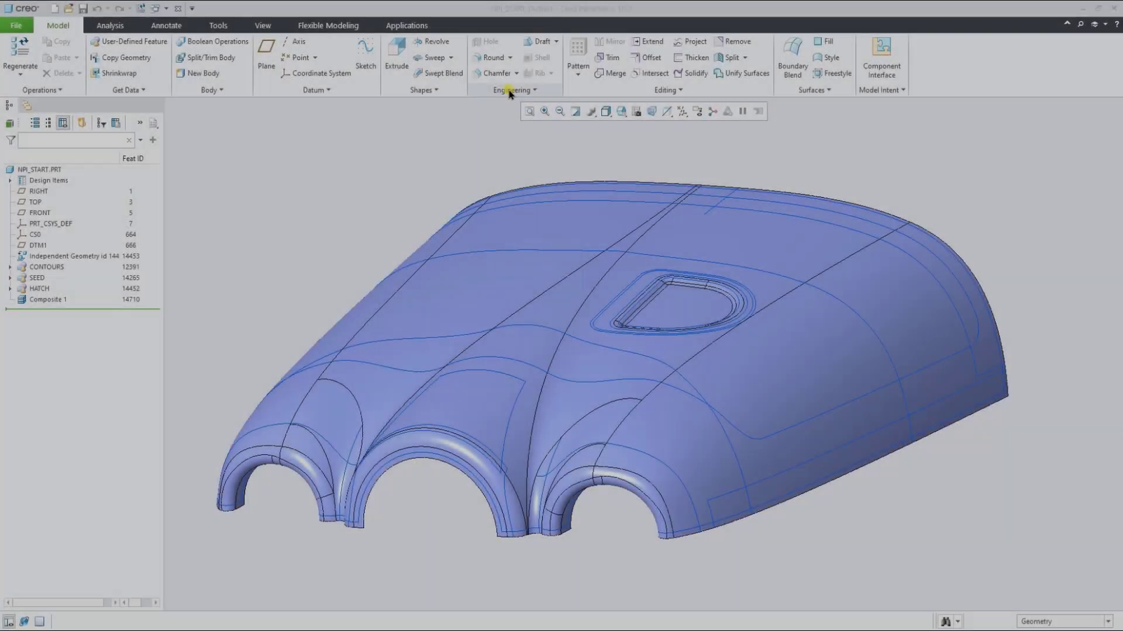
Edit the definition of NPI_START's Composite 1 feature from the Engineering features
click(512, 90)
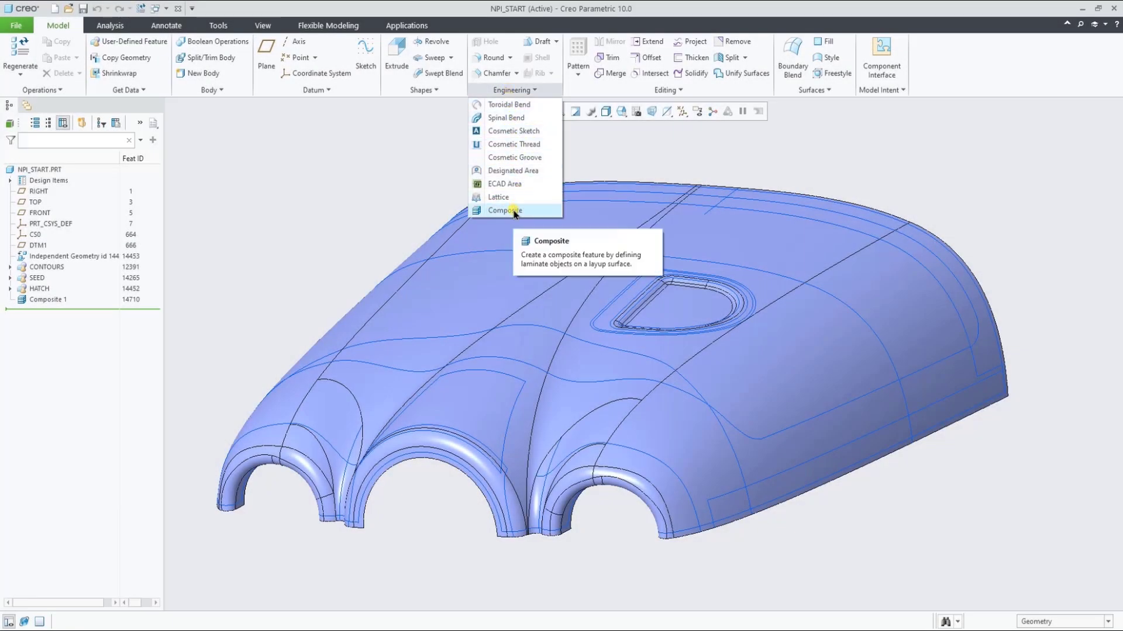
click(48, 299)
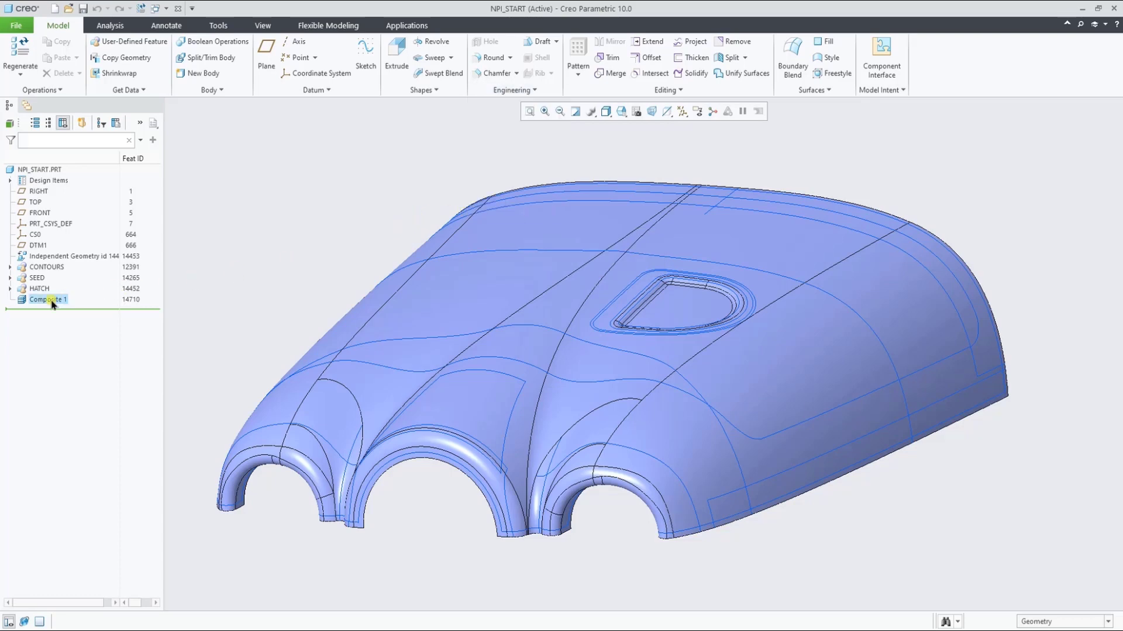
click(59, 246)
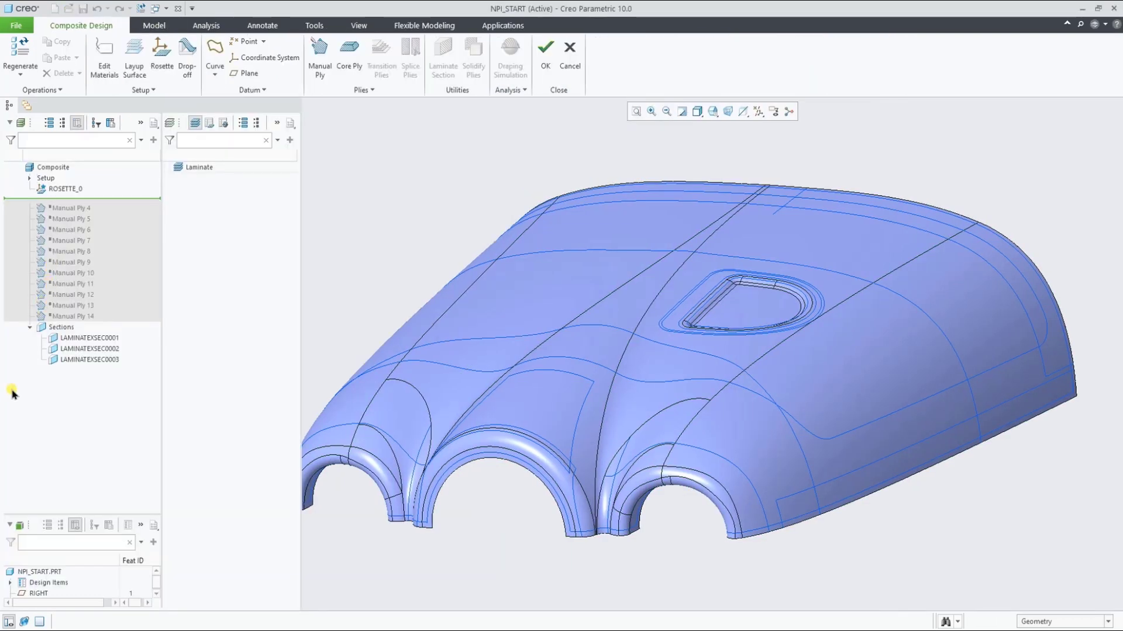
click(99, 72)
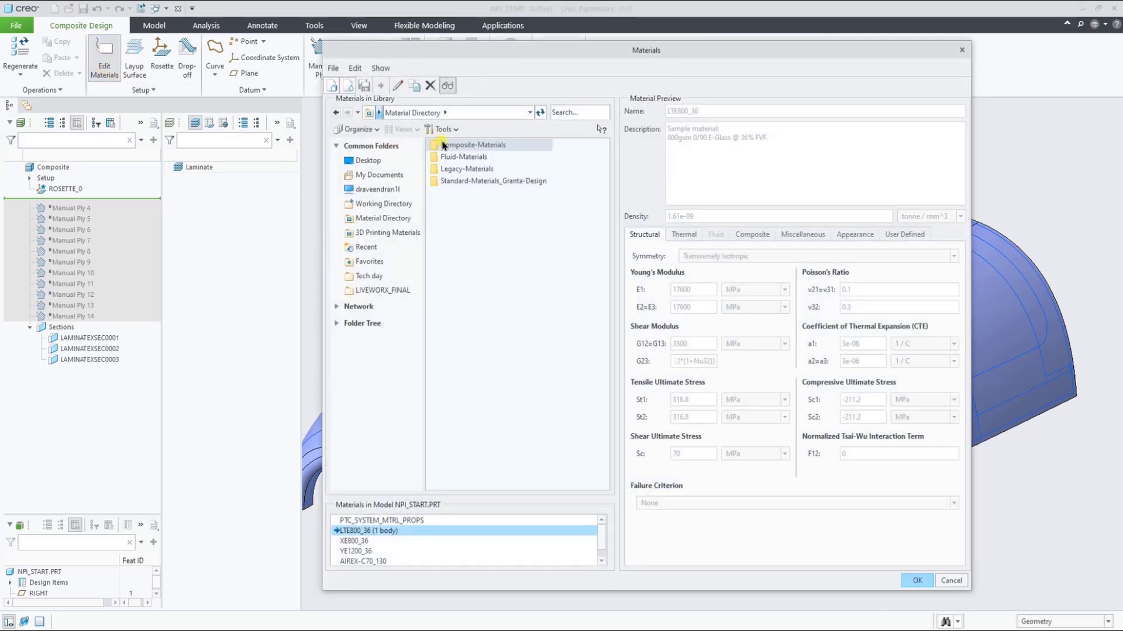
double_click(442, 145)
double_click(456, 158)
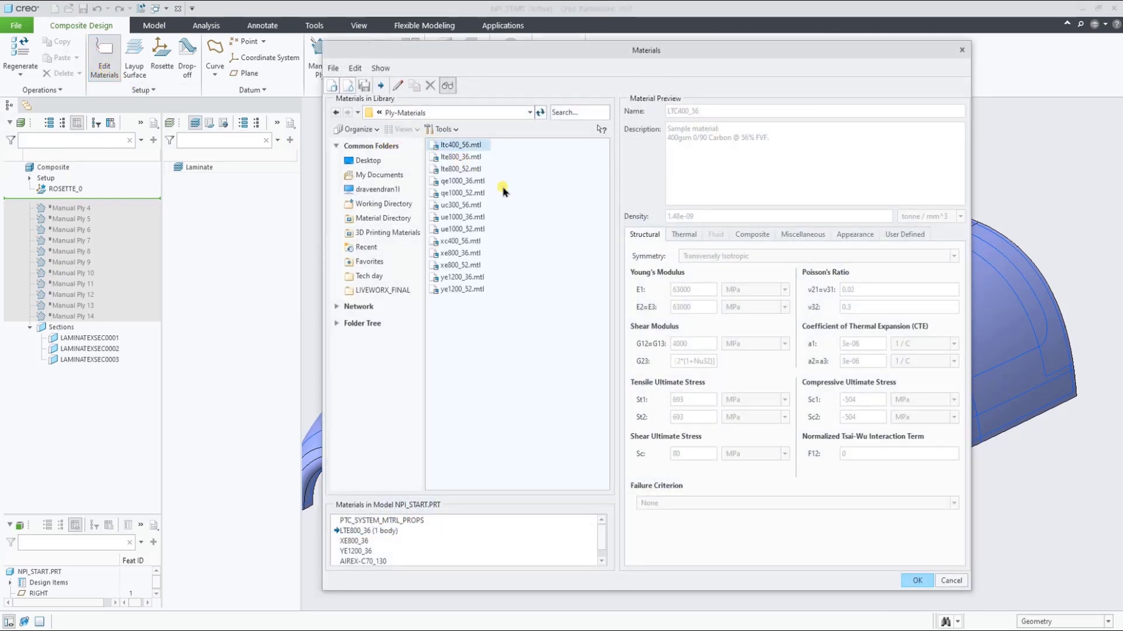
click(335, 113)
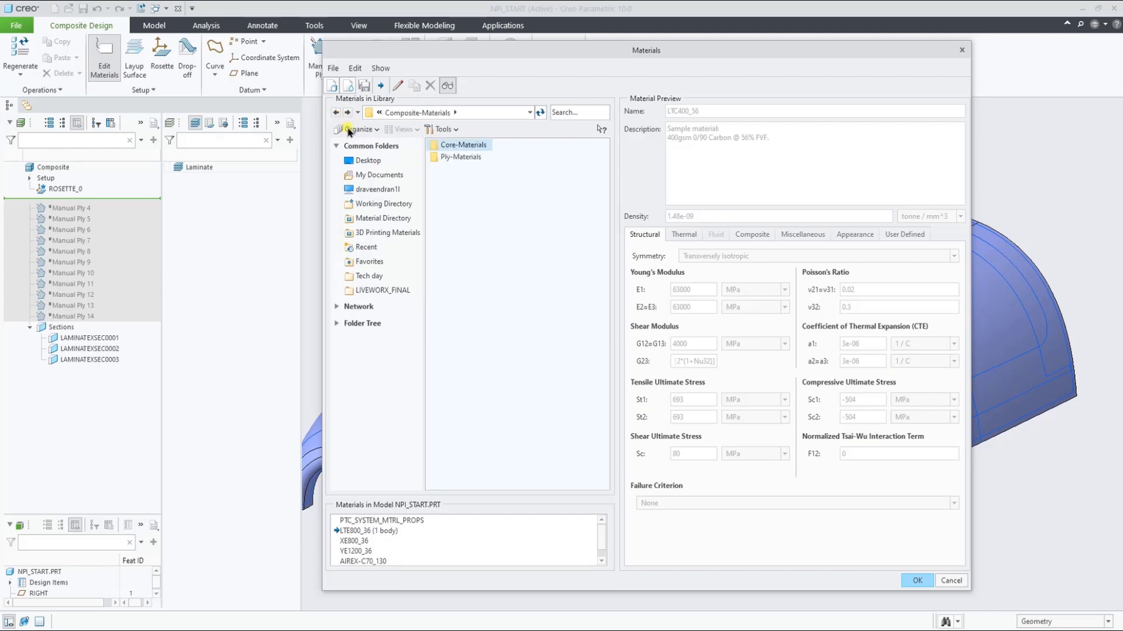
double_click(450, 147)
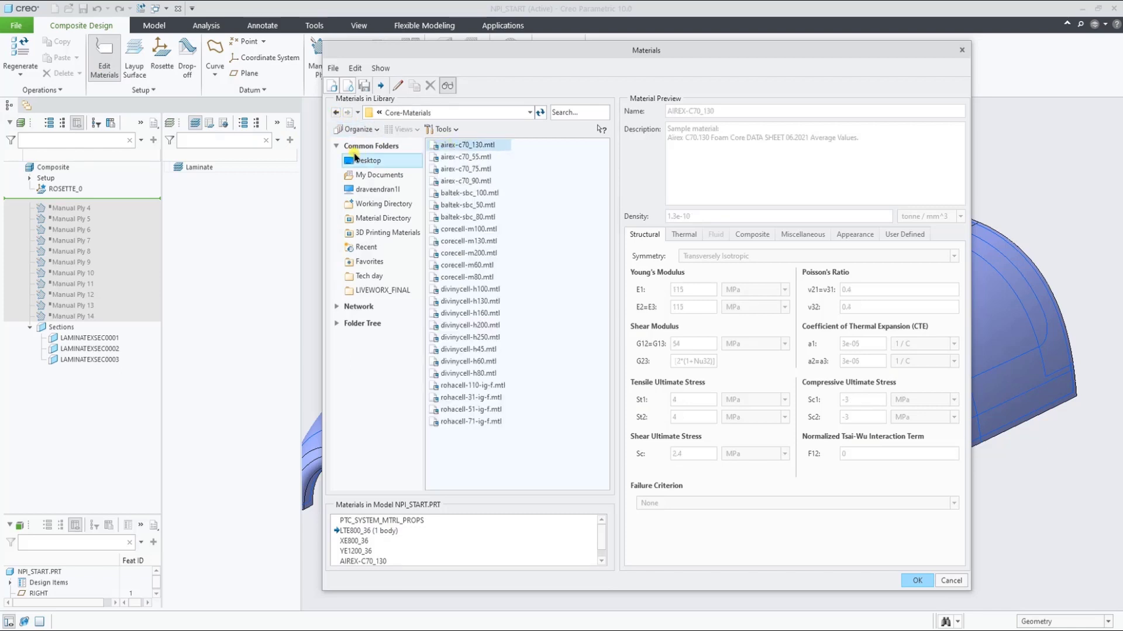
click(335, 113)
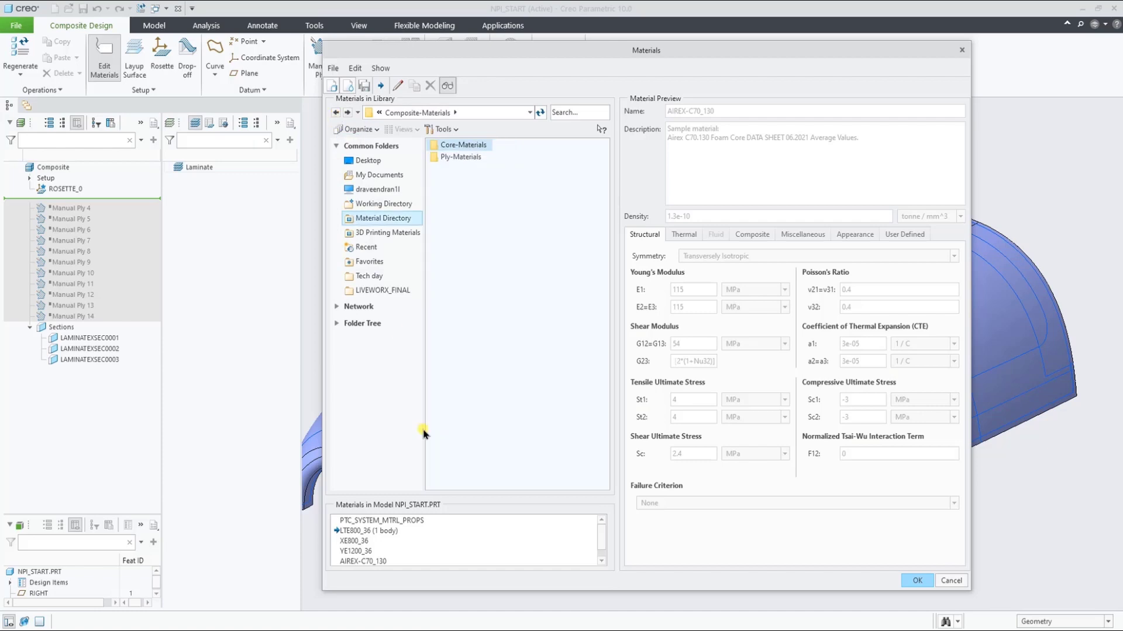
click(369, 532)
right_click(369, 532)
click(378, 534)
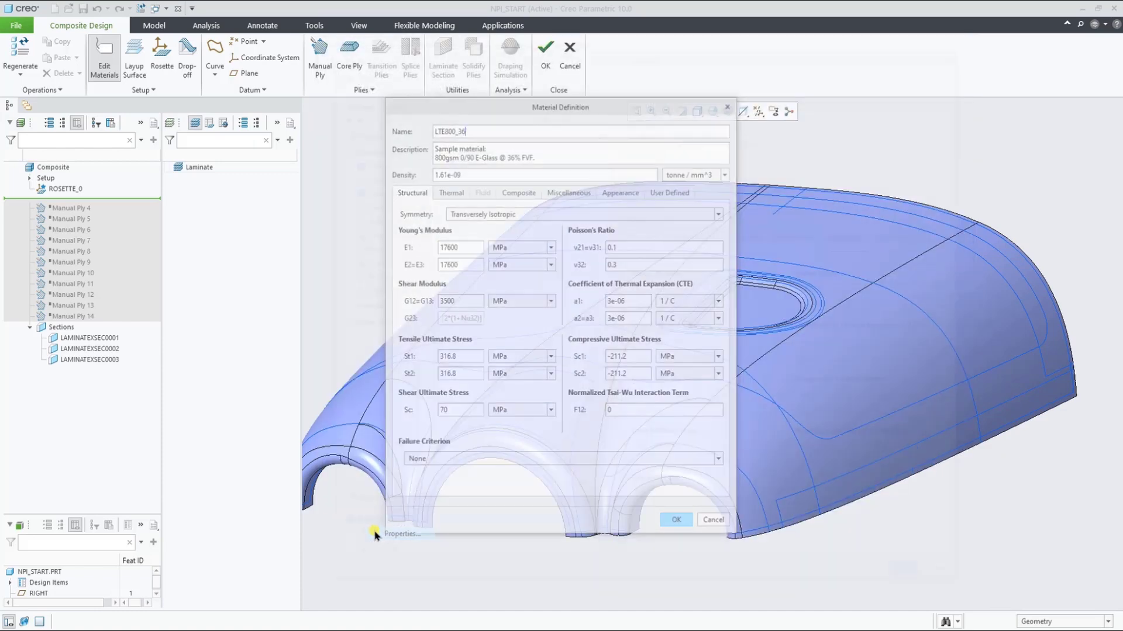
click(517, 191)
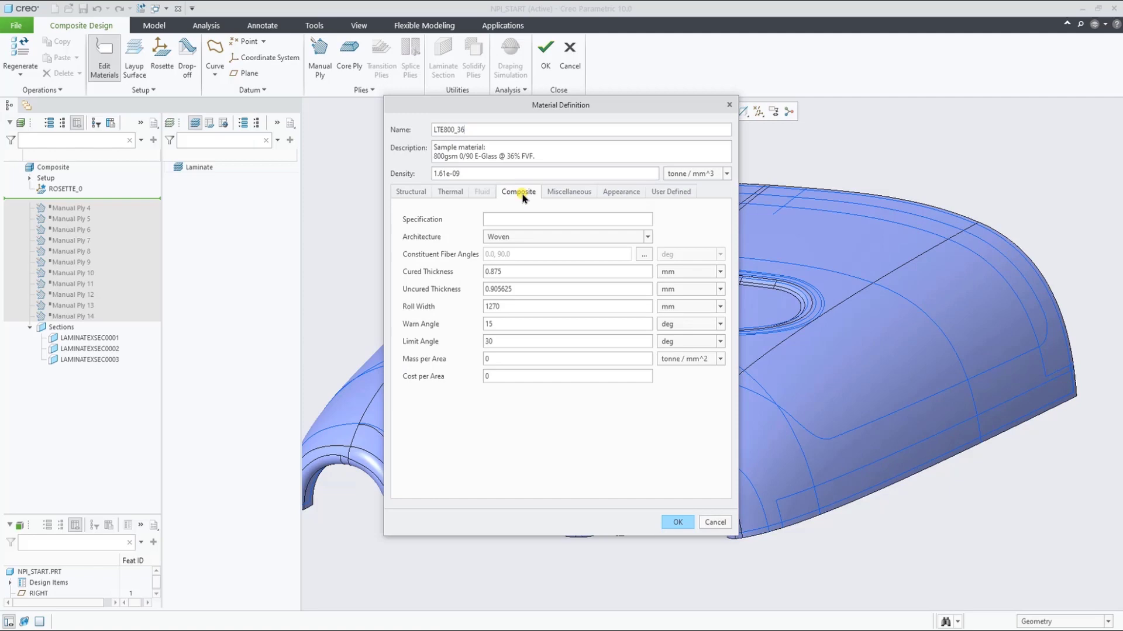
click(677, 522)
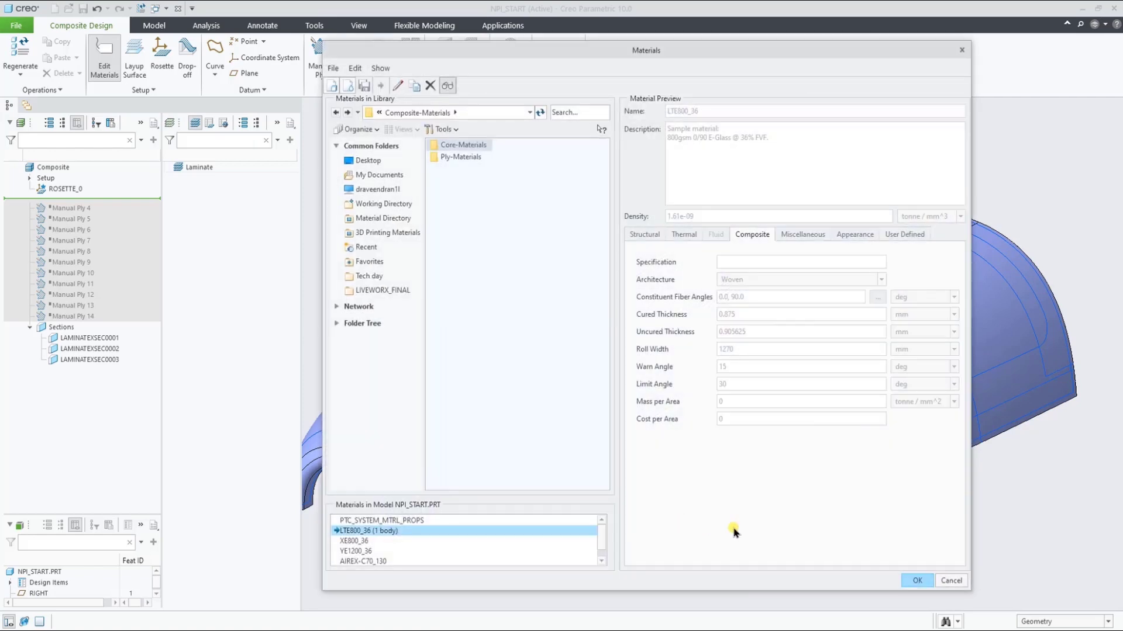
Redefine the layup surface on the MAIN-BODY:F7 quilt, keeping the original stacking direction
click(917, 581)
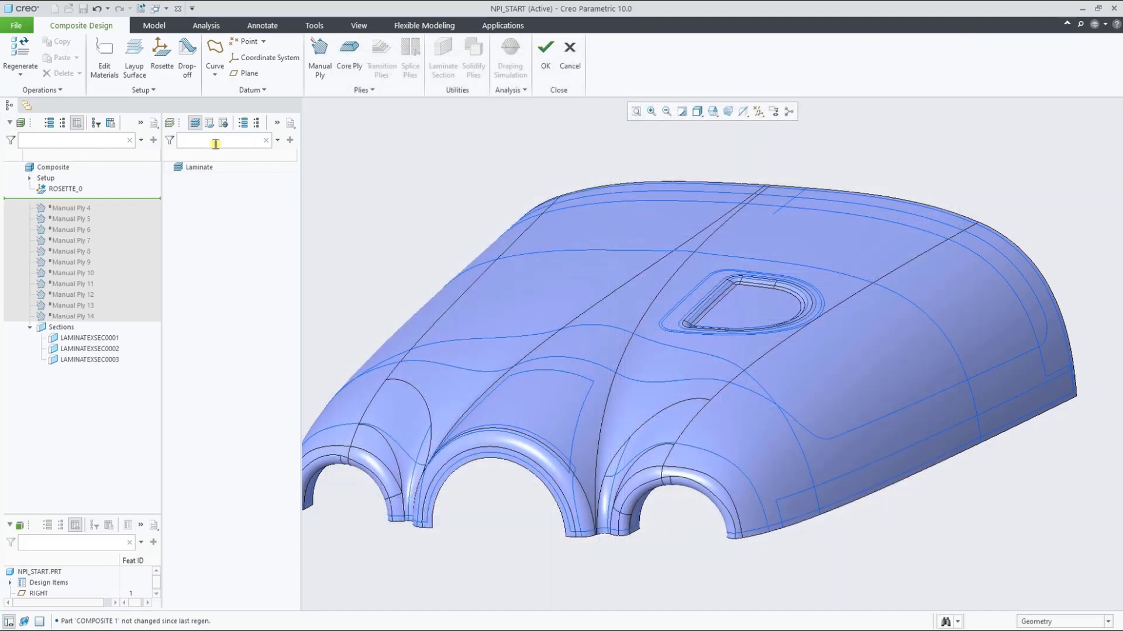
middle_drag(336, 195, 363, 200)
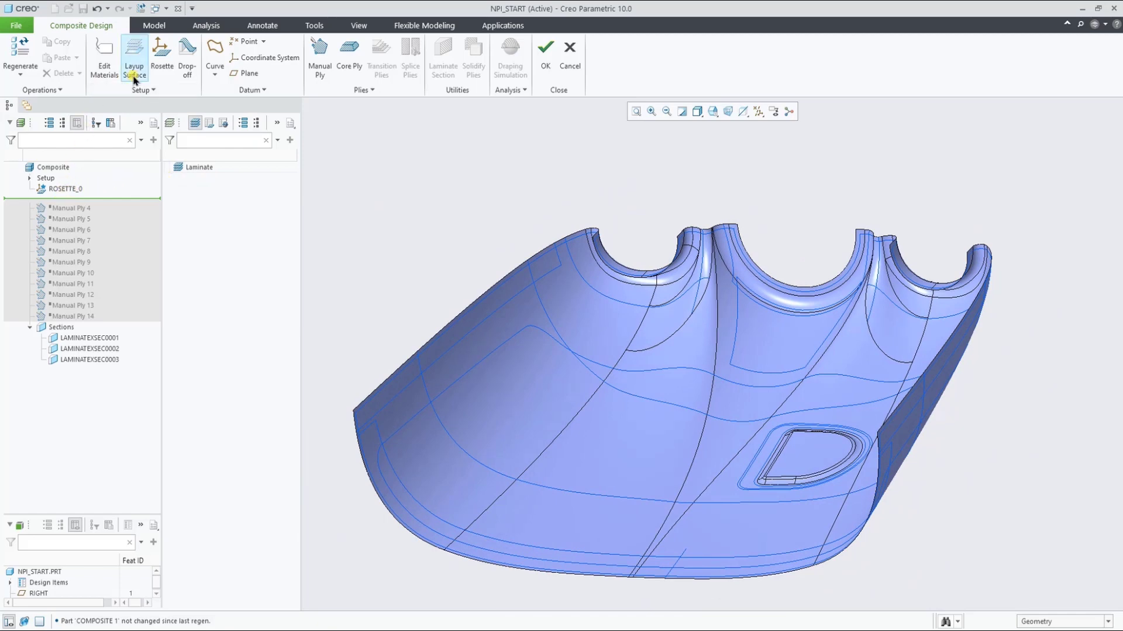
click(134, 56)
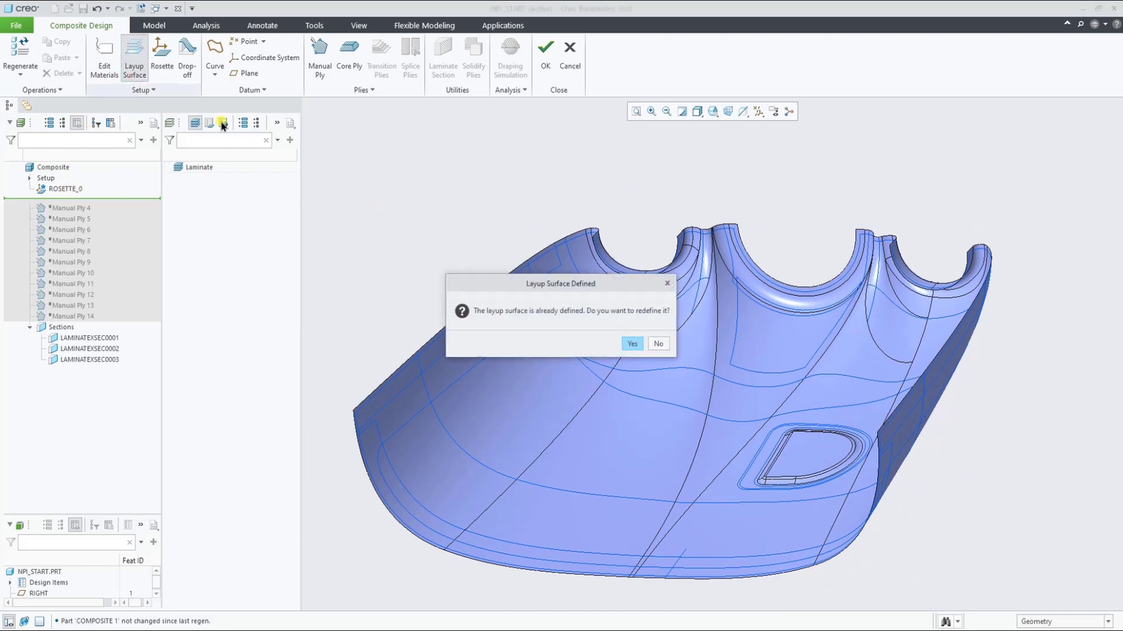
click(630, 343)
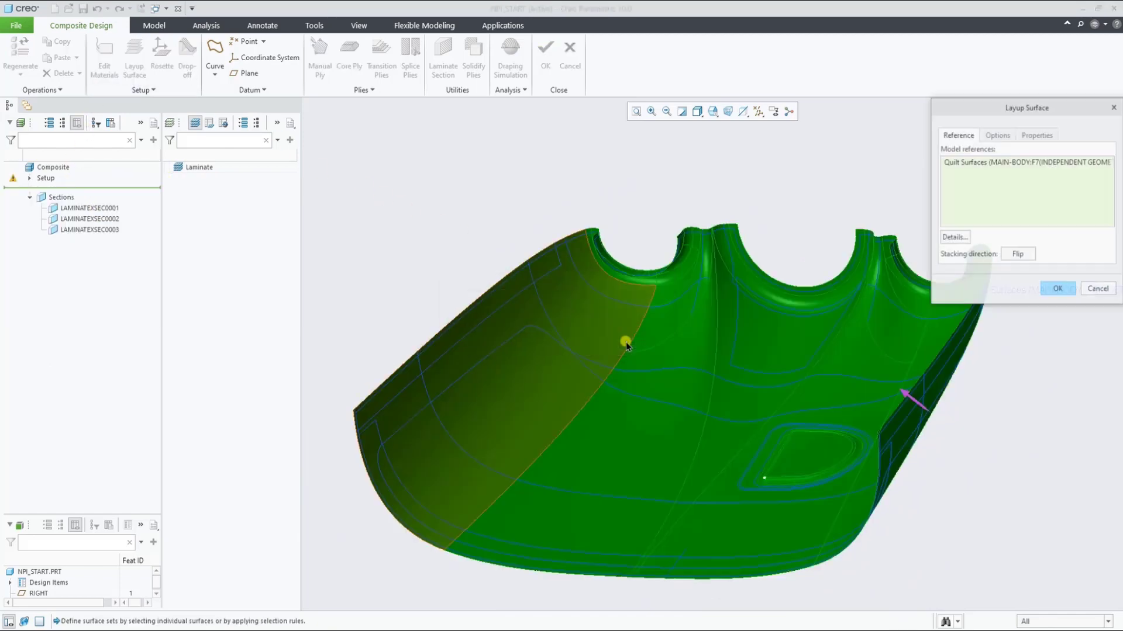
click(1016, 255)
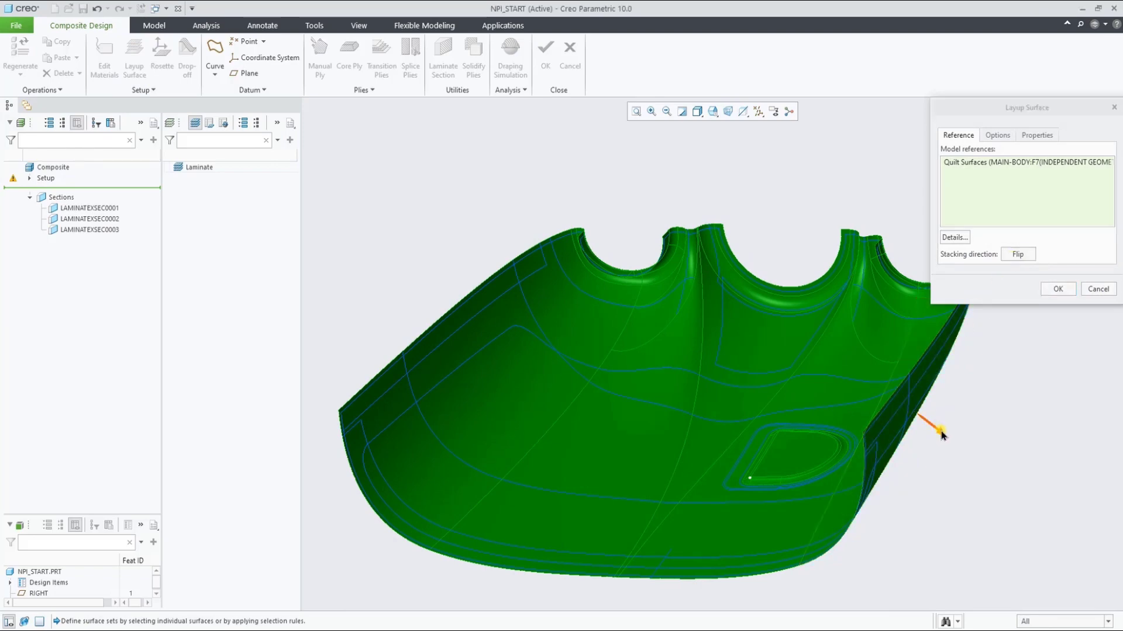
click(940, 433)
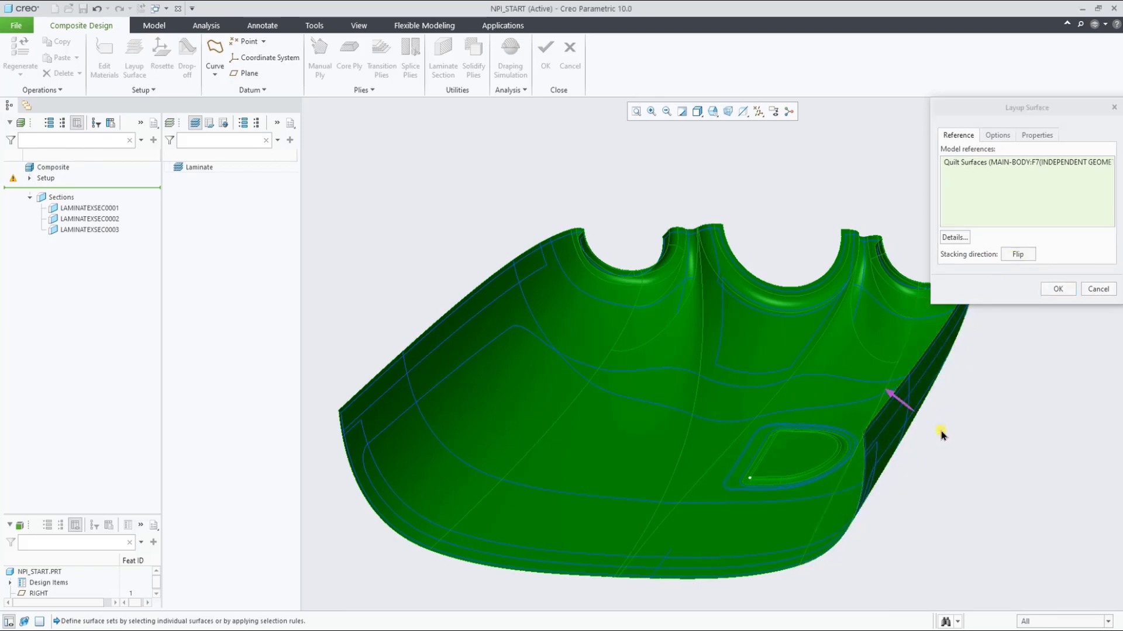
click(1058, 290)
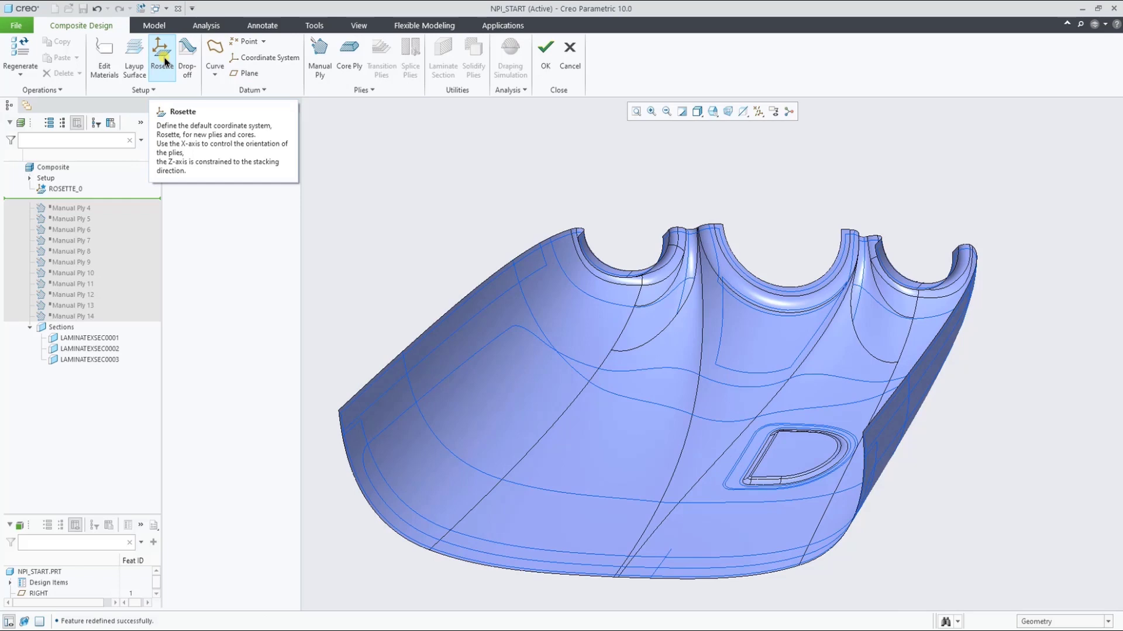
click(66, 188)
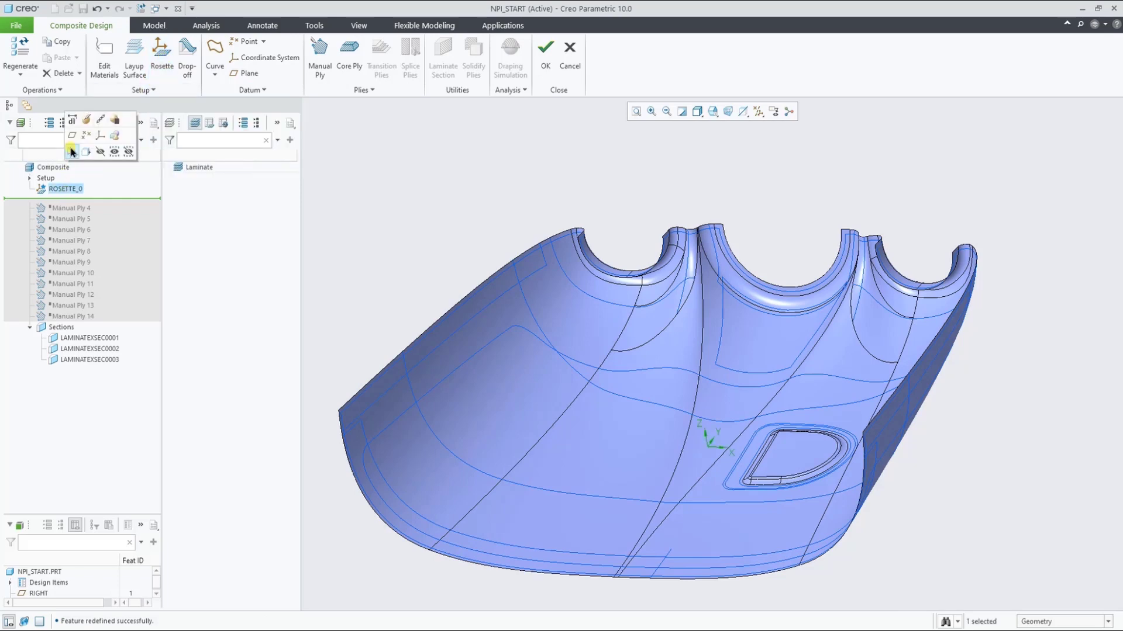
click(85, 120)
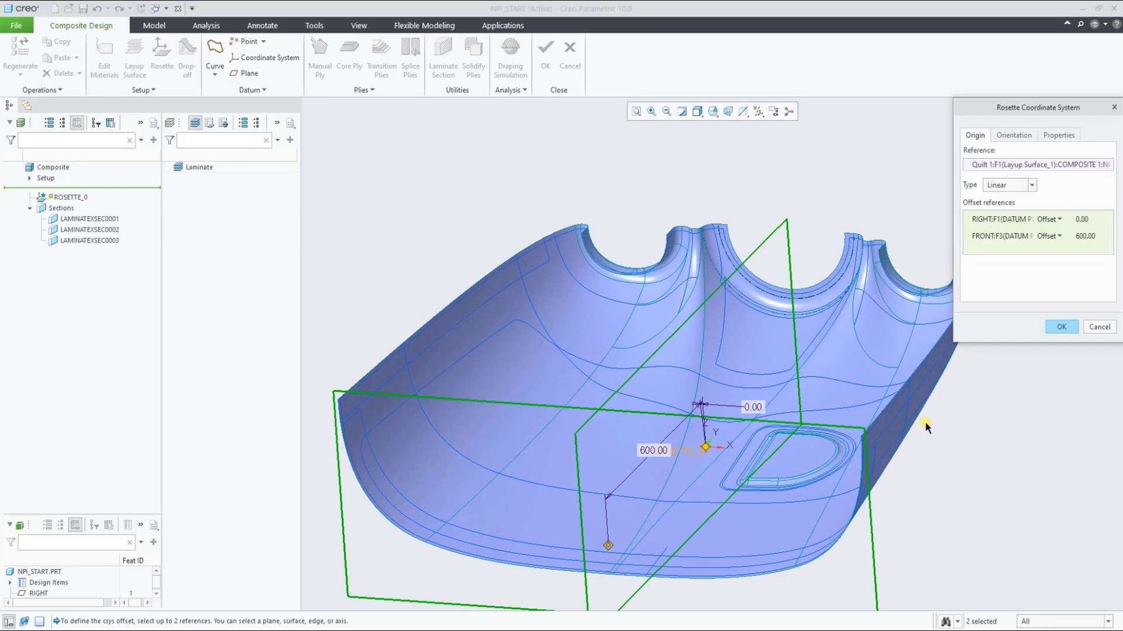
click(1060, 326)
click(759, 111)
click(807, 167)
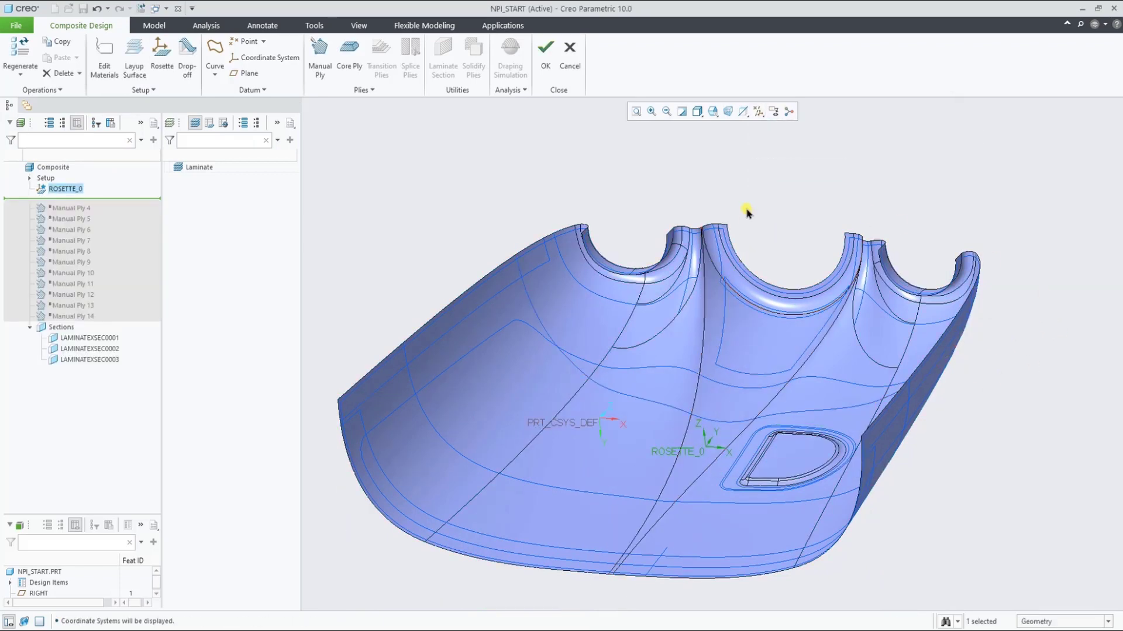
click(759, 111)
click(763, 126)
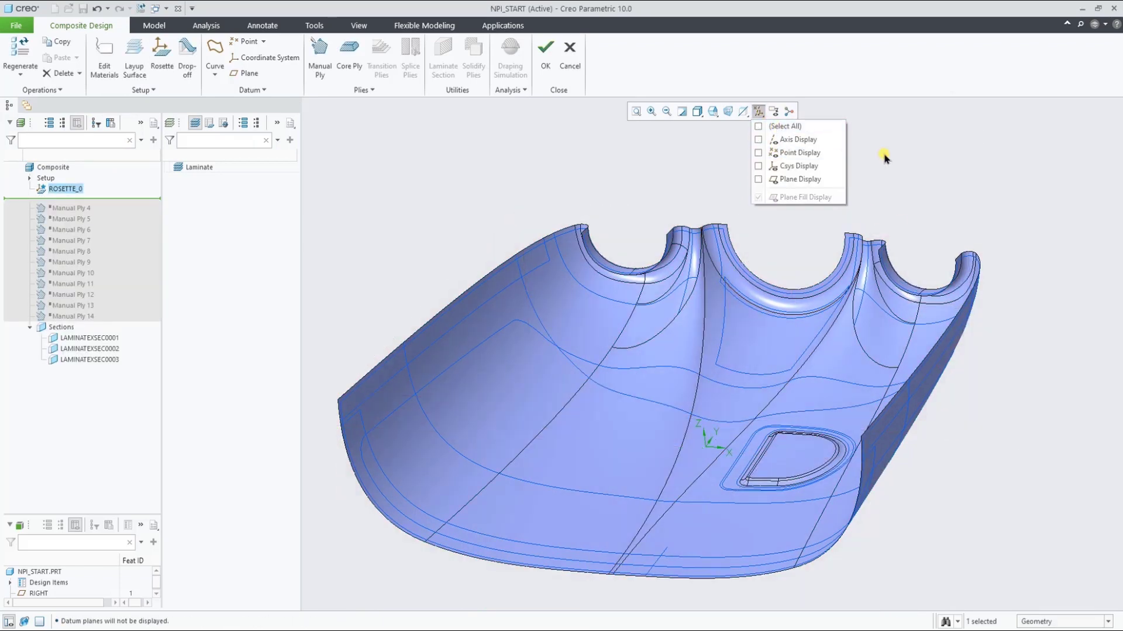
Create Manual Ply 15 in LTE800_36 bounded by the layup surface's outer edge chain
click(331, 73)
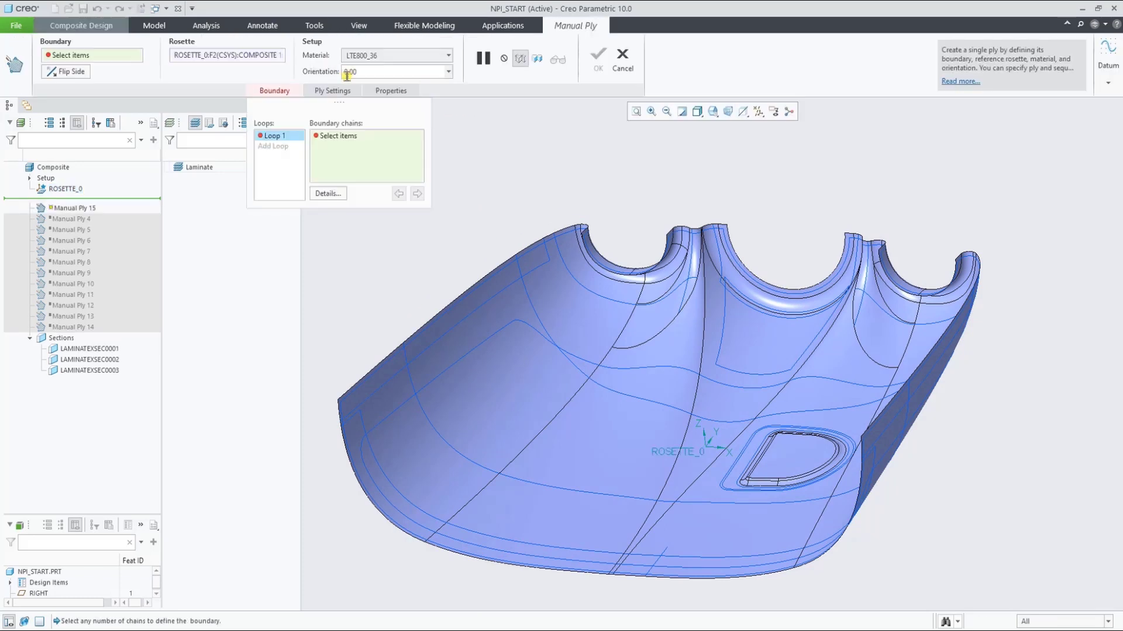
click(532, 253)
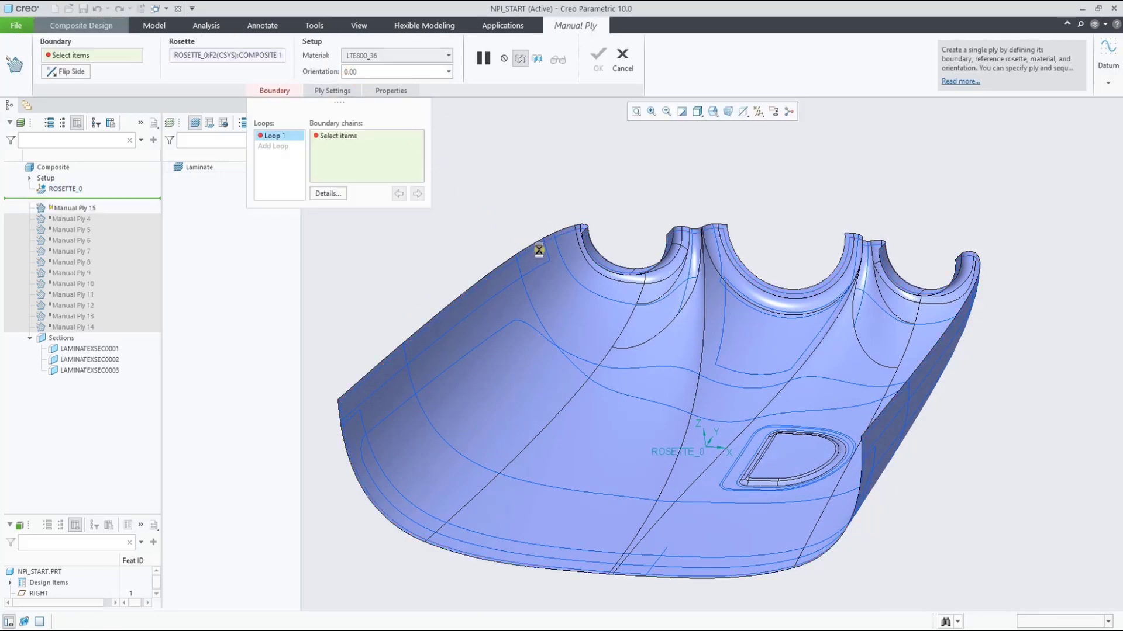
click(595, 69)
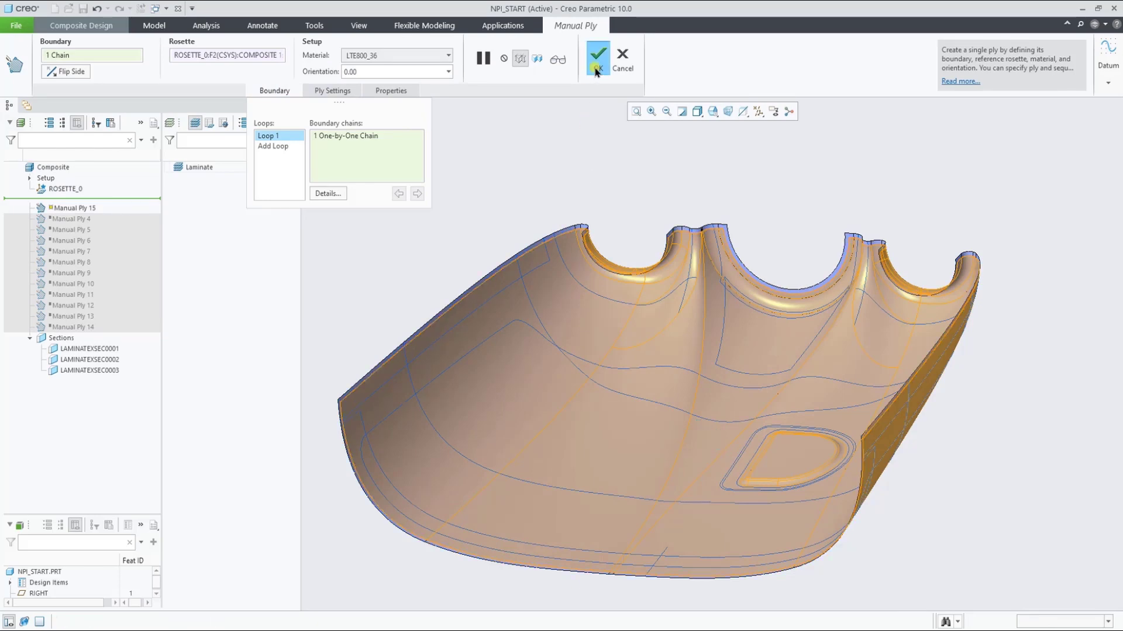
click(498, 193)
key(ctrl+d)
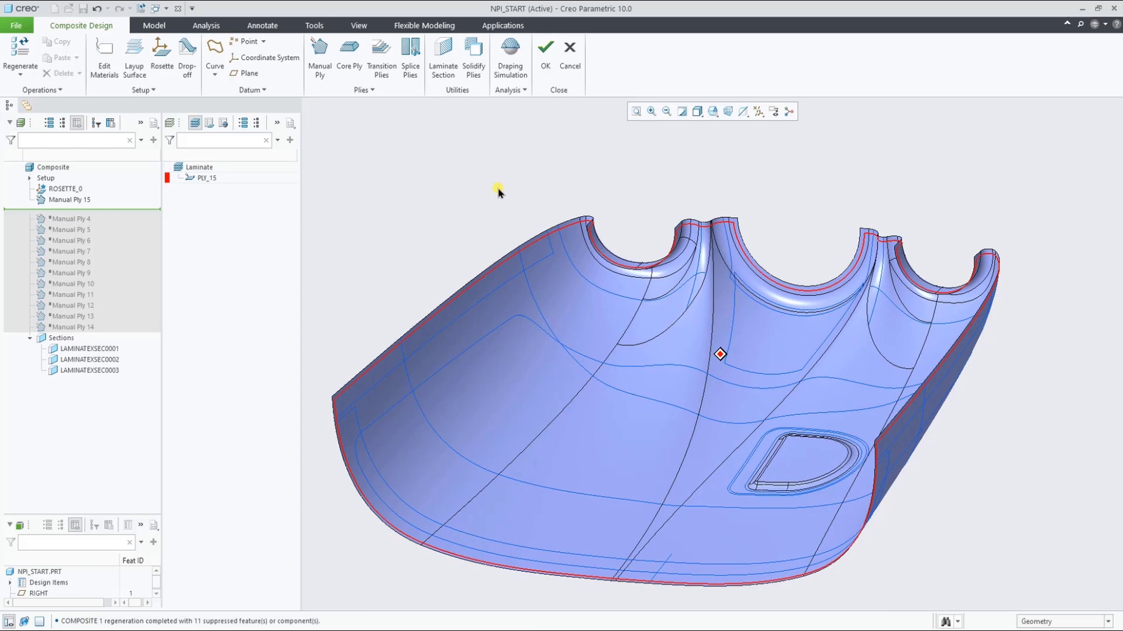
Start a core ply bounded by the outer chain and the D-shaped pocket loop, in AIREX-C70_130
click(348, 67)
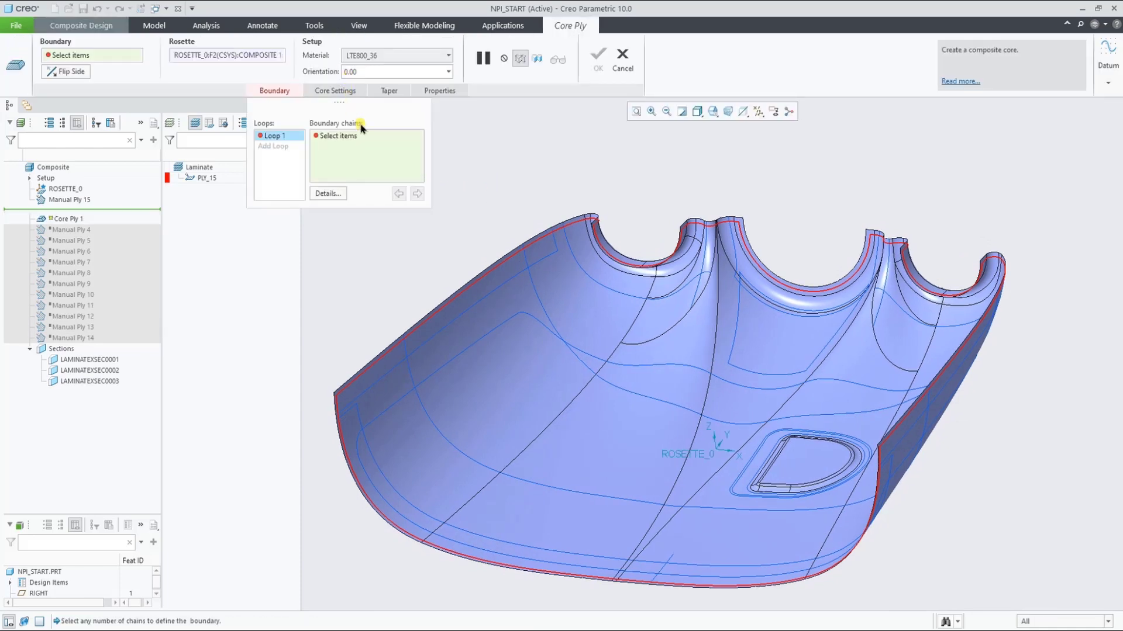
click(494, 332)
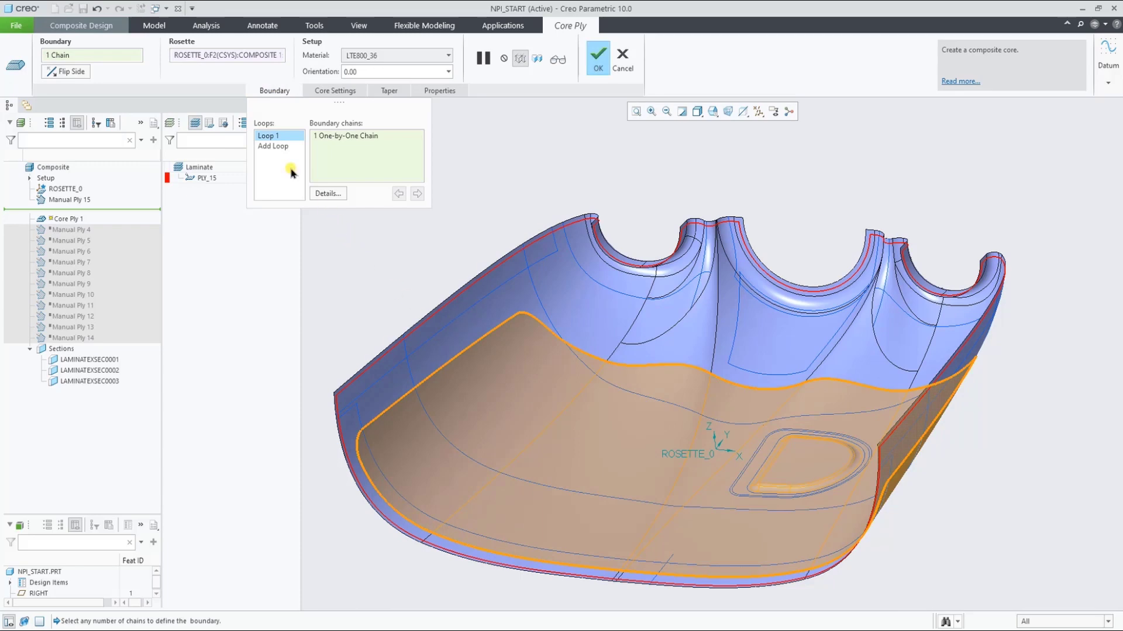
click(273, 146)
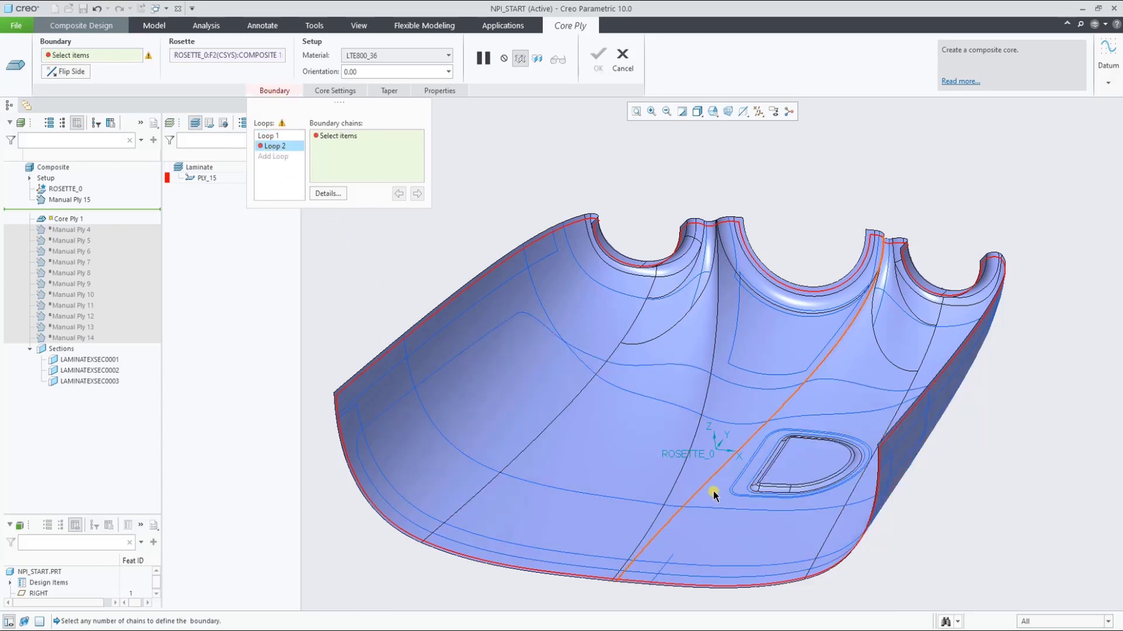
click(740, 497)
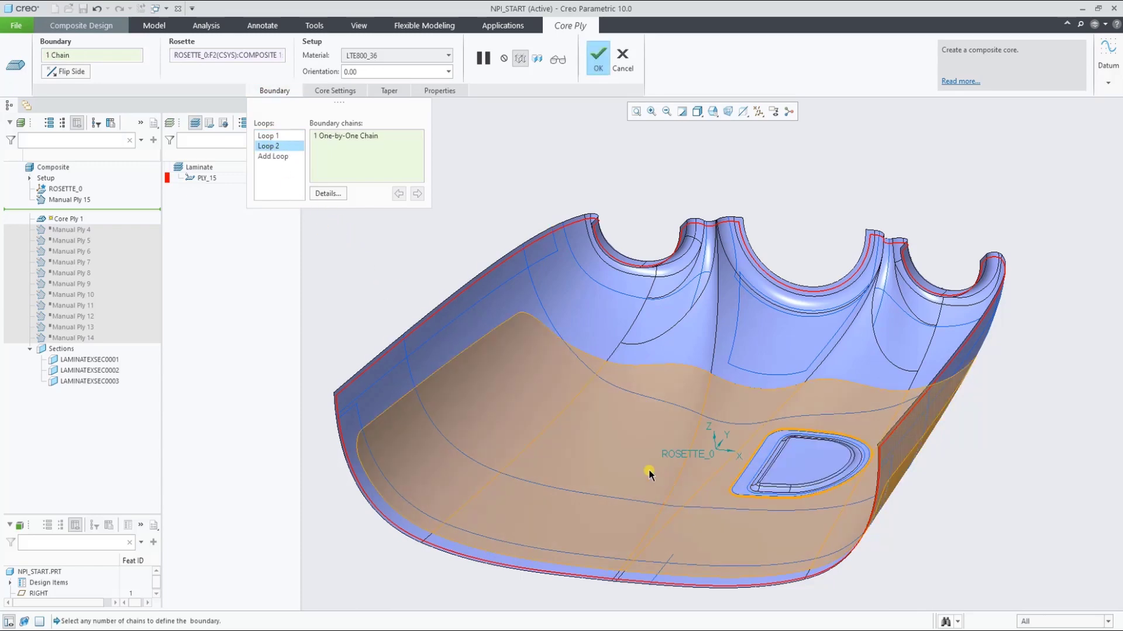
click(410, 56)
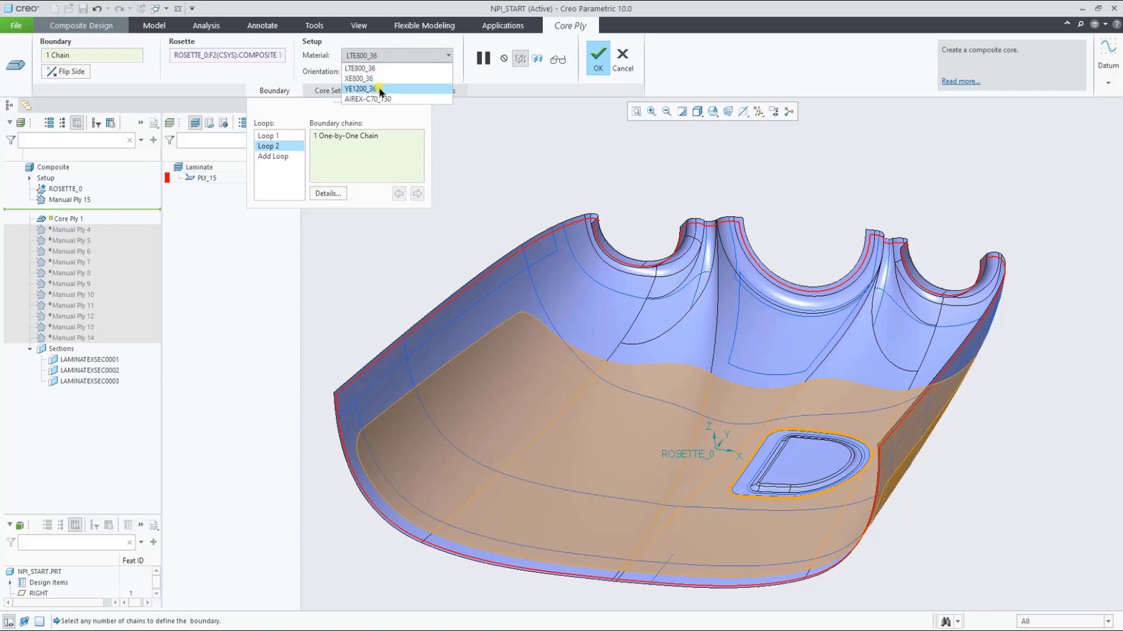
click(374, 93)
Taper the core 10.00 along its outer boundary and around the hole, completing CORE_1
click(388, 91)
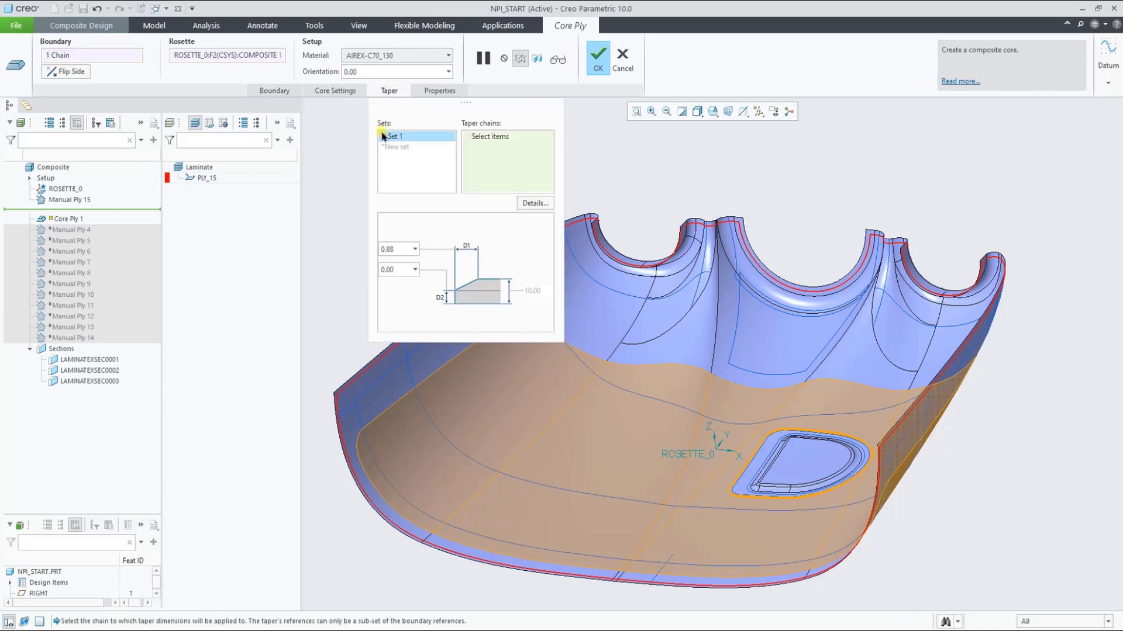
click(590, 359)
double_click(404, 252)
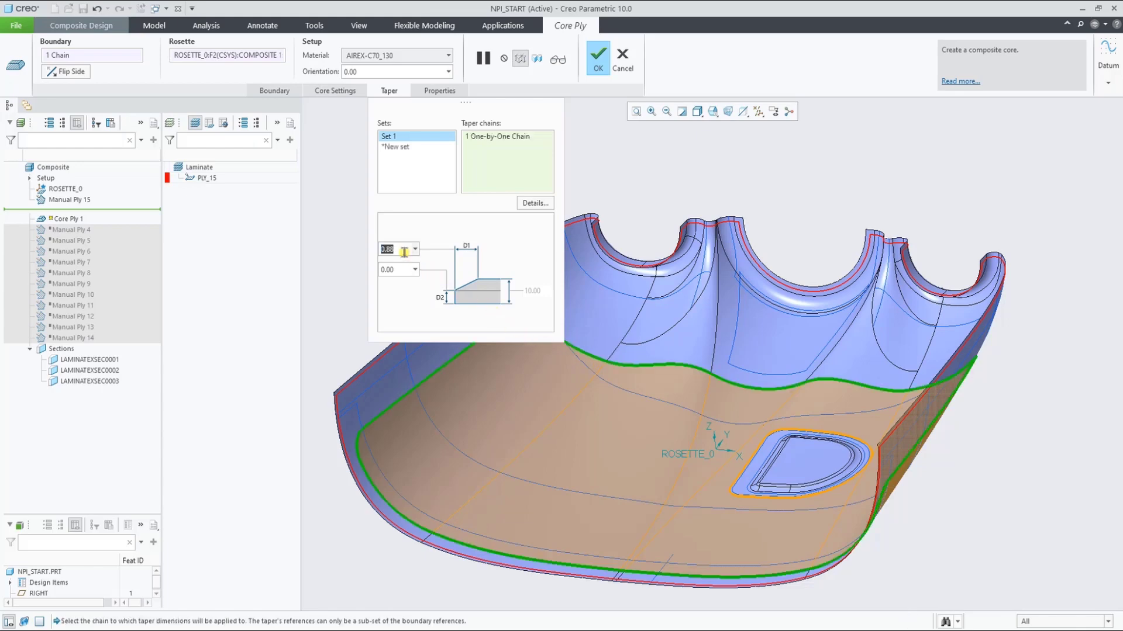
text(10)
key(Return)
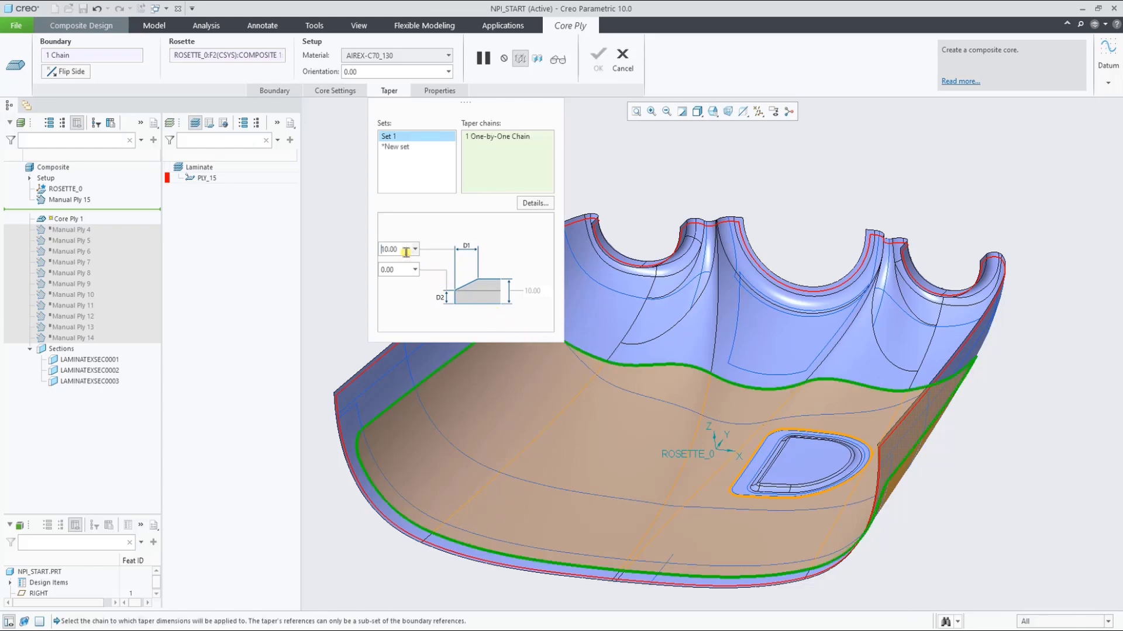
click(390, 147)
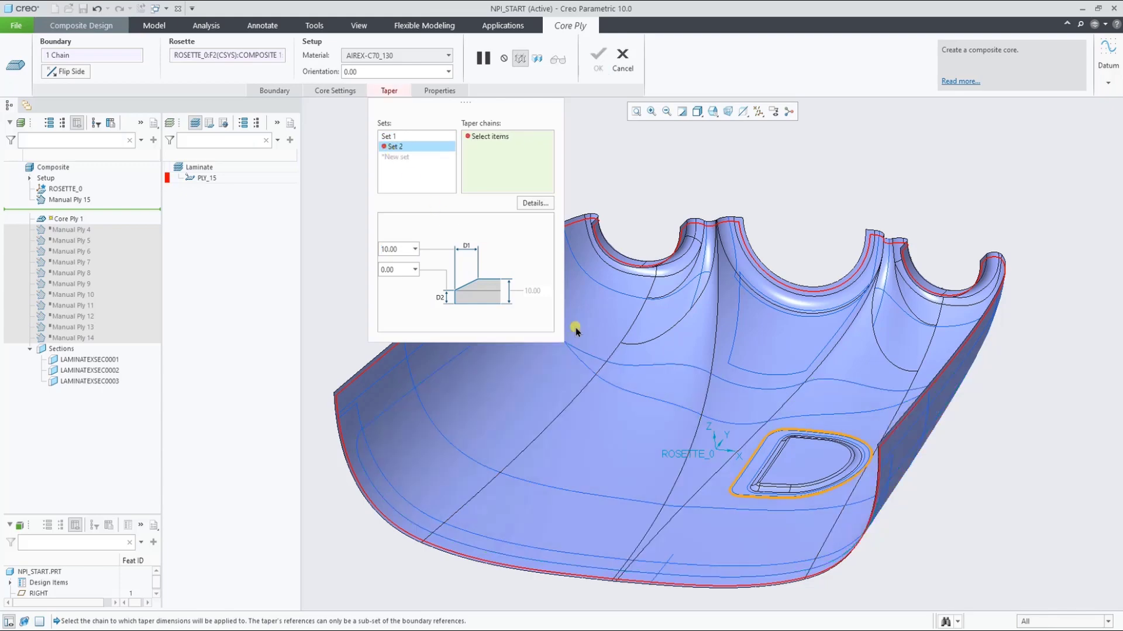
click(734, 502)
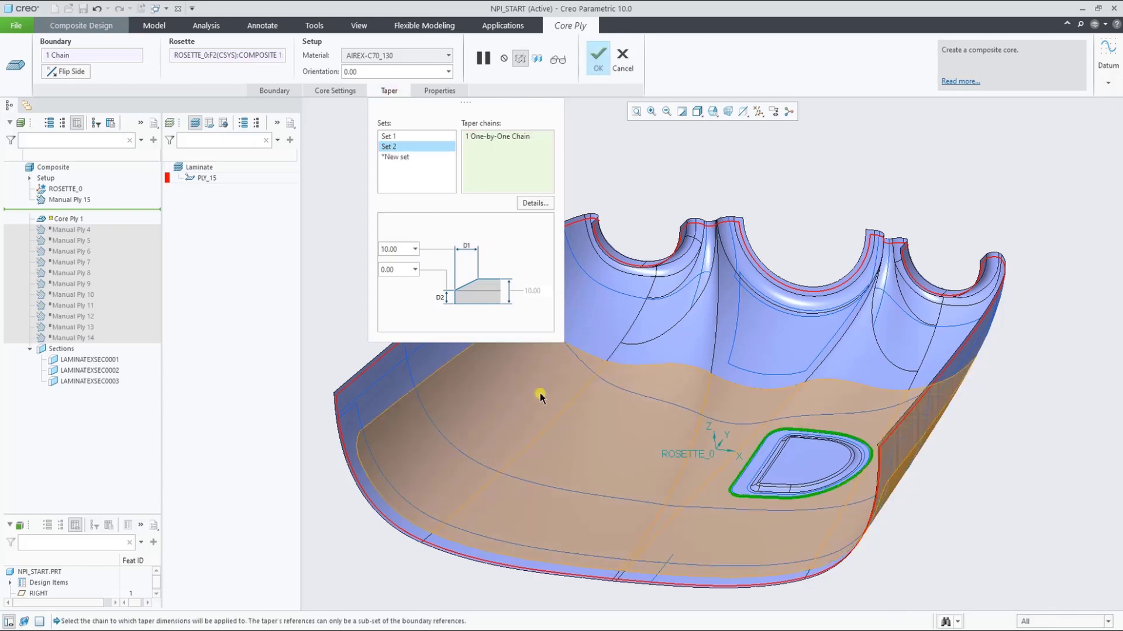
click(389, 137)
click(390, 147)
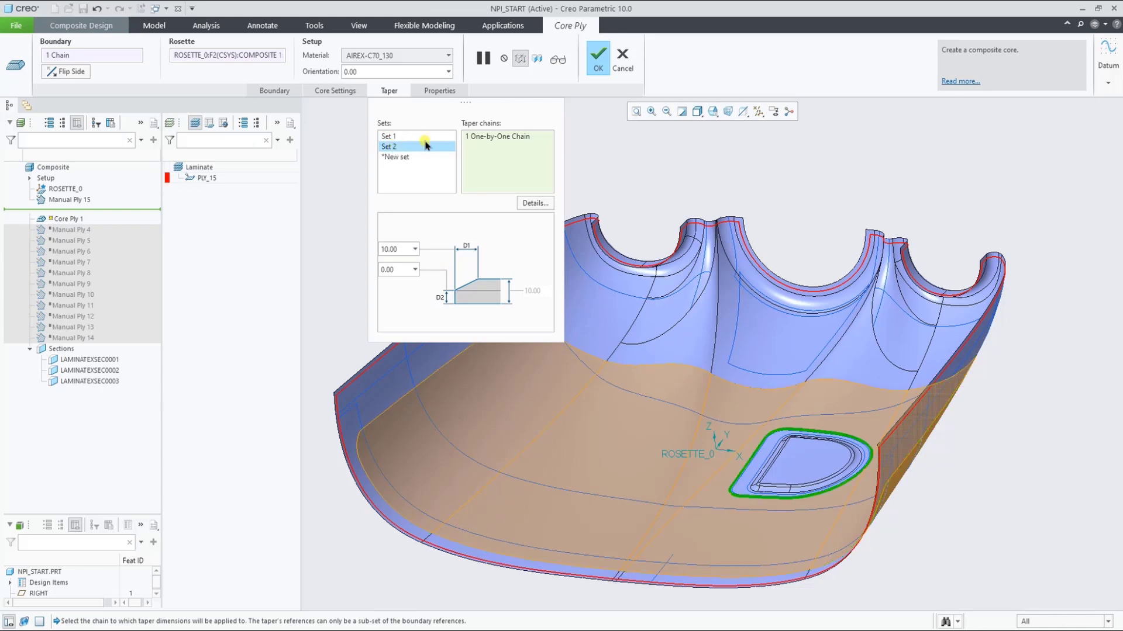
click(593, 64)
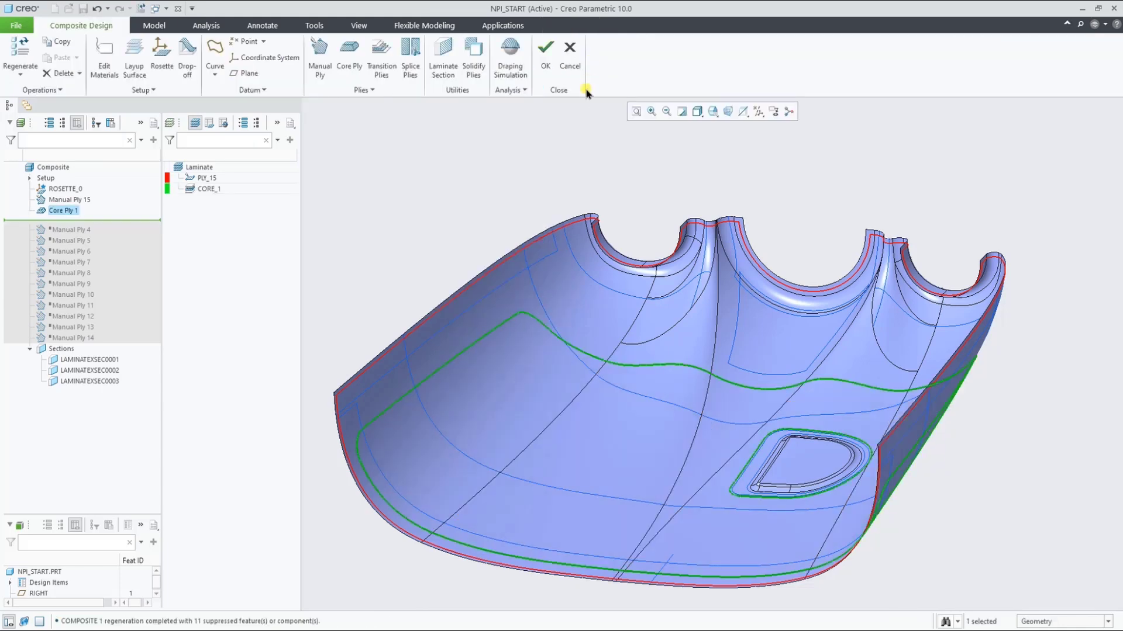
Start a manual ply bounded by the top edge and the wavy curve
click(603, 135)
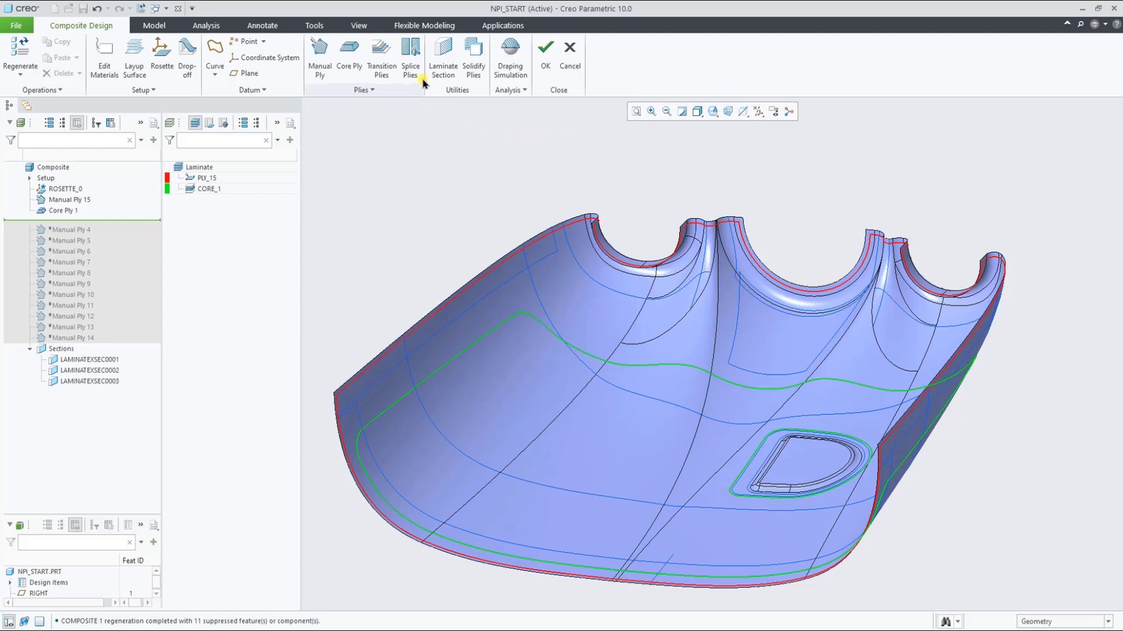
click(320, 56)
click(274, 91)
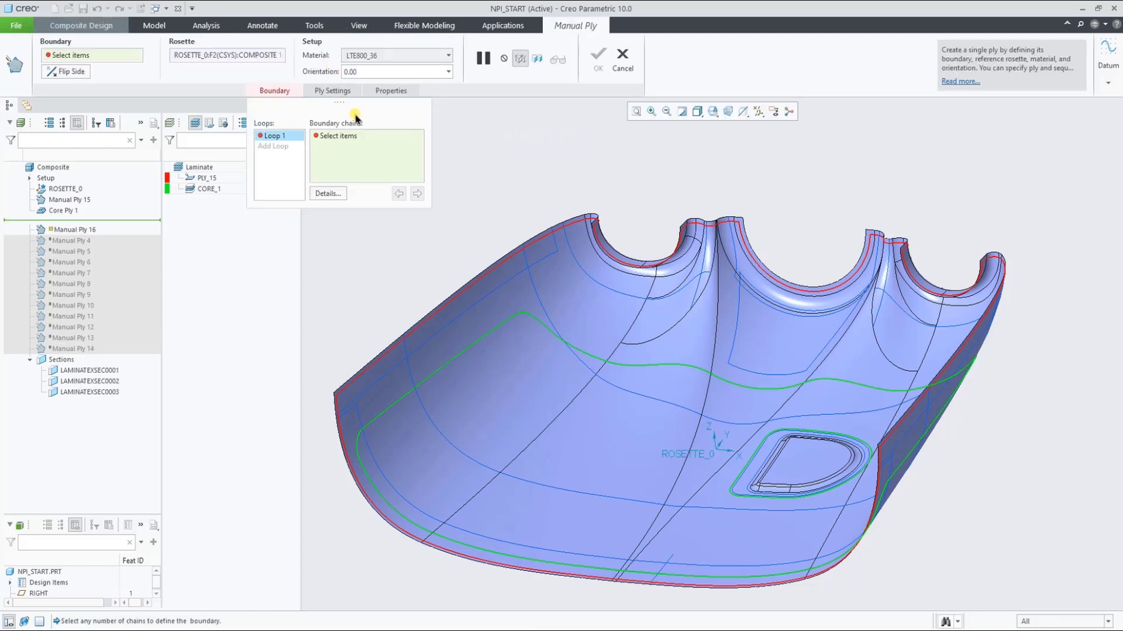
click(493, 265)
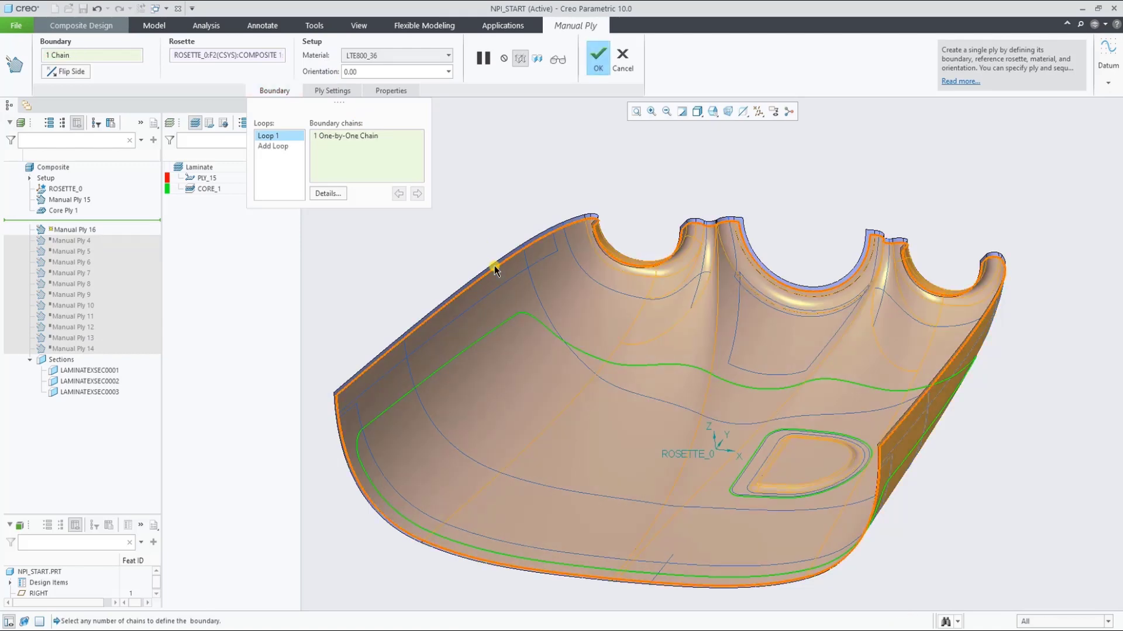
click(537, 295)
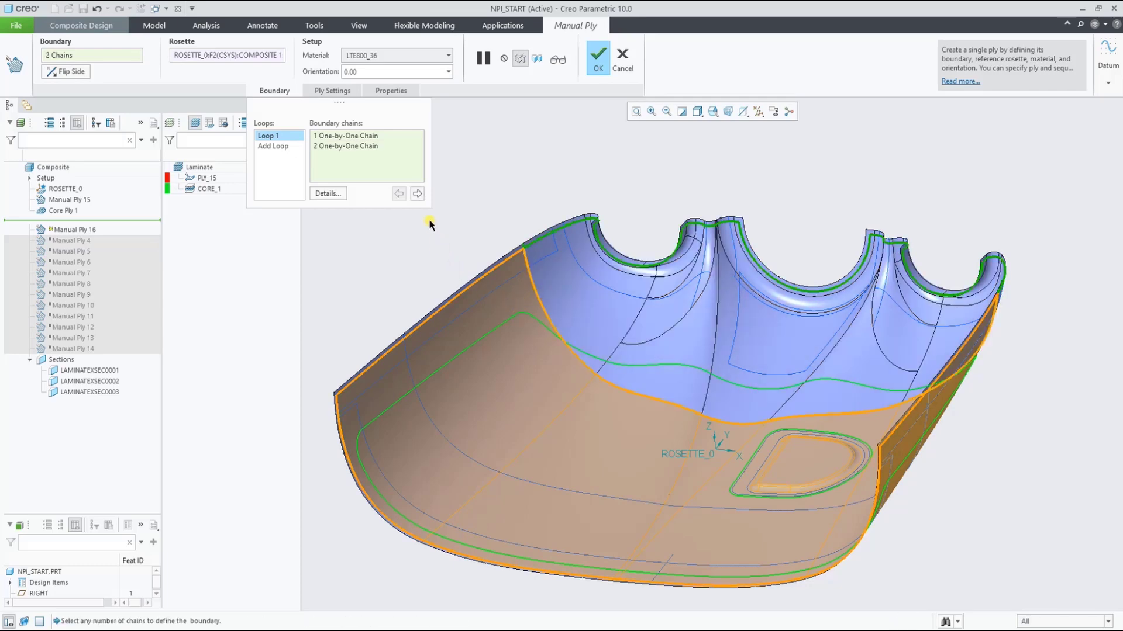
Keep the lower region and set material XE800_36 to complete PLY_16
click(417, 194)
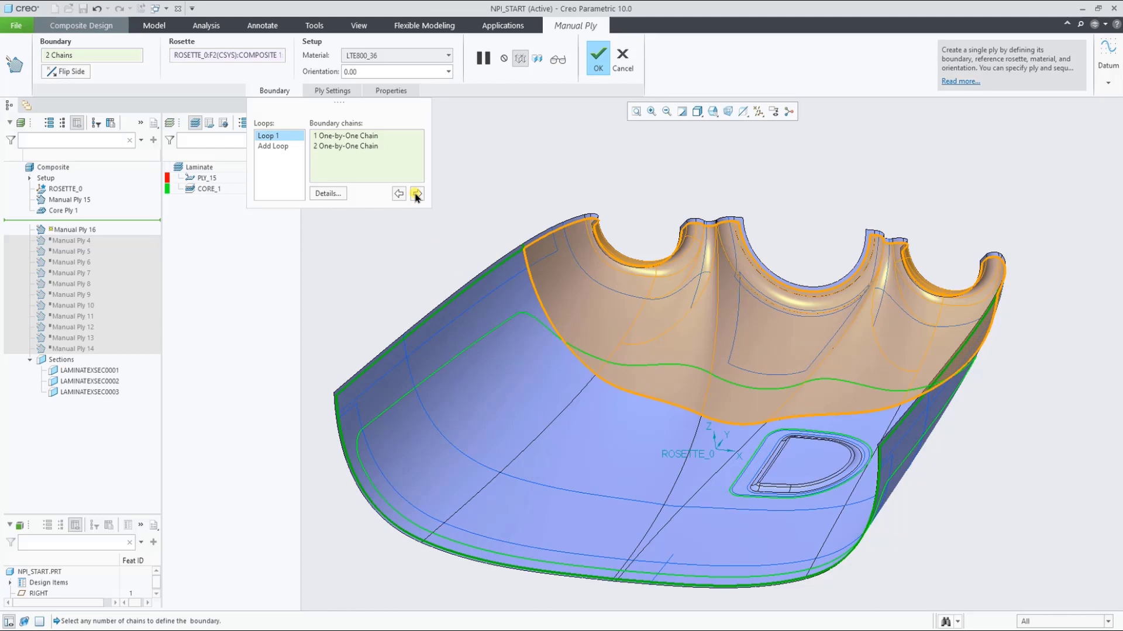
click(417, 195)
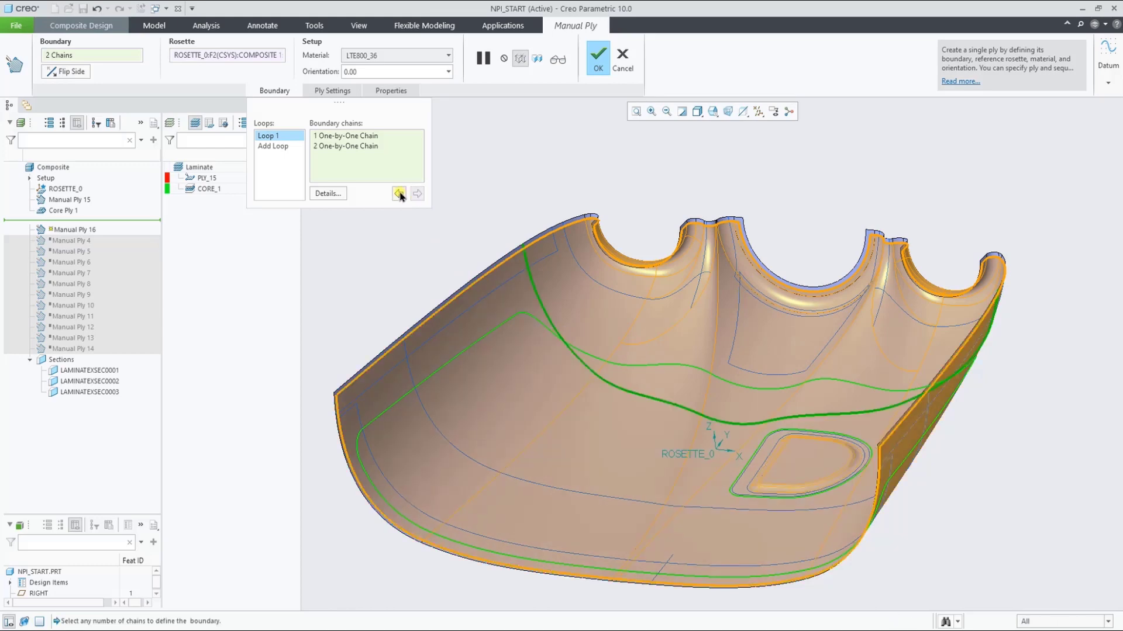
click(400, 193)
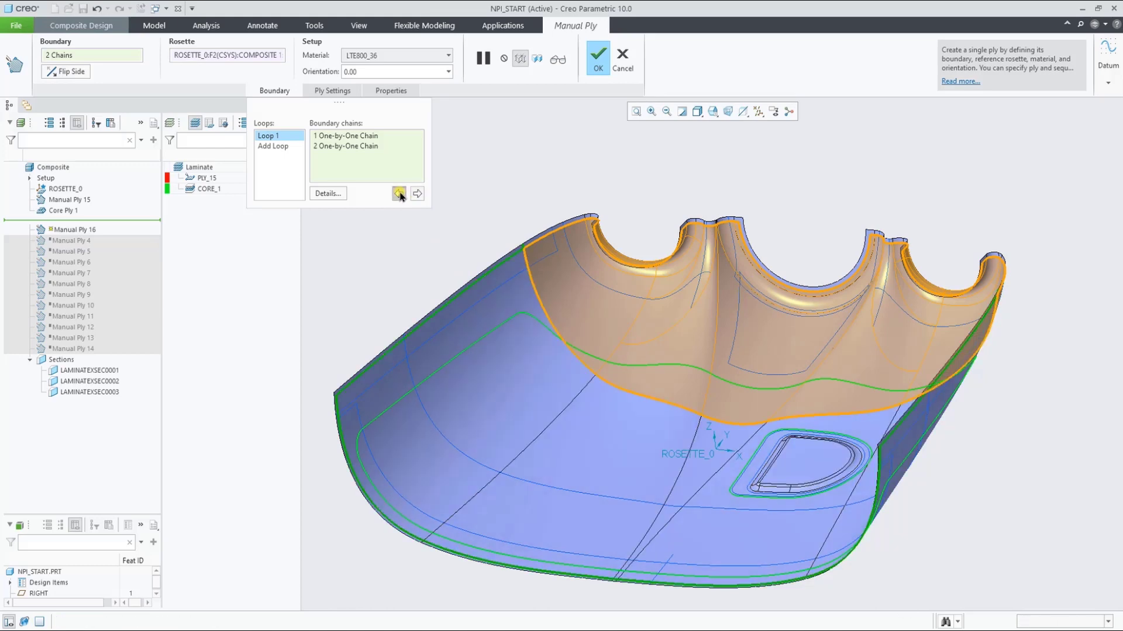
click(399, 194)
click(398, 59)
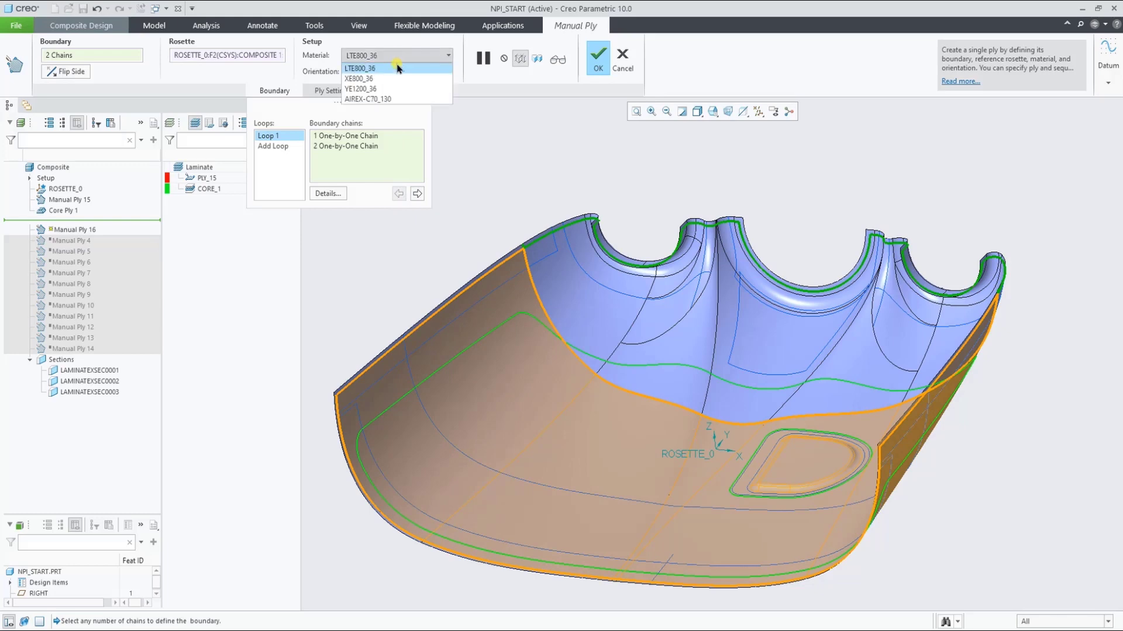
click(397, 79)
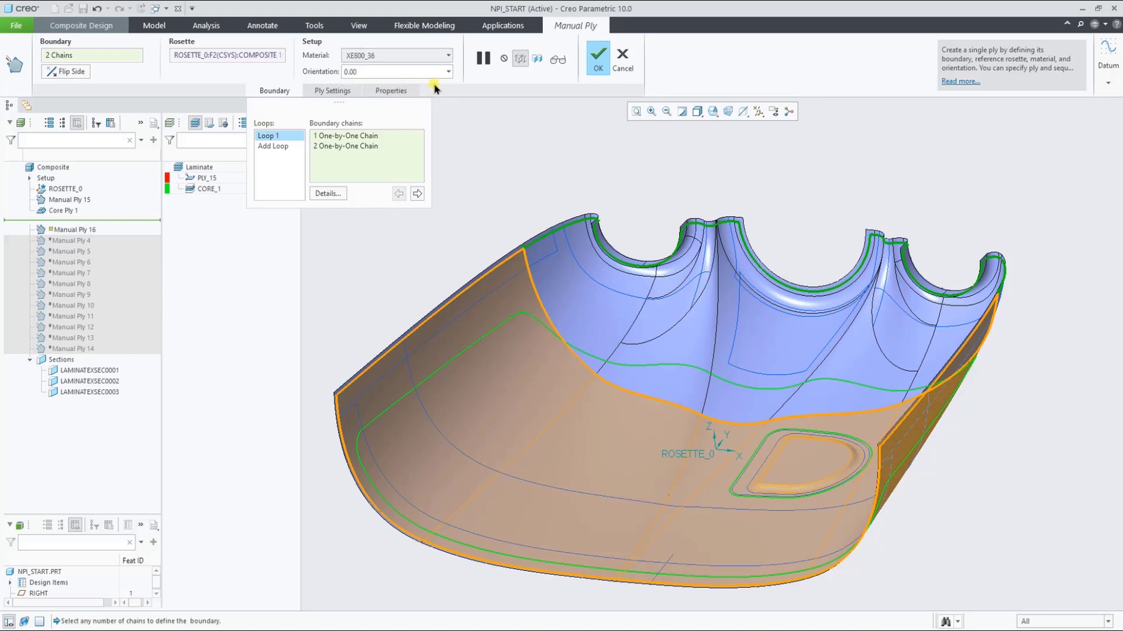
click(592, 70)
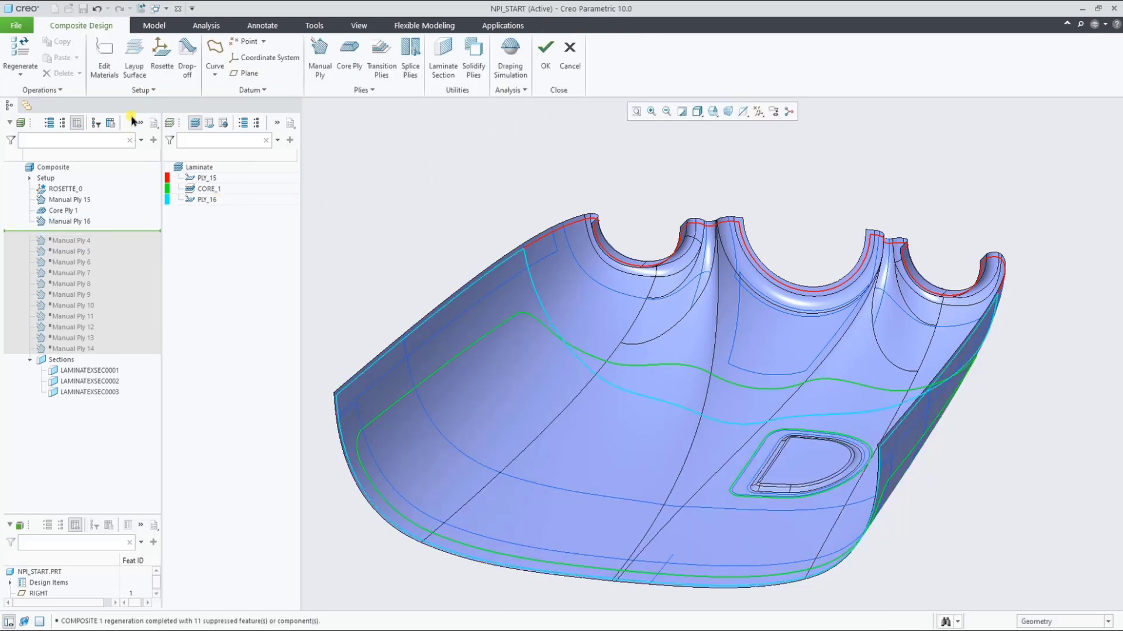
click(141, 89)
click(134, 107)
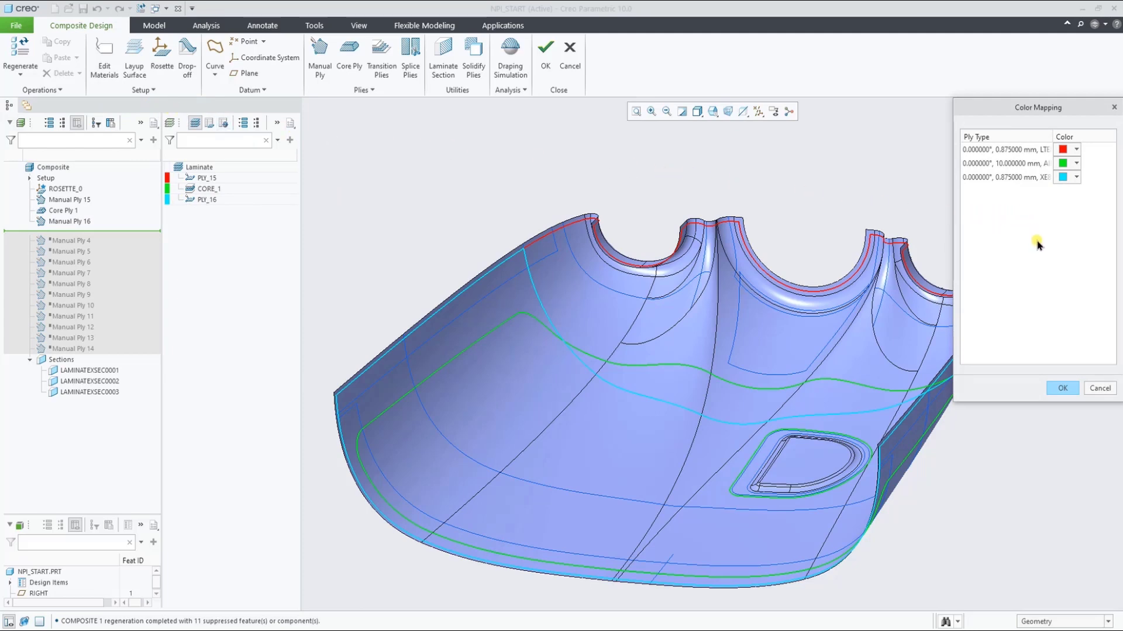
click(1061, 388)
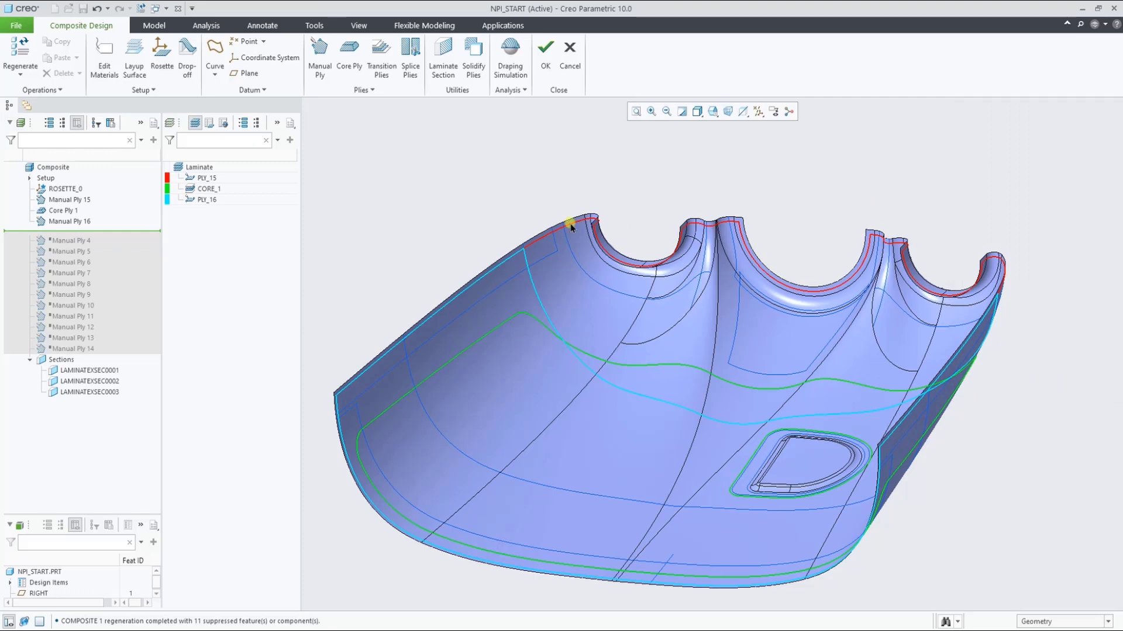
Create PLY_17 in YE1200_36 on the bottom rim chains
click(320, 55)
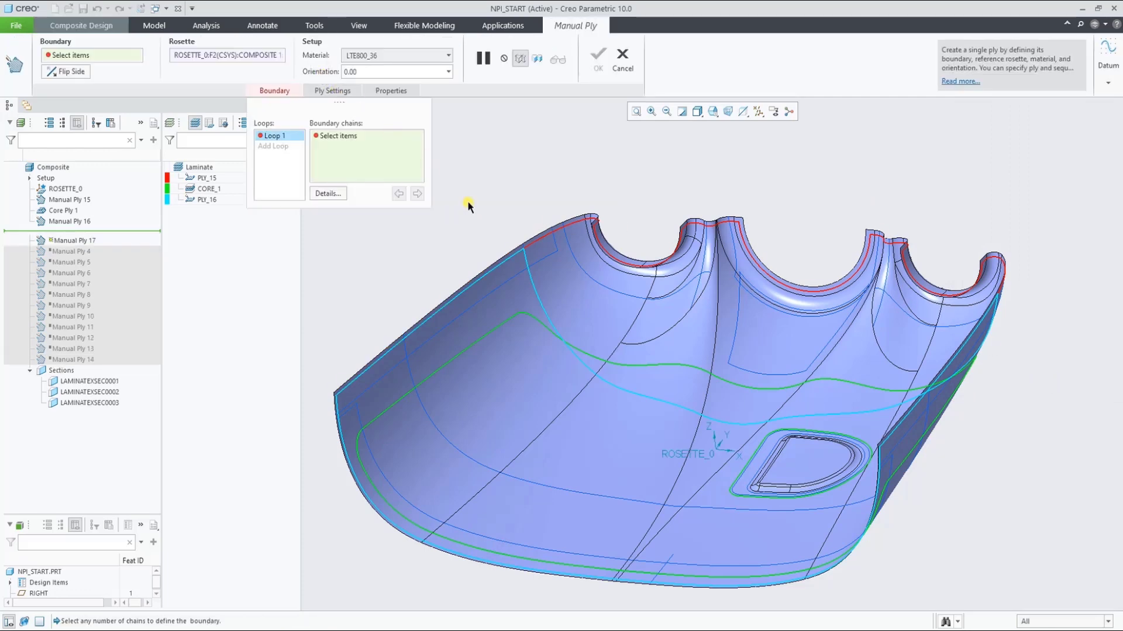
click(353, 409)
click(448, 55)
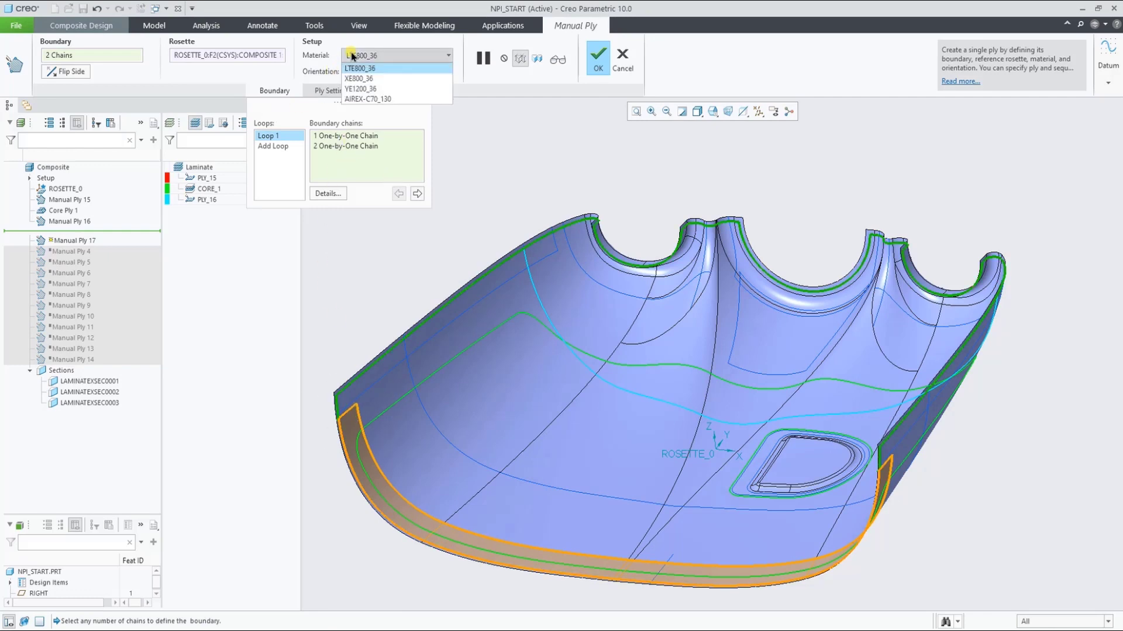
click(403, 85)
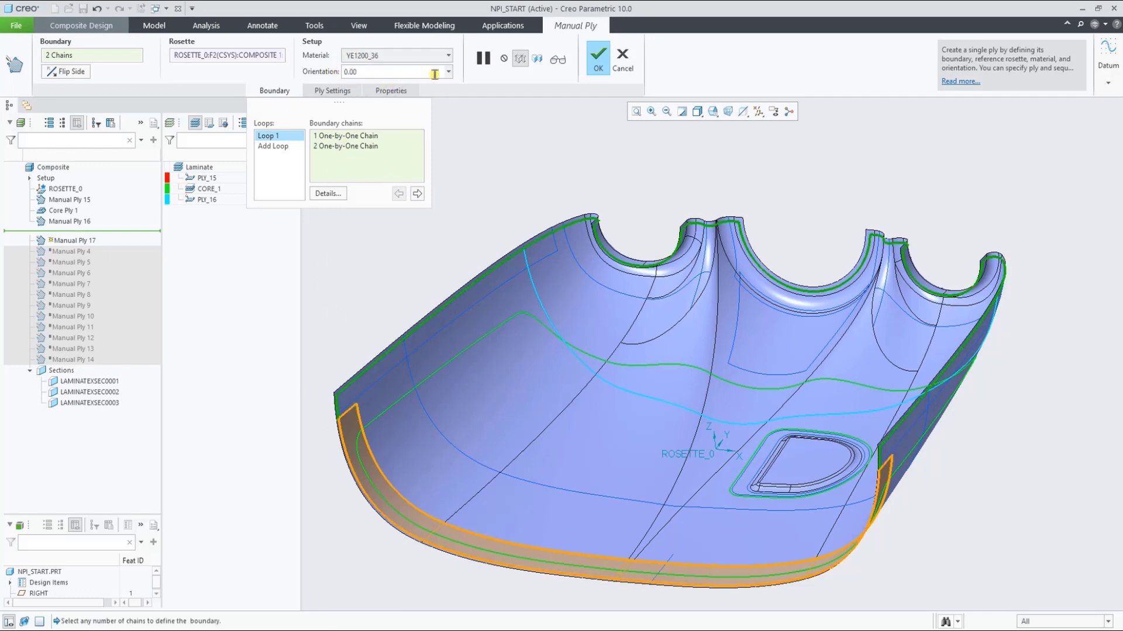
click(73, 71)
click(74, 72)
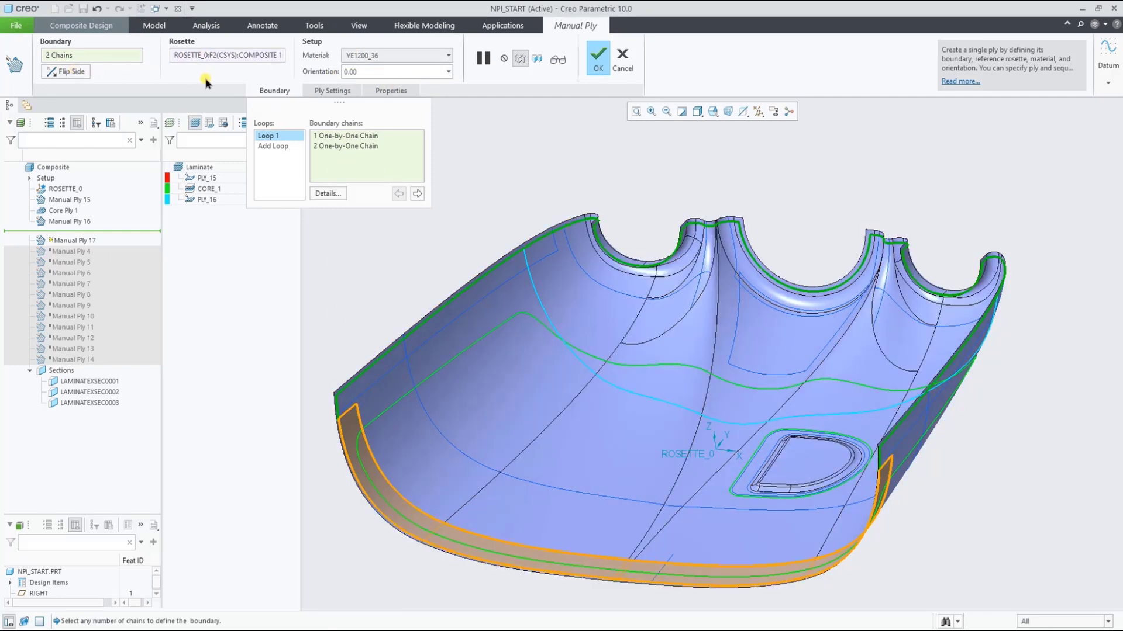
click(598, 58)
Create PLY_18 in LTE800_36 on the same bottom rim chains
click(320, 59)
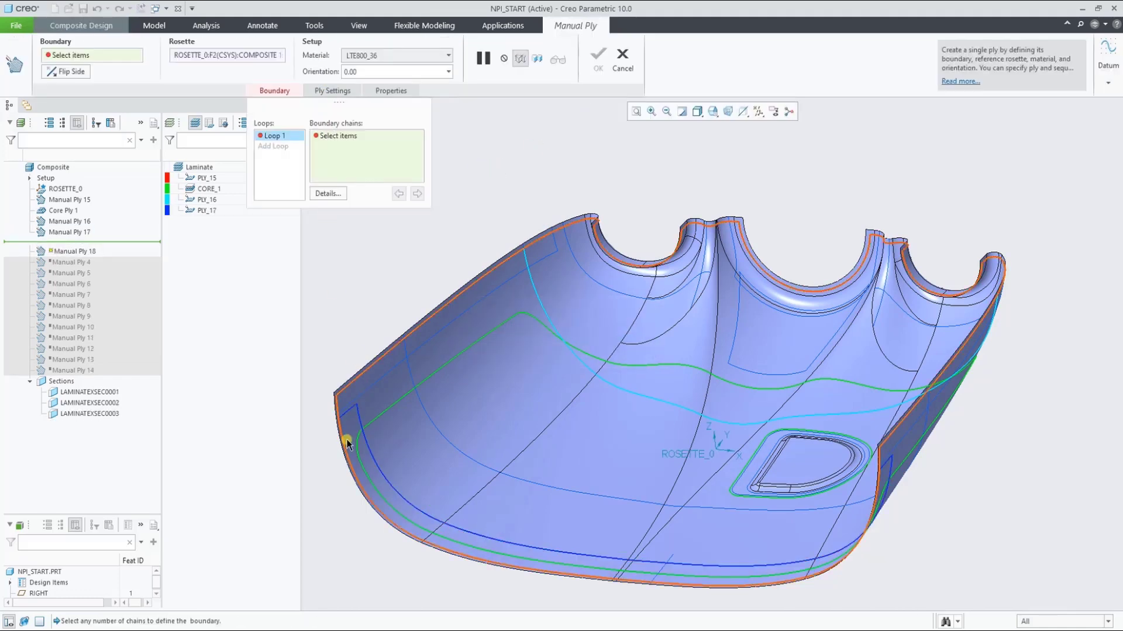
click(351, 413)
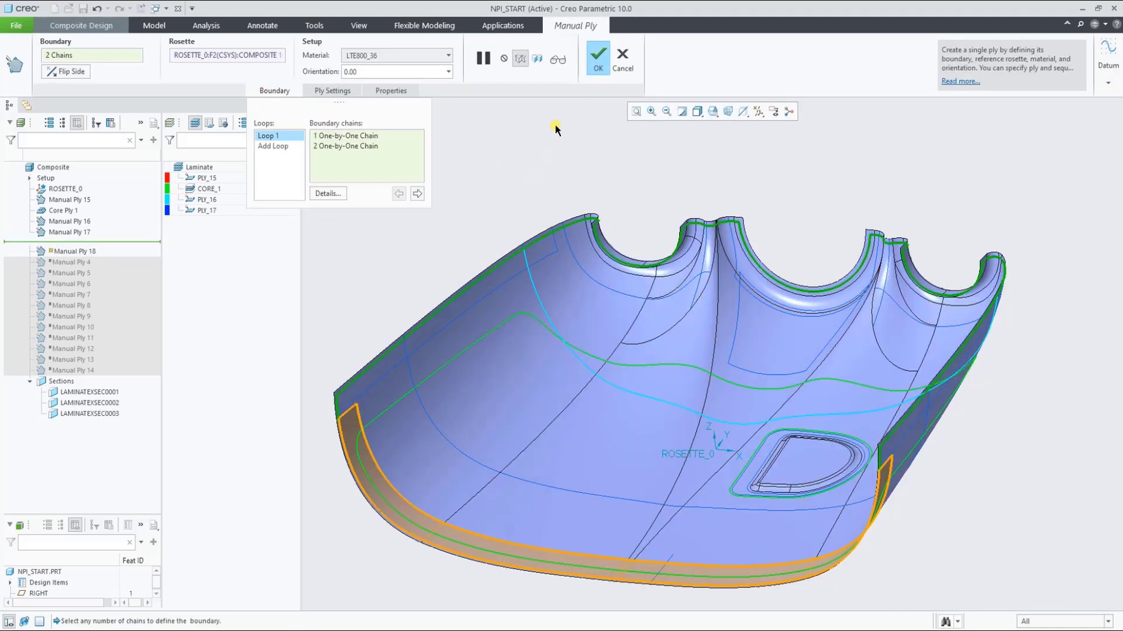
click(598, 58)
click(438, 208)
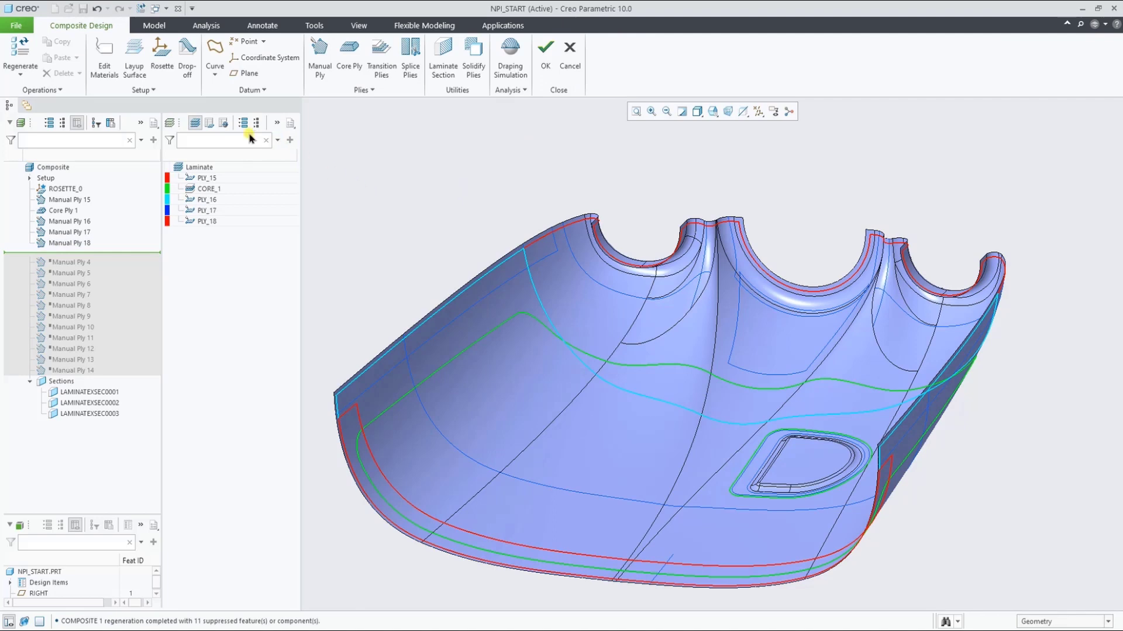
In the Laminate table, set PLY_18's material to YE1200_36 and orientation to 90.00
click(210, 124)
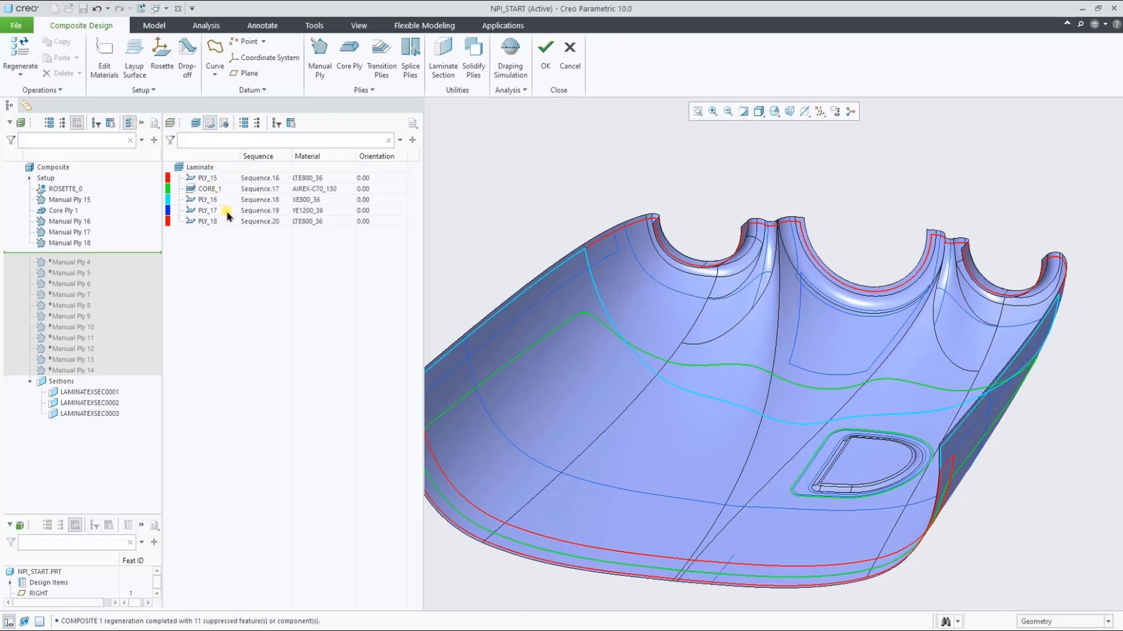
double_click(316, 223)
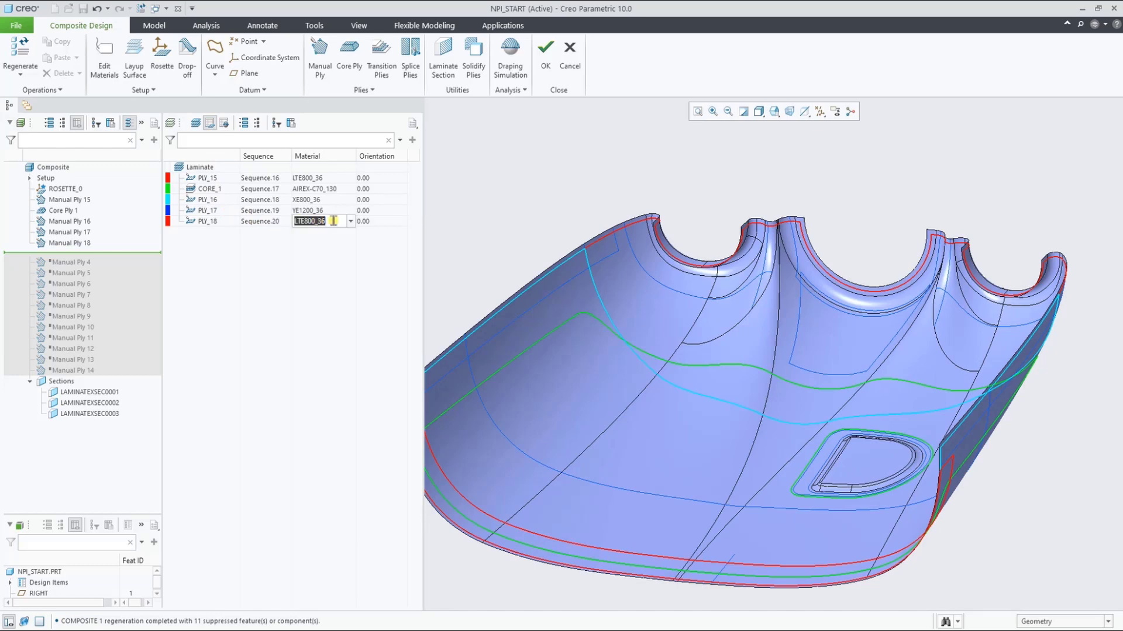
click(350, 222)
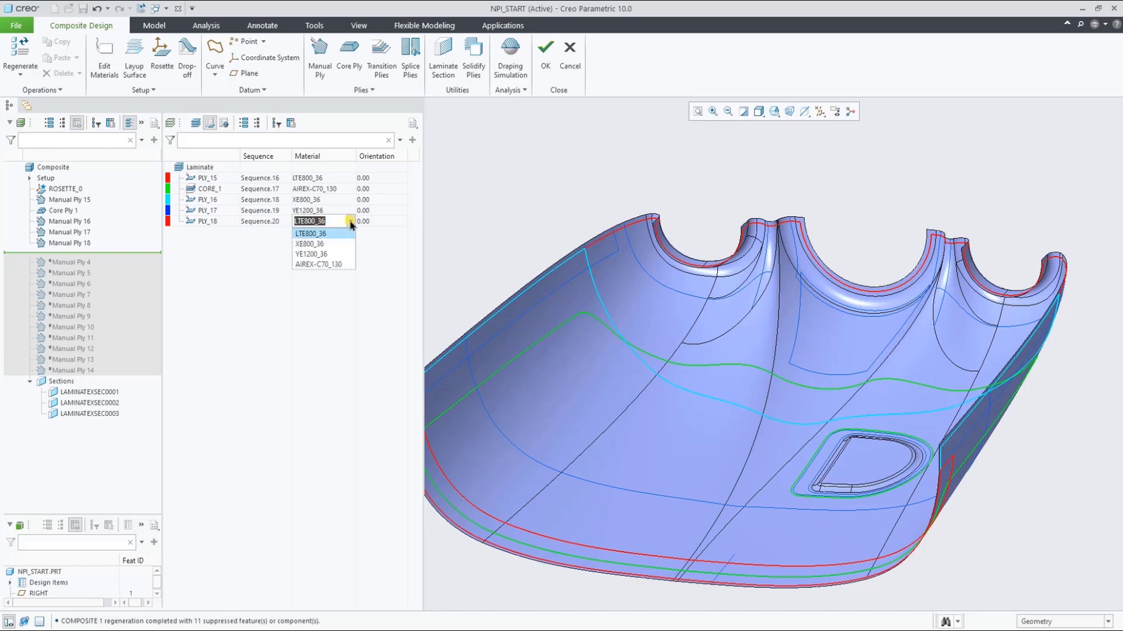
click(327, 253)
double_click(376, 225)
click(402, 222)
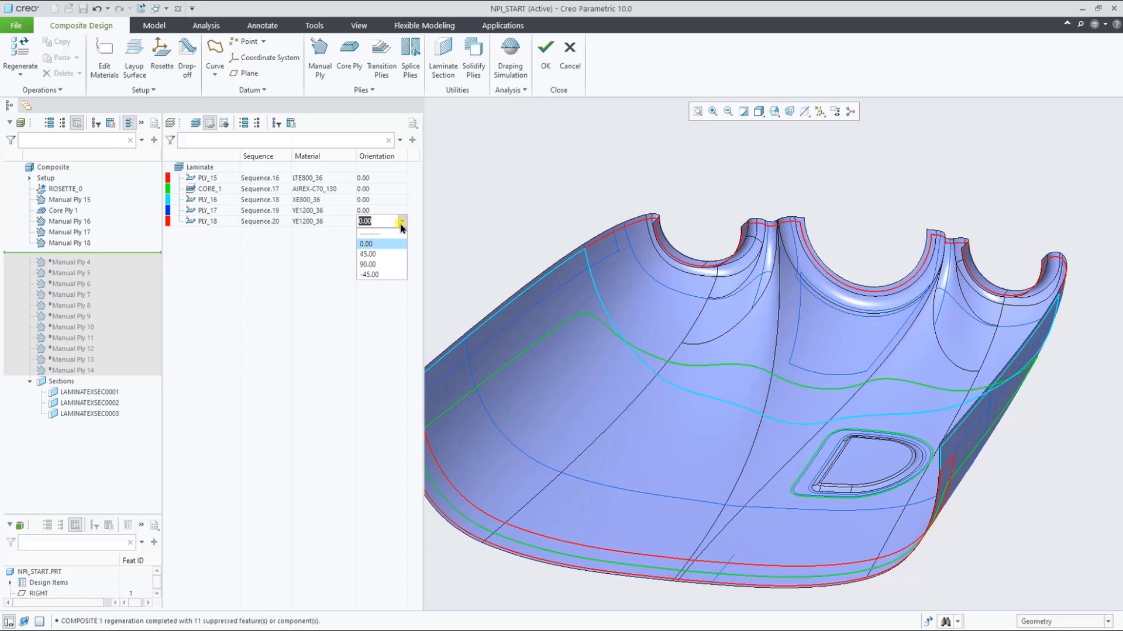
click(391, 264)
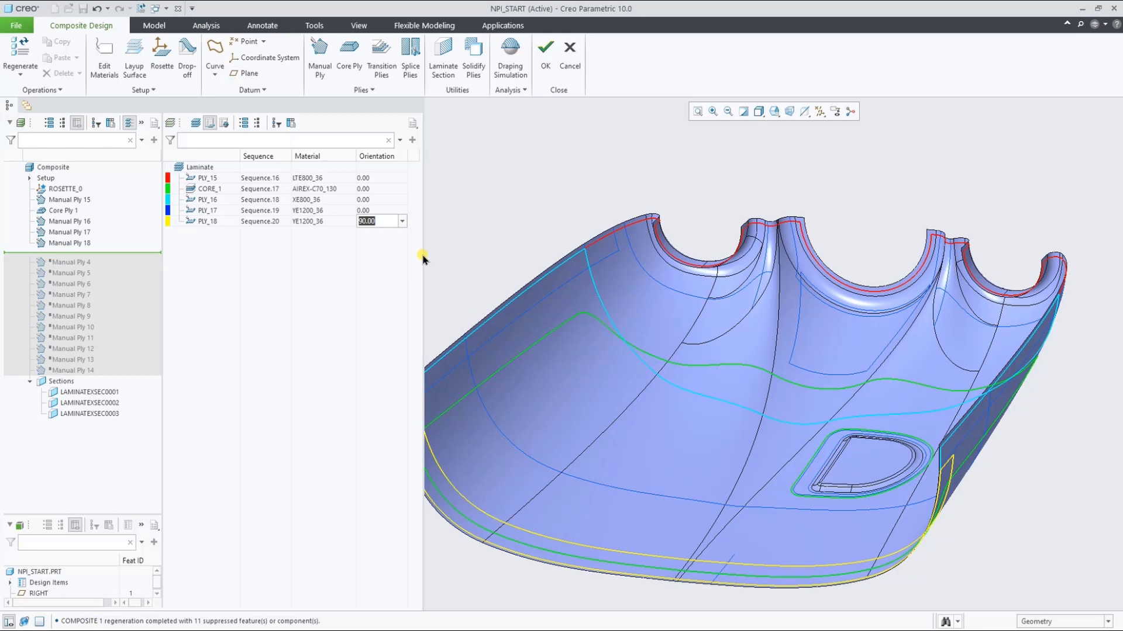
click(208, 124)
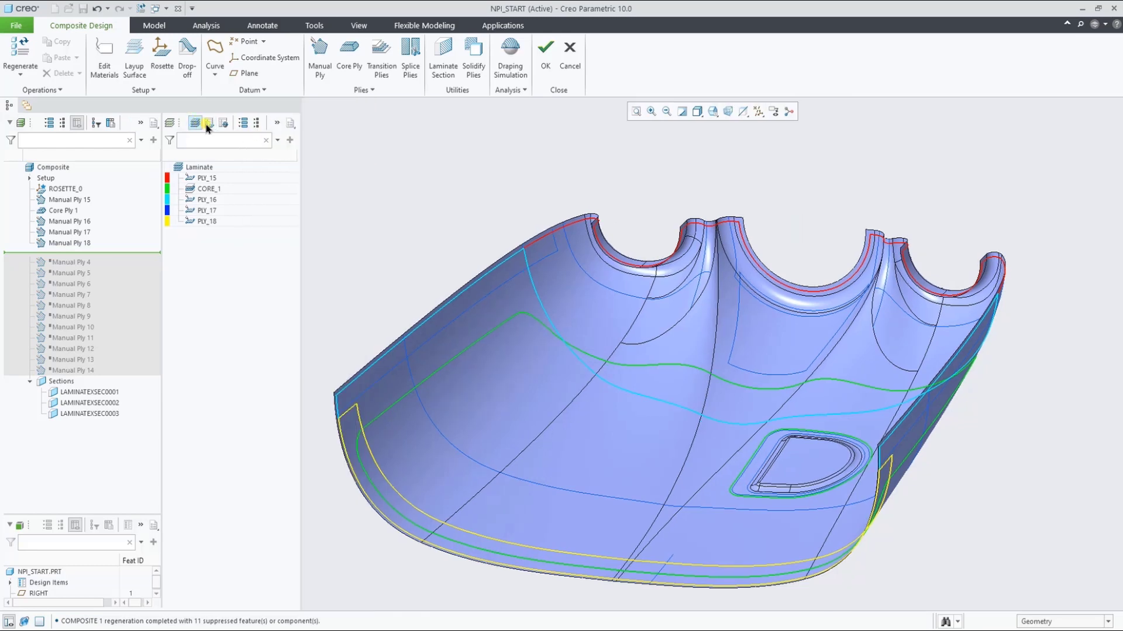
Start a laminate section referenced to the FRONT datum plane
click(444, 70)
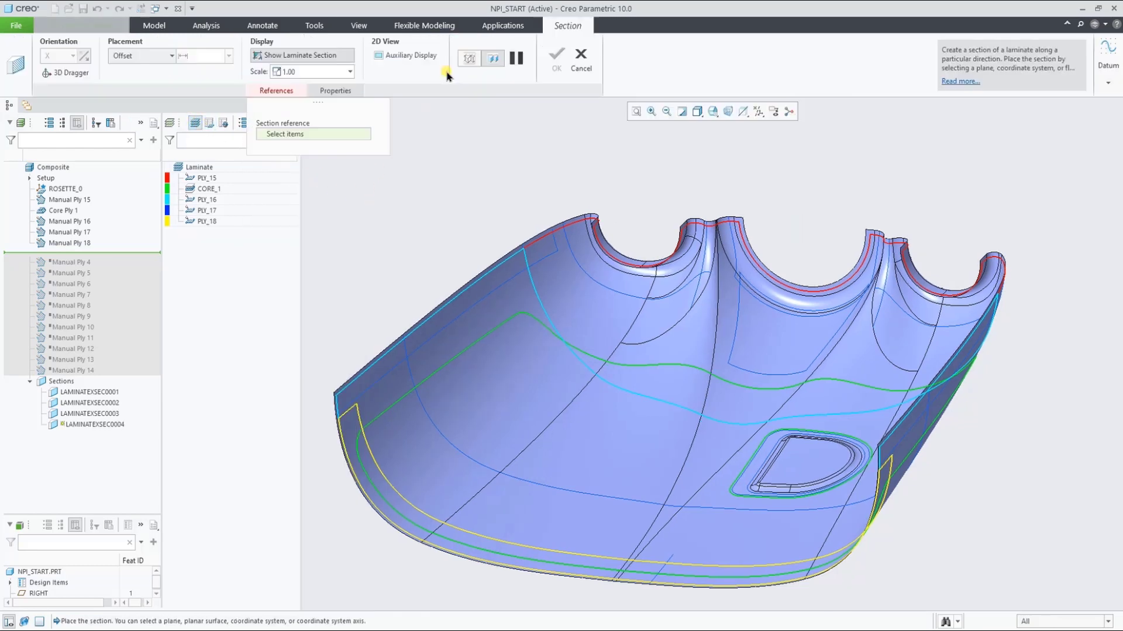
click(757, 117)
click(807, 182)
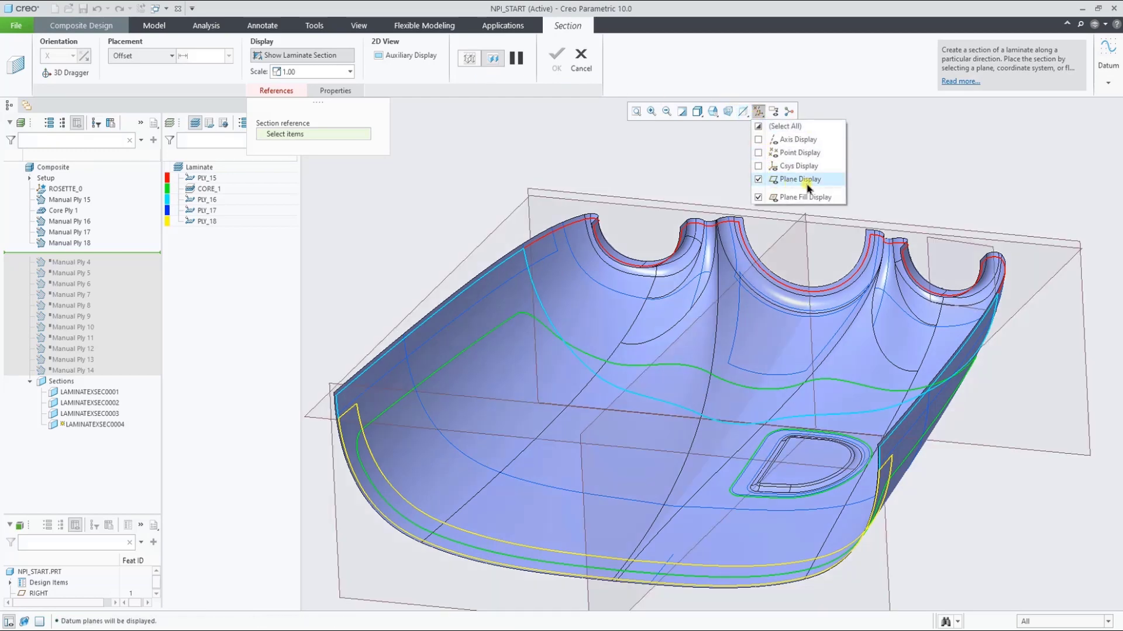
click(884, 498)
click(757, 117)
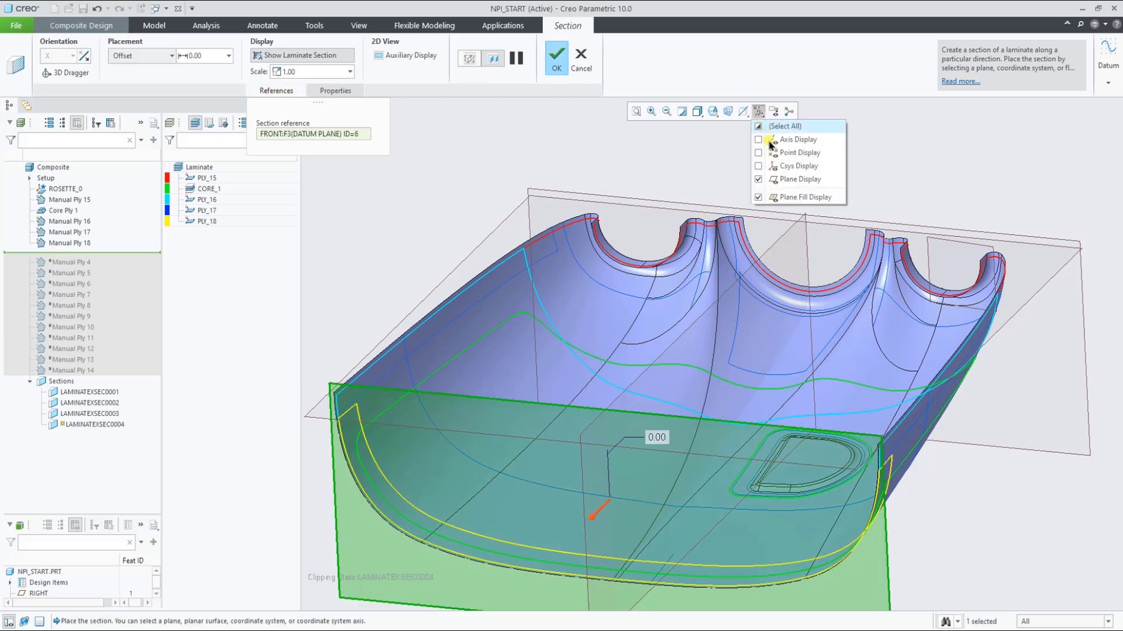
click(787, 179)
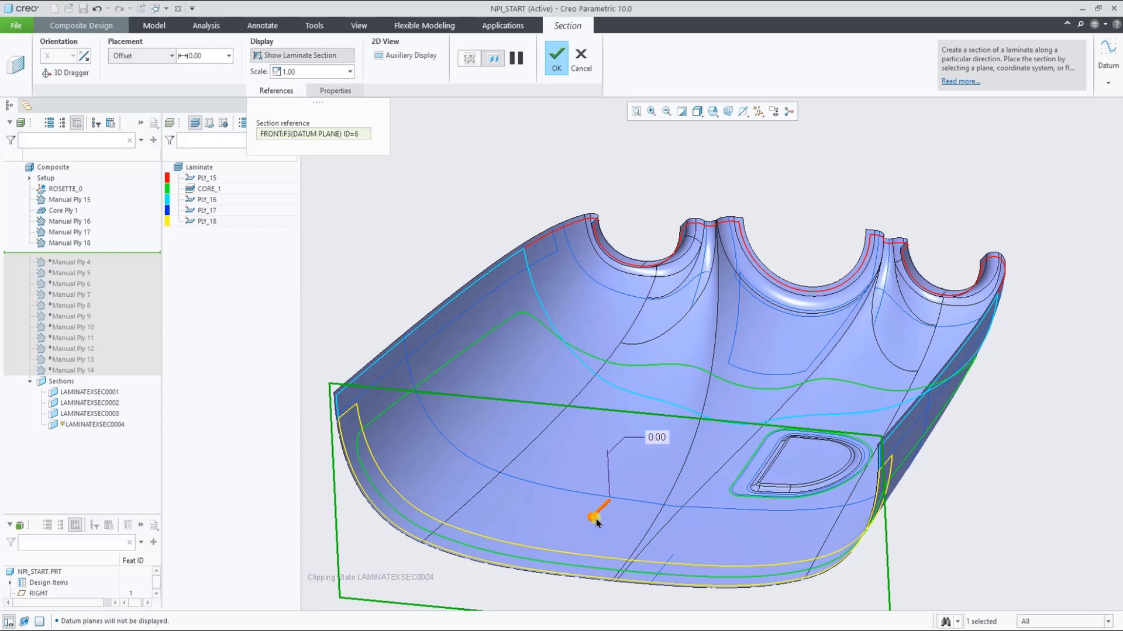
Set the section offset to 517.20 and display scale 5.00, creating LAMINATEXSEC0004
drag(600, 518, 640, 487)
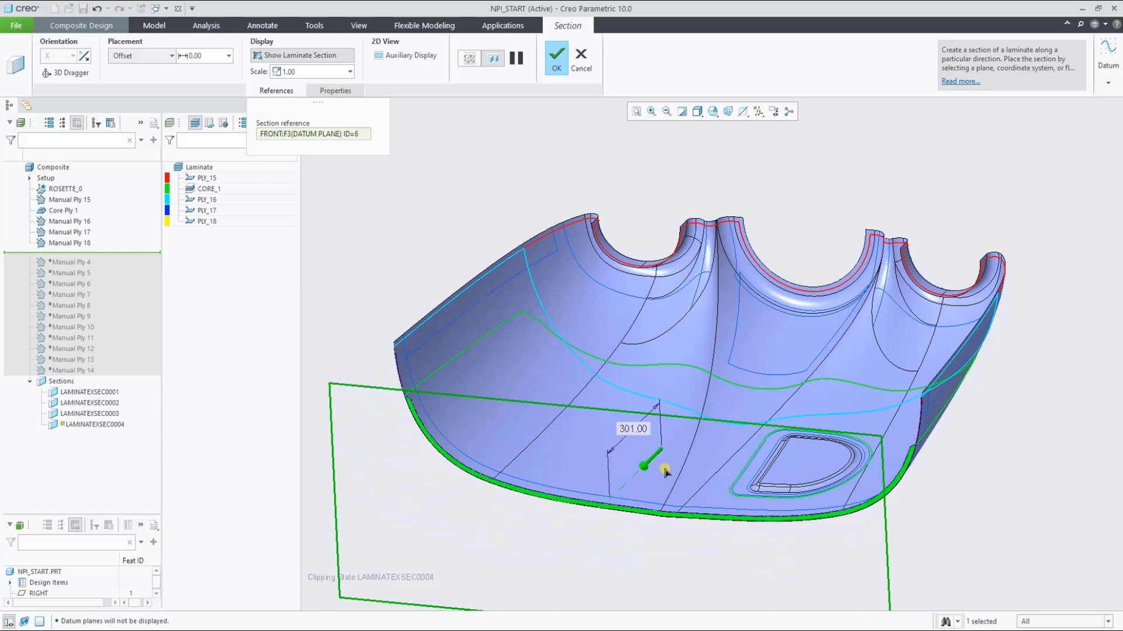
drag(665, 470, 699, 448)
click(333, 69)
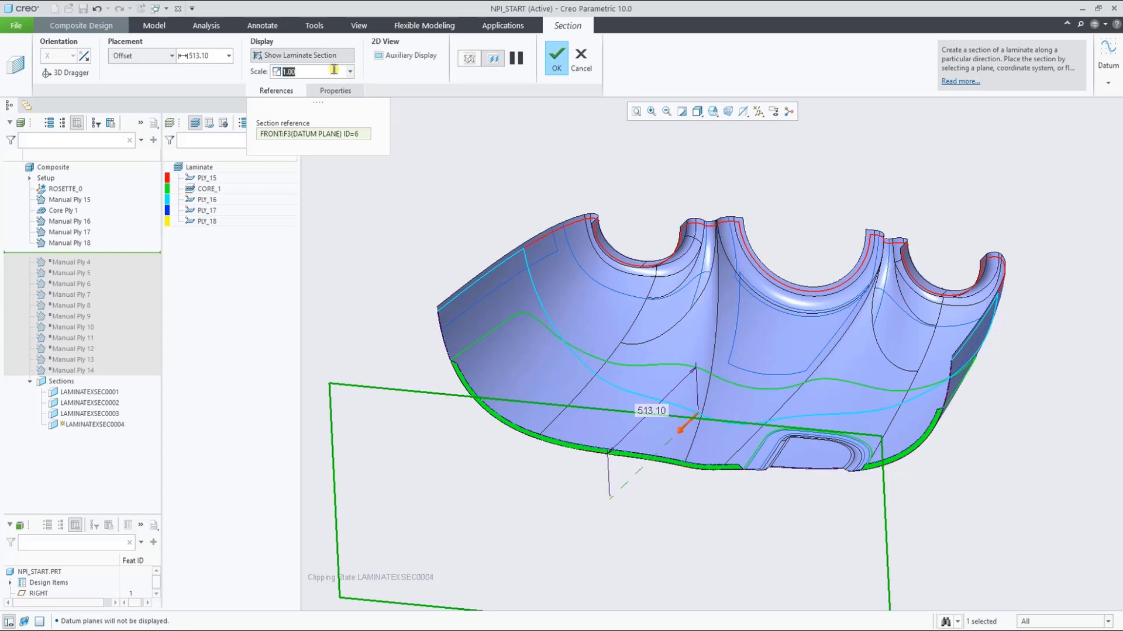
text(5)
key(Return)
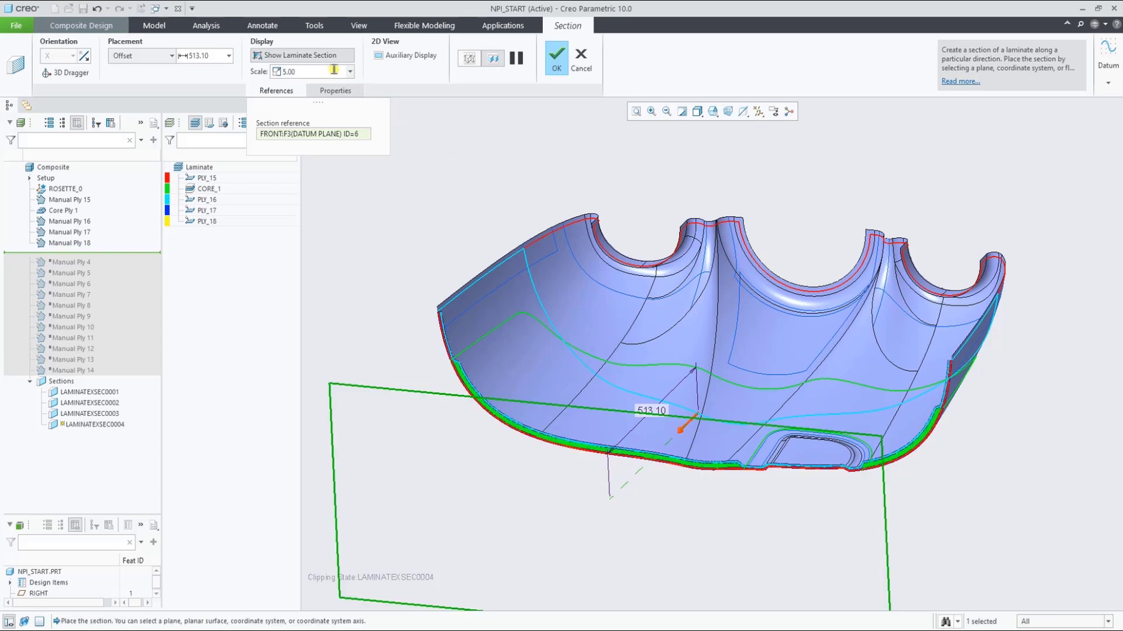
scroll(731, 427, down, 2)
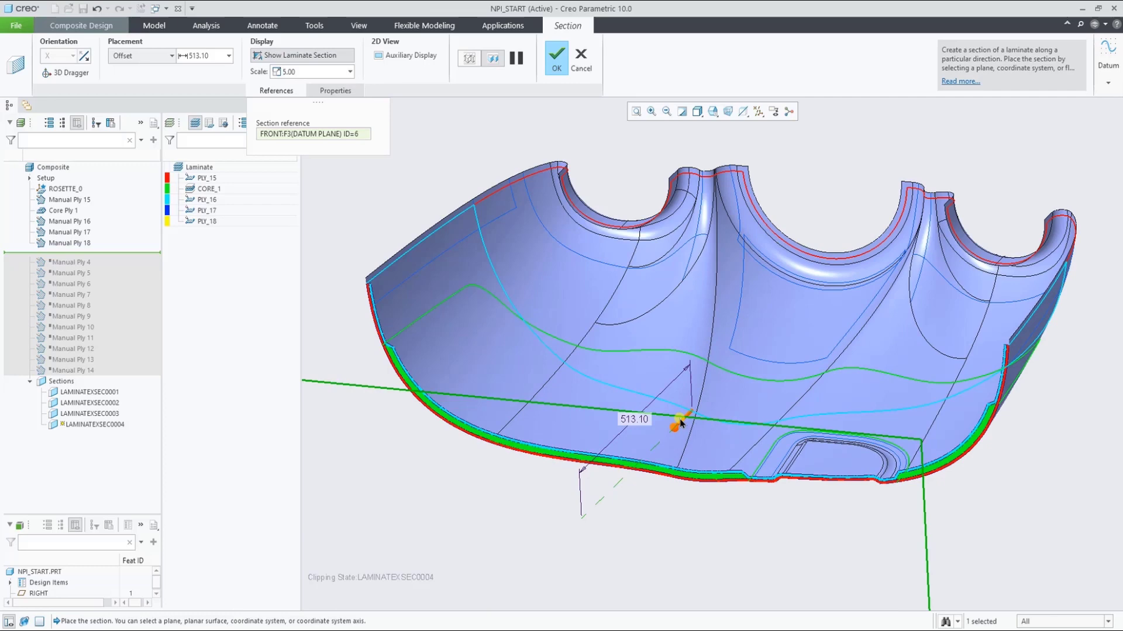
drag(681, 424, 714, 429)
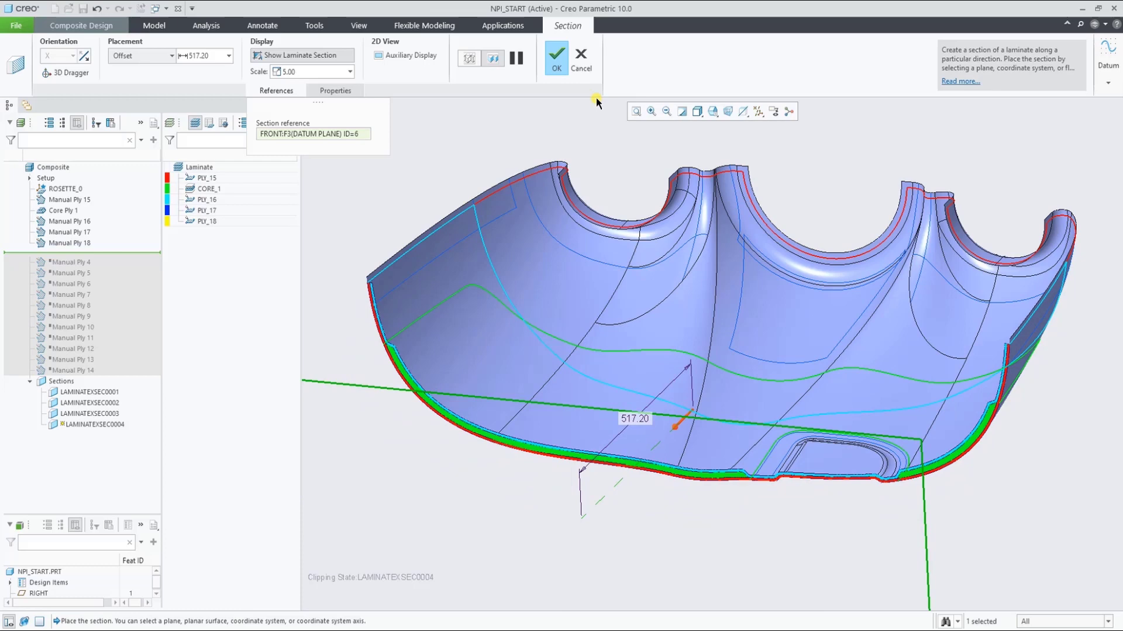
click(557, 60)
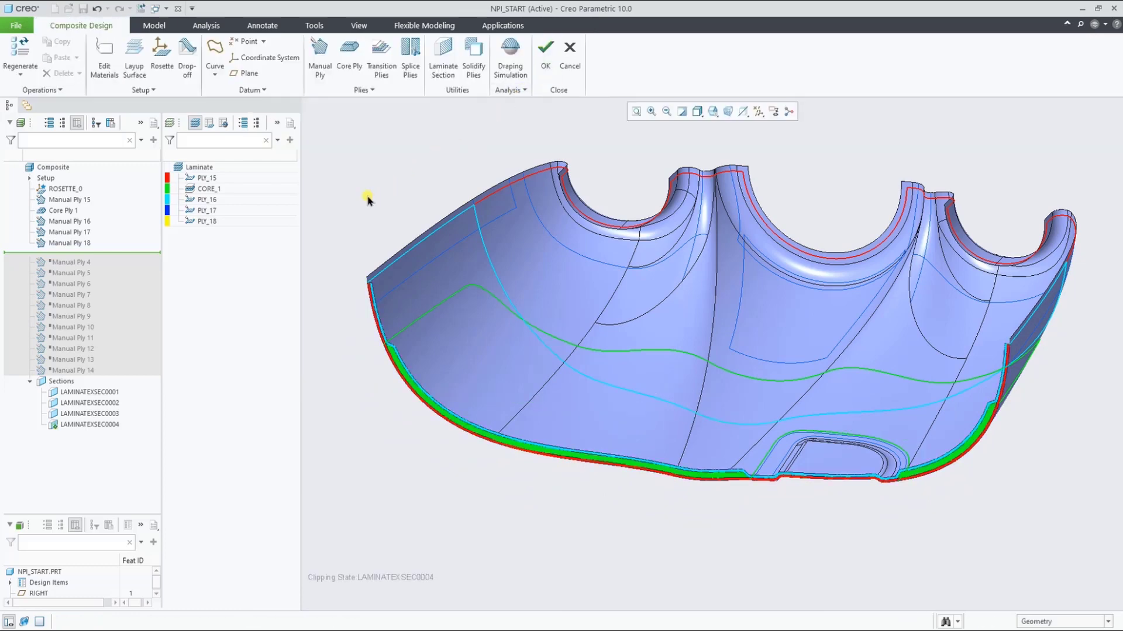
Clip at LAMINATEXSEC0004, exit insert mode, and resume the suppressed Manual Plies 4–14
click(111, 352)
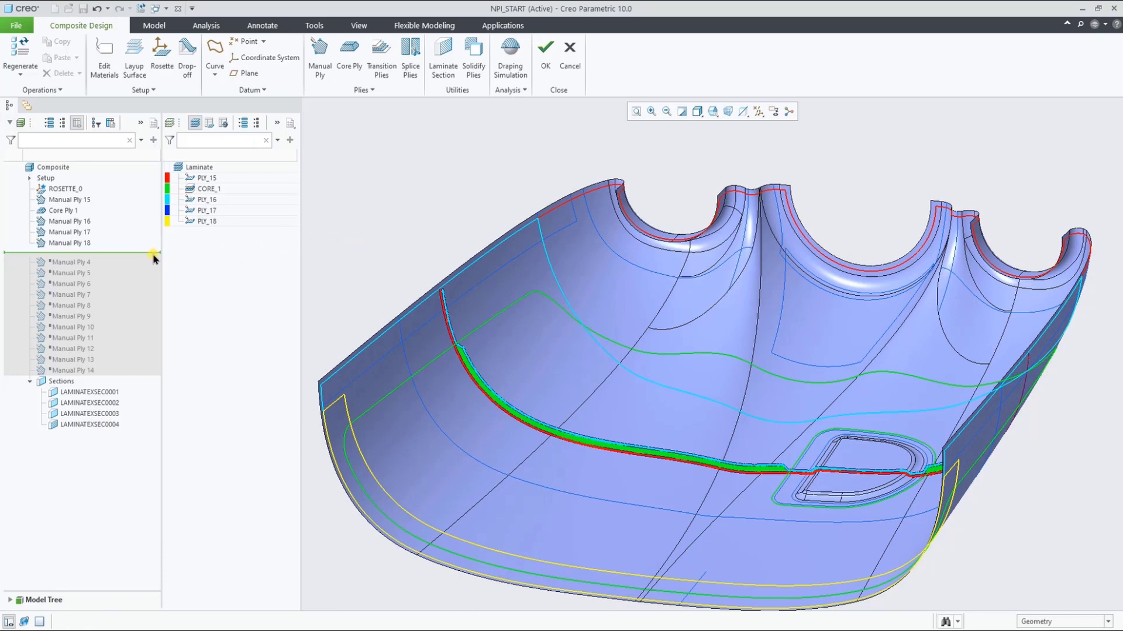
right_click(144, 255)
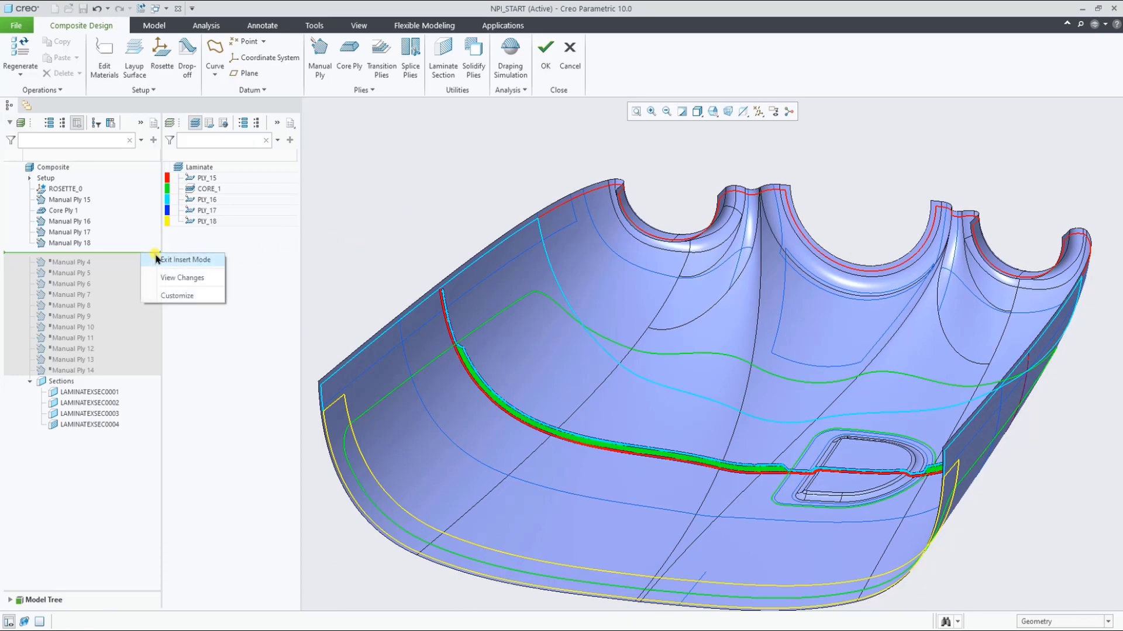
click(157, 259)
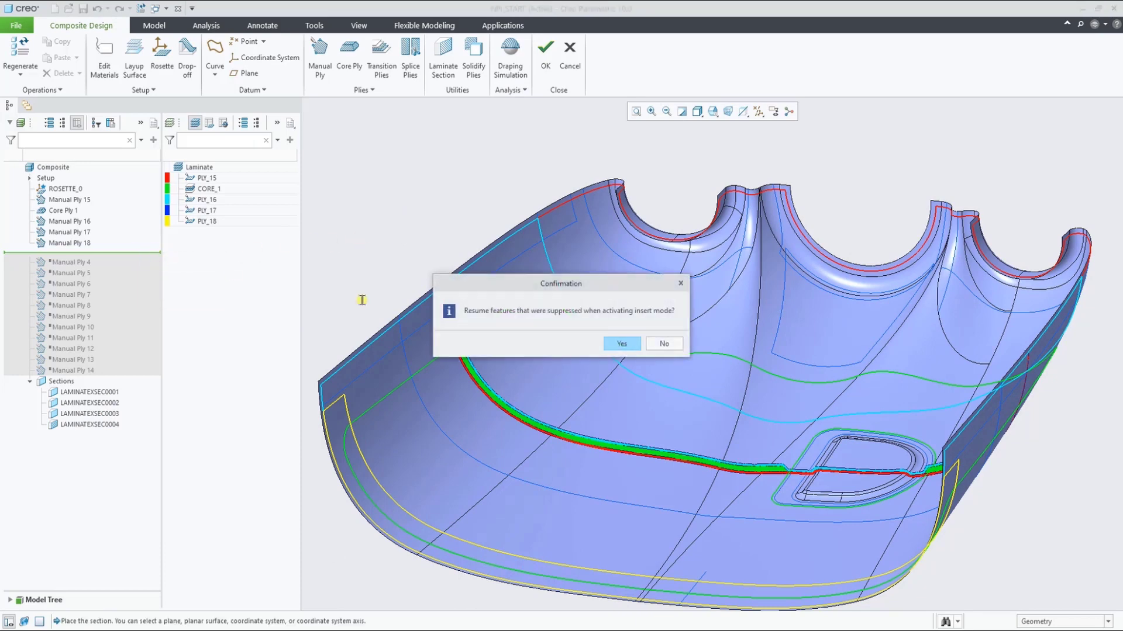
click(619, 345)
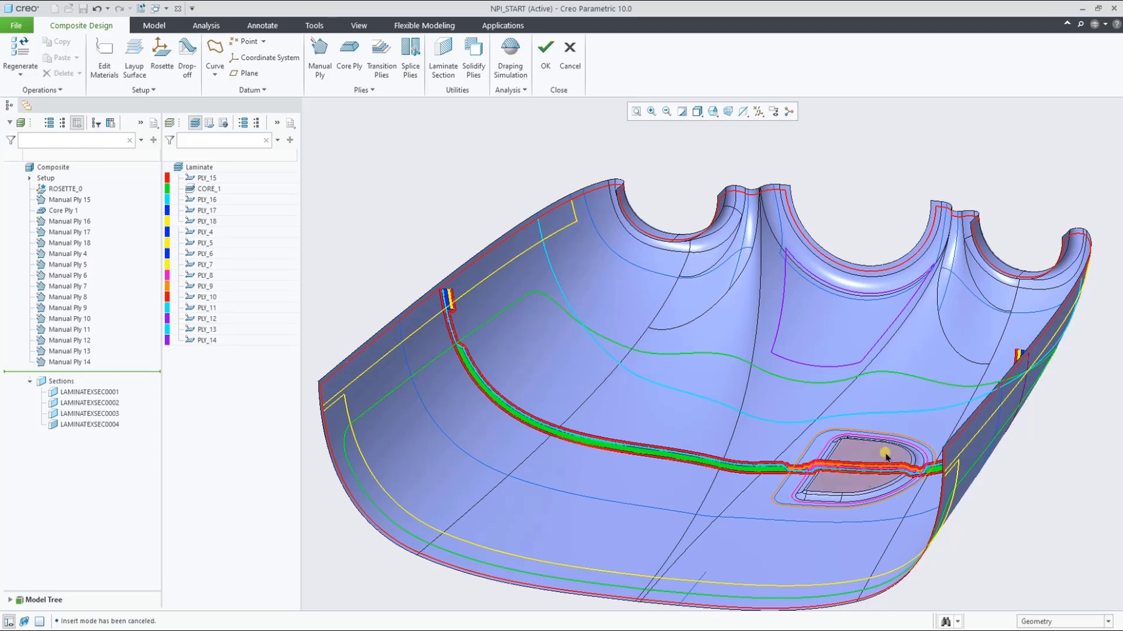
Zoom to the D-shaped cutout and inspect PLY_8 and PLY_9, locating Manual Ply 9
scroll(885, 454, down, 6)
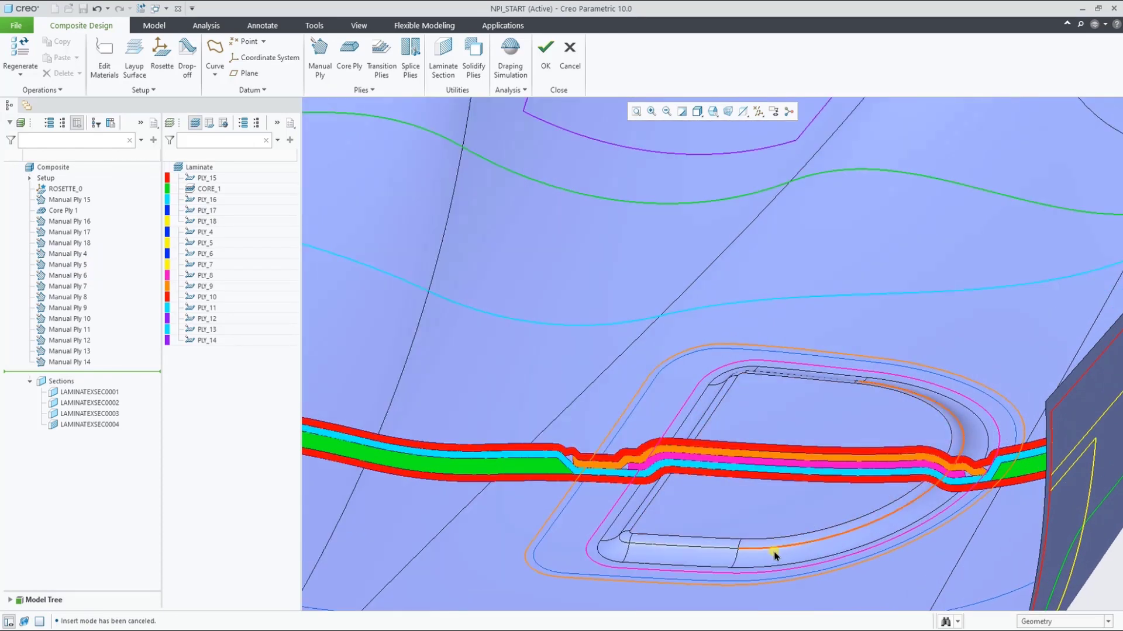
scroll(774, 556, down, 3)
click(199, 288)
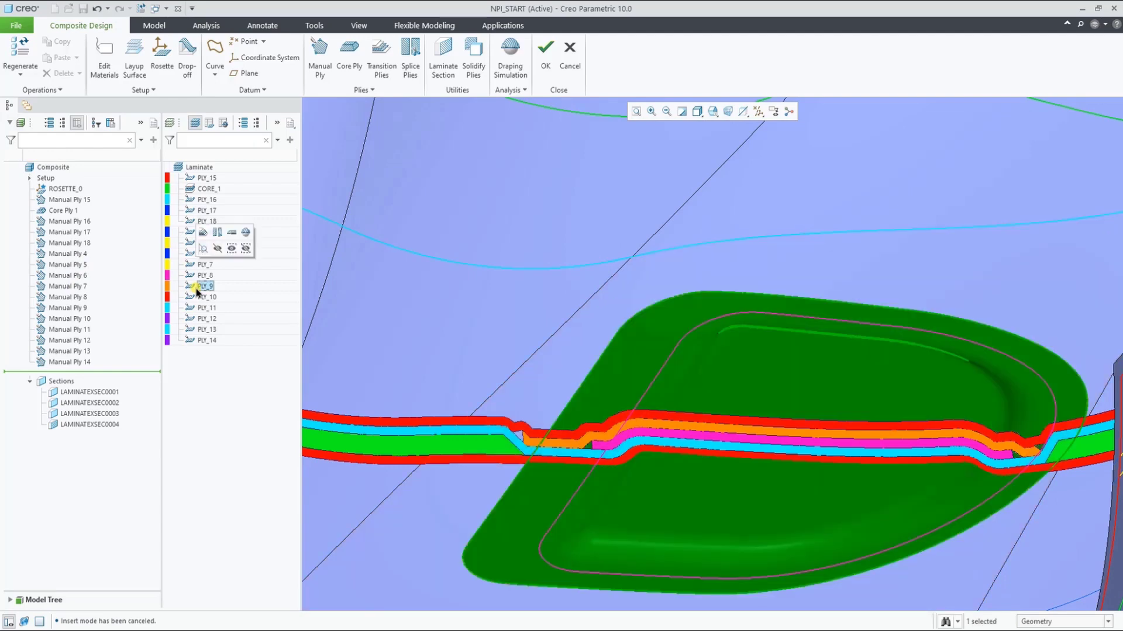
click(203, 276)
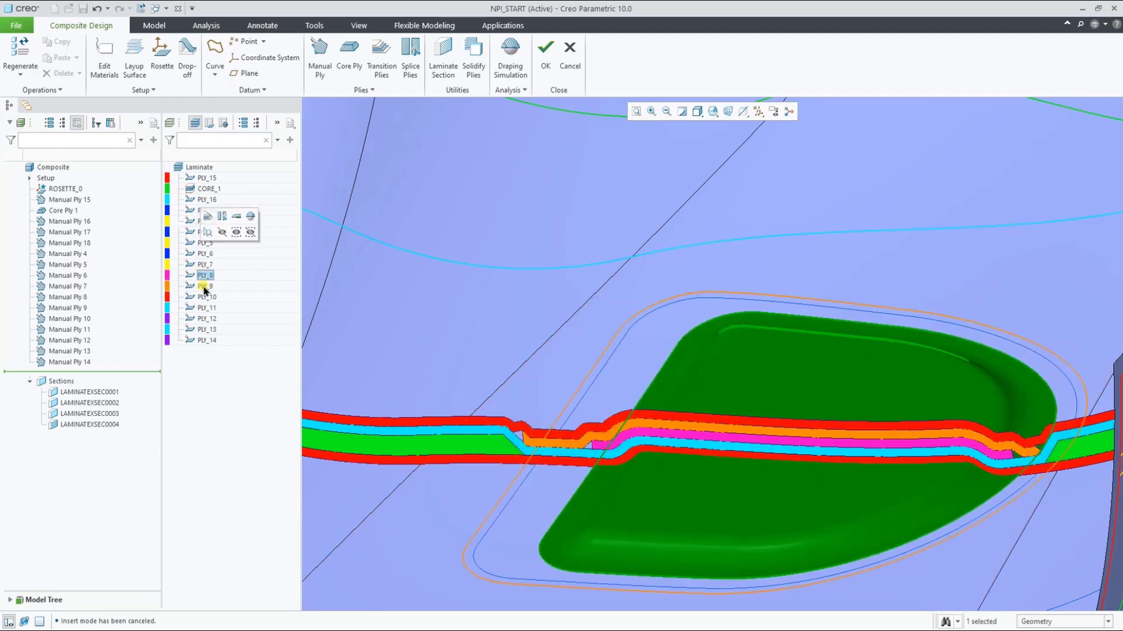
right_click(206, 286)
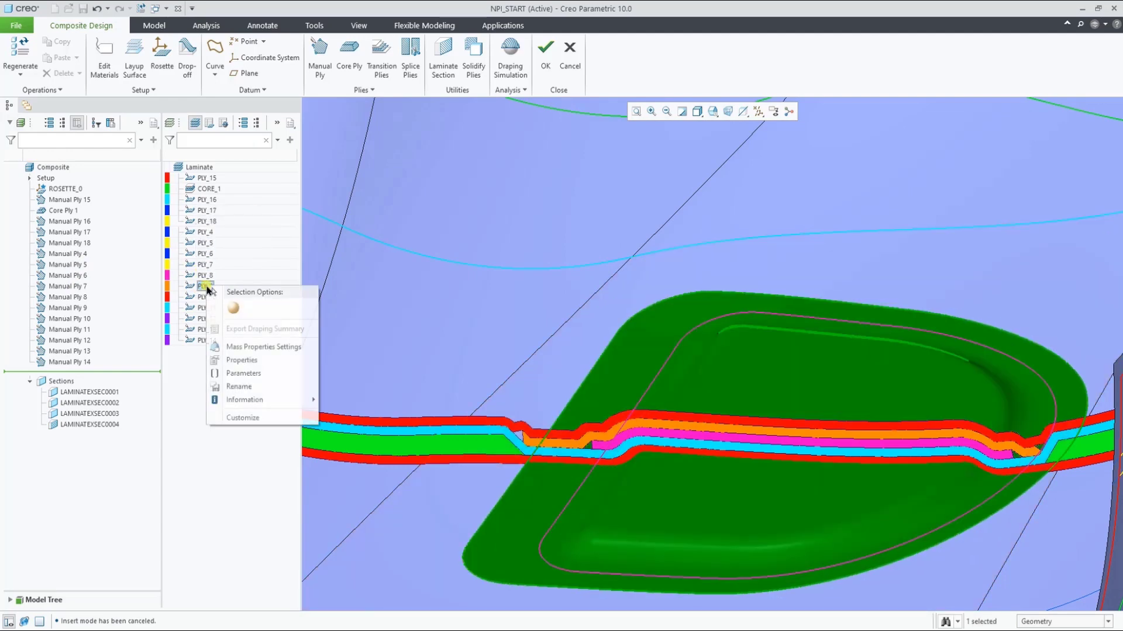
click(233, 310)
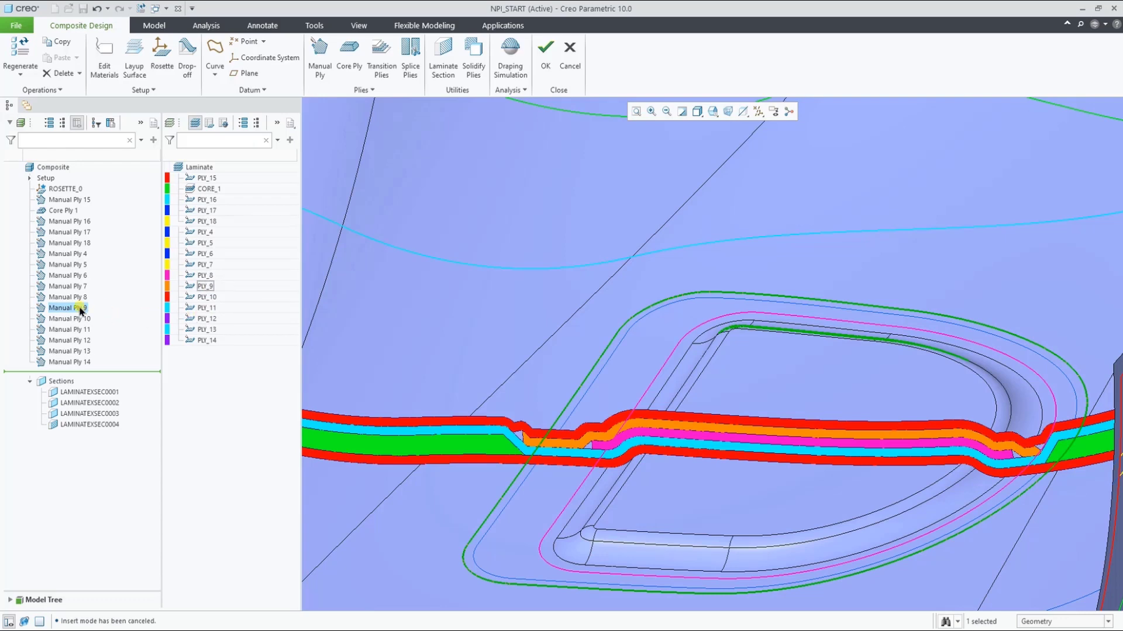
mouse_move(81, 312)
mouse_down()
mouse_move(77, 287)
mouse_move(75, 307)
mouse_up()
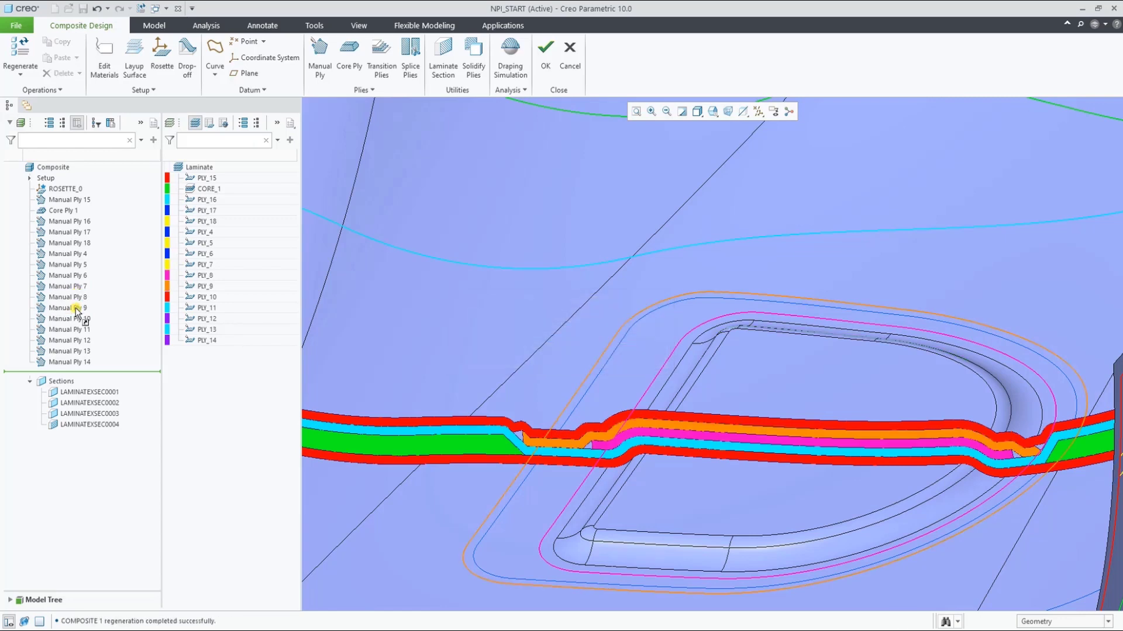
Show section LAMINATEXSEC0002 and highlight PLY_12, PLY_13 and PLY_14
middle_drag(596, 343, 654, 351)
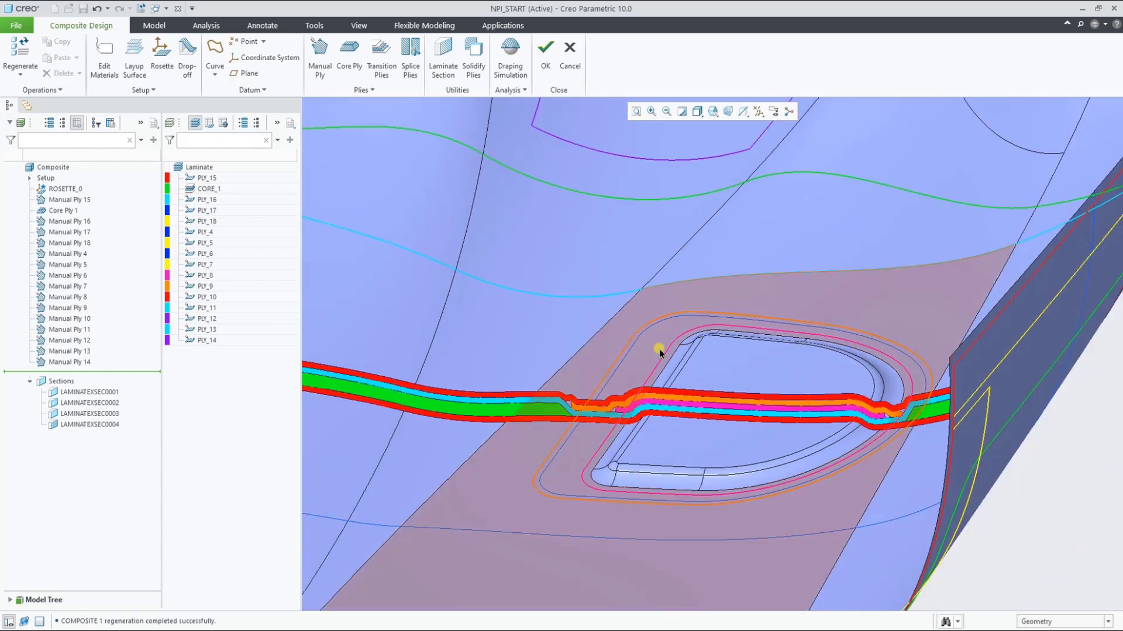
scroll(659, 351, down, 8)
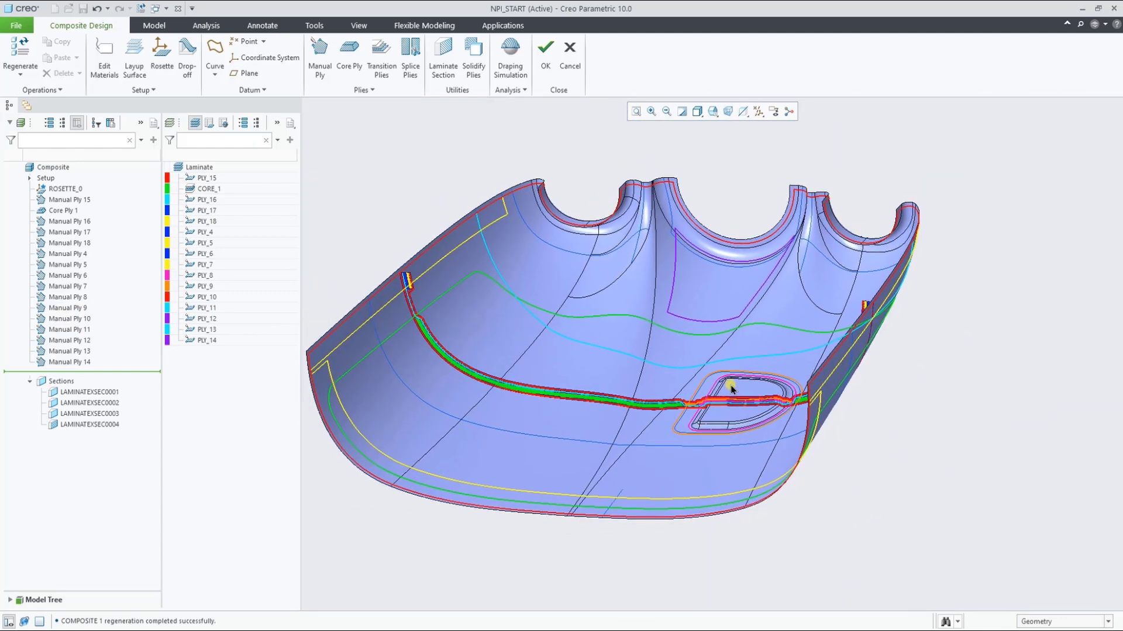
middle_drag(732, 389, 725, 386)
click(104, 403)
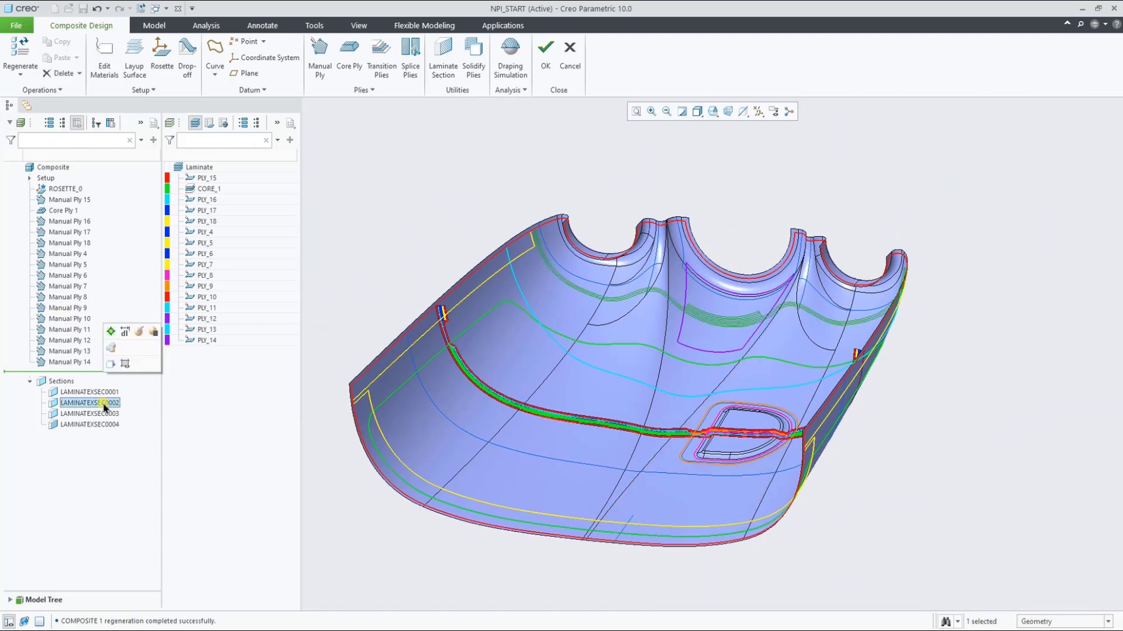
scroll(744, 304, up, 6)
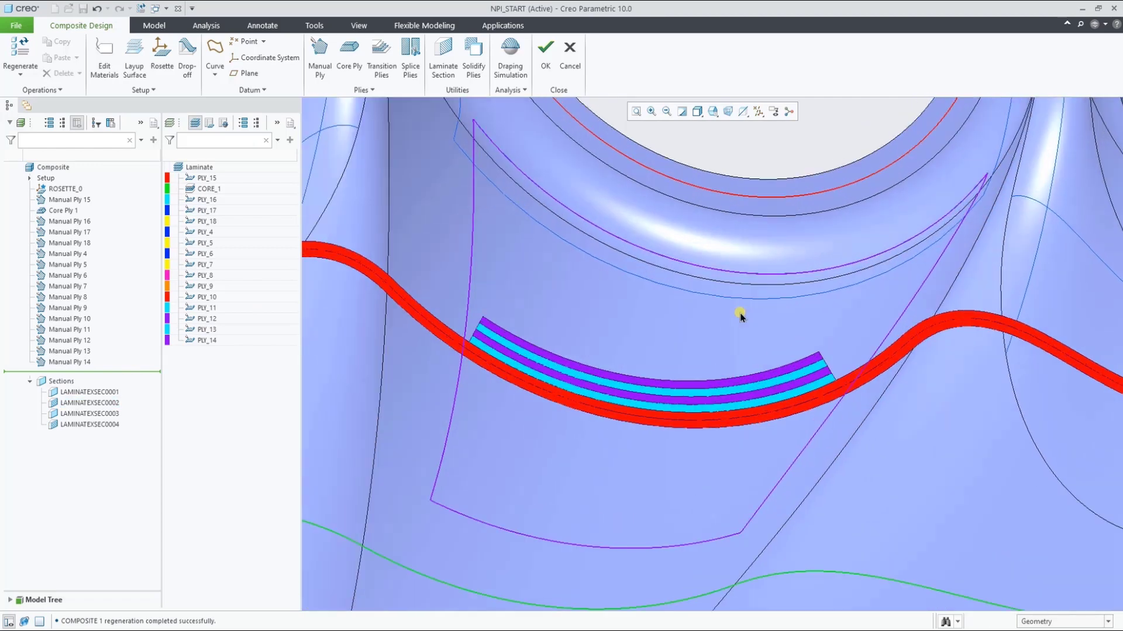
click(208, 319)
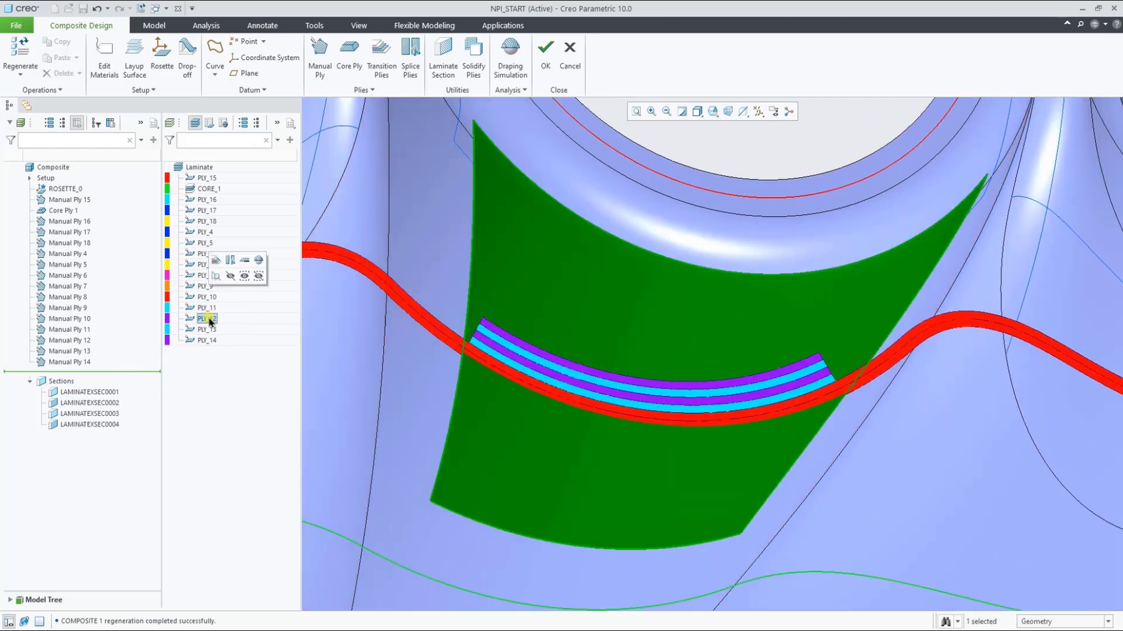
click(208, 329)
click(207, 340)
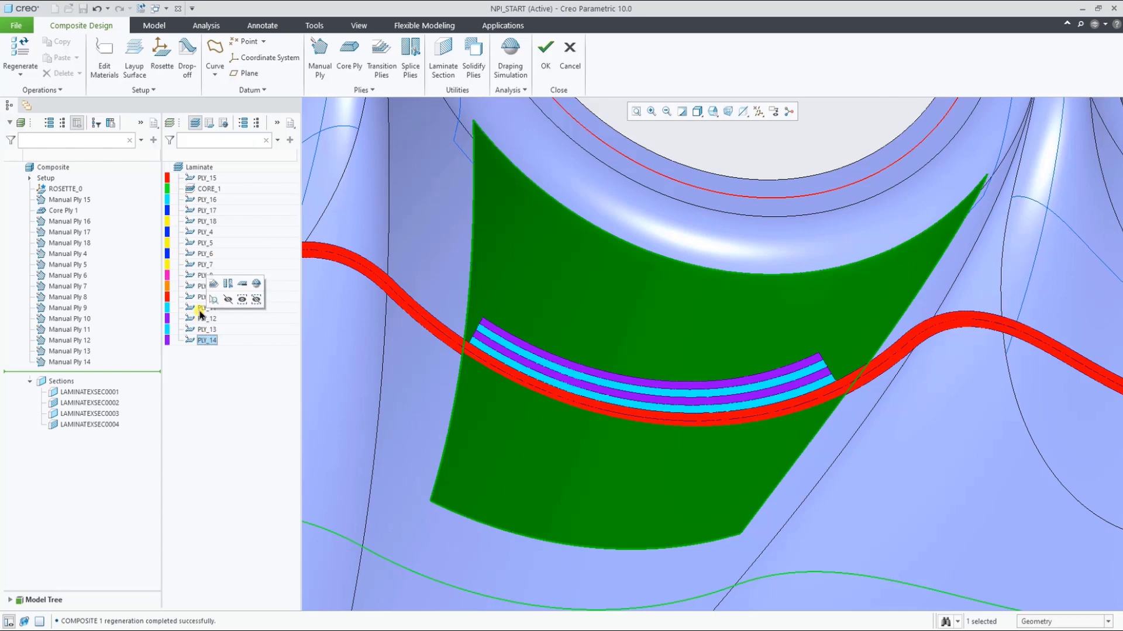
Start a ply transition for PLY_11 through PLY_13 referencing the Manual Ply 11 edge
click(200, 310)
shift+click(207, 330)
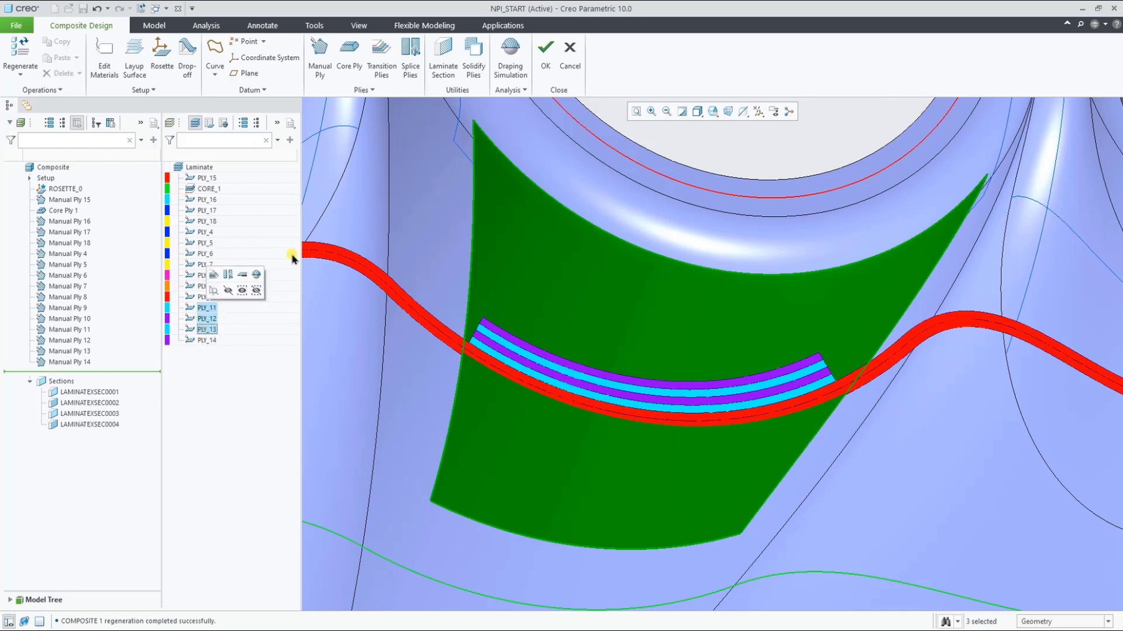
click(388, 76)
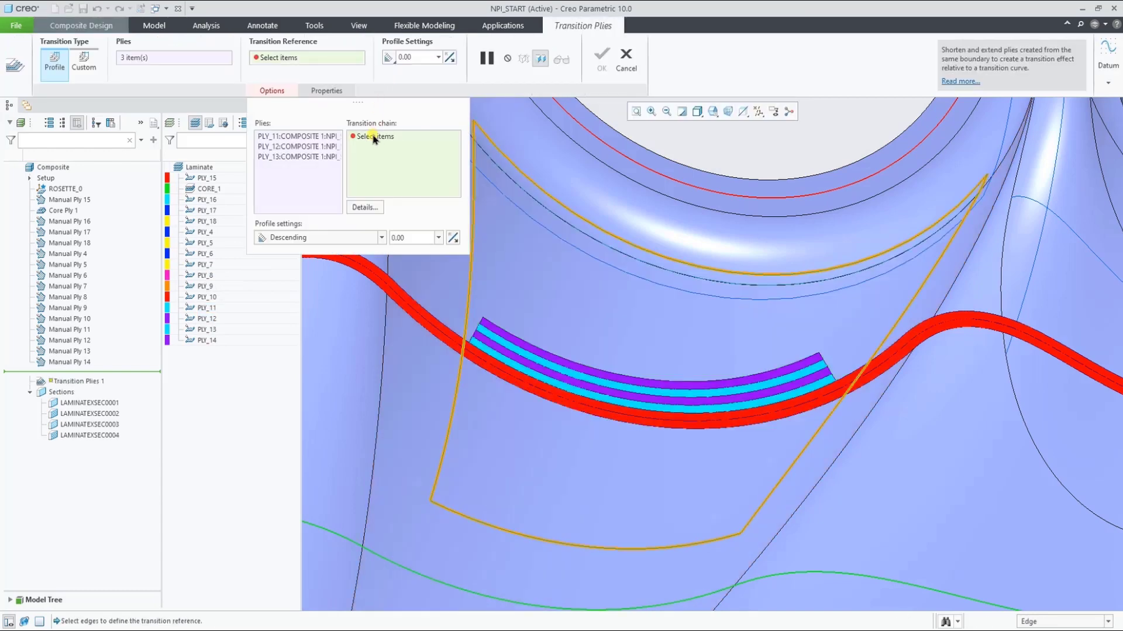
right_click(500, 527)
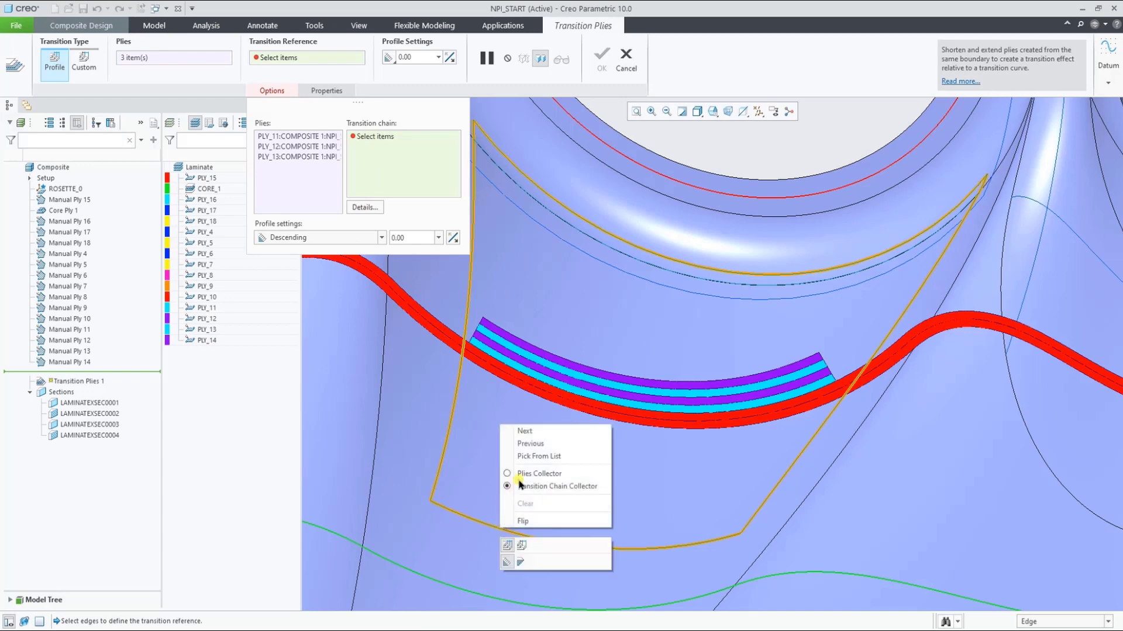
click(525, 464)
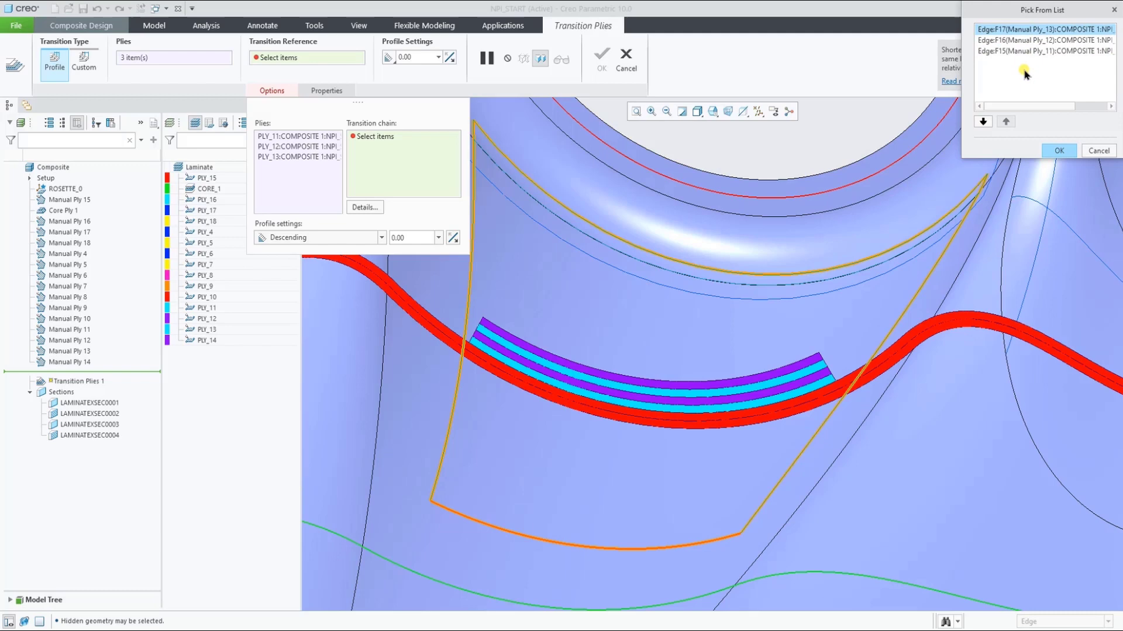
click(1026, 52)
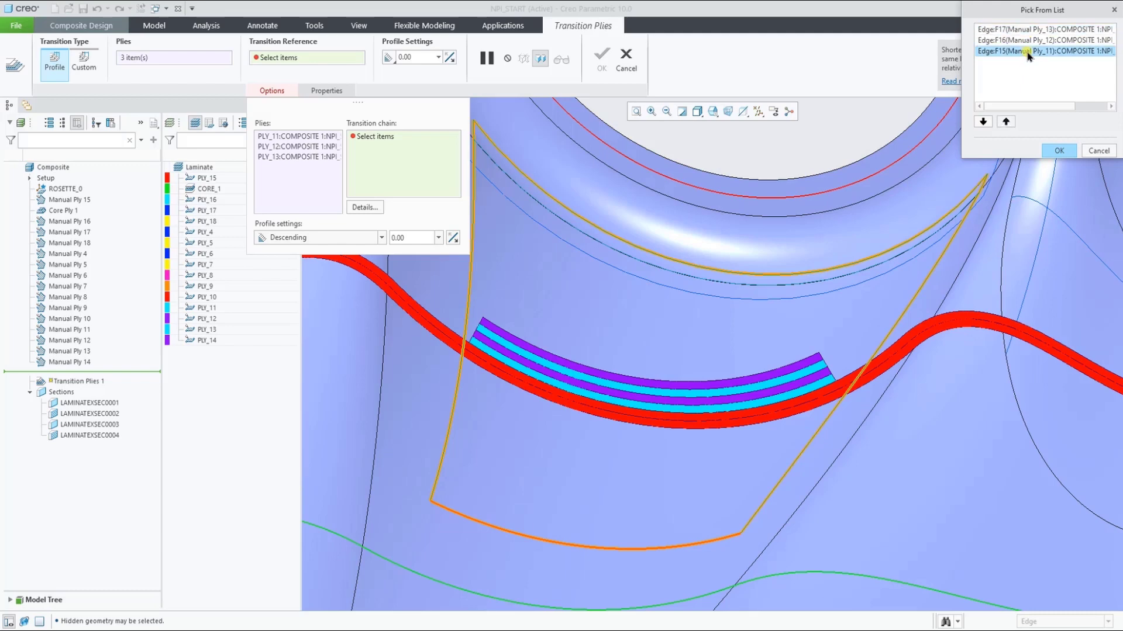
click(1053, 152)
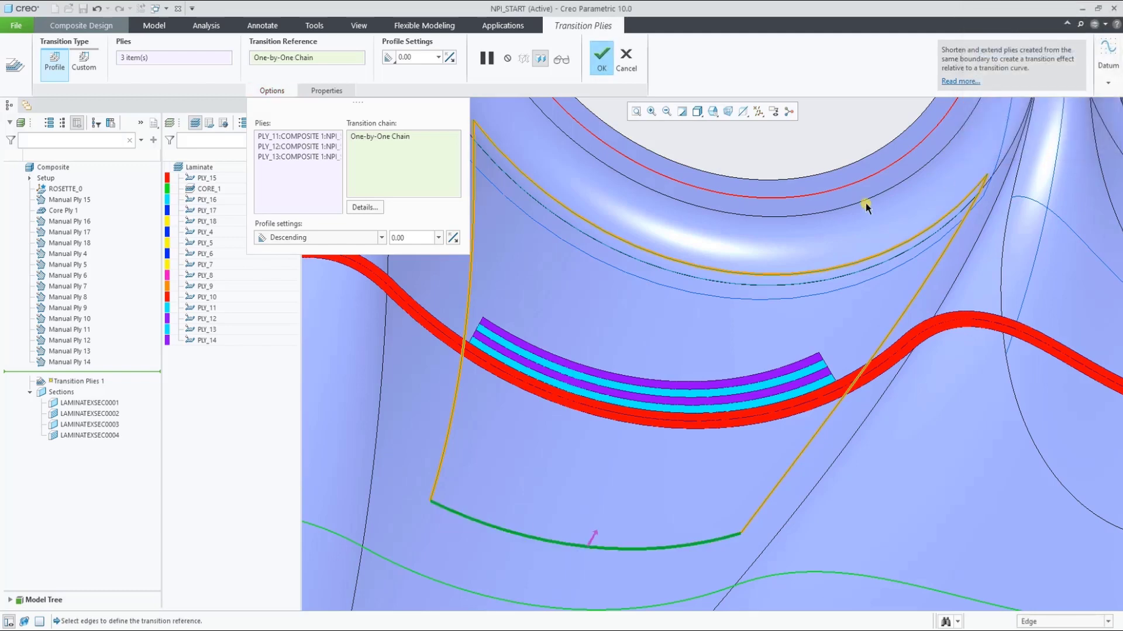
Set the transition profile to Ascending with a 20.00 step
click(363, 239)
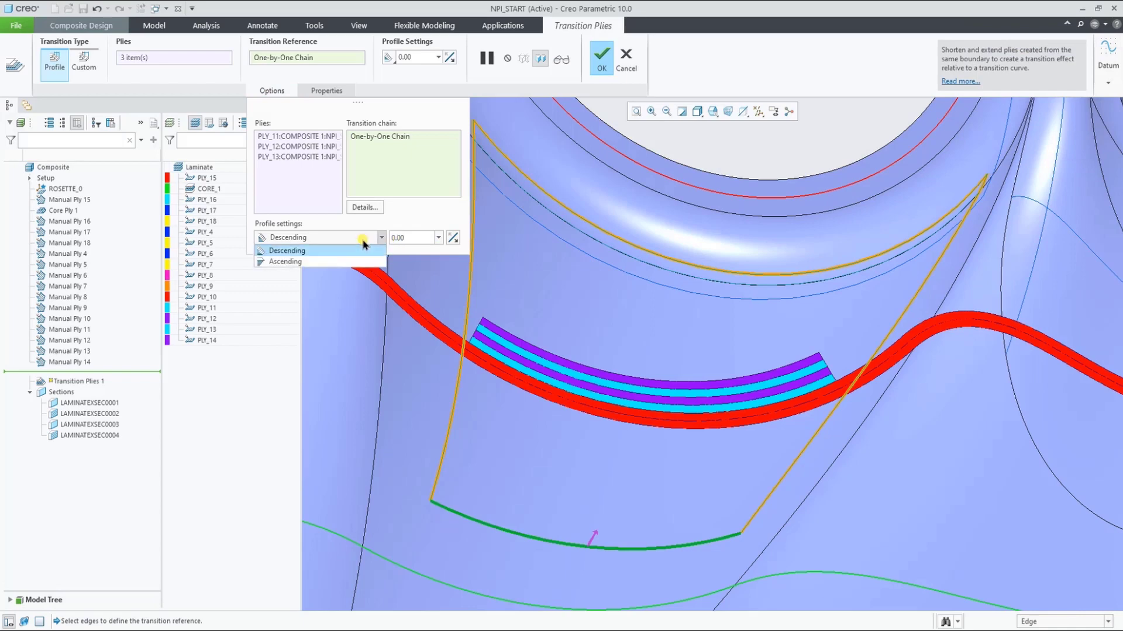
click(351, 262)
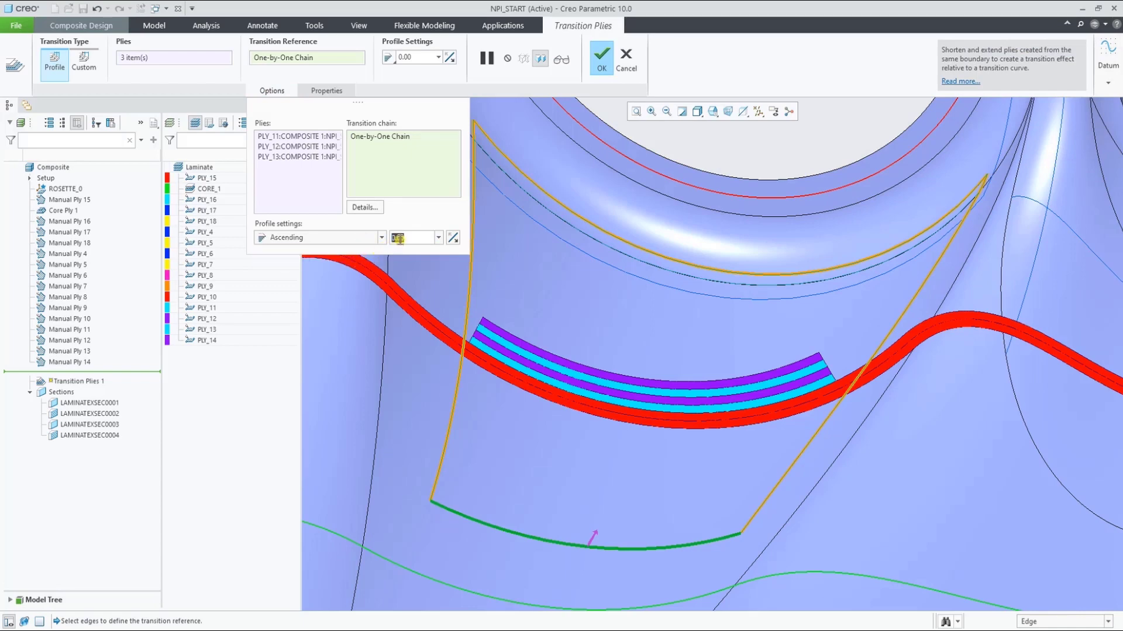
text(20)
key(Return)
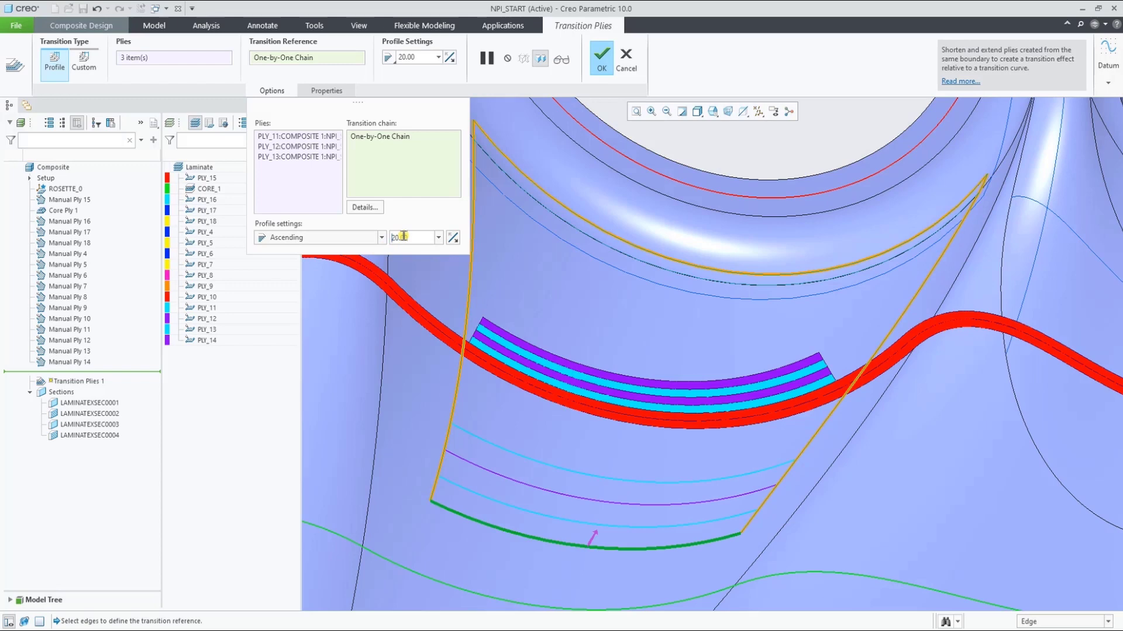
Try custom per-ply offsets of 5.00, 50.00 and 55.00 for PLY_11, PLY_12 and PLY_13
click(89, 75)
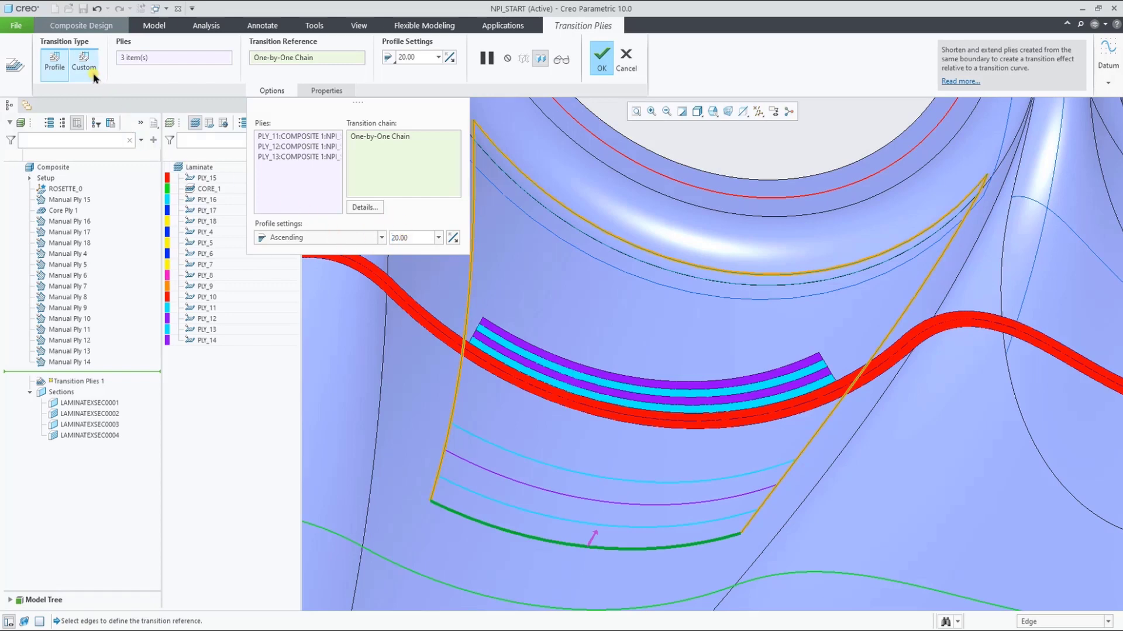
click(354, 251)
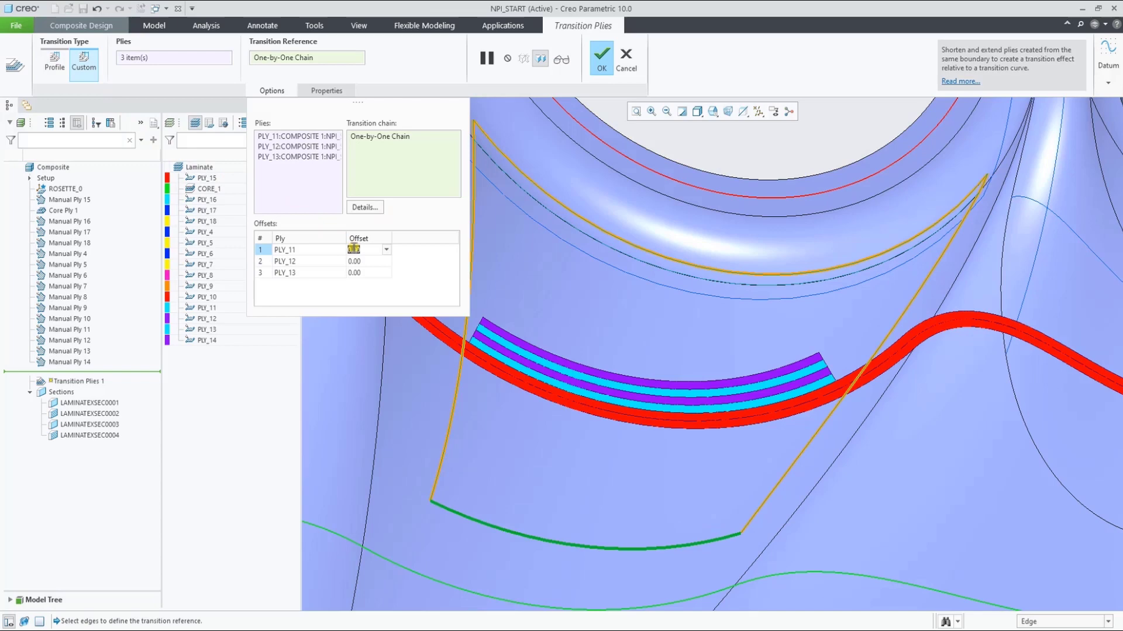
text(5)
click(374, 263)
click(376, 264)
text(50)
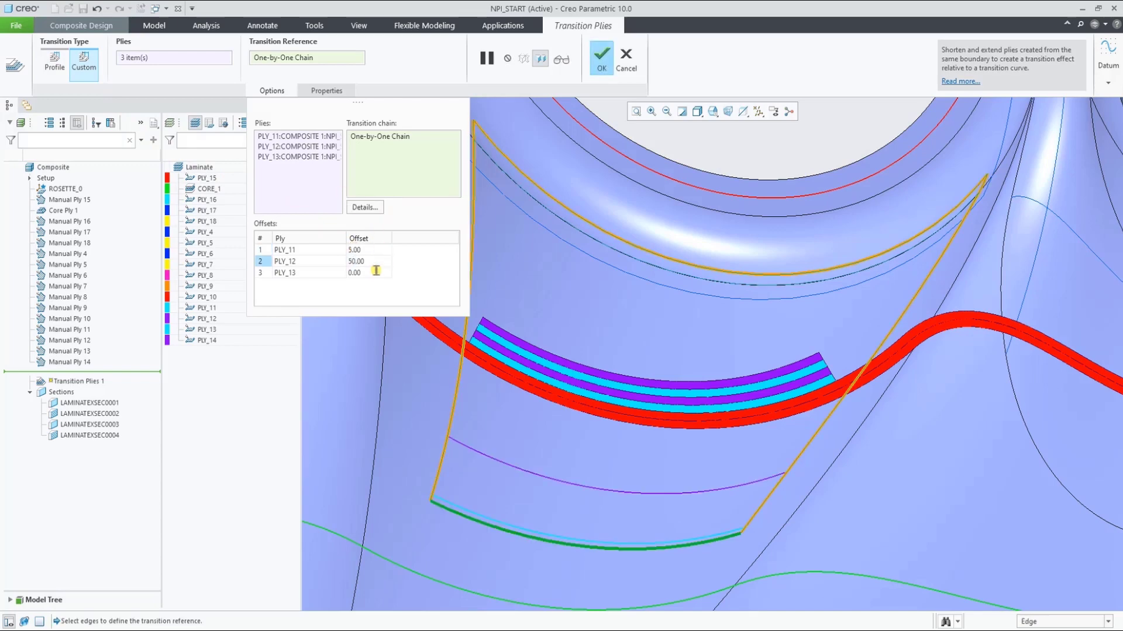
click(375, 272)
text(55)
key(Return)
Revert to the uniform profile, reference the quilt boundary, and complete Transition Plies 1
click(55, 61)
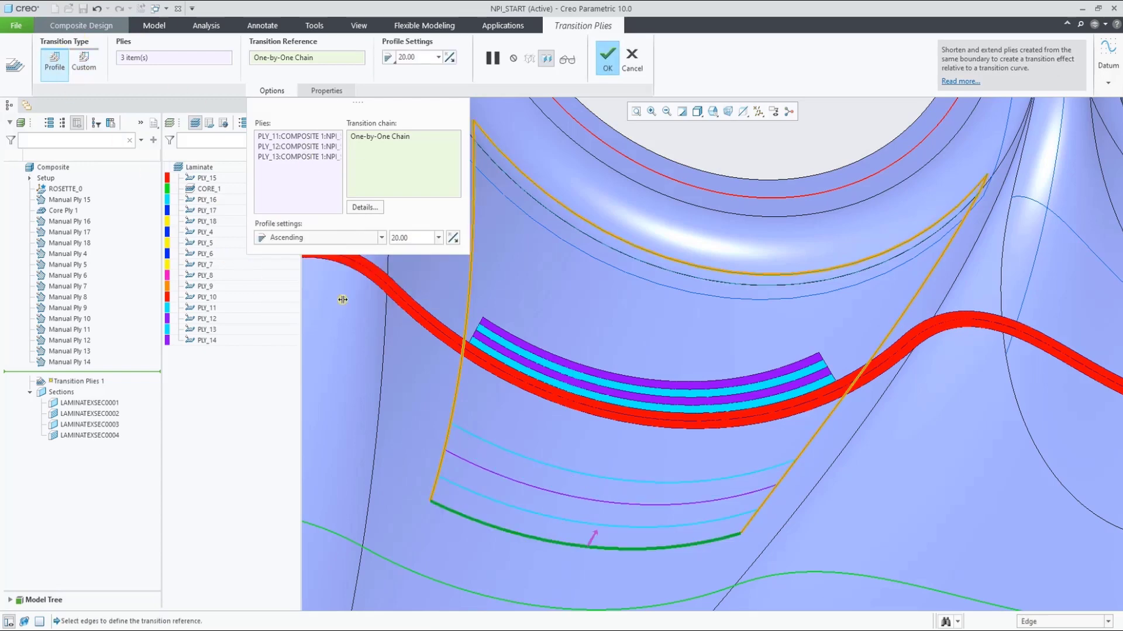
click(606, 335)
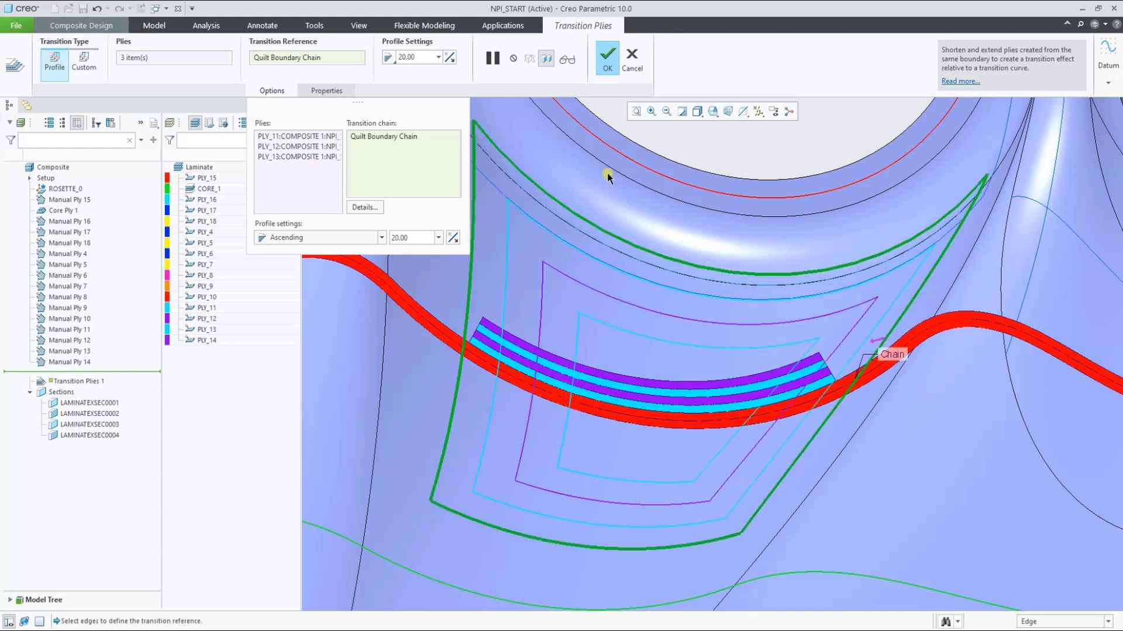
click(609, 58)
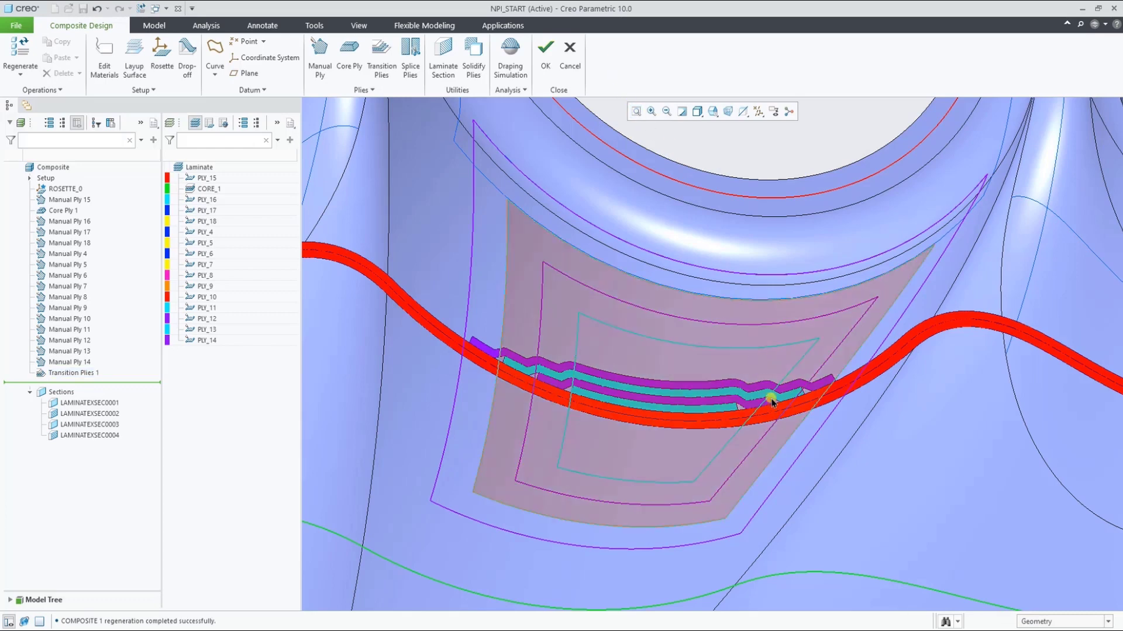
Keep the default drop-off distance of 1.000
scroll(769, 396, up, 5)
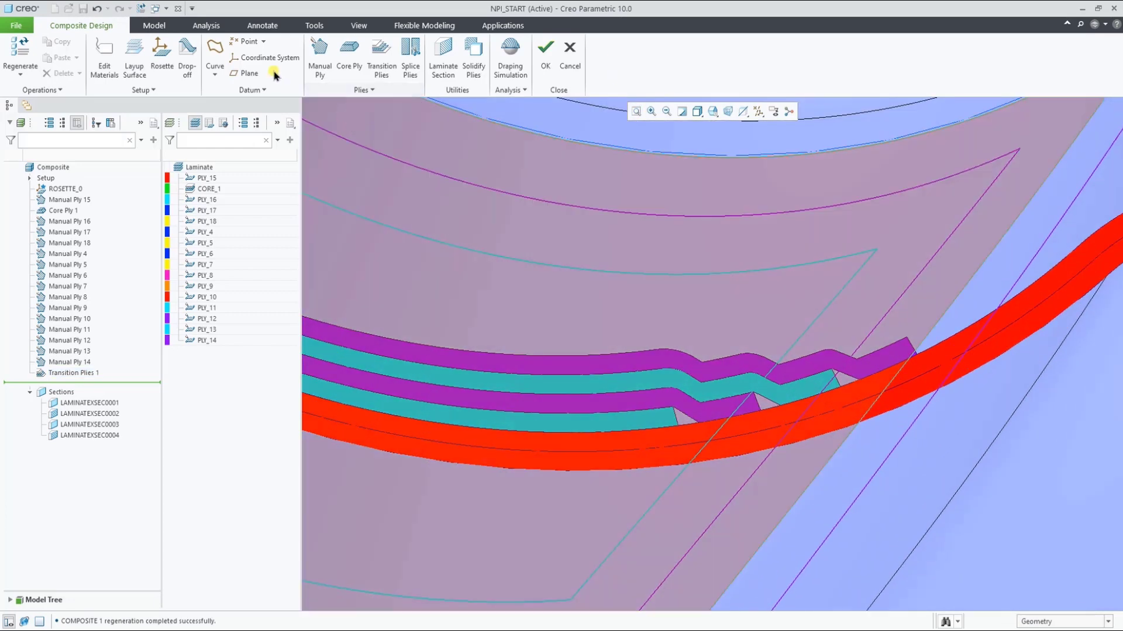
click(187, 55)
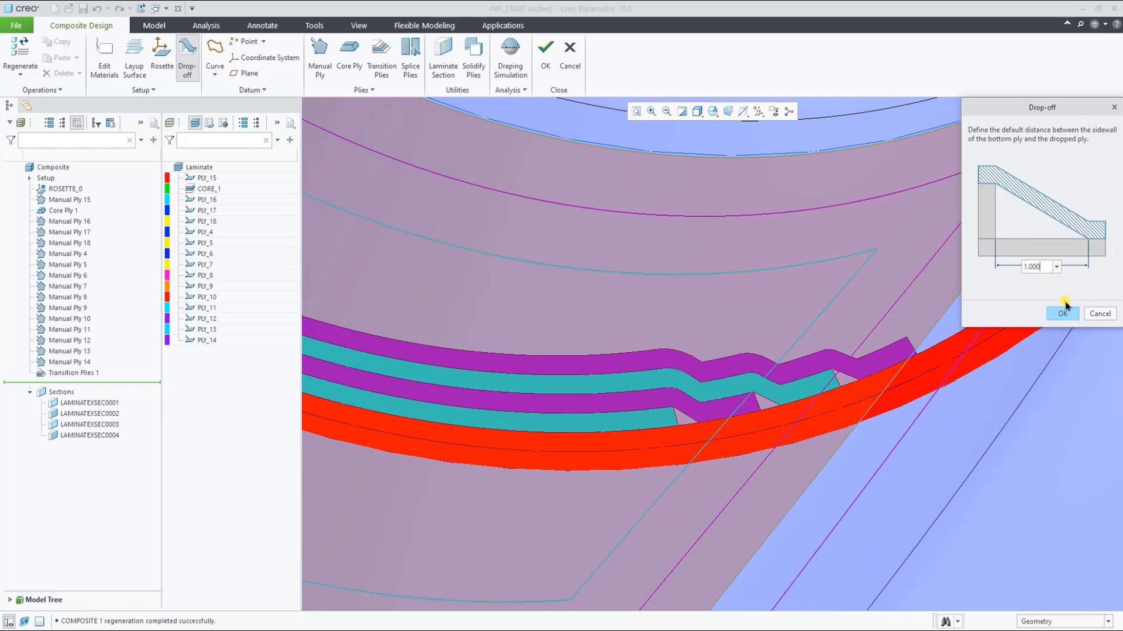
click(1072, 315)
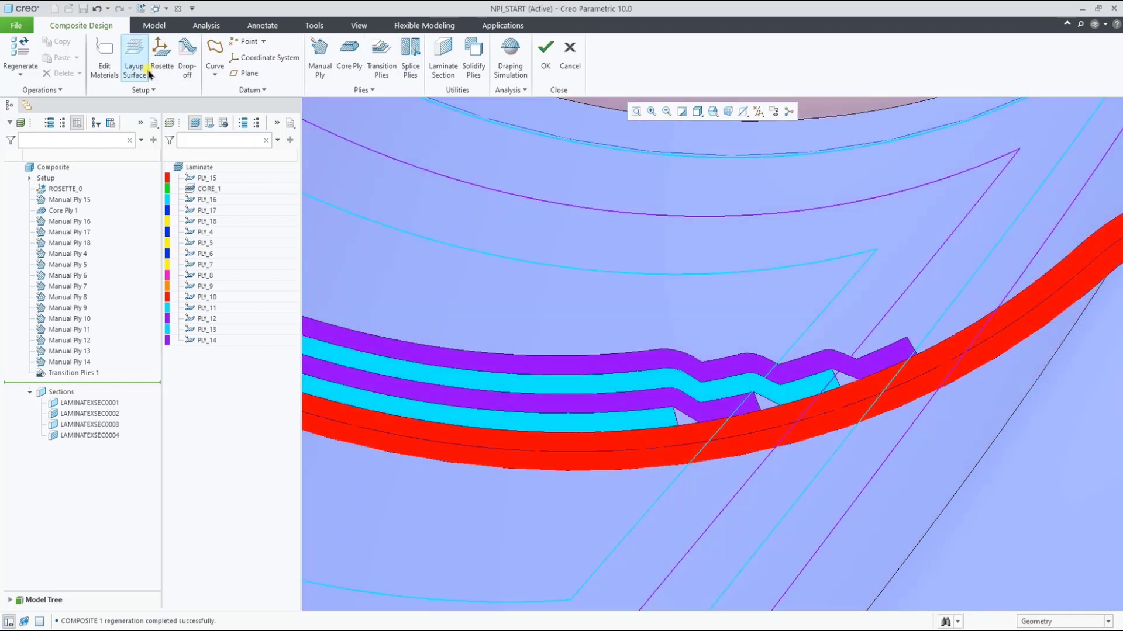
Add a Drop-off column to the Laminate tree's displayed columns
click(209, 122)
click(292, 124)
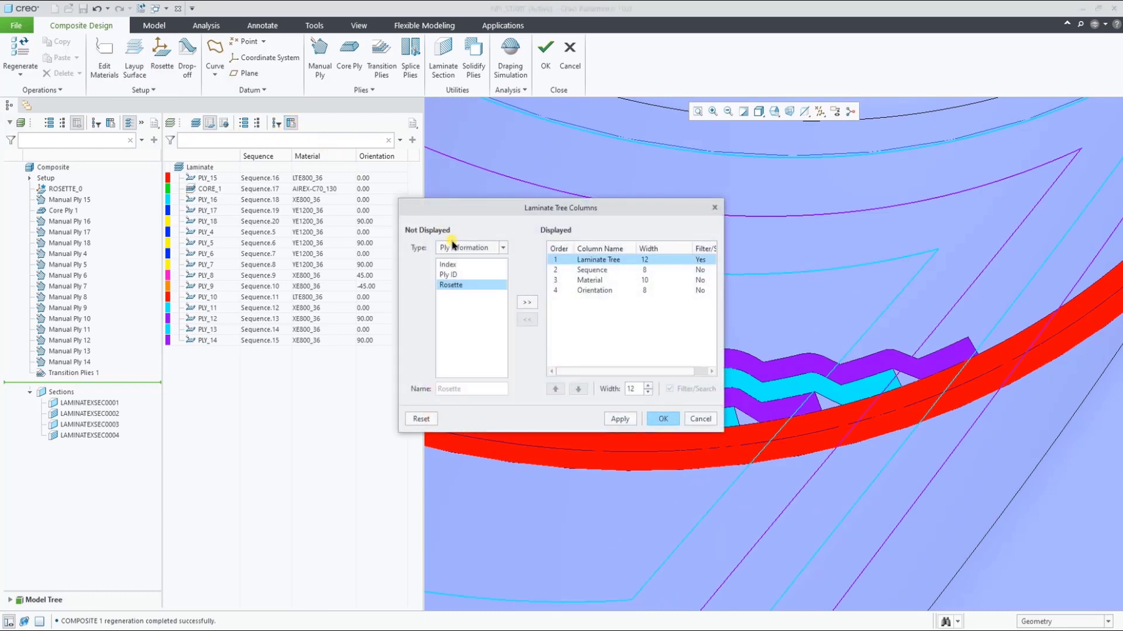
click(471, 248)
click(462, 261)
click(524, 303)
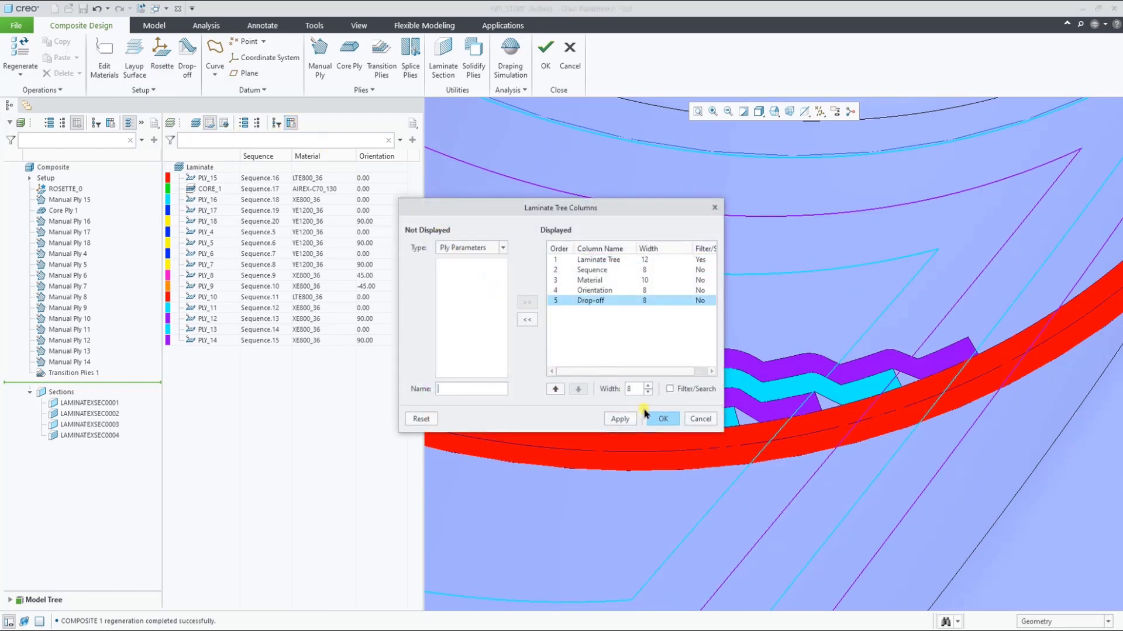
click(662, 418)
Enter a 0.50 drop-off for PLY_14 and PLY_12
click(435, 341)
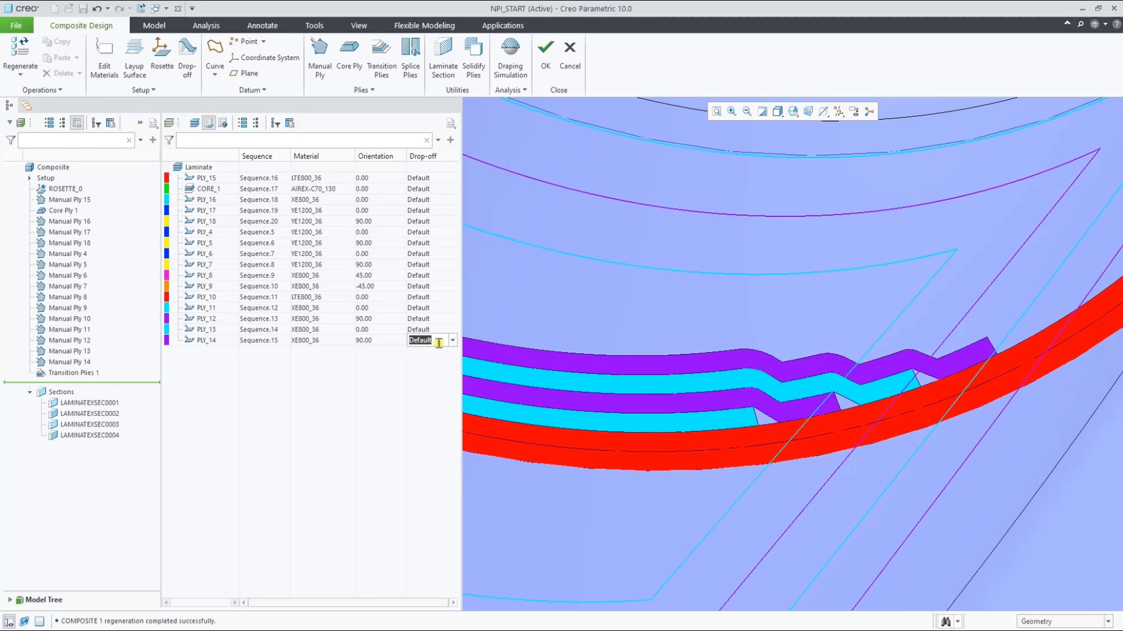
click(428, 320)
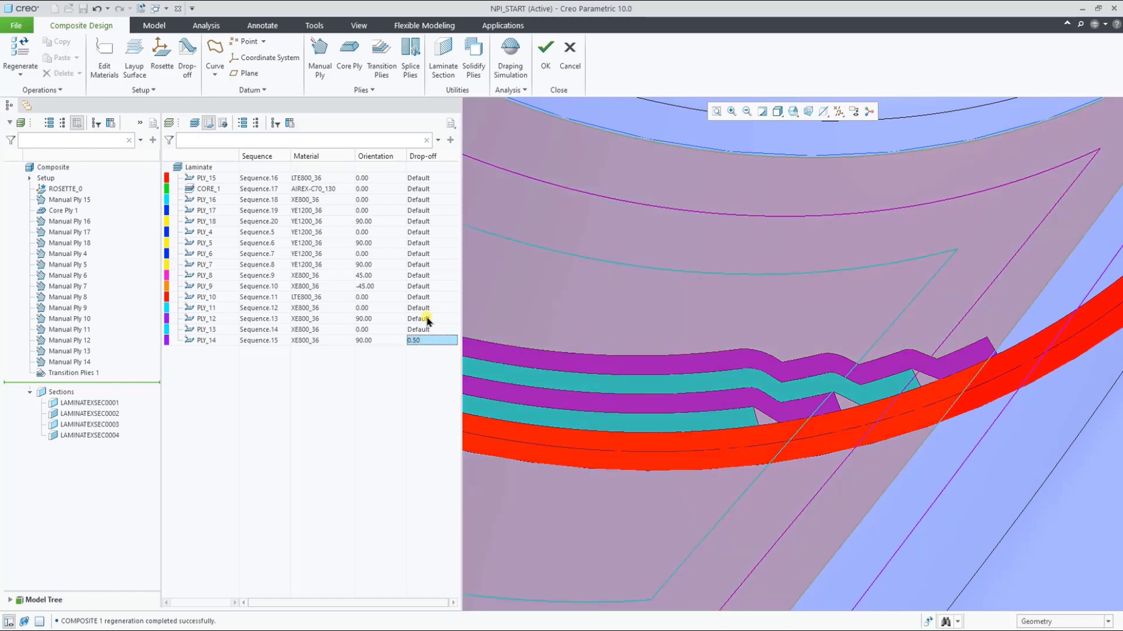
text(0.5)
key(Return)
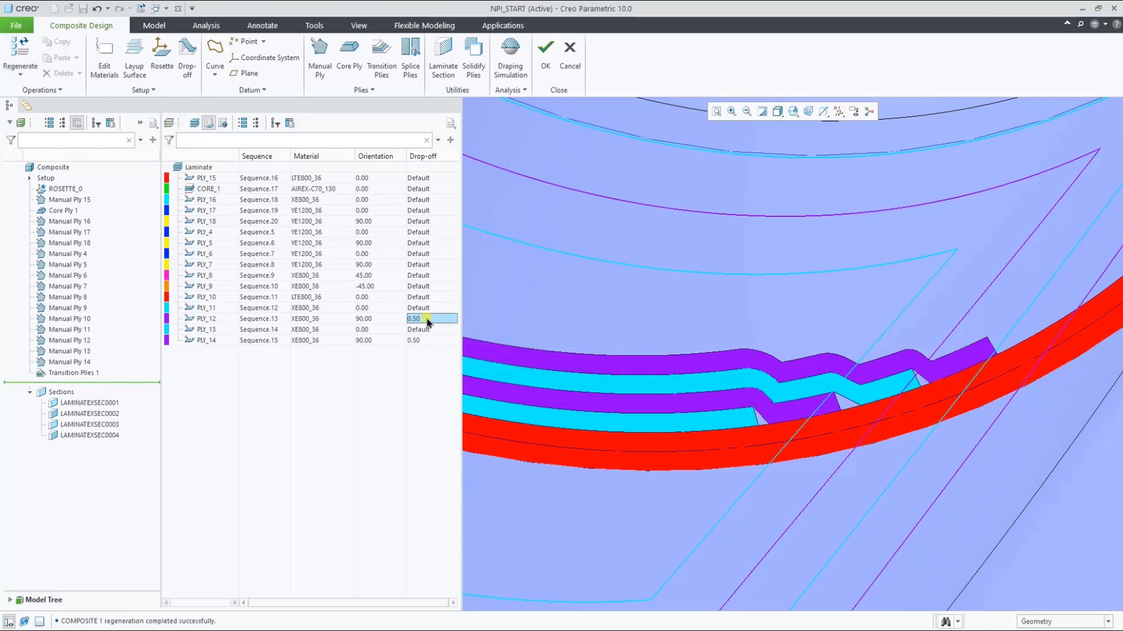
scroll(620, 328, down, 8)
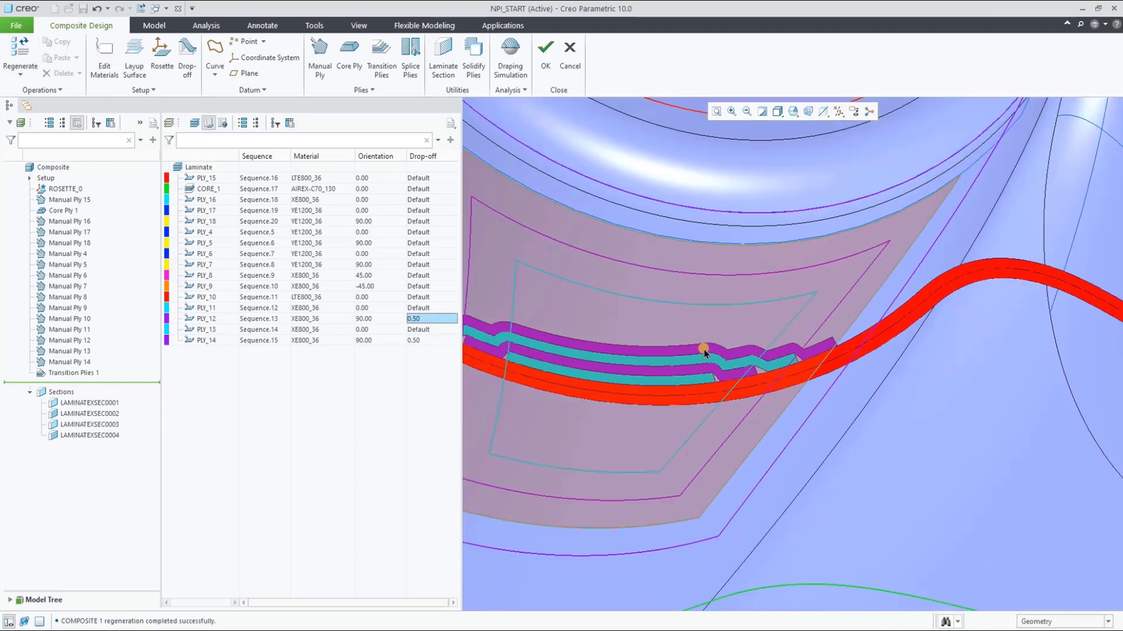
scroll(702, 370, down, 4)
scroll(684, 239, down, 2)
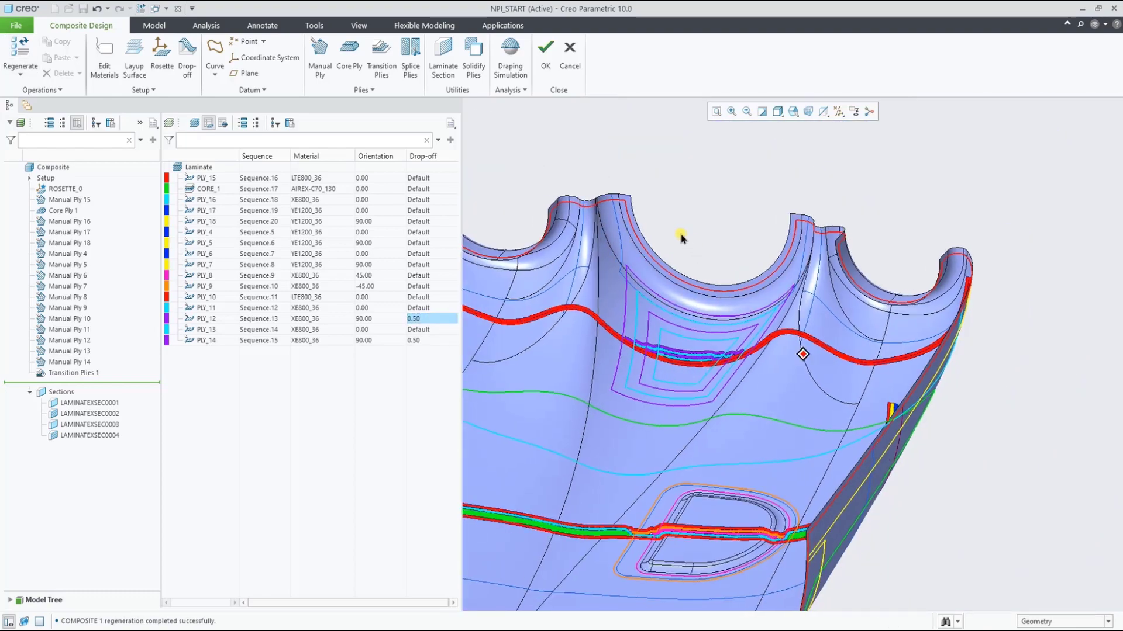
Select Manual Ply 16 through Manual Ply 9 and copy them
click(196, 123)
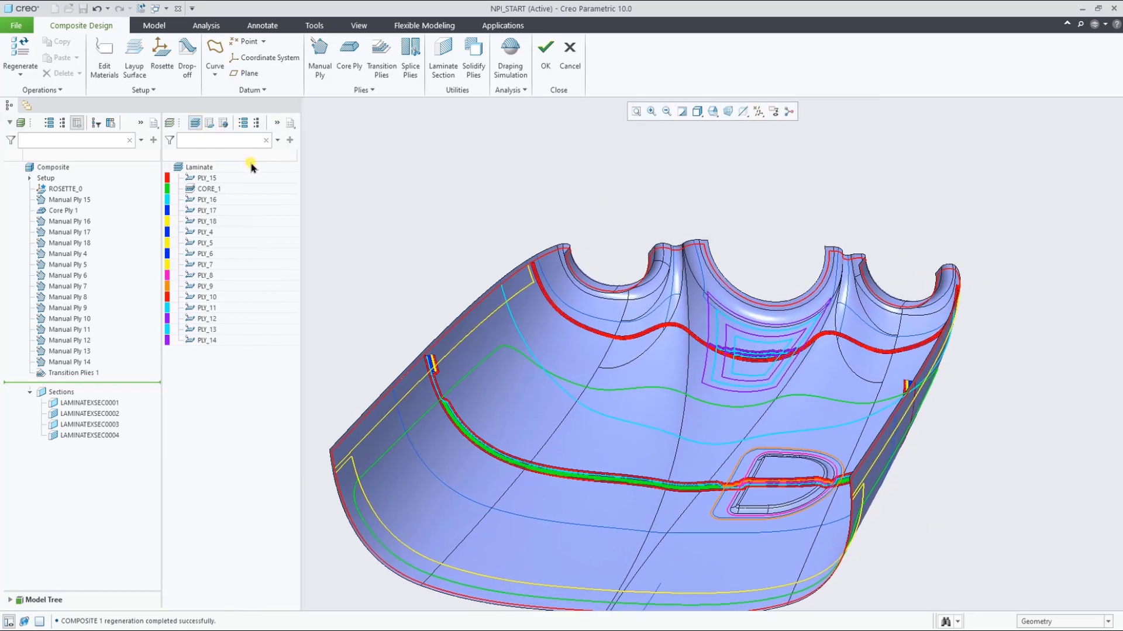
click(111, 405)
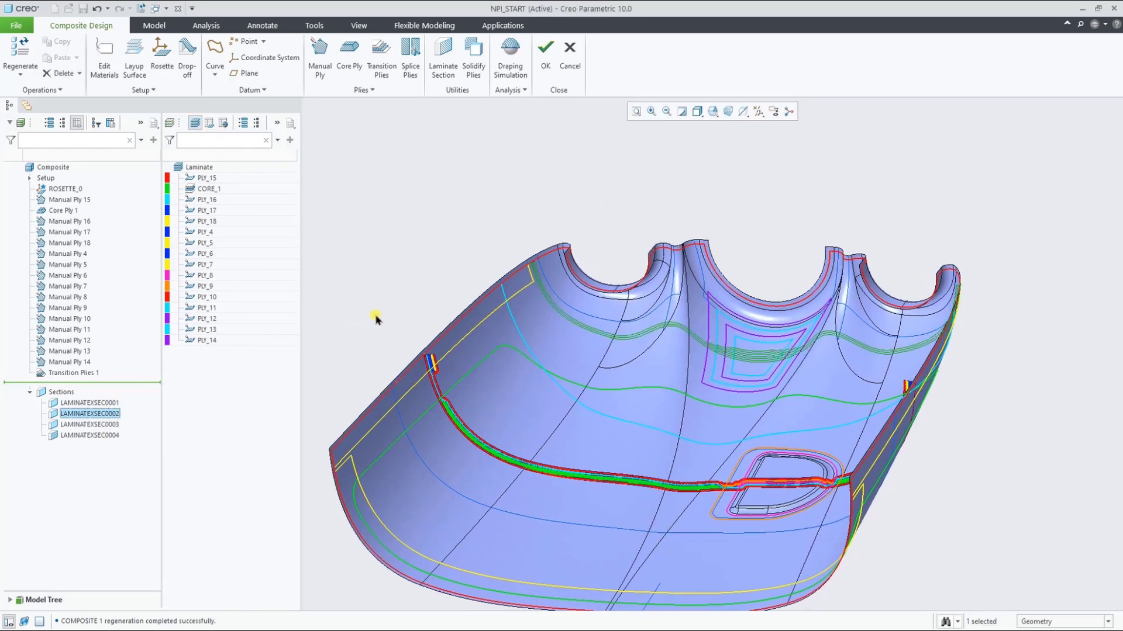
right_click(204, 201)
click(230, 228)
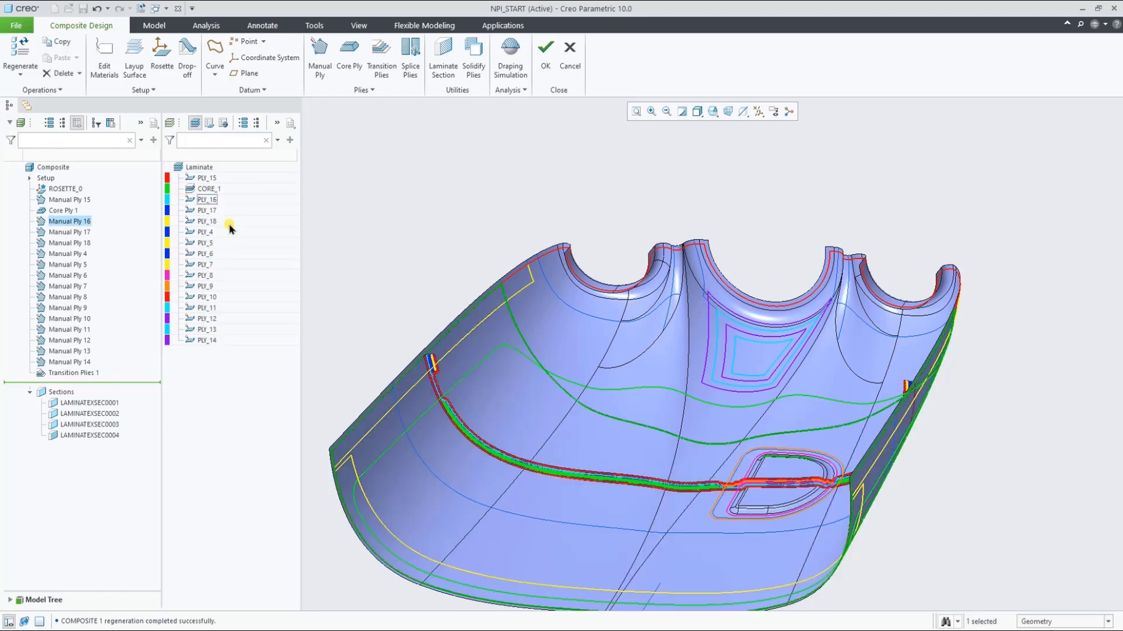
shift+click(78, 309)
key(ctrl+c)
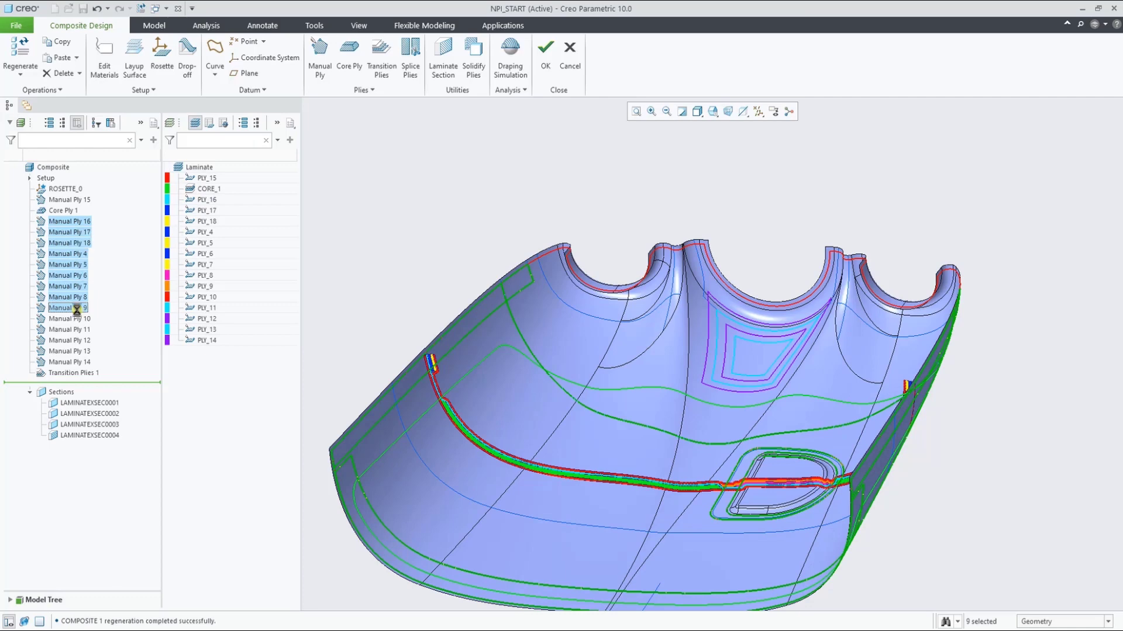
Paste Special the copies as plies 19–27 with reference configuration, then create Manual Ply 28
key(ctrl+shift+v)
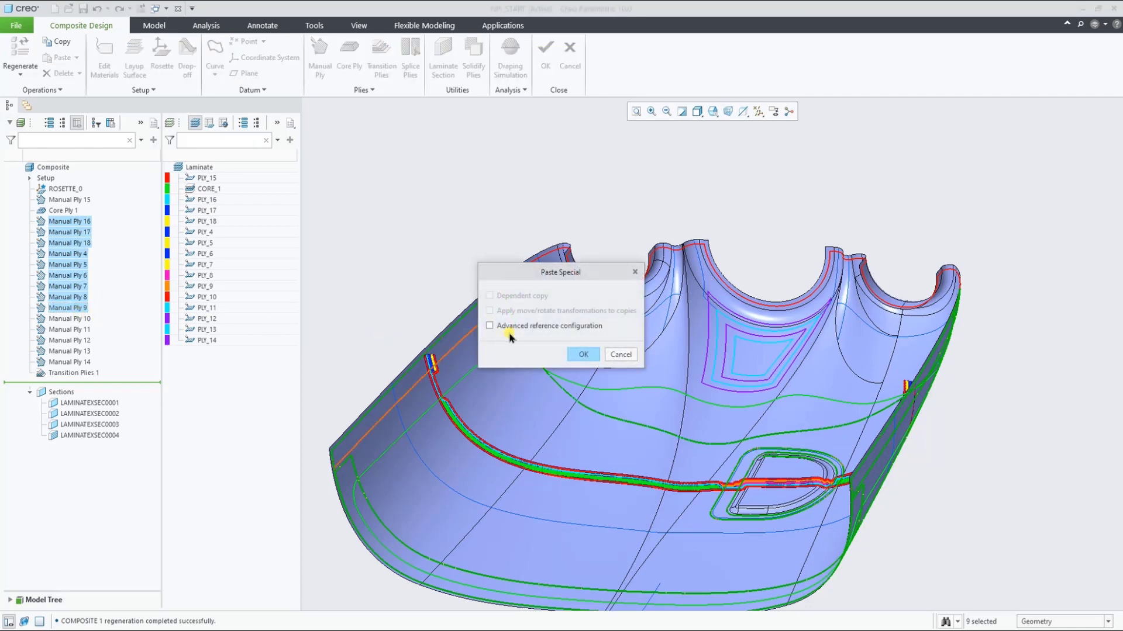
click(583, 355)
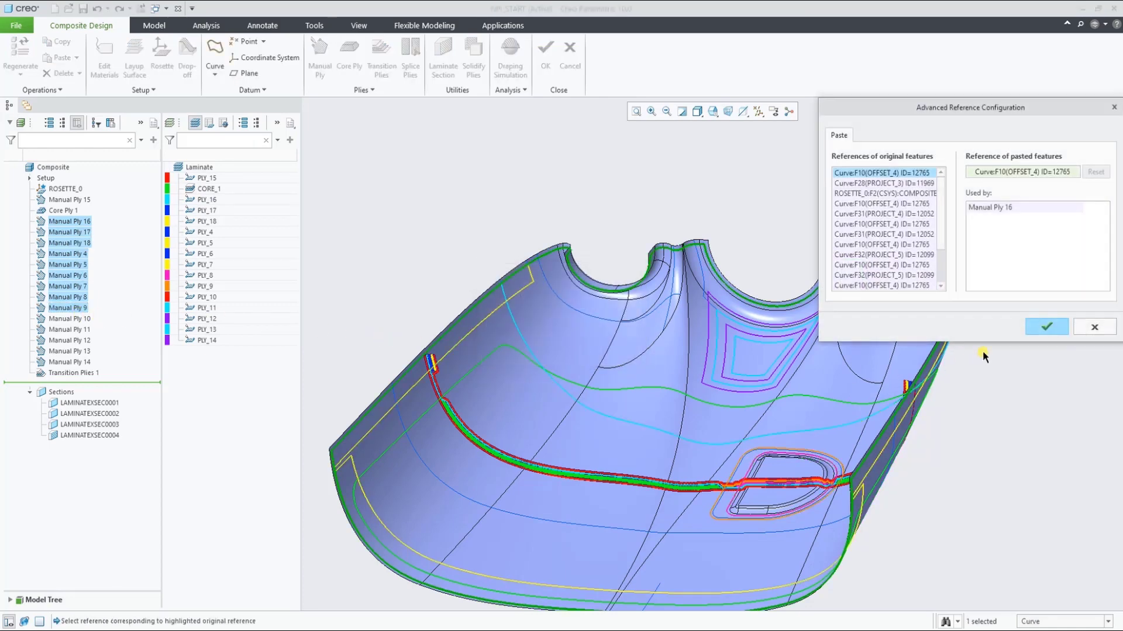
click(1046, 328)
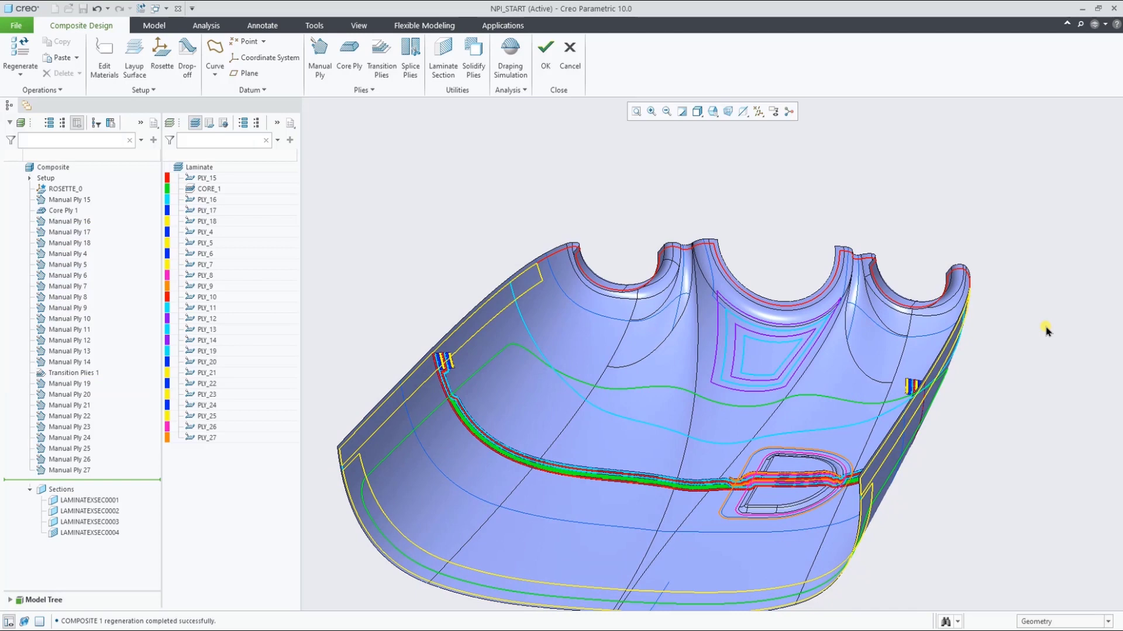
click(320, 69)
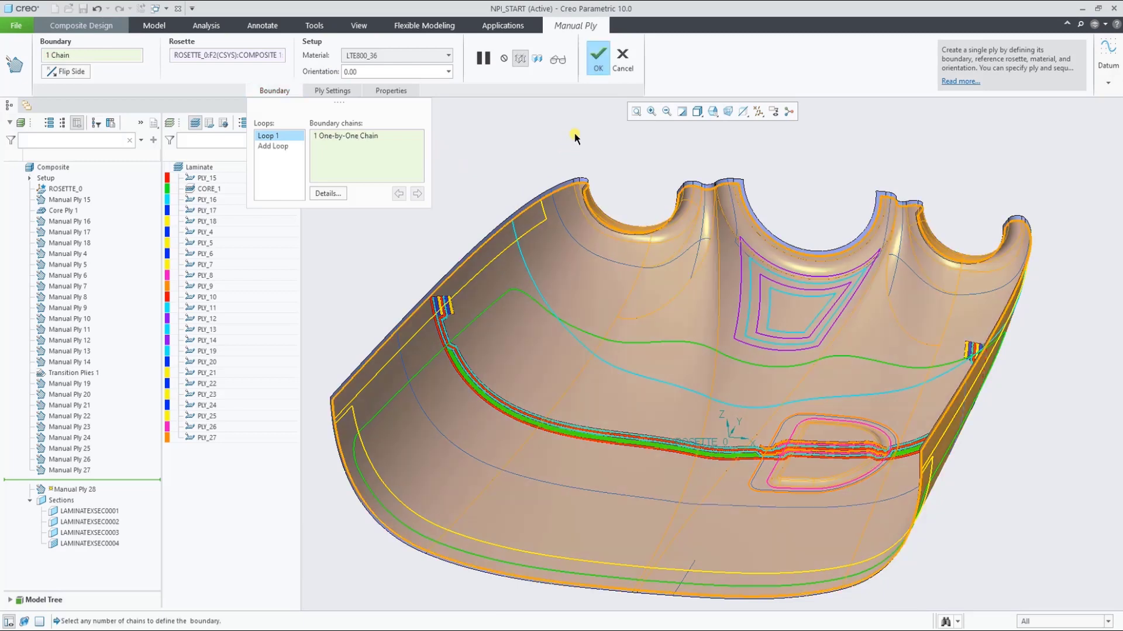
click(602, 69)
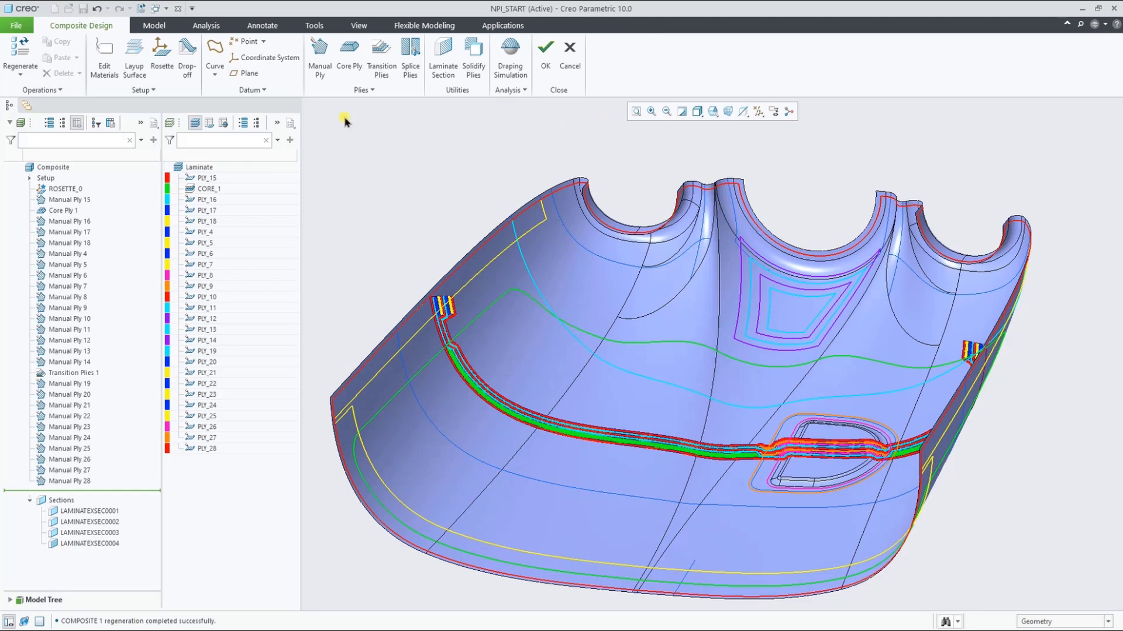
Renumber all ply sequences with prefix SEQ starting at 1
click(210, 123)
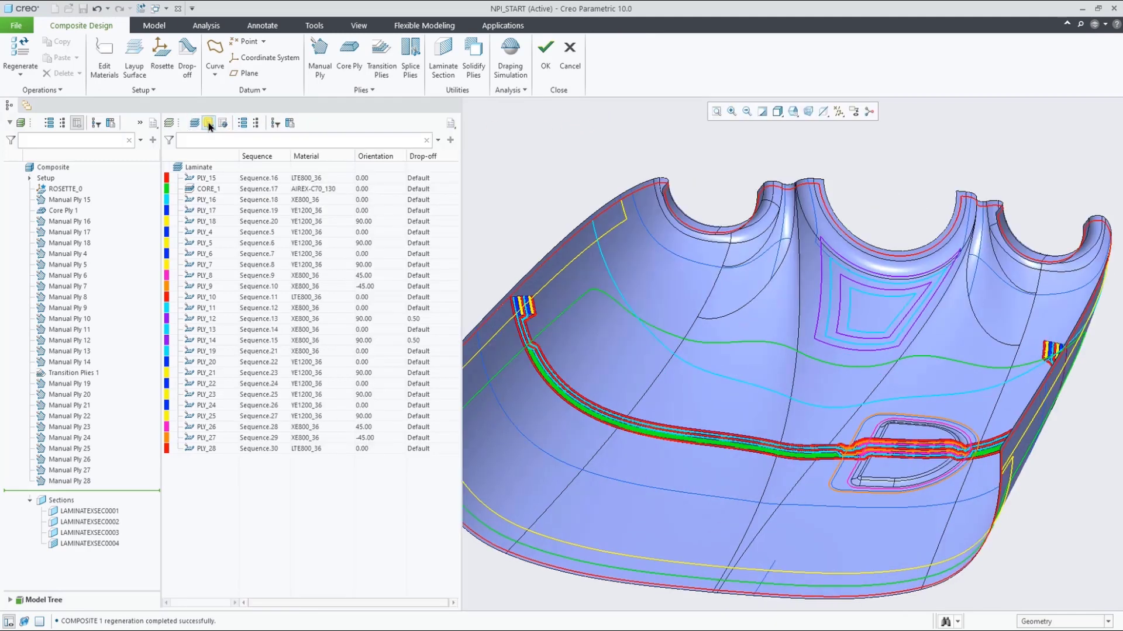
click(201, 179)
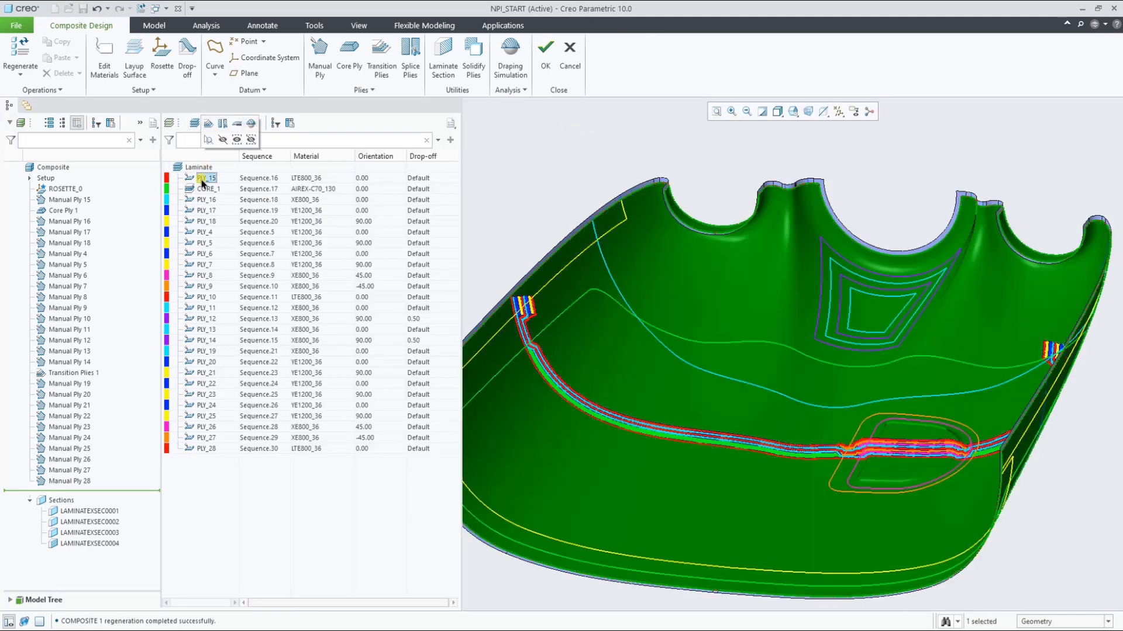
shift+click(199, 450)
right_click(200, 455)
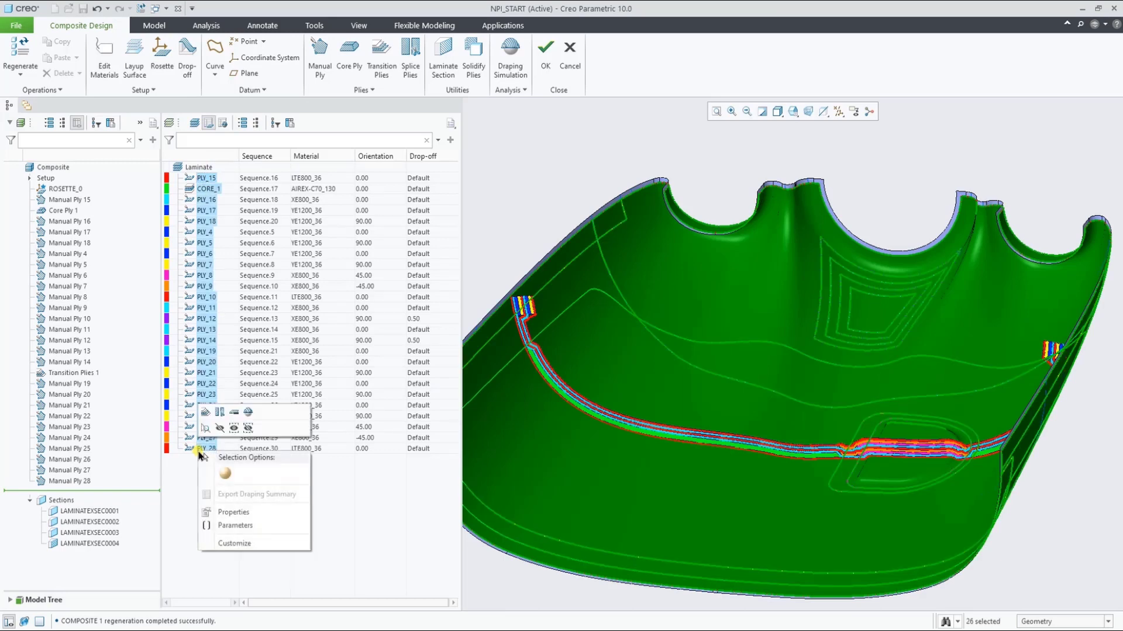
click(225, 513)
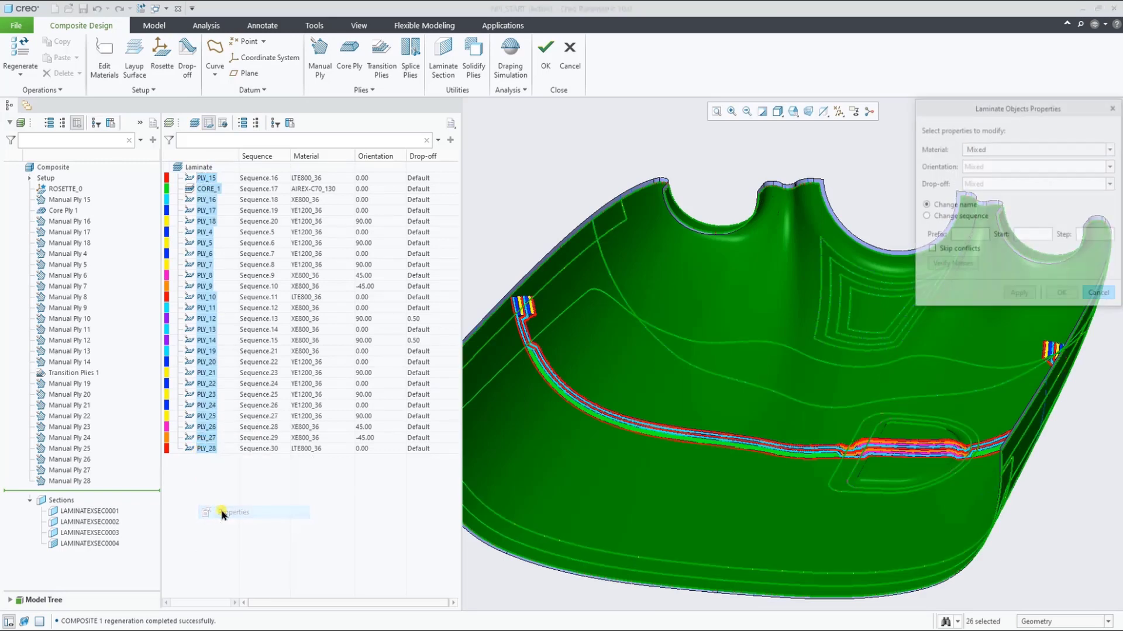
click(950, 218)
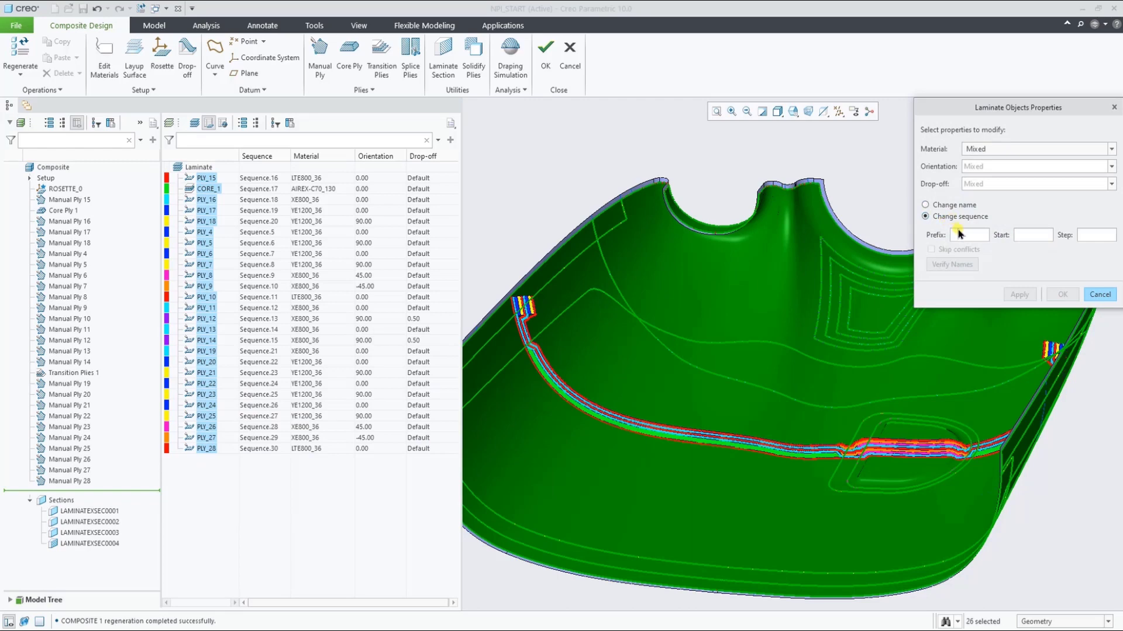
click(975, 235)
text(SEQ)
text(1)
click(1062, 295)
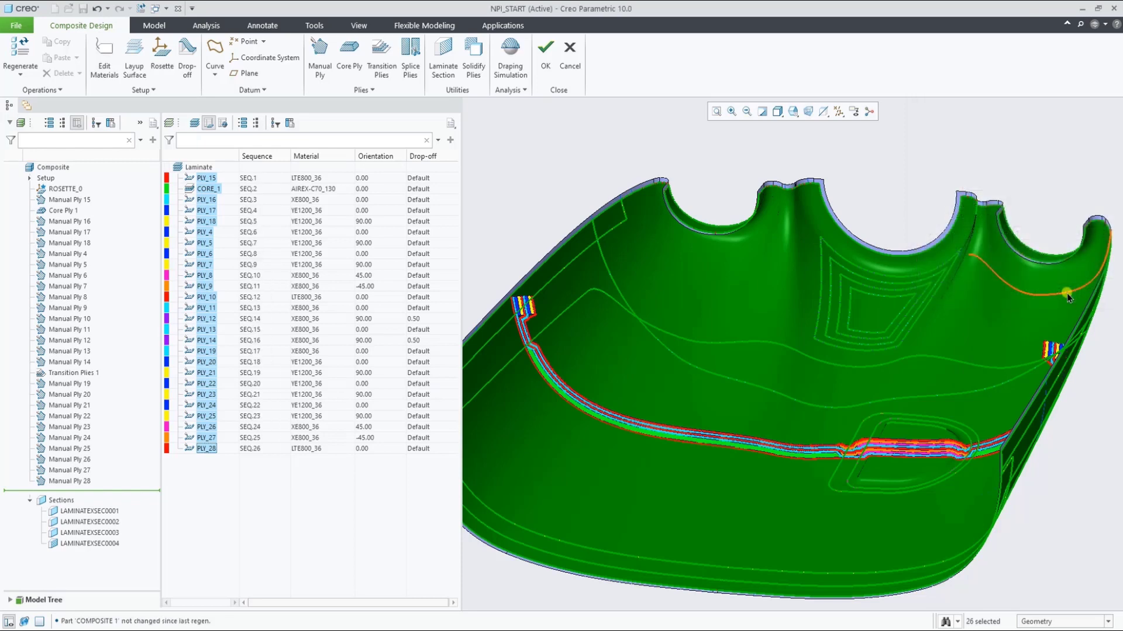
Hide cores from the list and rename the plies PLY_1 to PLY_25 in stacking order
click(275, 122)
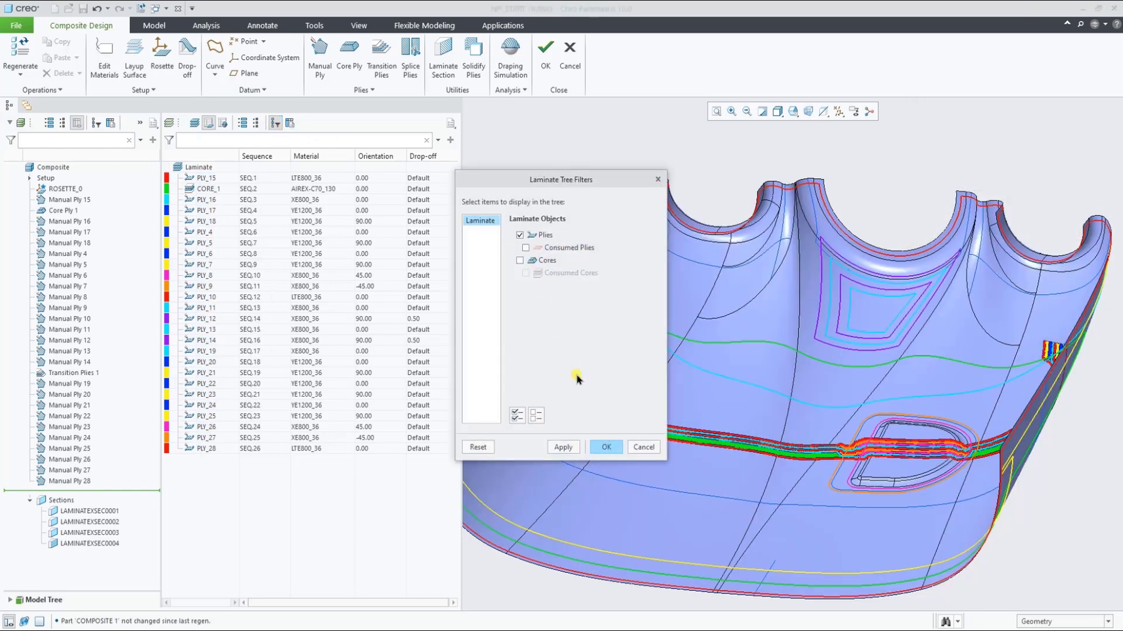
click(606, 448)
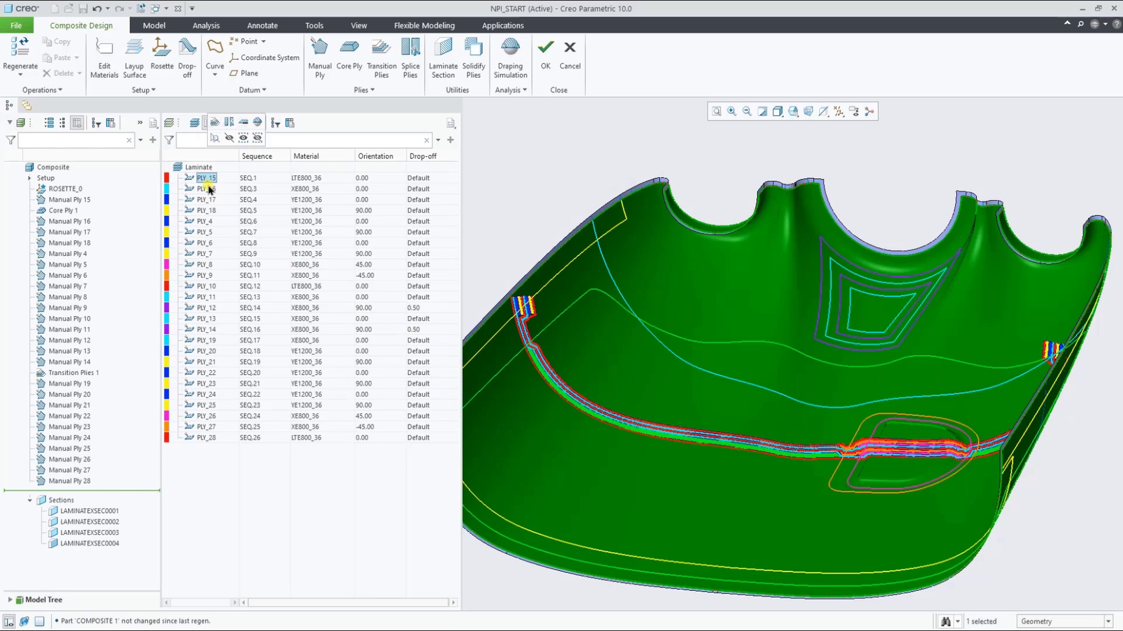
shift+click(206, 438)
right_click(209, 433)
click(240, 496)
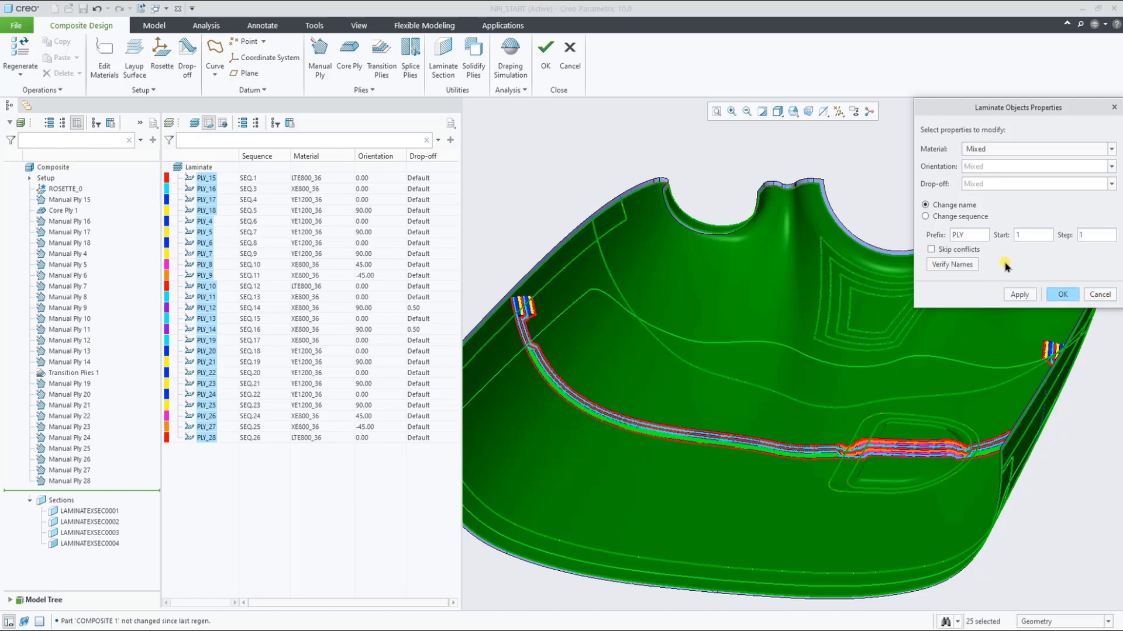
click(1061, 294)
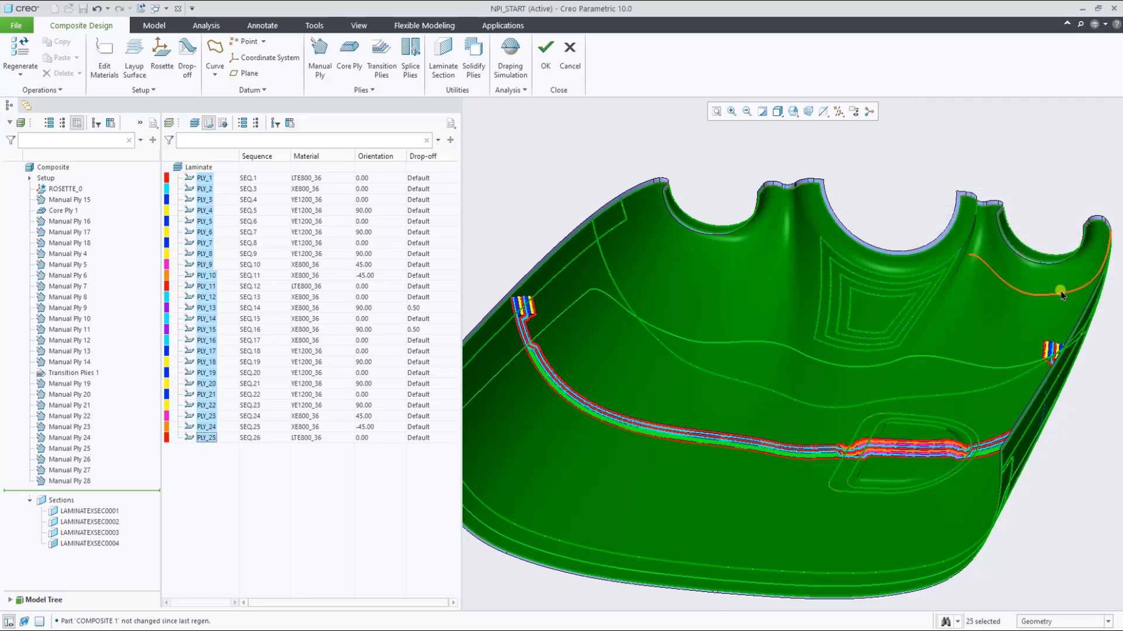
Turn on Cores in the Laminate Tree Filters so CORE_1 is listed again
click(275, 123)
click(519, 260)
click(603, 447)
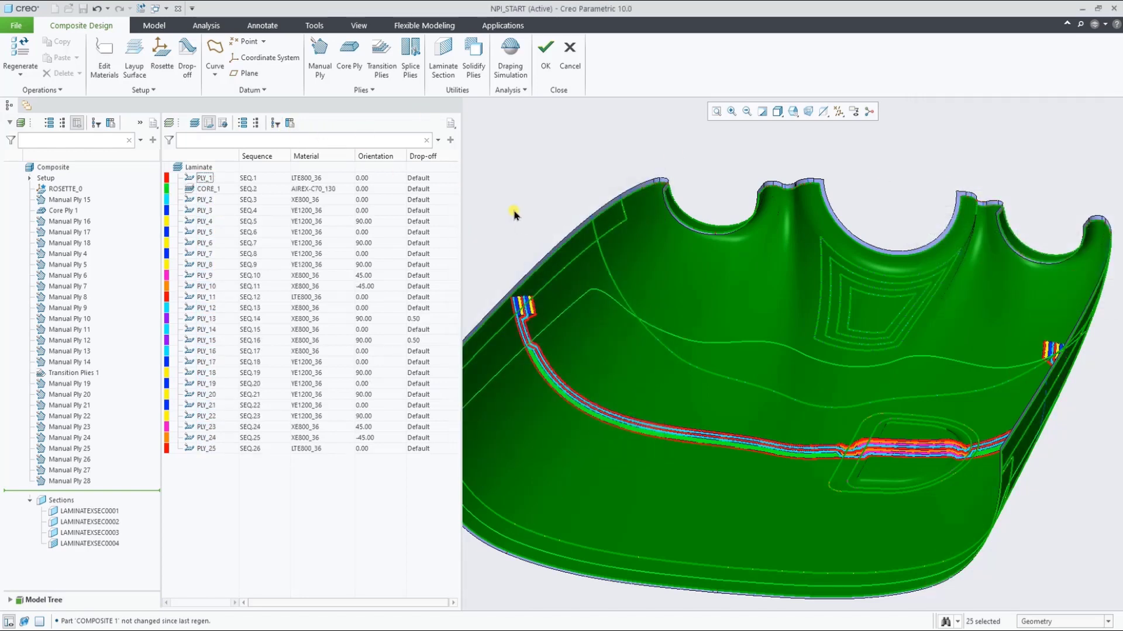
click(514, 214)
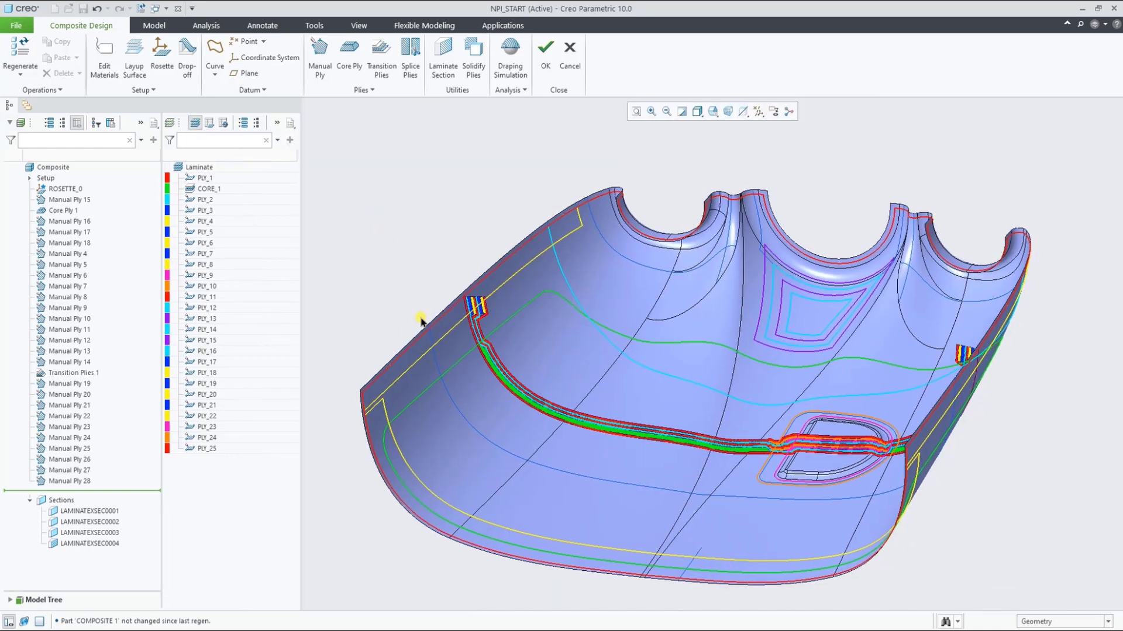
Show the LAMINATEXSEC0003 section on the part and select PLY_25
click(104, 529)
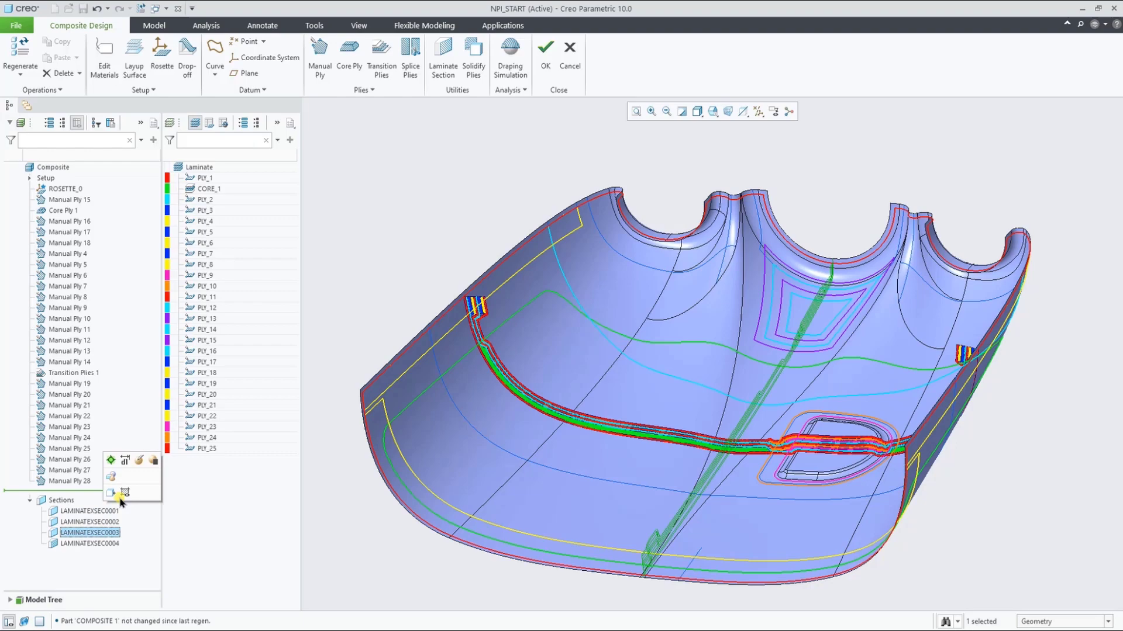
click(322, 307)
scroll(323, 311, up, 5)
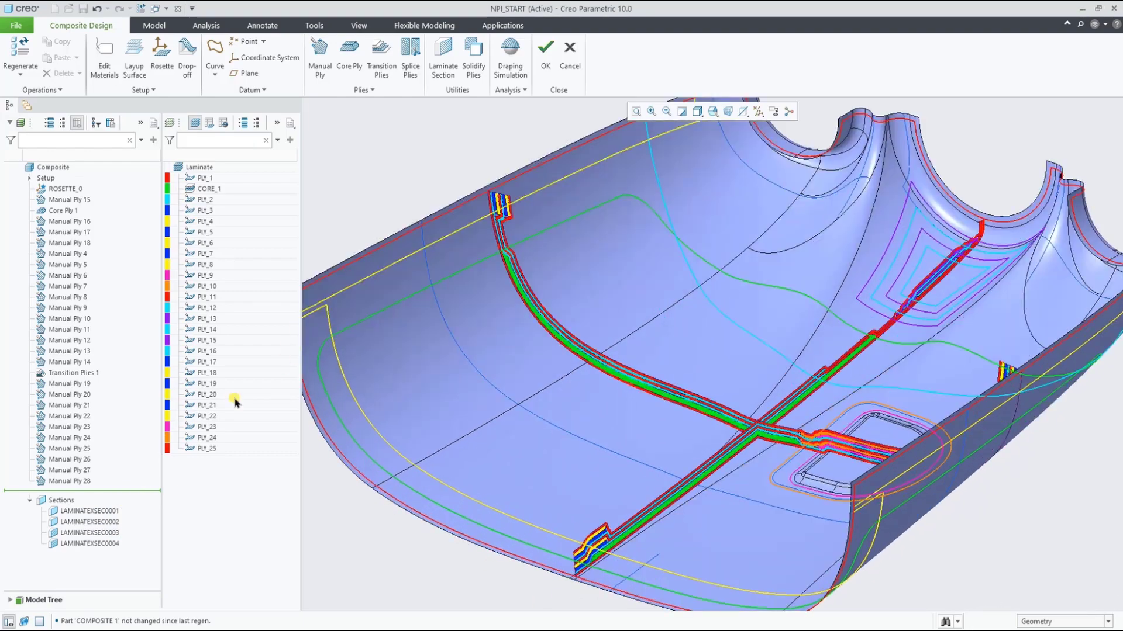
click(206, 448)
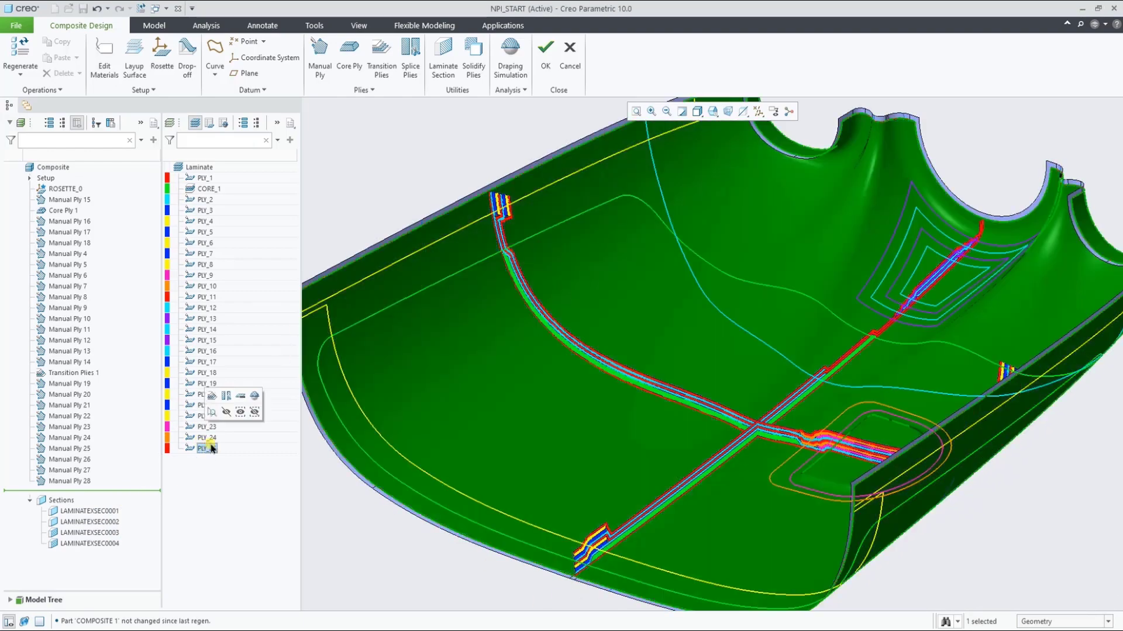
Start splicing PLY_25 along the curve crossing the part
click(418, 78)
click(276, 195)
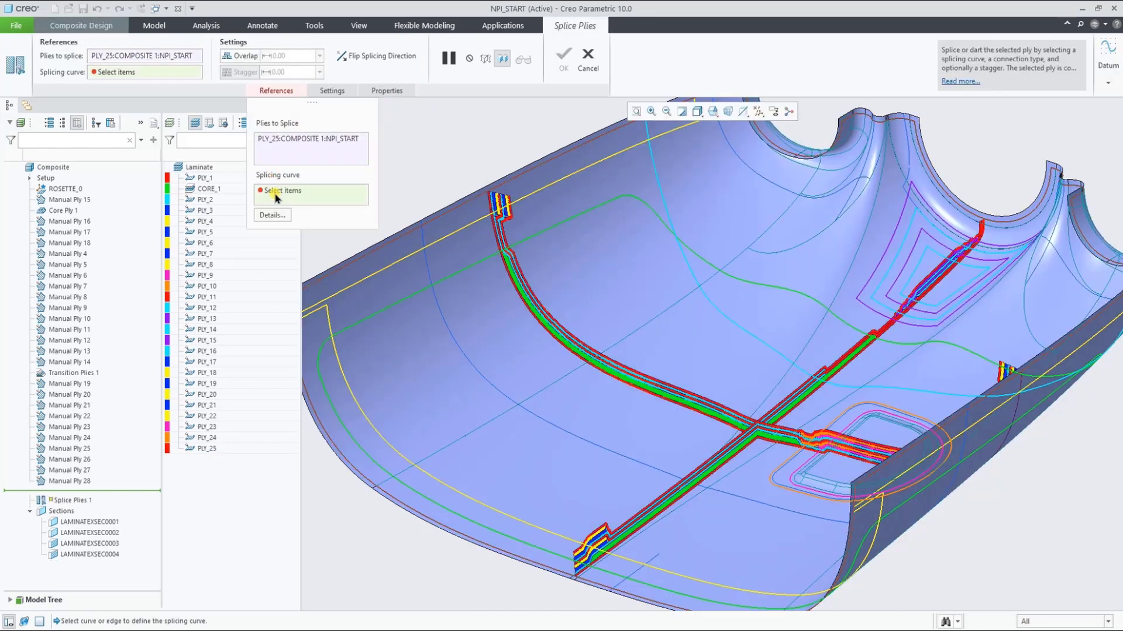
click(602, 454)
middle_drag(671, 509, 680, 515)
scroll(681, 516, down, 6)
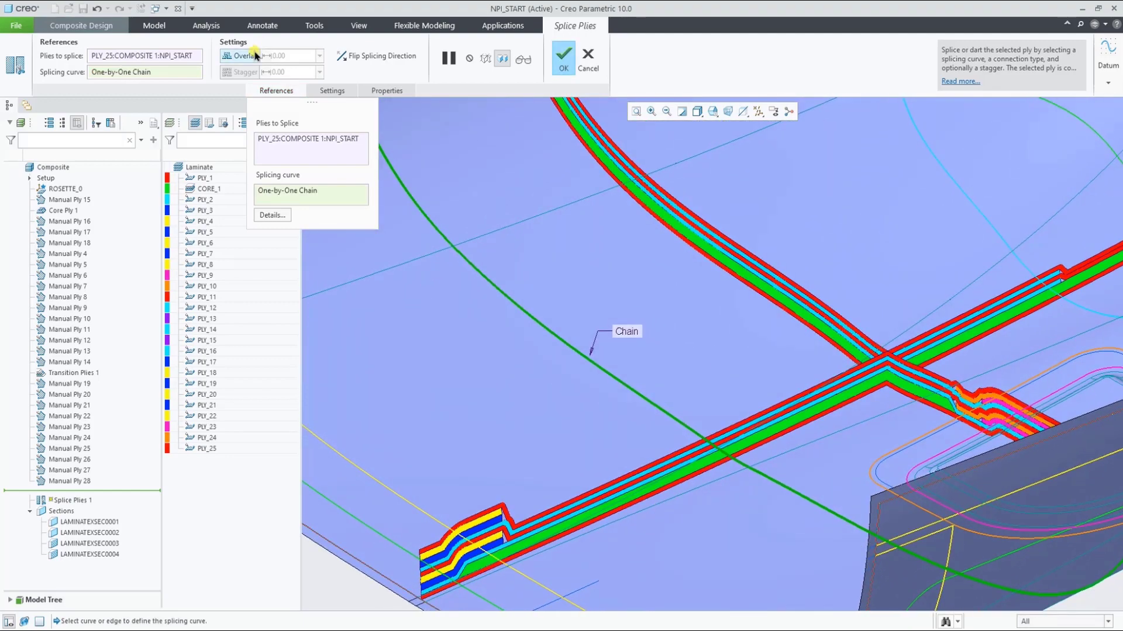
Set the splice overlap to 10 and complete Splice Plies 1
text(10)
key(Return)
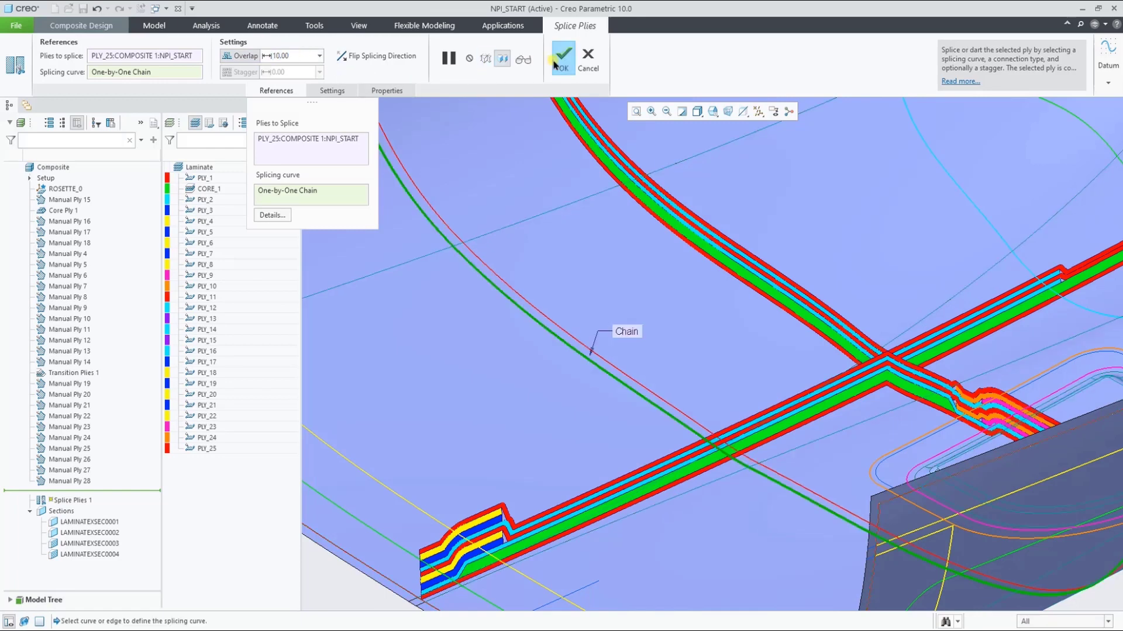
click(559, 65)
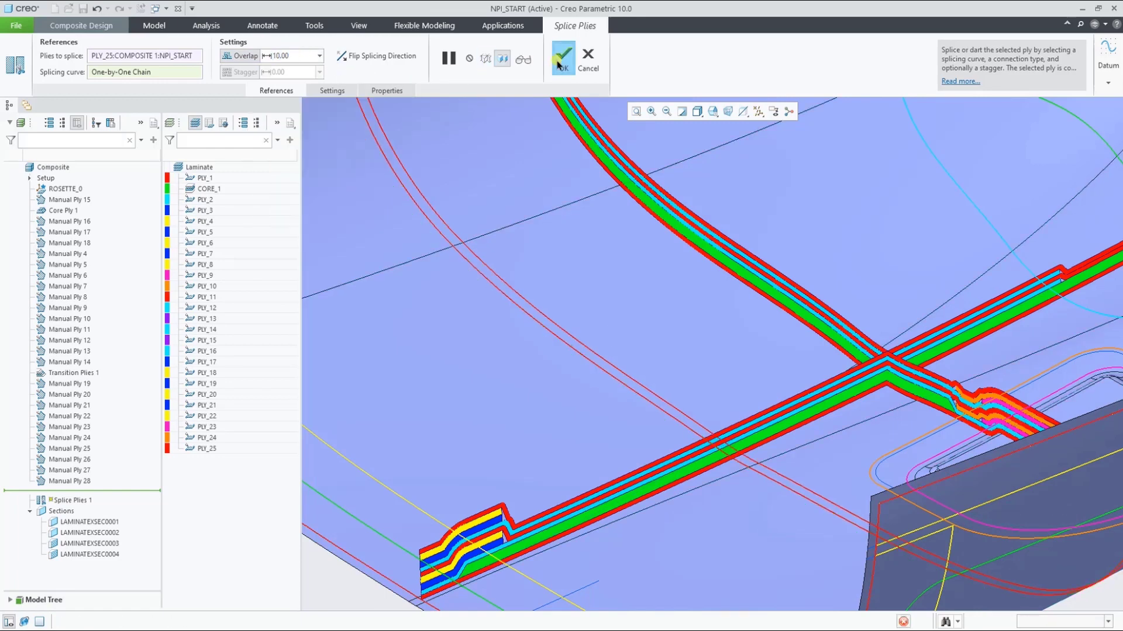
click(558, 65)
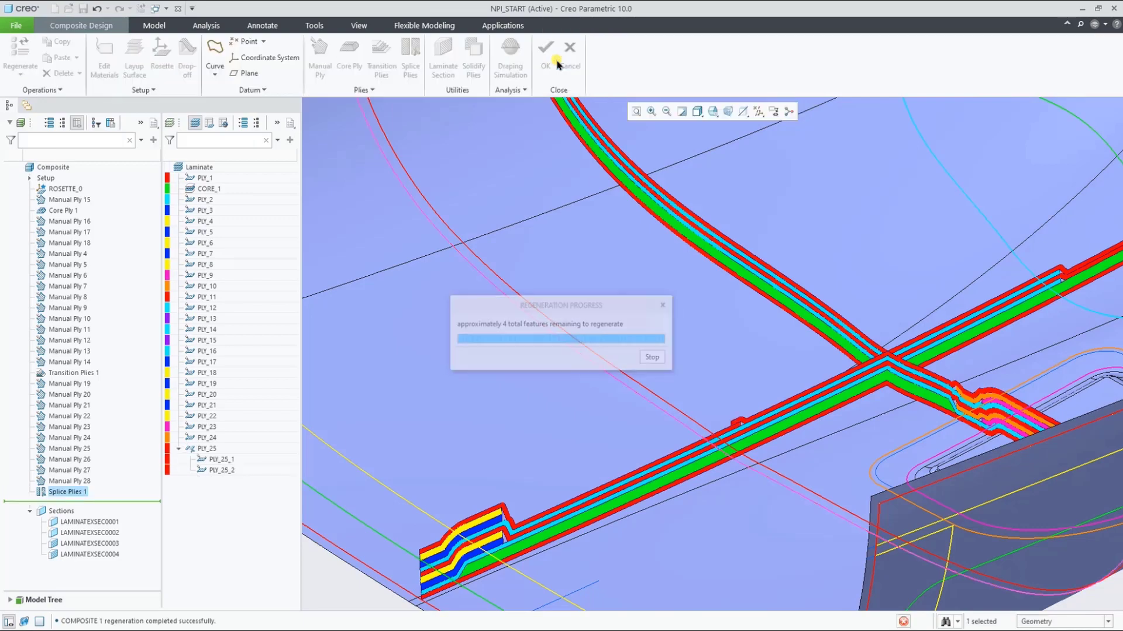
scroll(751, 434, up, 5)
scroll(752, 434, down, 2)
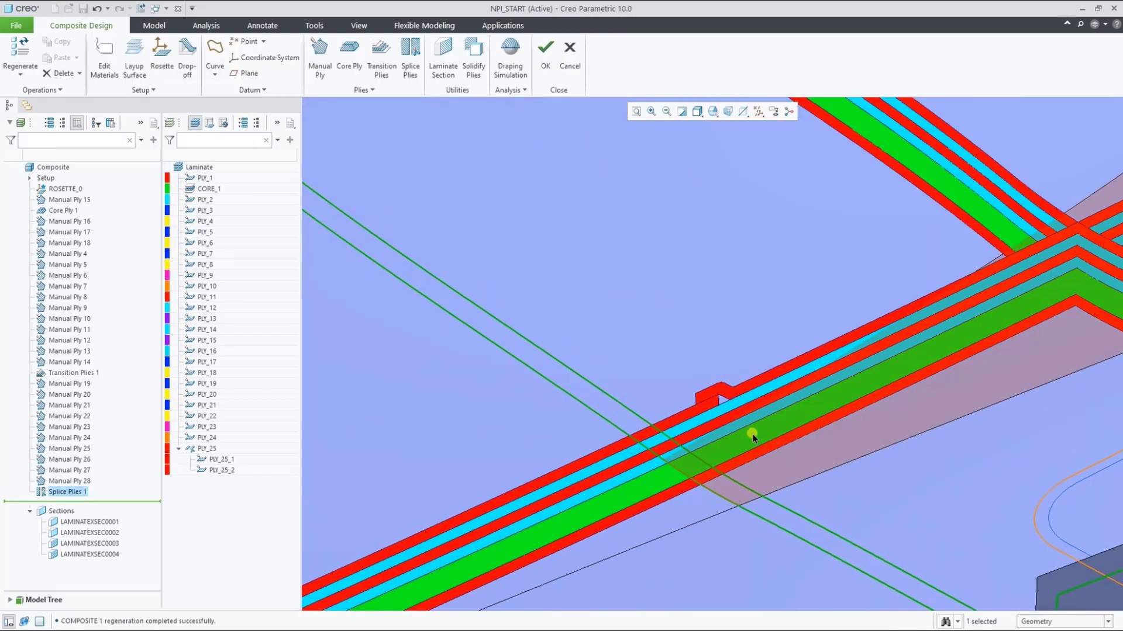
scroll(752, 434, down, 4)
scroll(752, 434, down, 8)
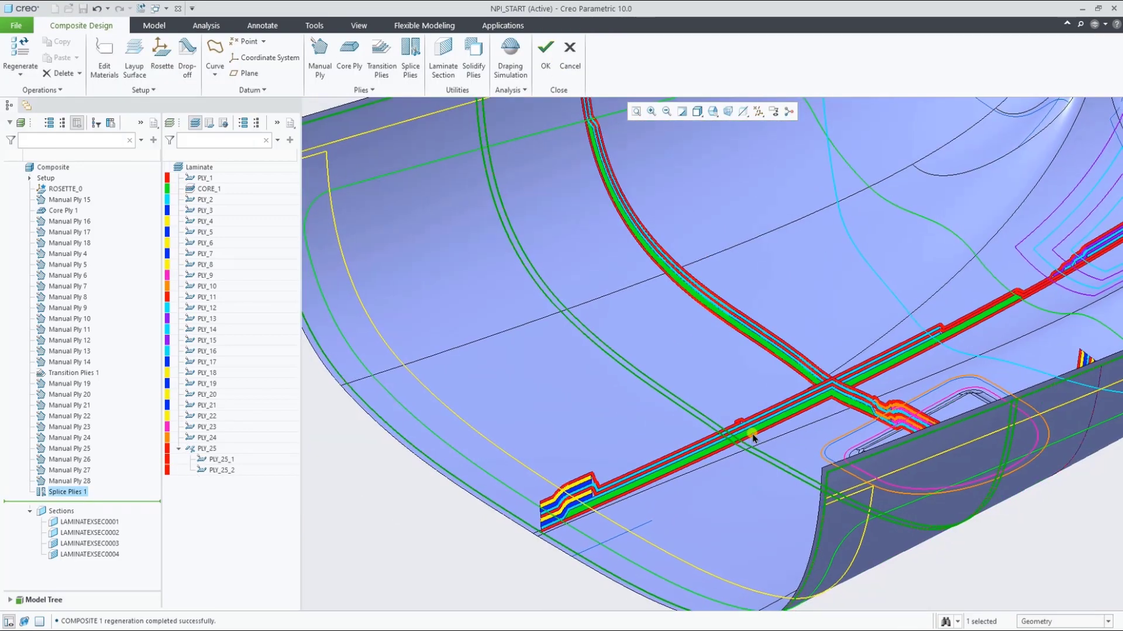
middle_drag(754, 437, 584, 305)
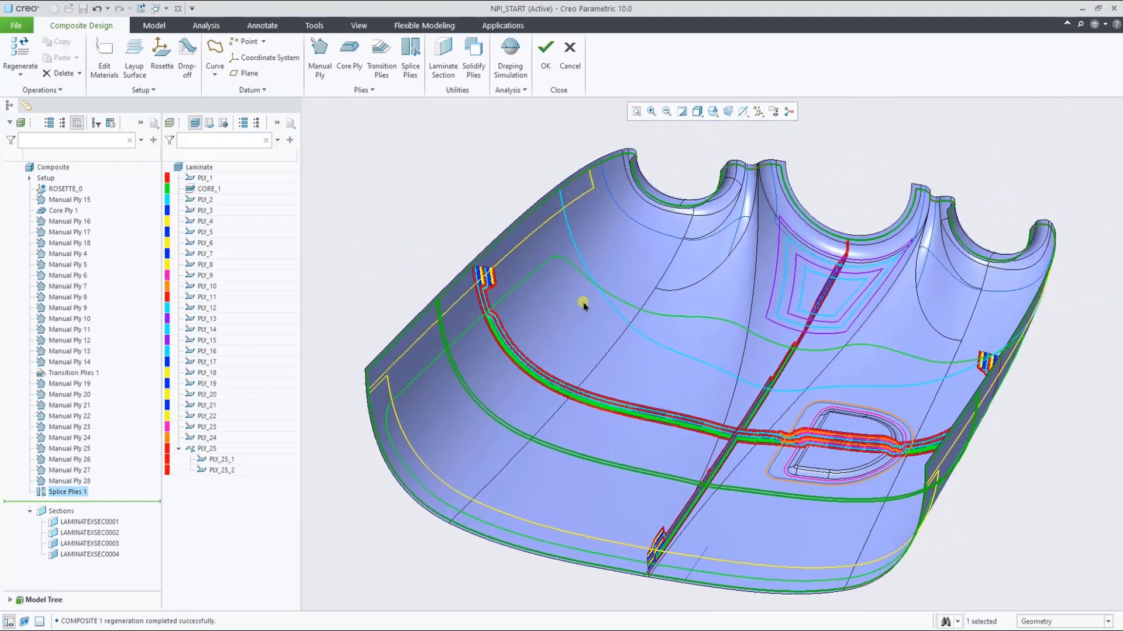
Highlight PLY_25_1 and PLY_25_2 on the part to check the splice
click(217, 460)
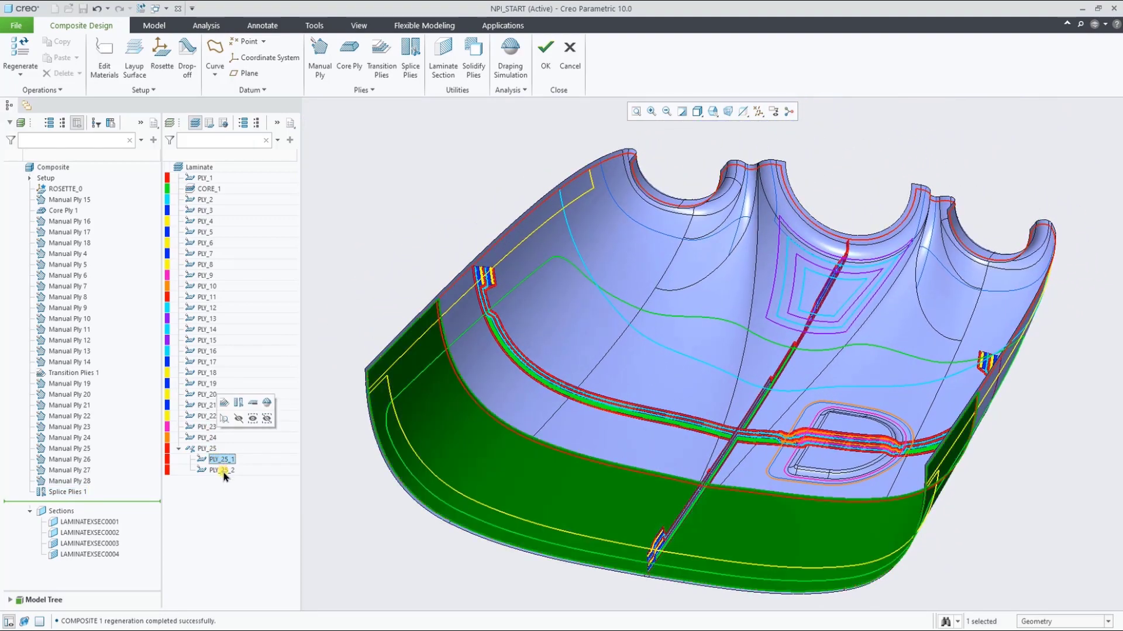
click(222, 470)
click(220, 460)
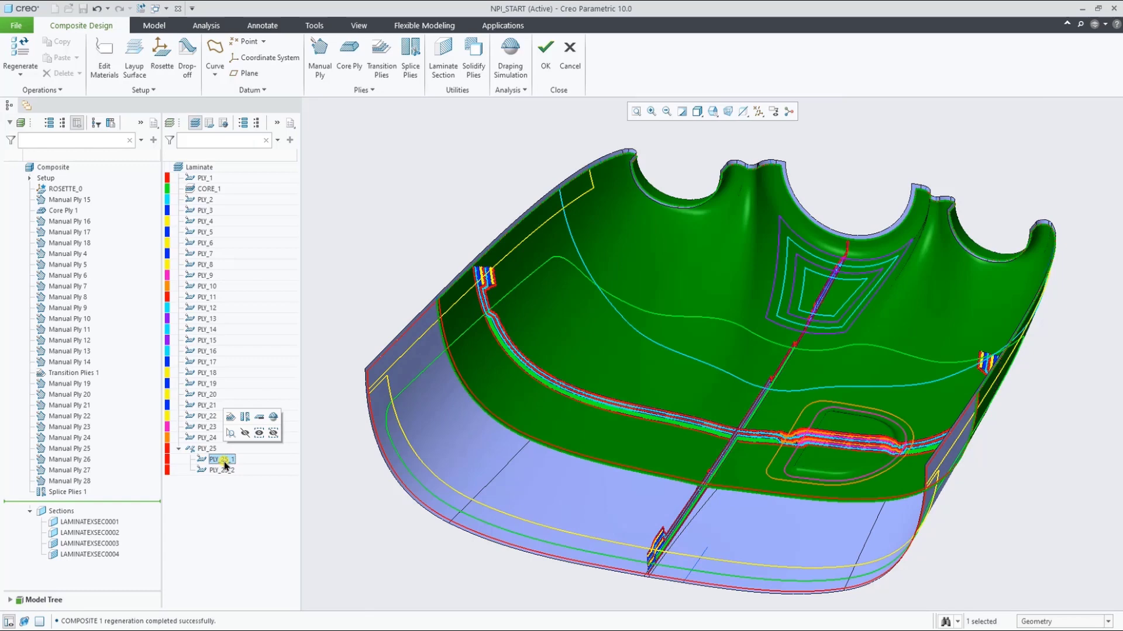
click(355, 516)
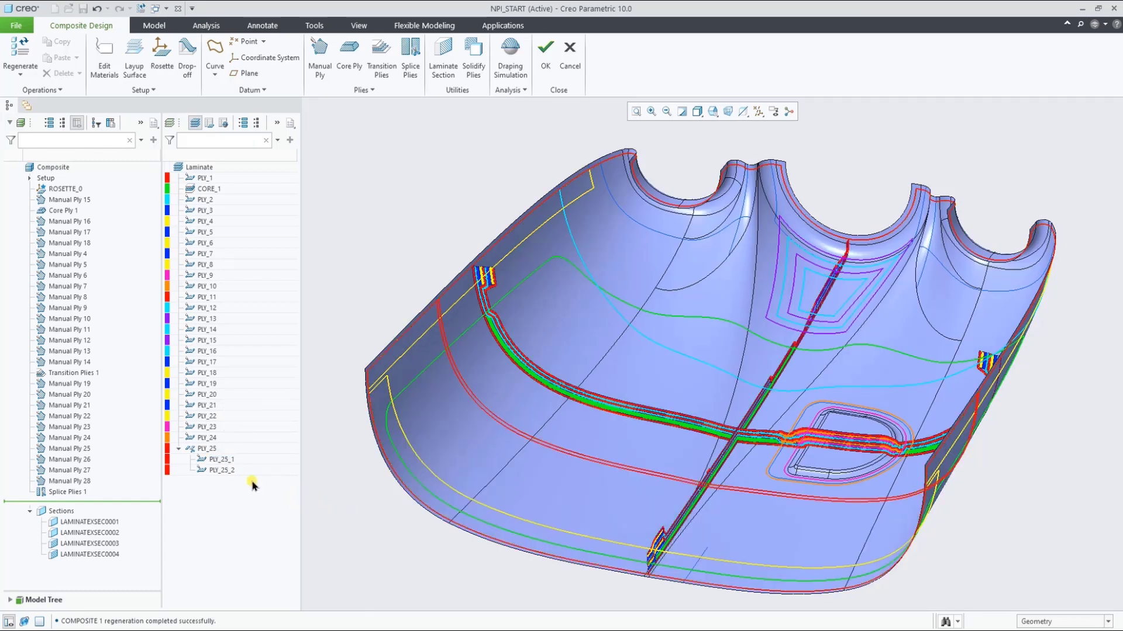
Replace the LAMINATEXSEC0003 cut with the LAMINATEXSEC0001 section along the bottom rim
click(101, 543)
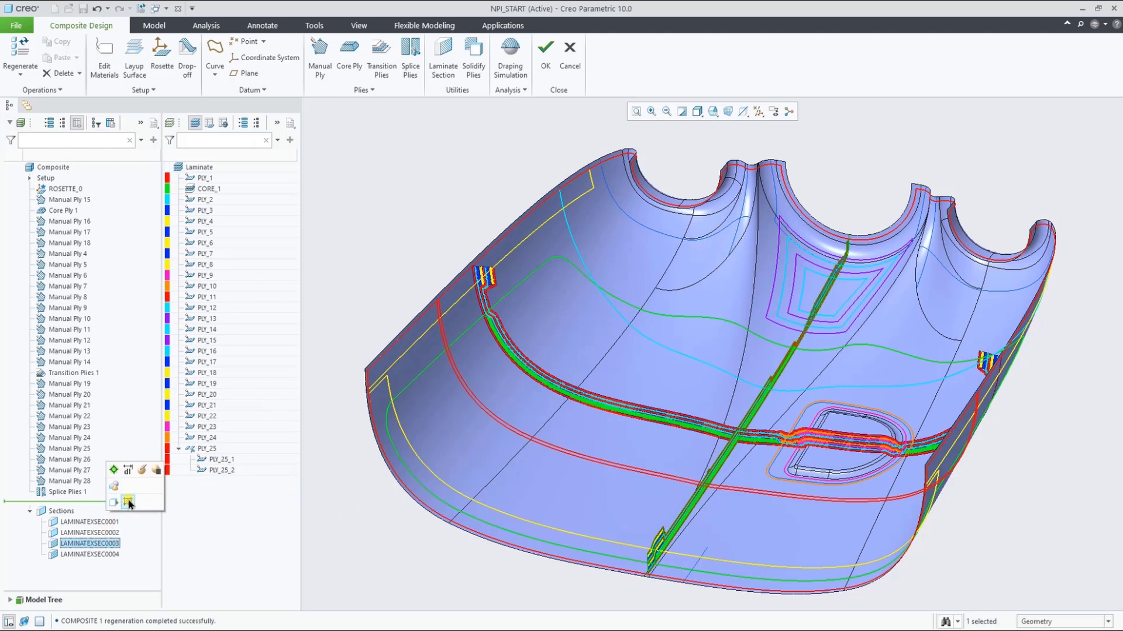
click(128, 501)
click(91, 523)
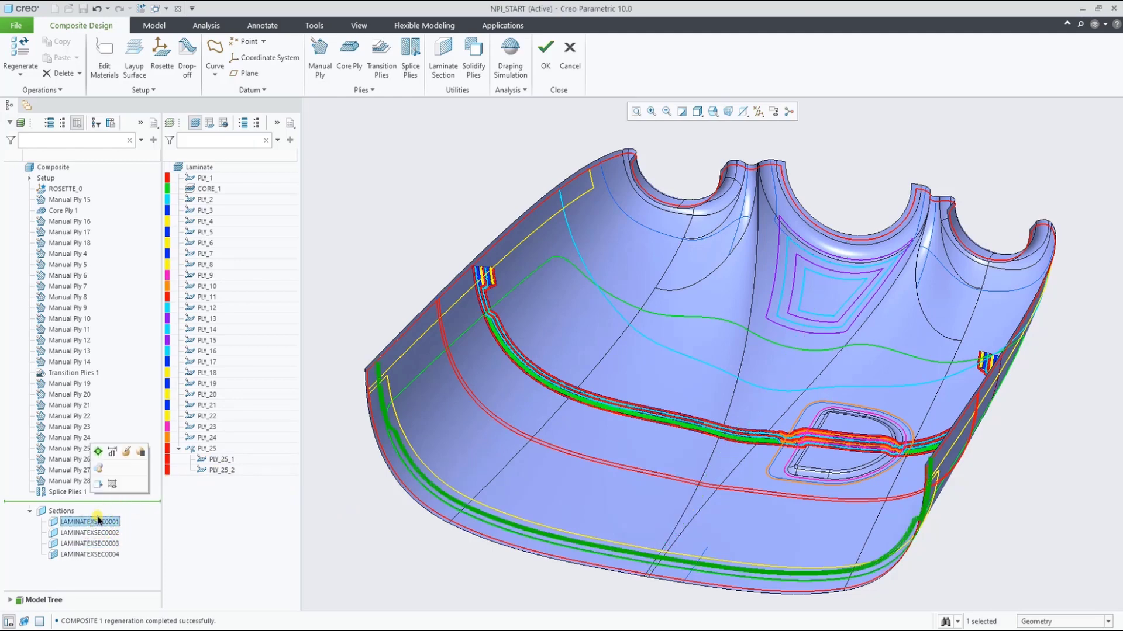
click(206, 362)
Select PLY_18 and PLY_17 together in the laminate list
click(211, 373)
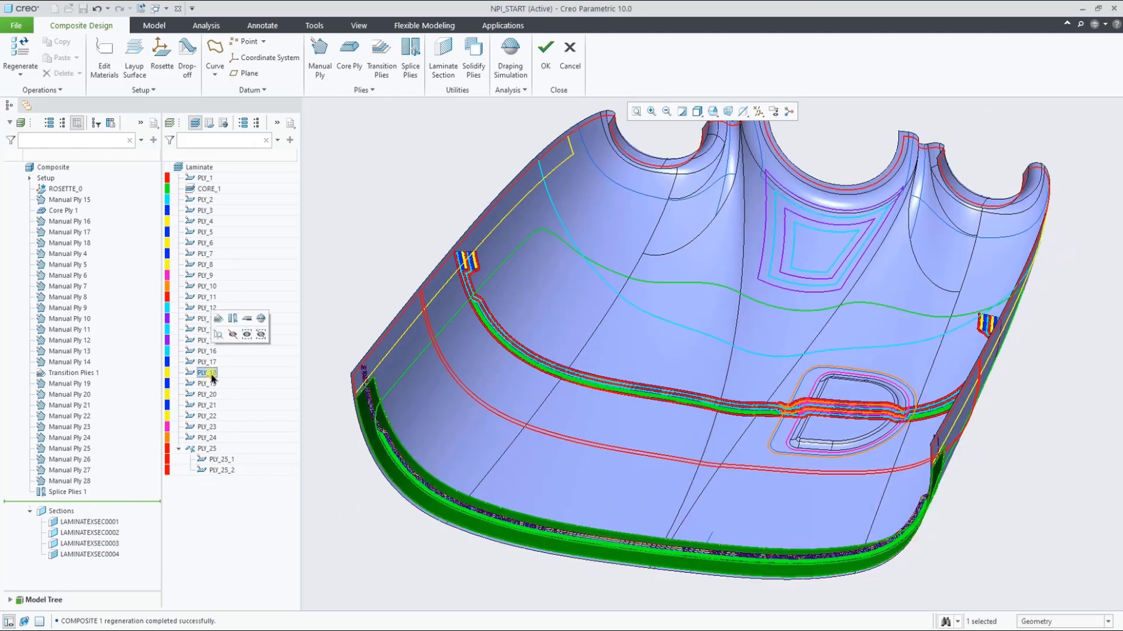
scroll(681, 589, down, 5)
scroll(733, 485, down, 3)
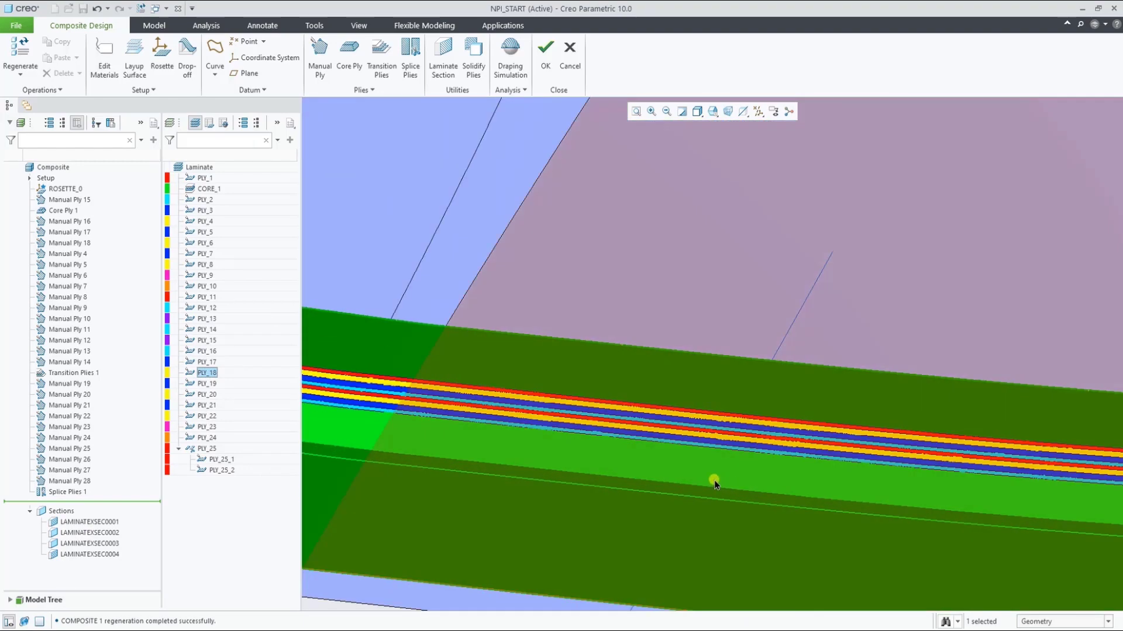
click(208, 373)
ctrl+click(206, 362)
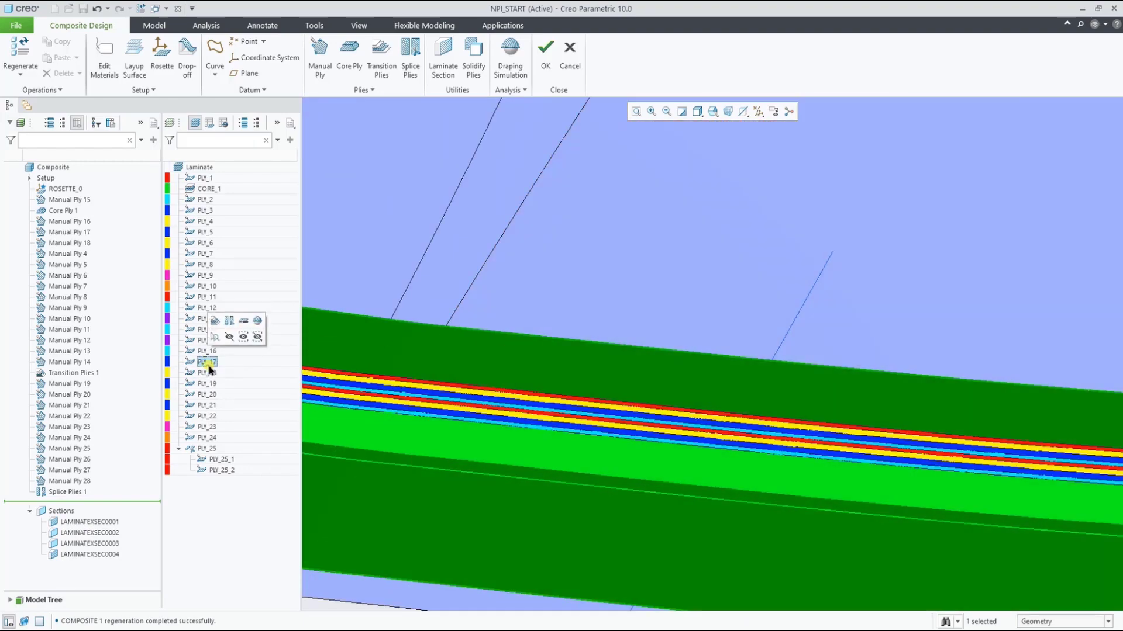
Splice PLY_17 and PLY_18 along the crossing curve with an overlap of 10
click(411, 53)
click(758, 391)
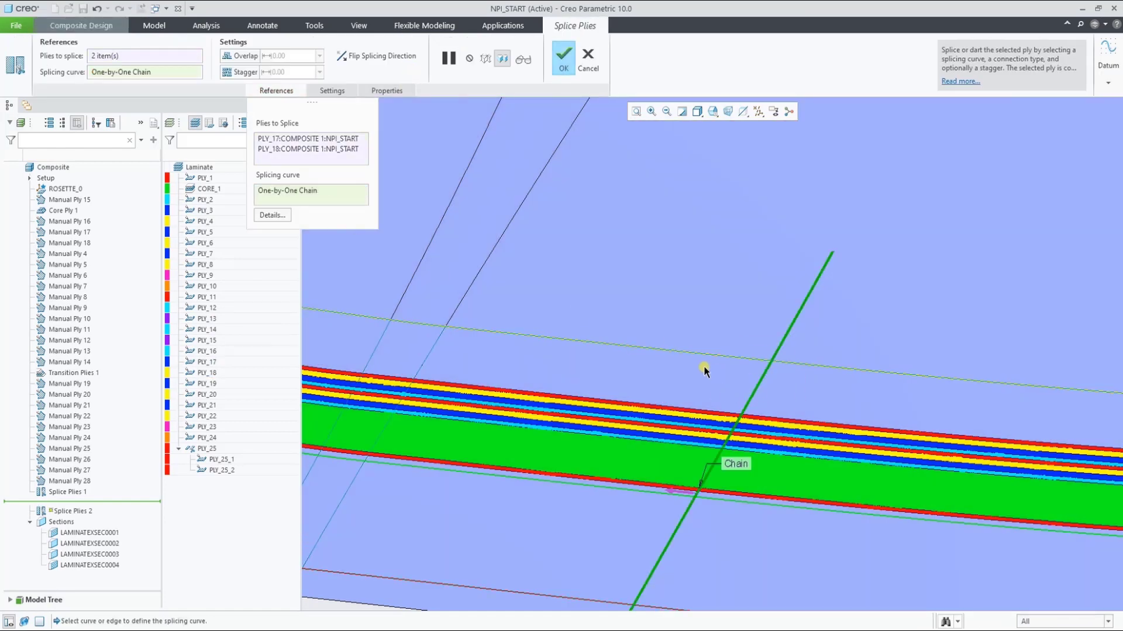
text(10)
key(Return)
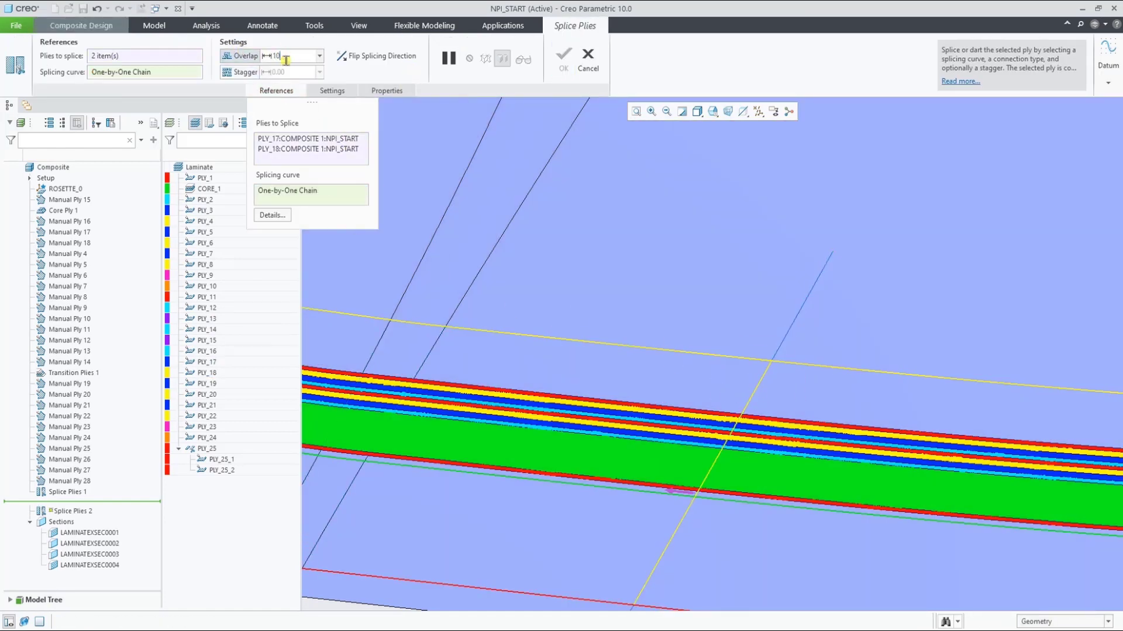
click(563, 58)
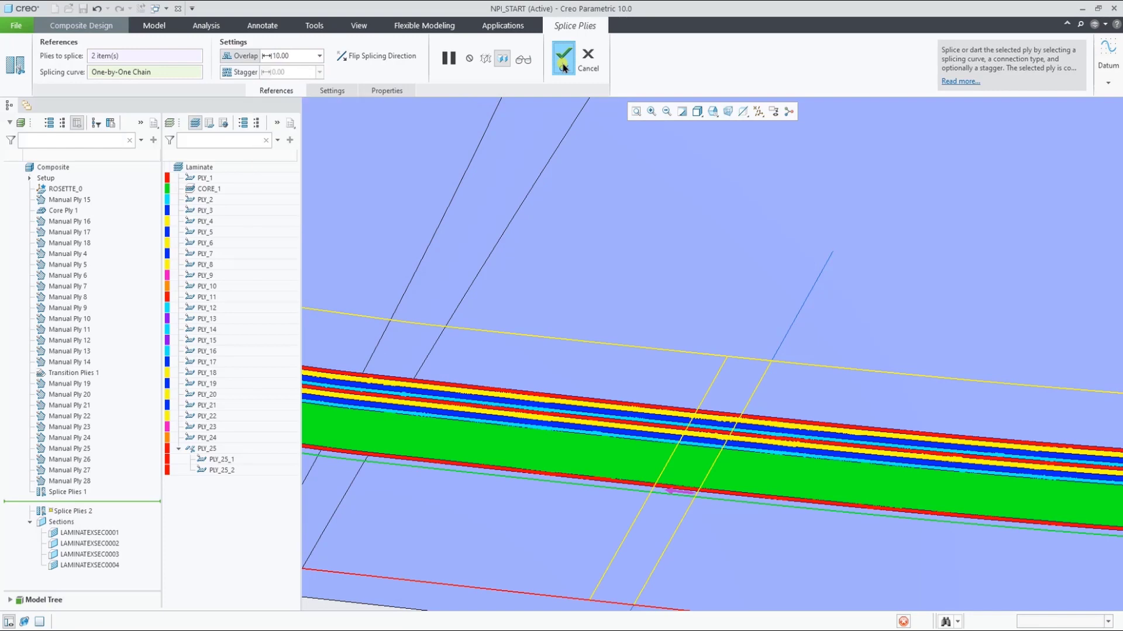
Redefine Splice Plies 2 with a stagger of 20
click(78, 504)
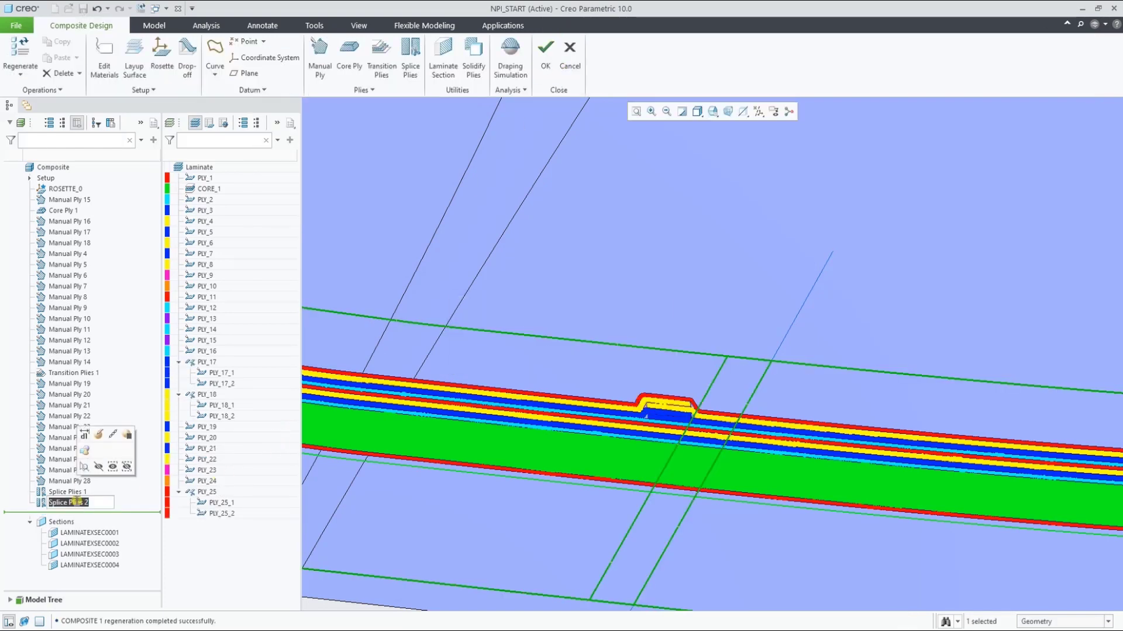
click(99, 436)
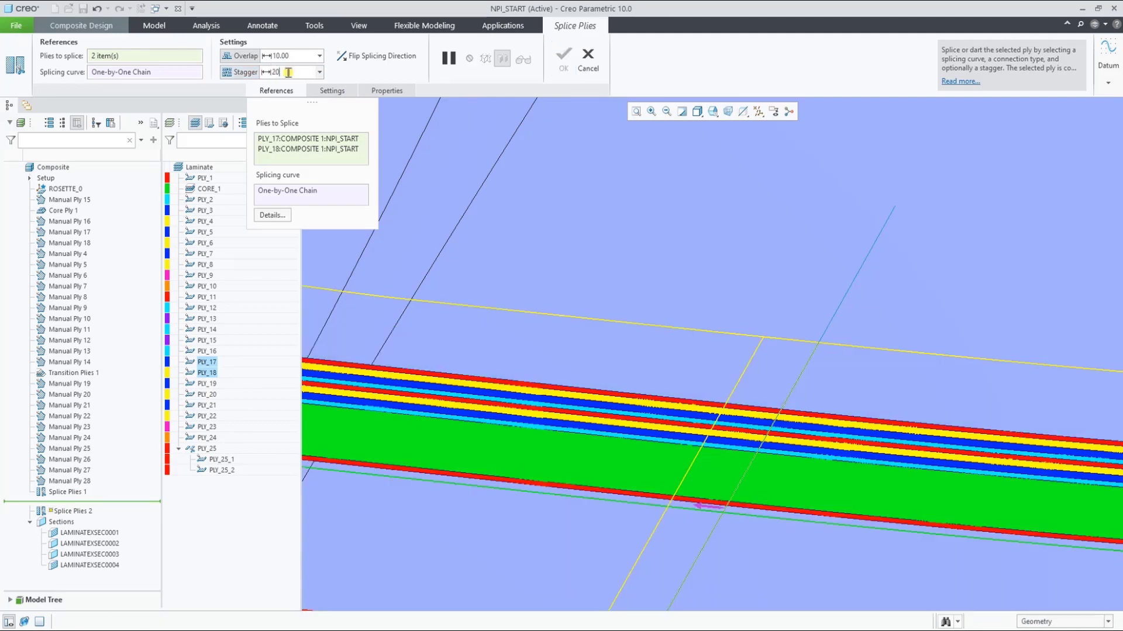
click(562, 59)
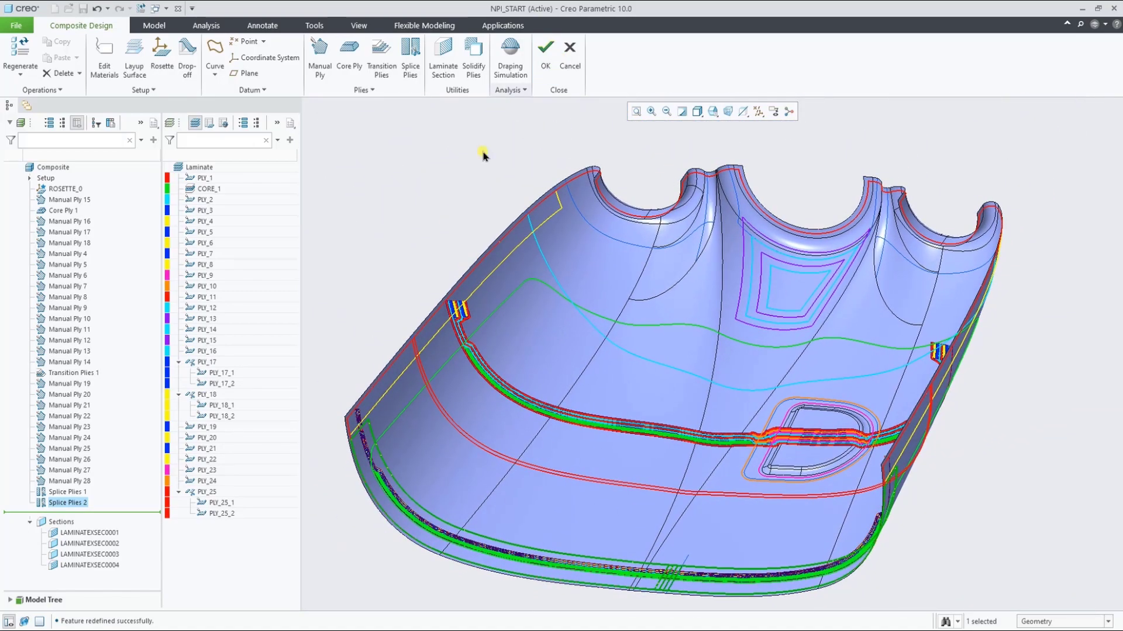
click(391, 202)
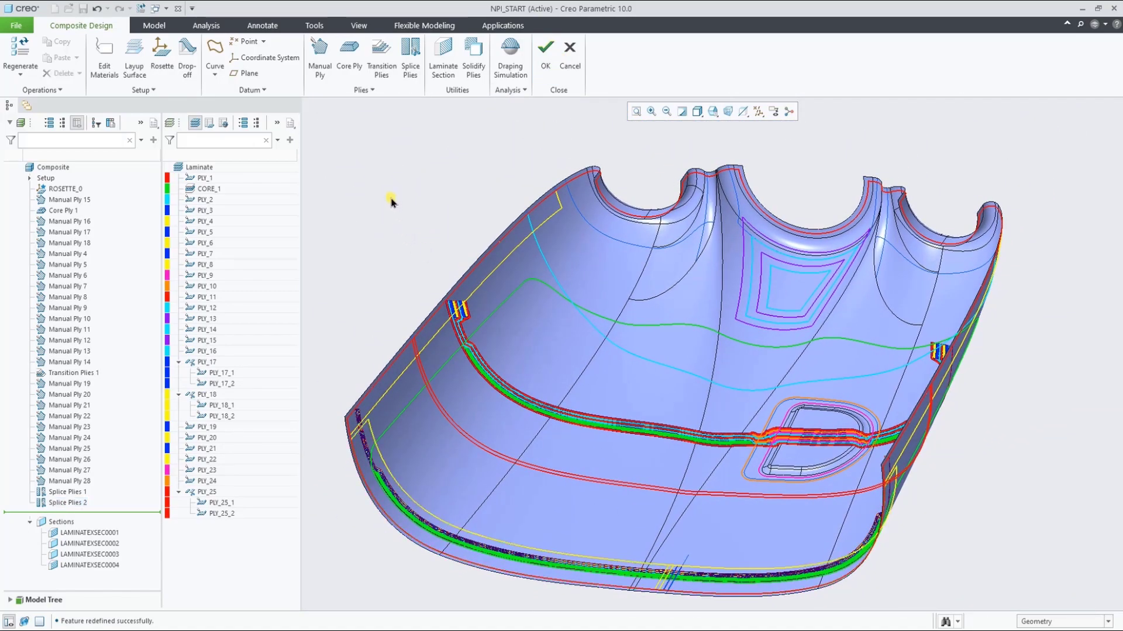
click(353, 90)
click(353, 105)
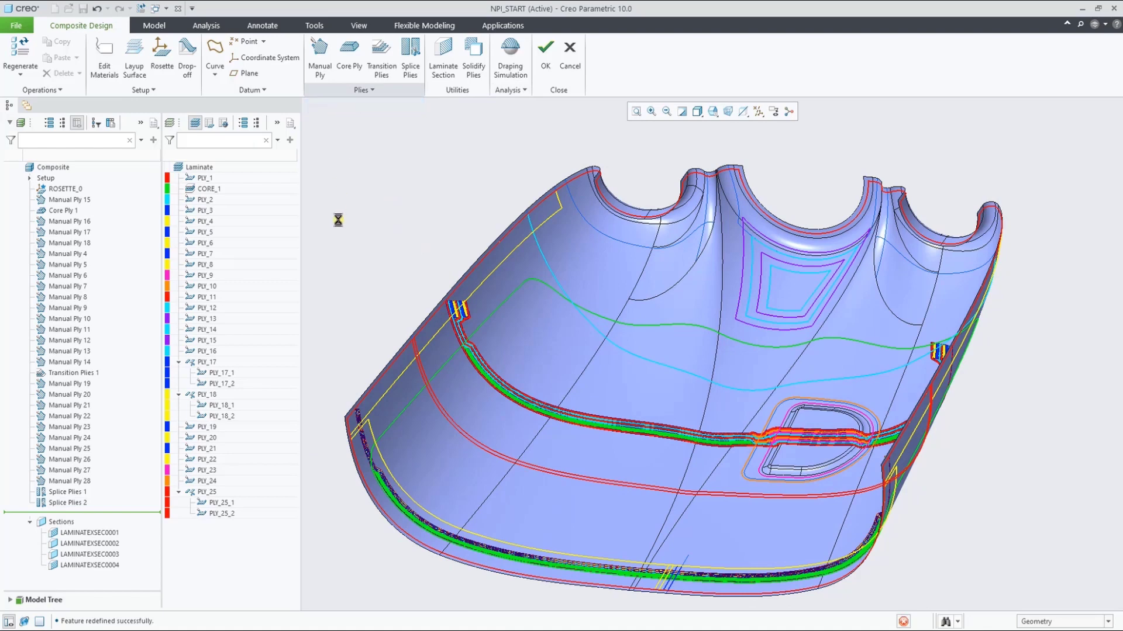
Remove PLY_25_2 from the laminate with a Remove Ply feature
click(216, 514)
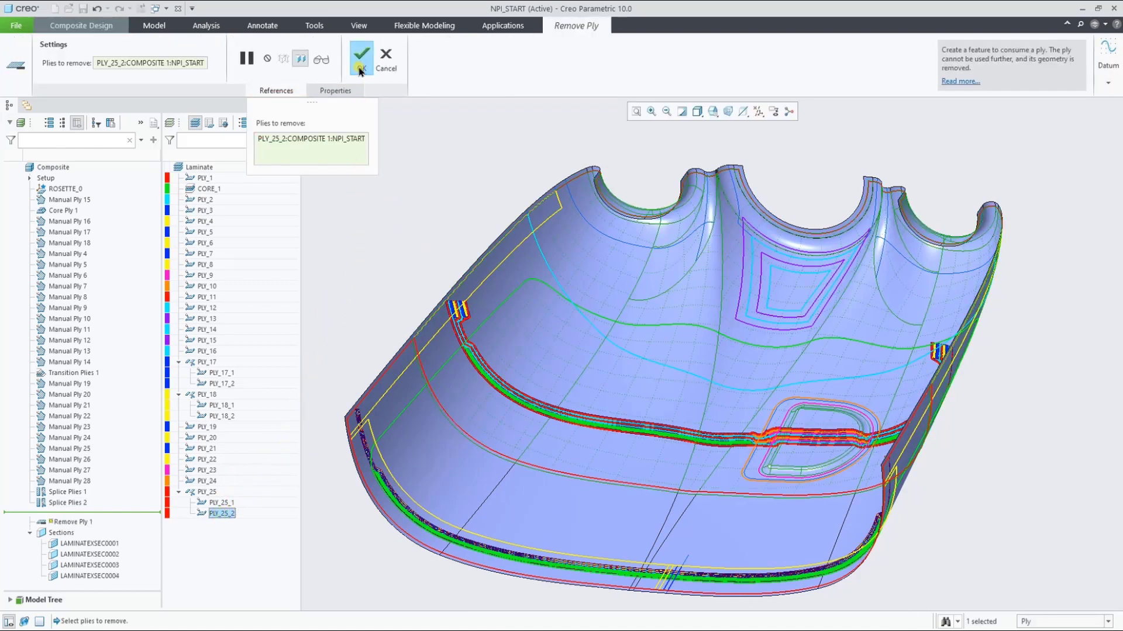
click(360, 65)
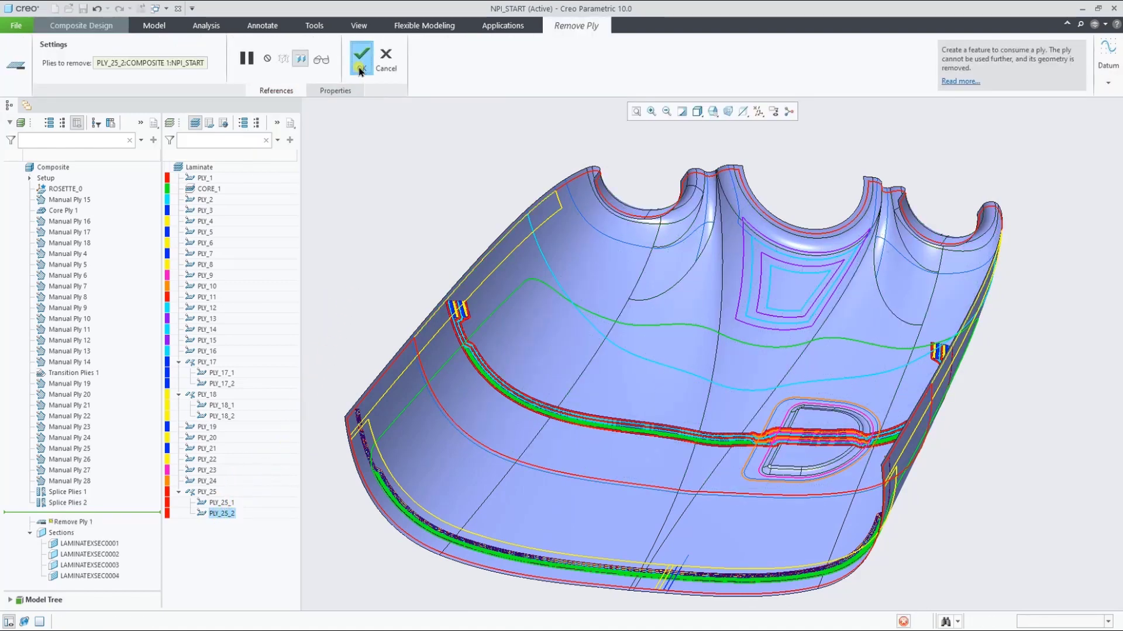
click(355, 206)
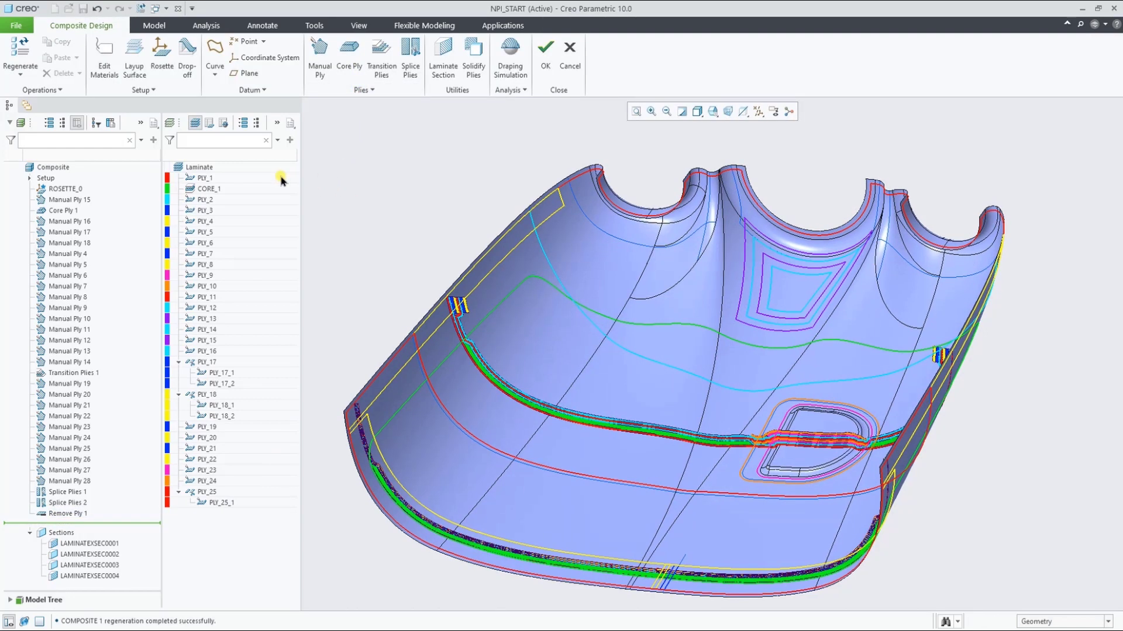
Toggle Consumed Plies in the Laminate Tree Filters on, then off again
click(277, 125)
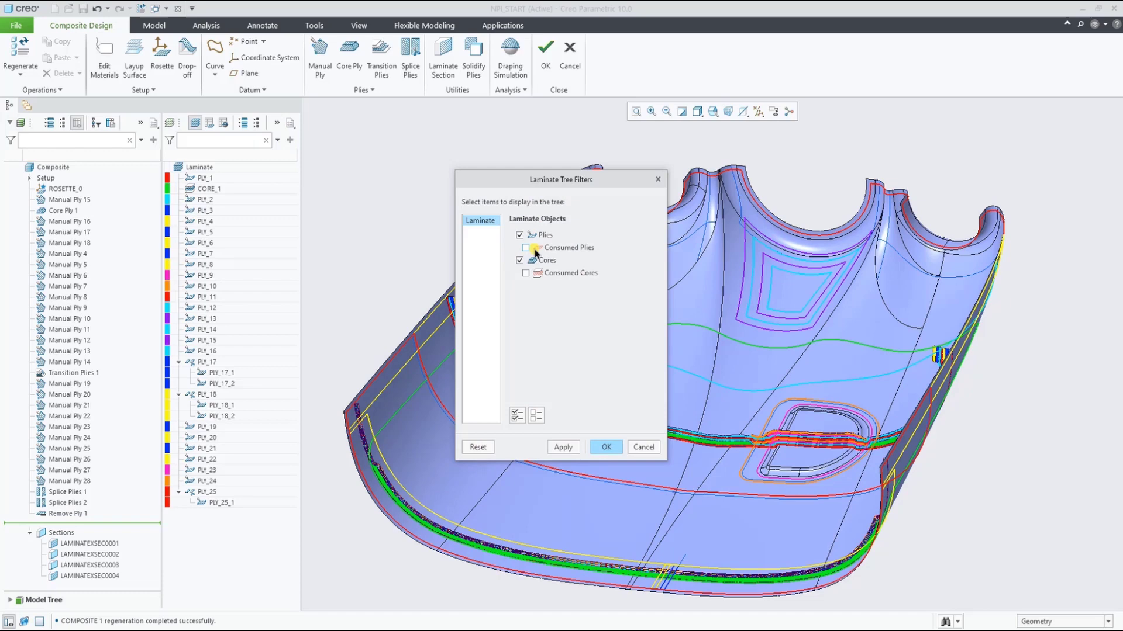
click(605, 447)
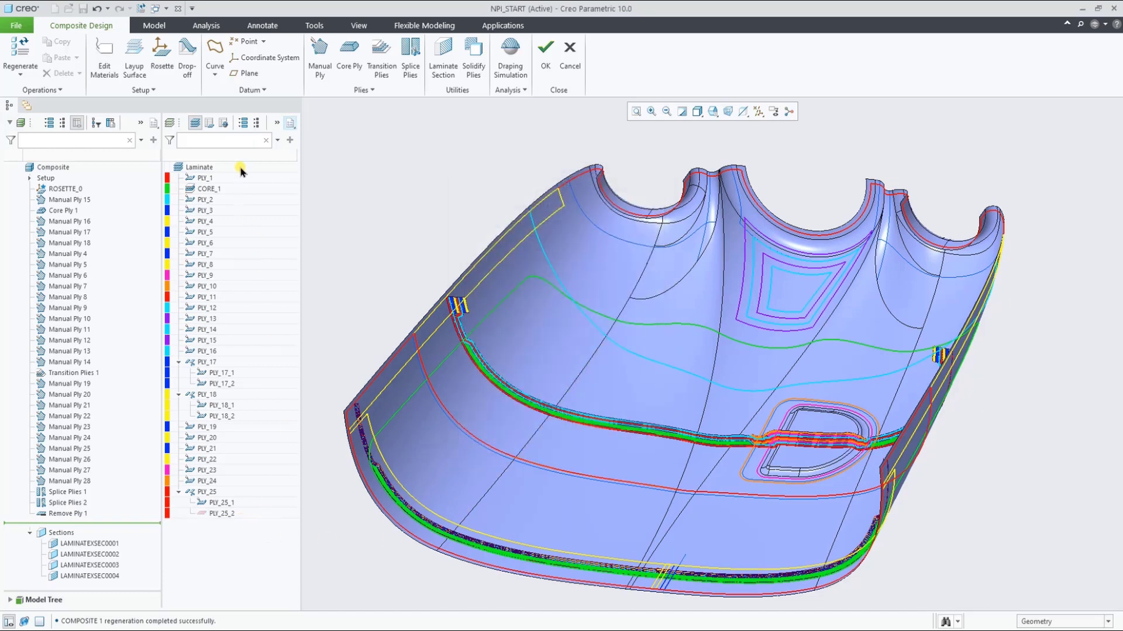
click(278, 123)
click(279, 138)
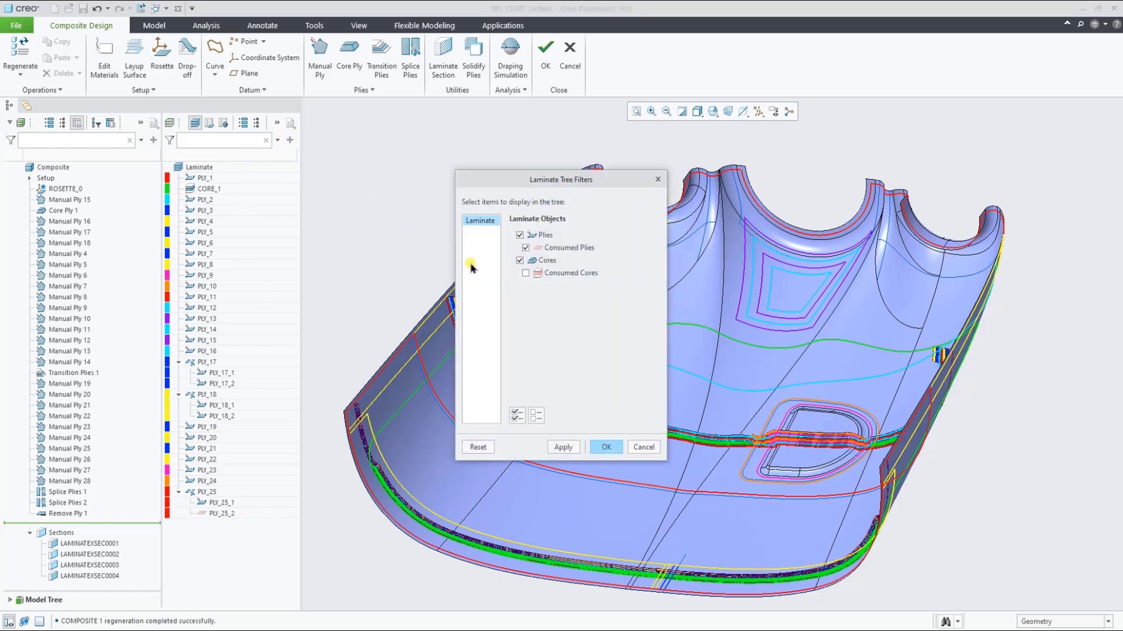
click(597, 448)
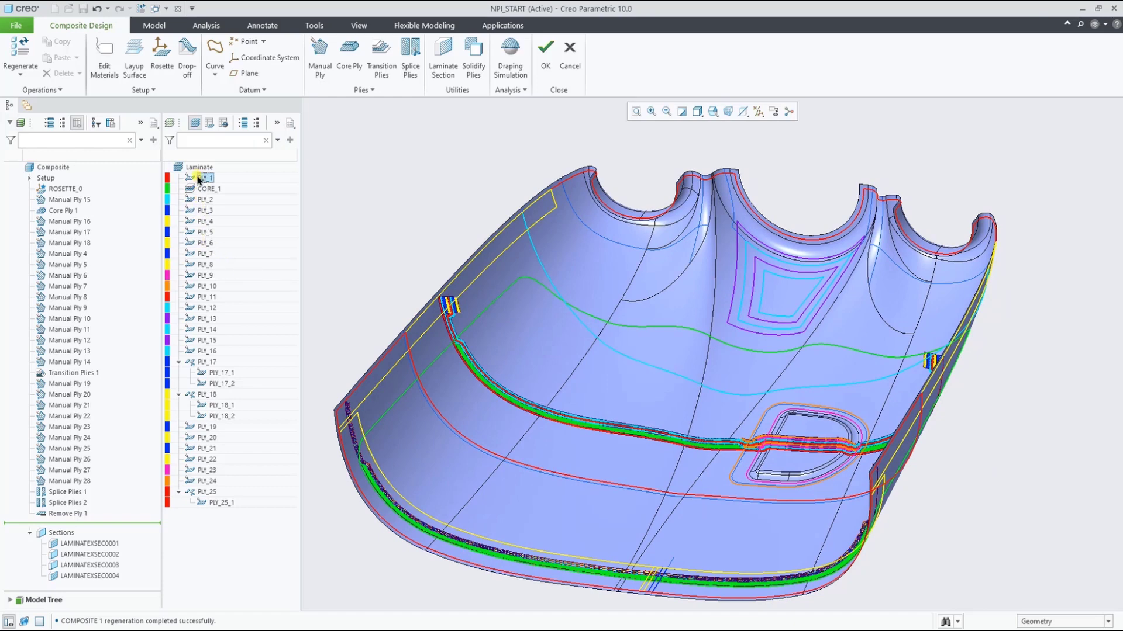
Start a draping simulation for PLY_1 and try picked seed points on the surface
click(199, 178)
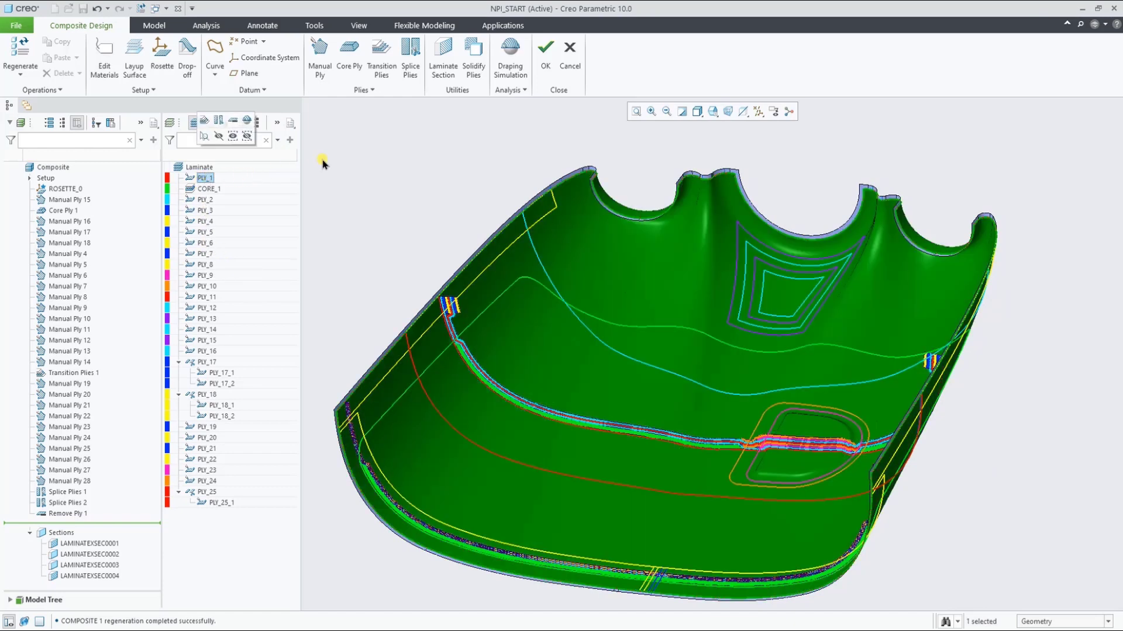
click(510, 56)
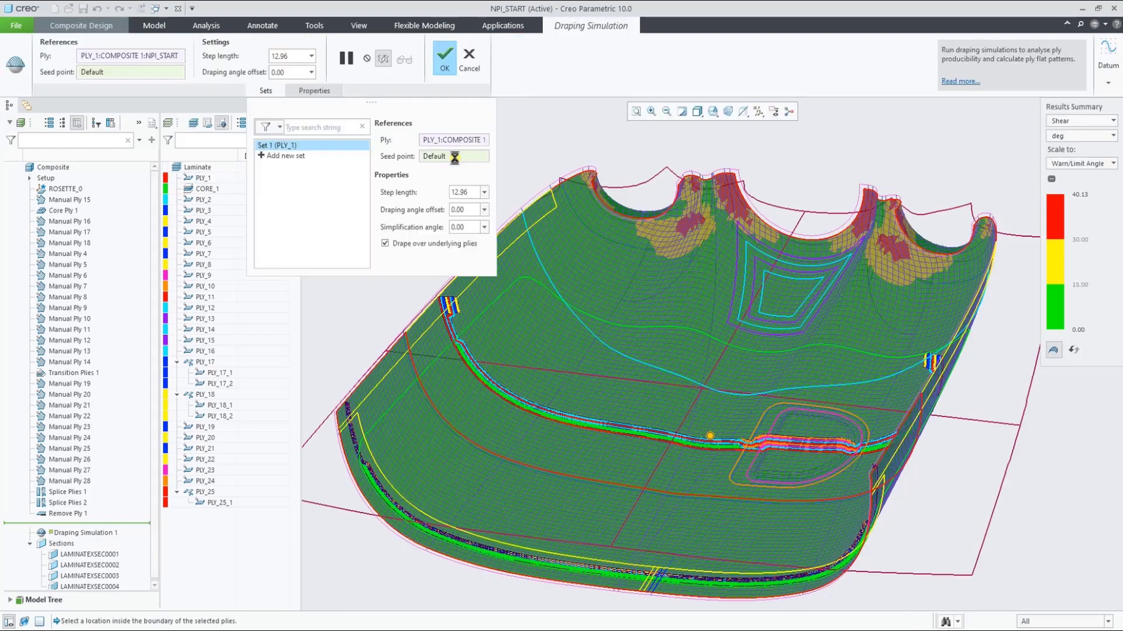
click(718, 432)
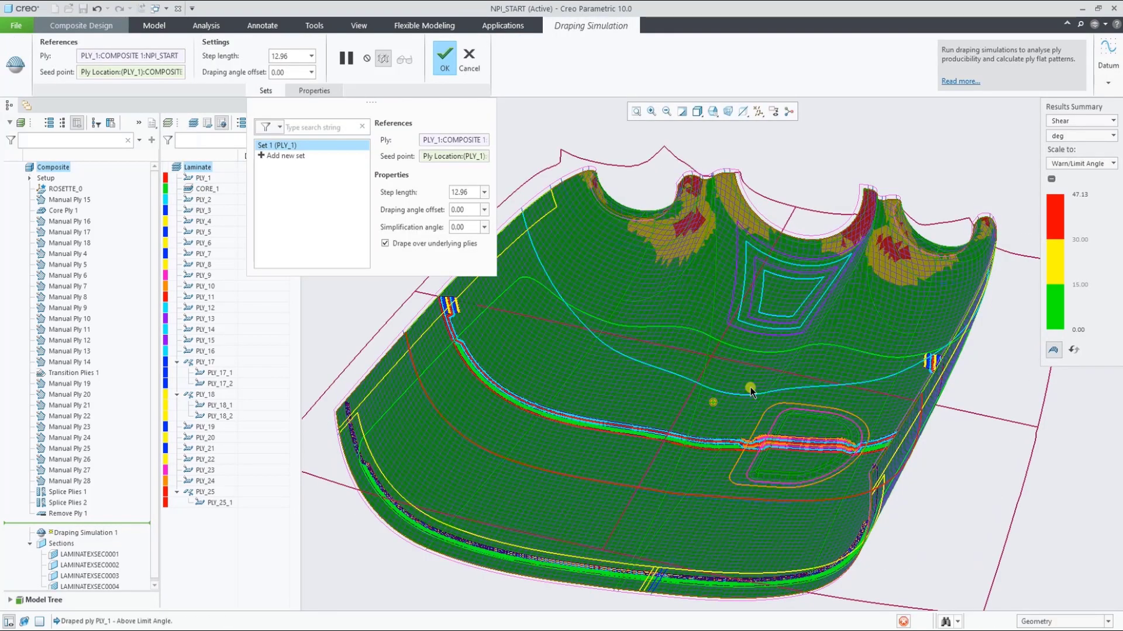
click(751, 389)
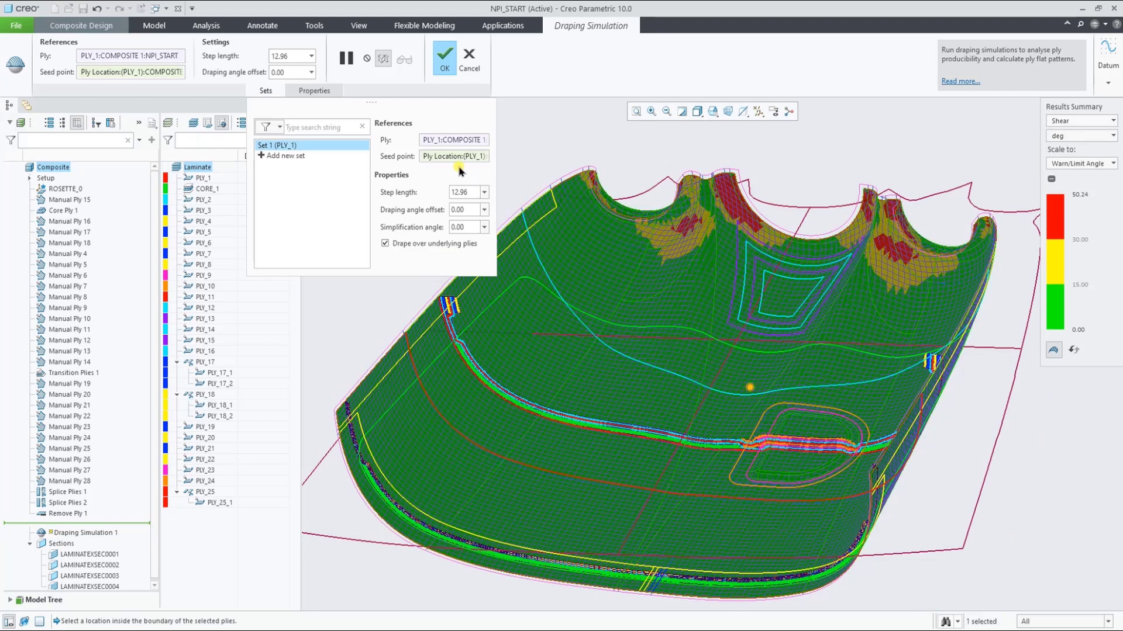
Use datum point PNT30 from the SEED group as the drape seed point
click(52, 600)
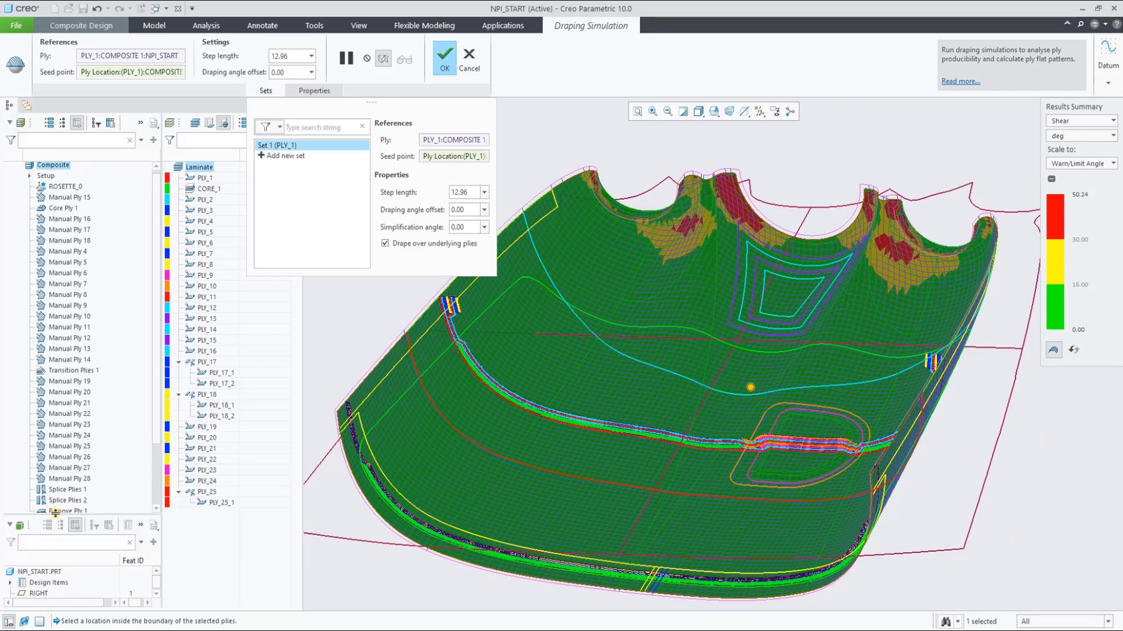
drag(55, 512, 60, 368)
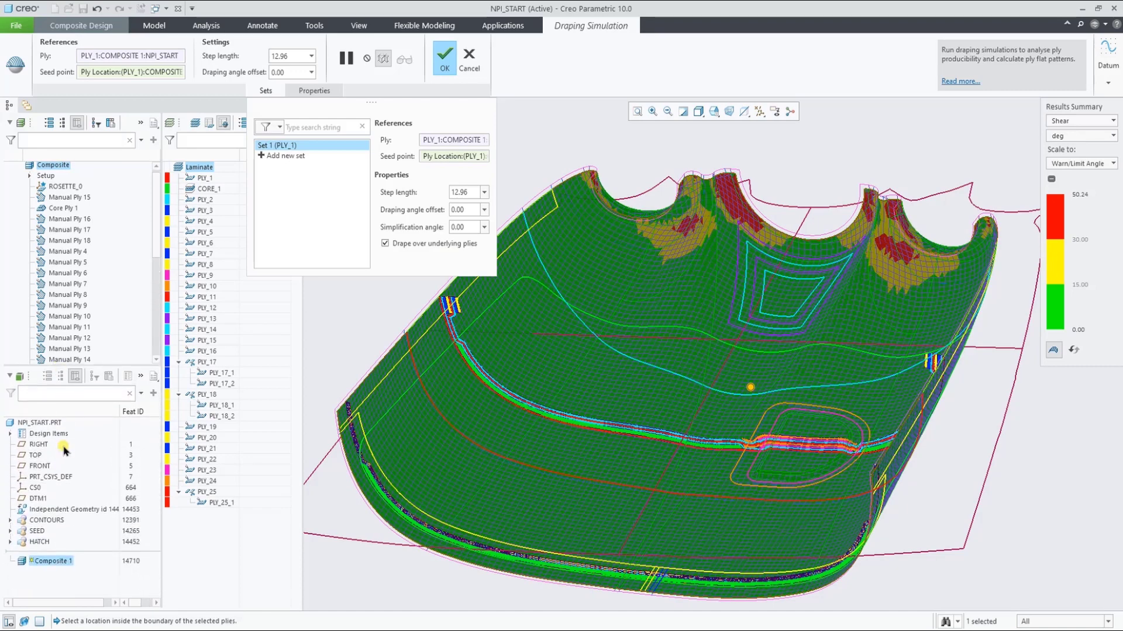
click(10, 531)
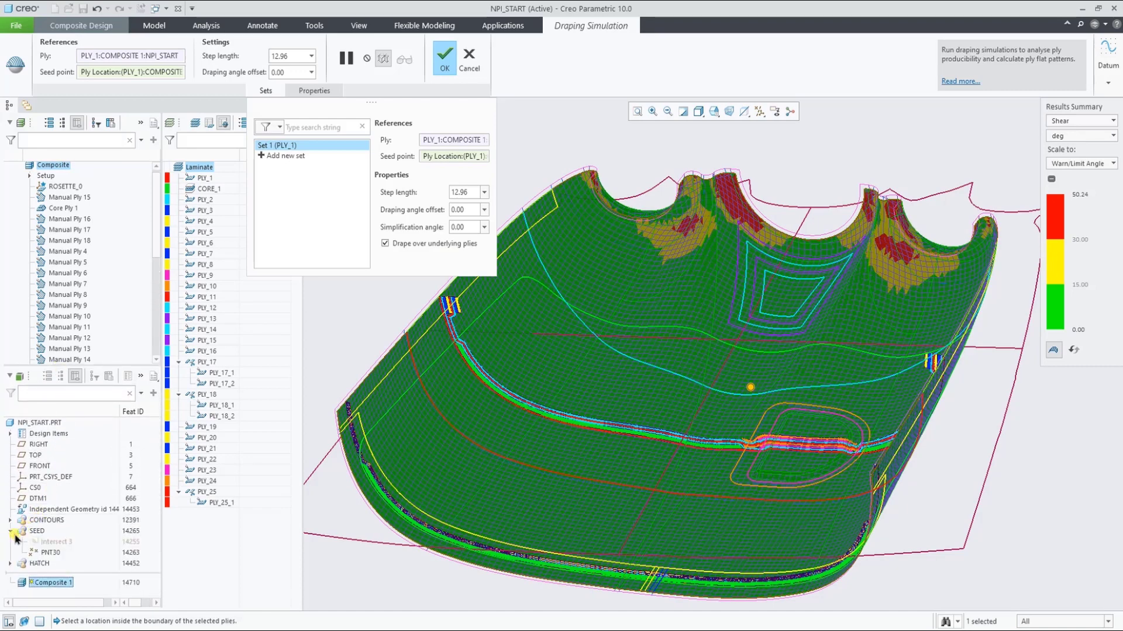
click(50, 552)
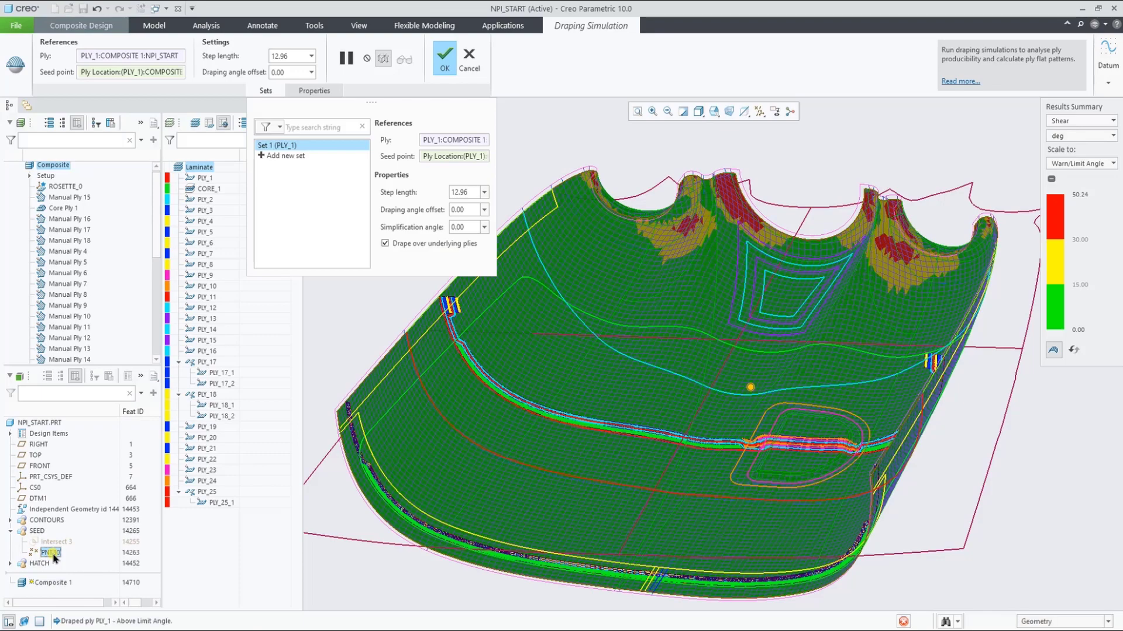
Remove the PNT30 seed to revert to the default, and finish the simulation
right_click(451, 163)
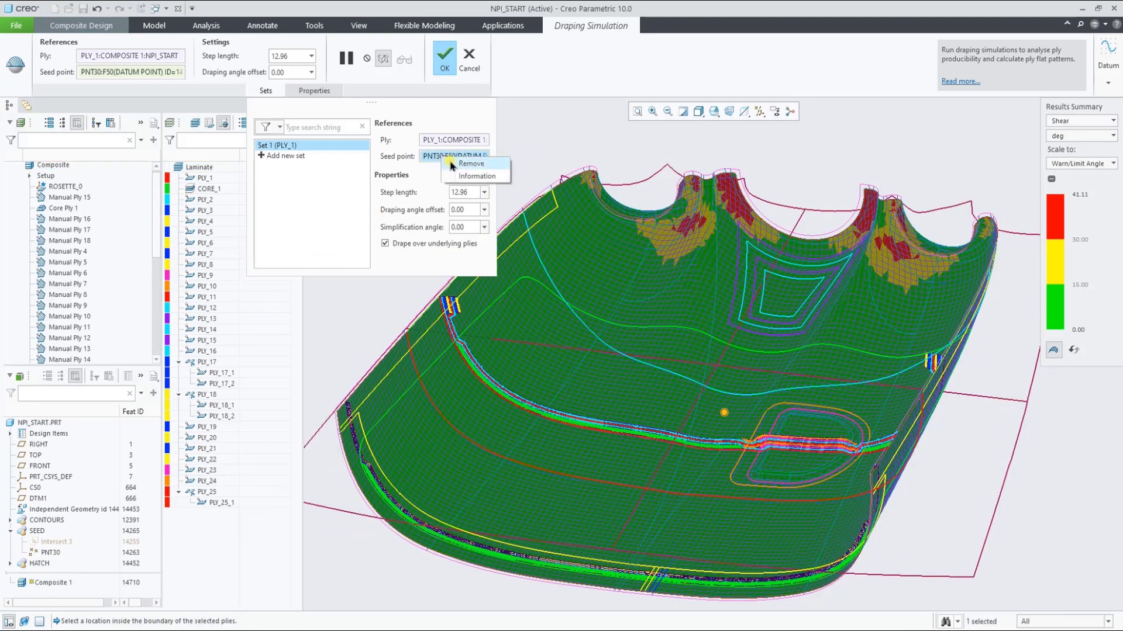
click(452, 164)
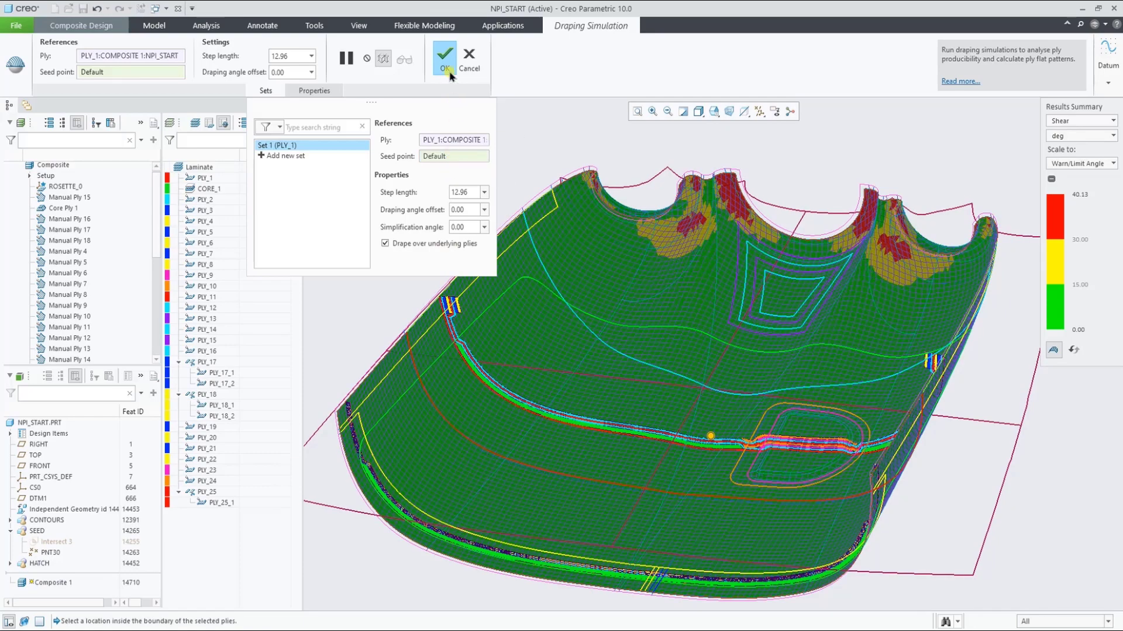
click(447, 70)
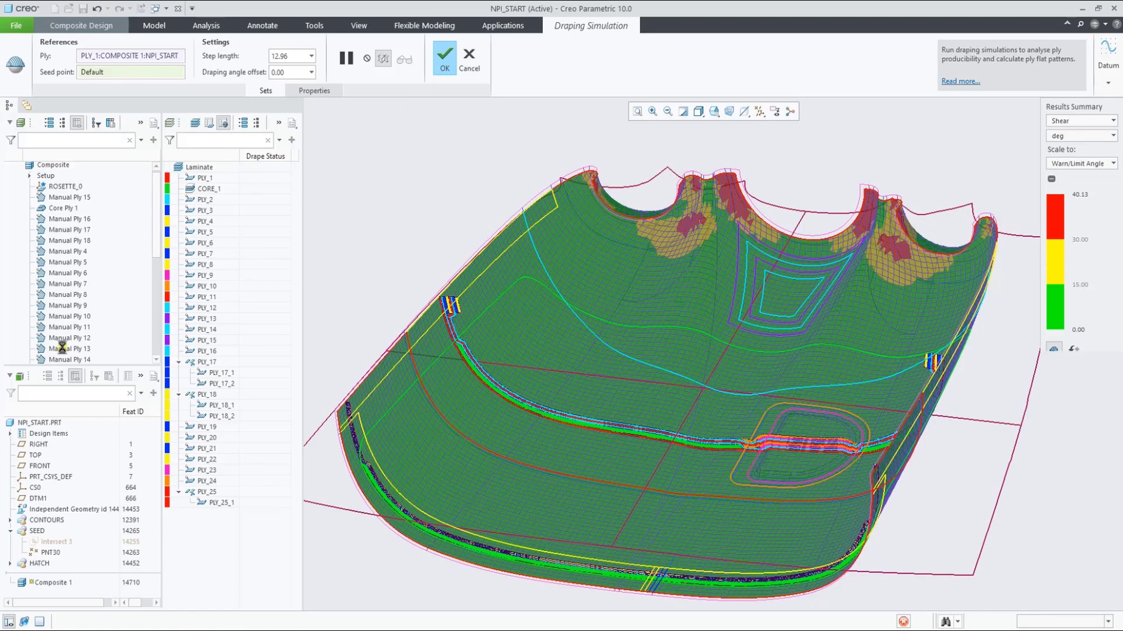
Show the Drape Status column in the Laminate tree and select PLY_1 through PLY_25_1
click(24, 378)
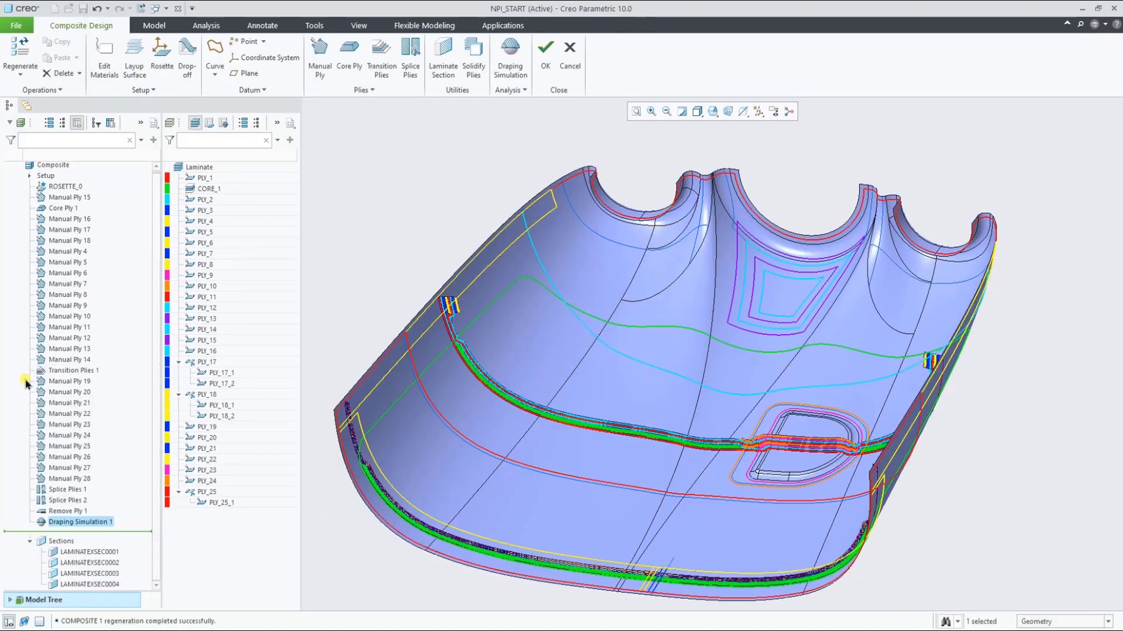
click(222, 122)
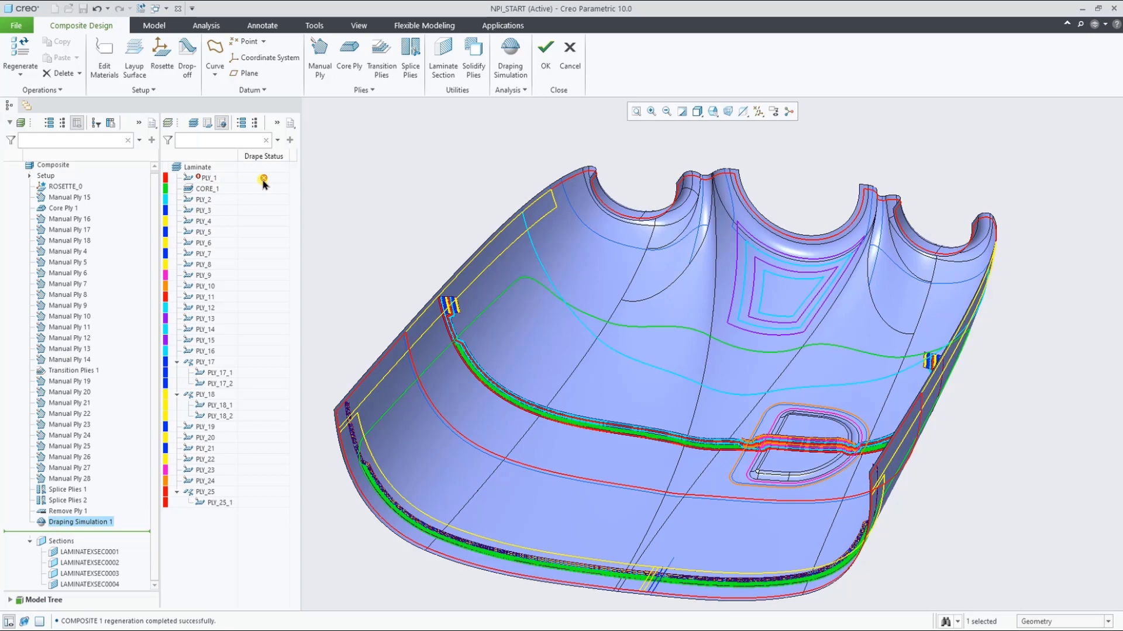
mouse_move(263, 185)
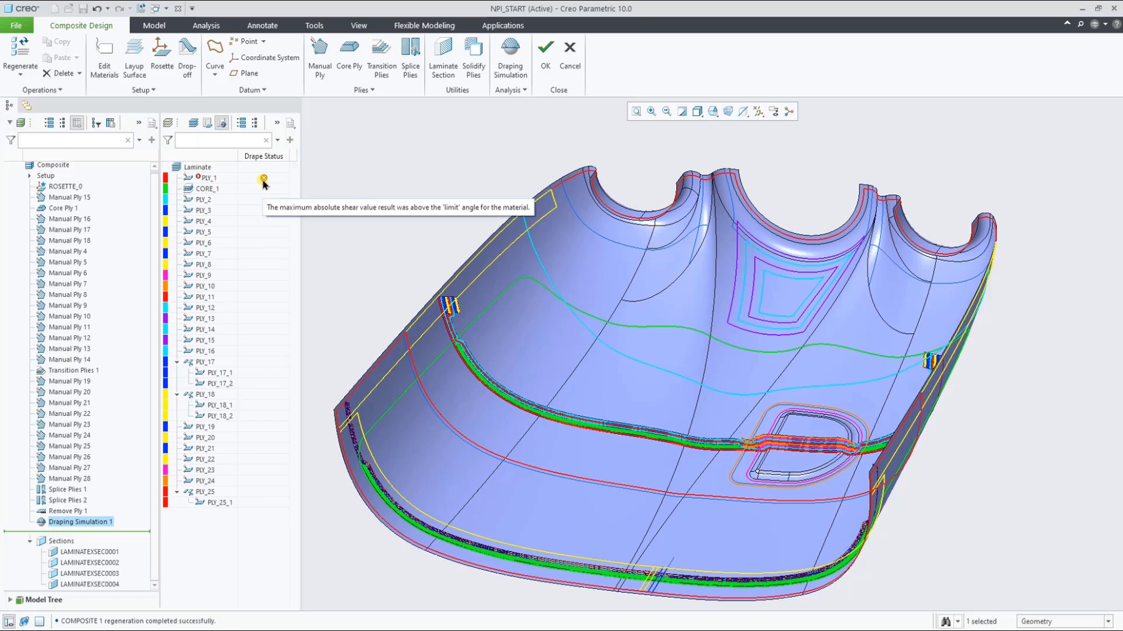
click(206, 178)
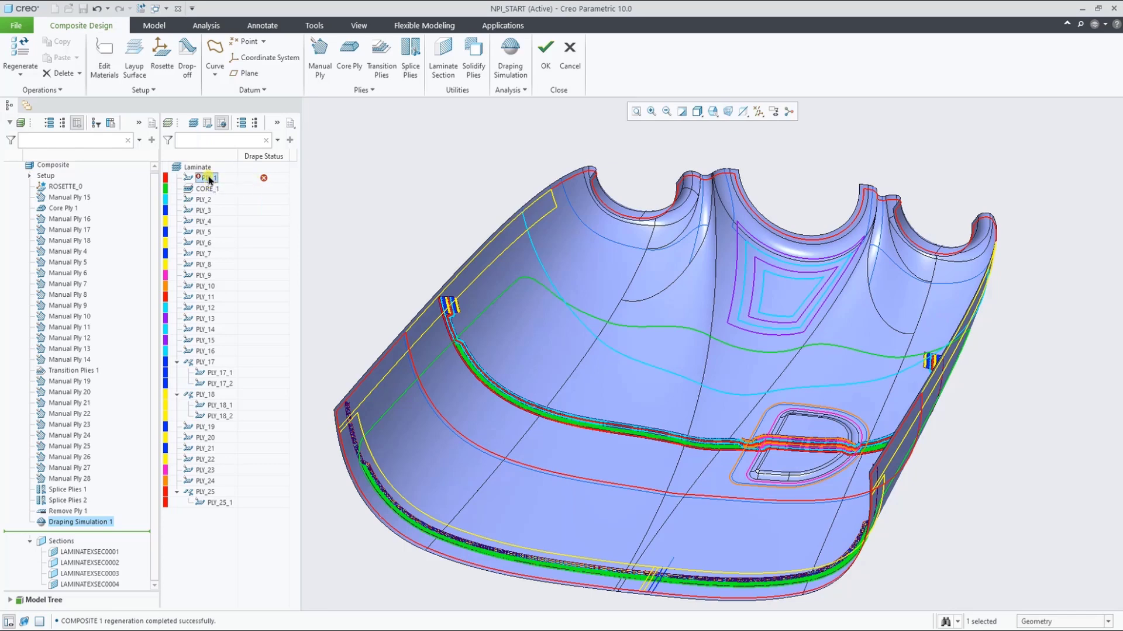
shift+click(202, 506)
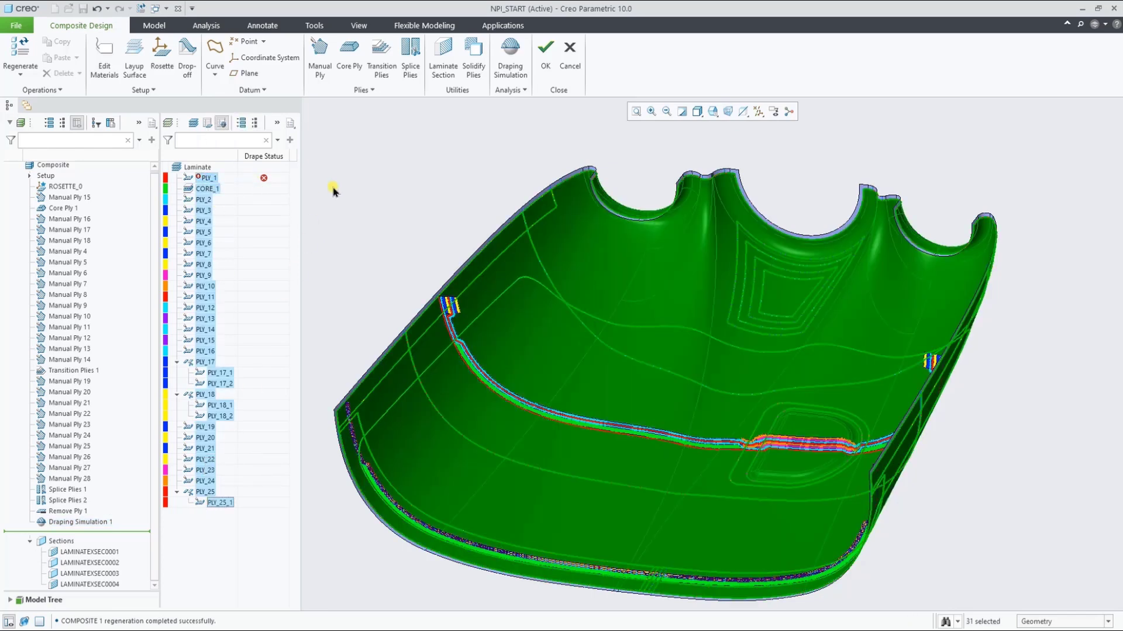
Create a Draping Simulation for the selected plies with only the CORE_1 drape set selected
click(509, 61)
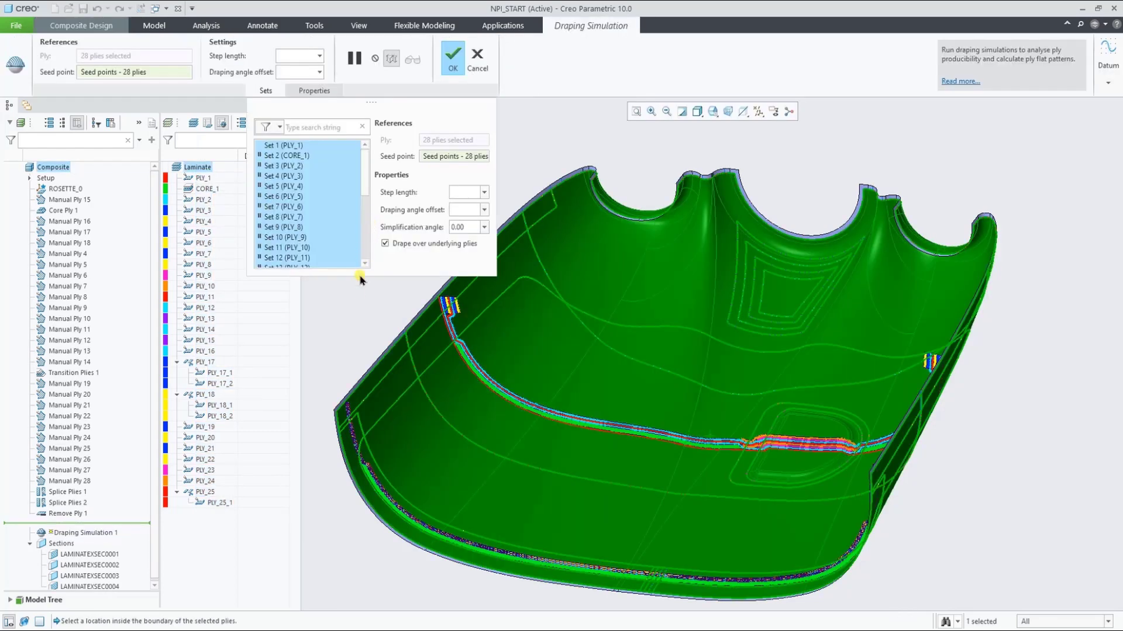
click(298, 156)
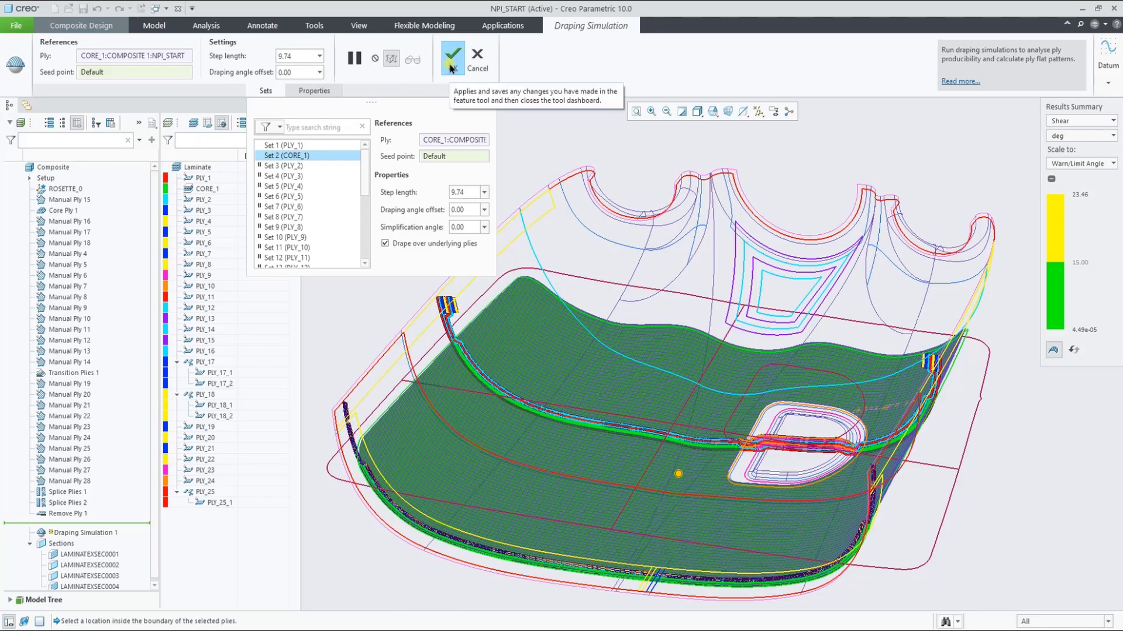
click(452, 69)
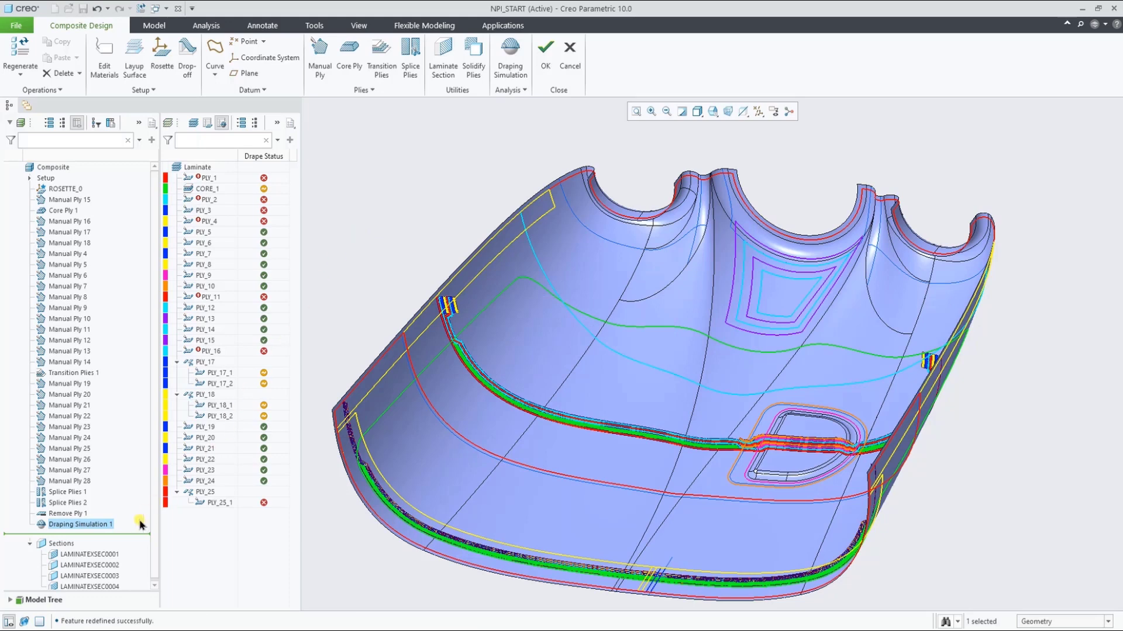
Hide laminate sections LAMINATEXSEC0001 and LAMINATEXSEC0004
click(120, 554)
ctrl+click(112, 586)
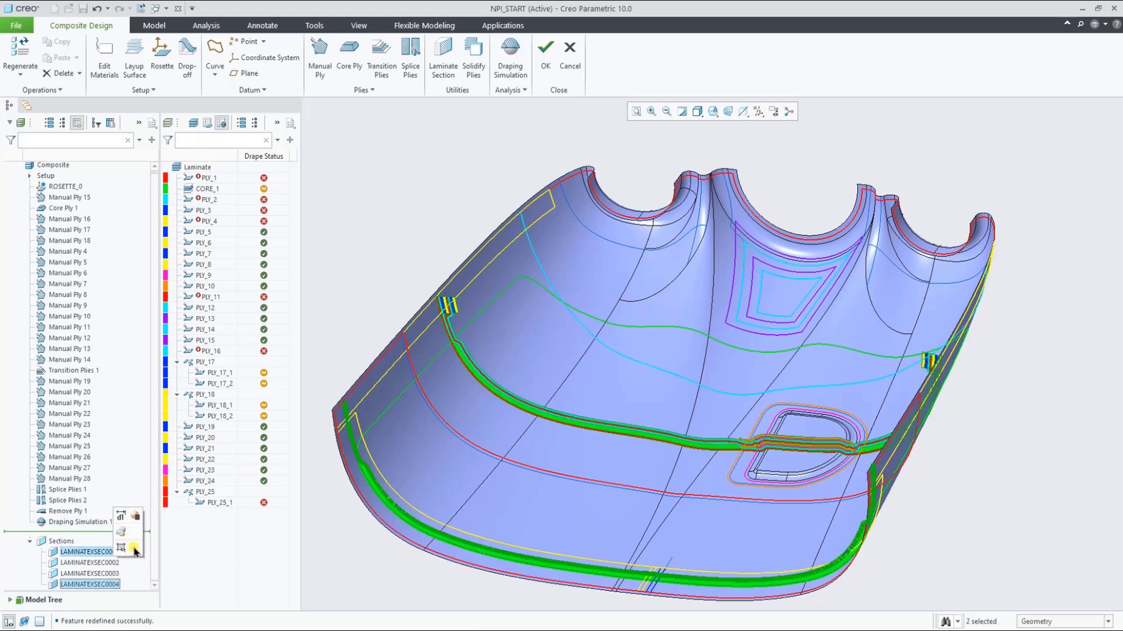
click(123, 547)
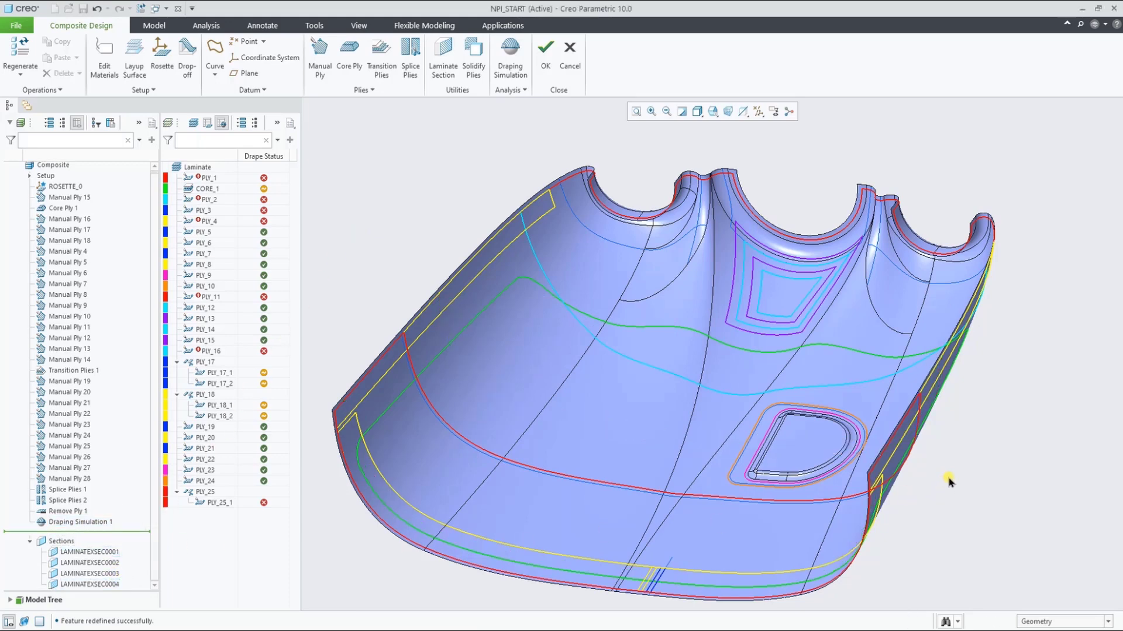
mouse_move(949, 477)
middle_down()
mouse_move(952, 463)
mouse_move(950, 473)
middle_up()
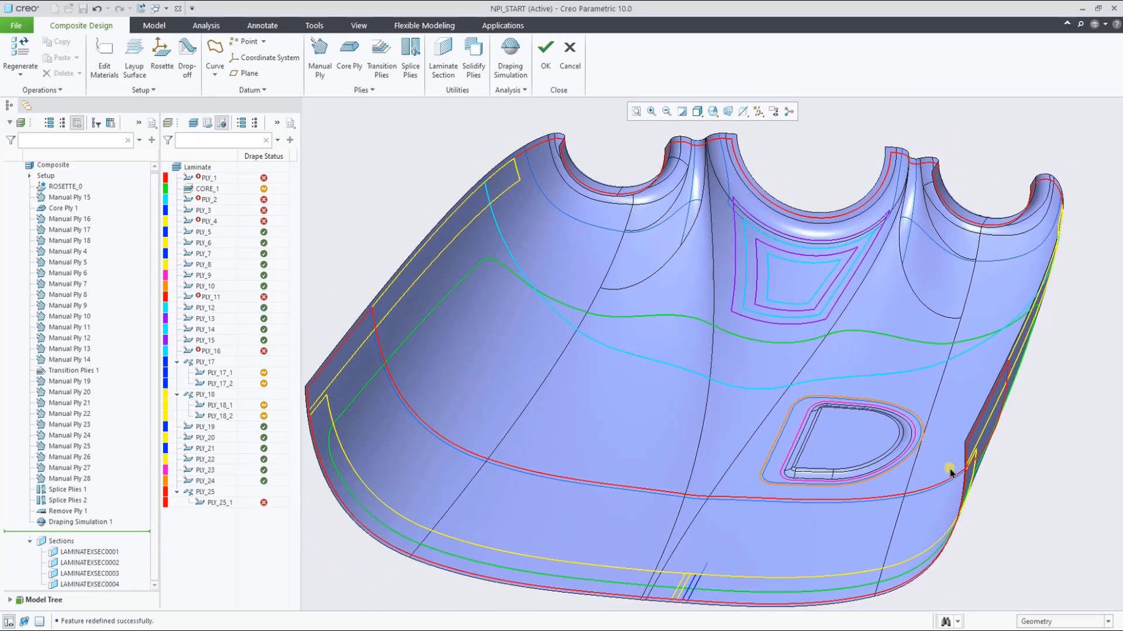
Inspect the draped shear results of PLY_1, CORE_1, PLY_5, PLY_10 and the following plies
click(205, 179)
click(216, 124)
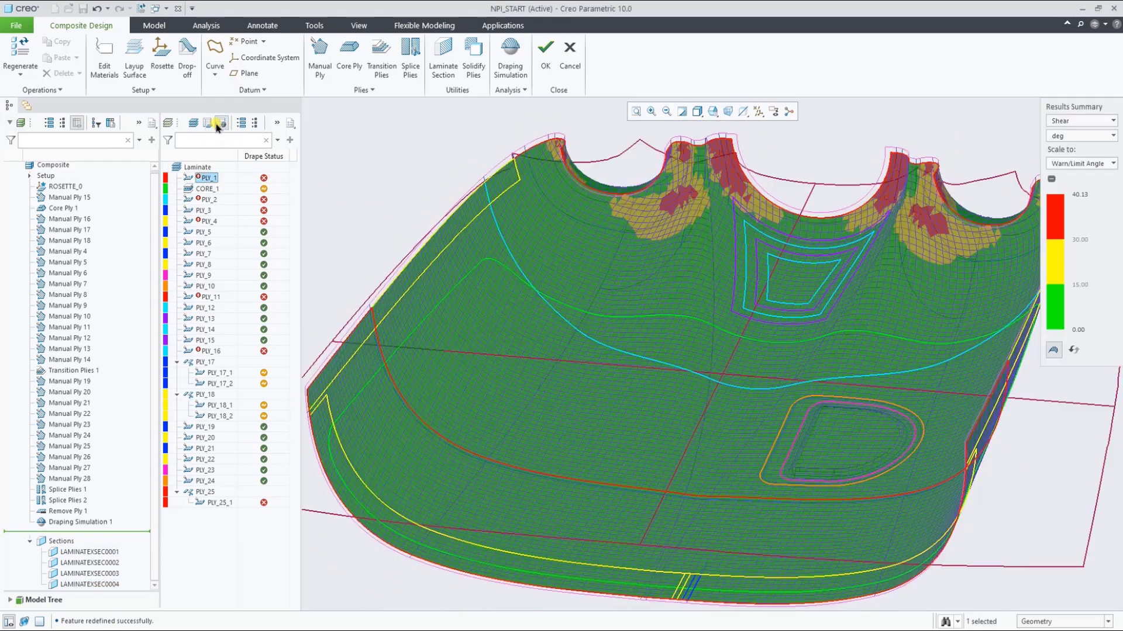
click(207, 188)
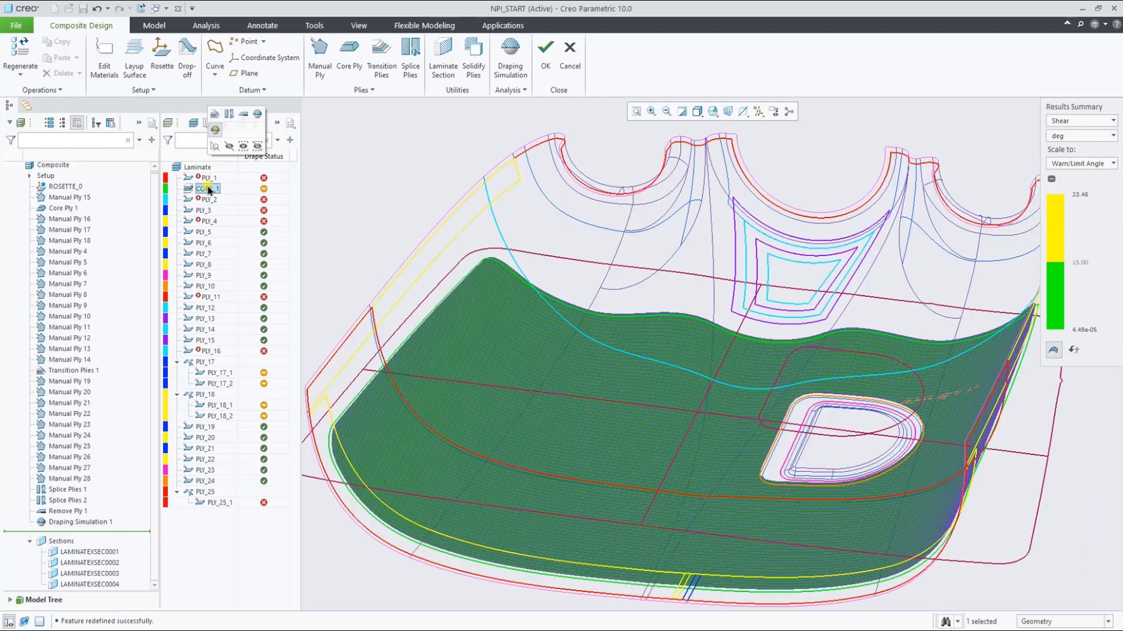
click(204, 232)
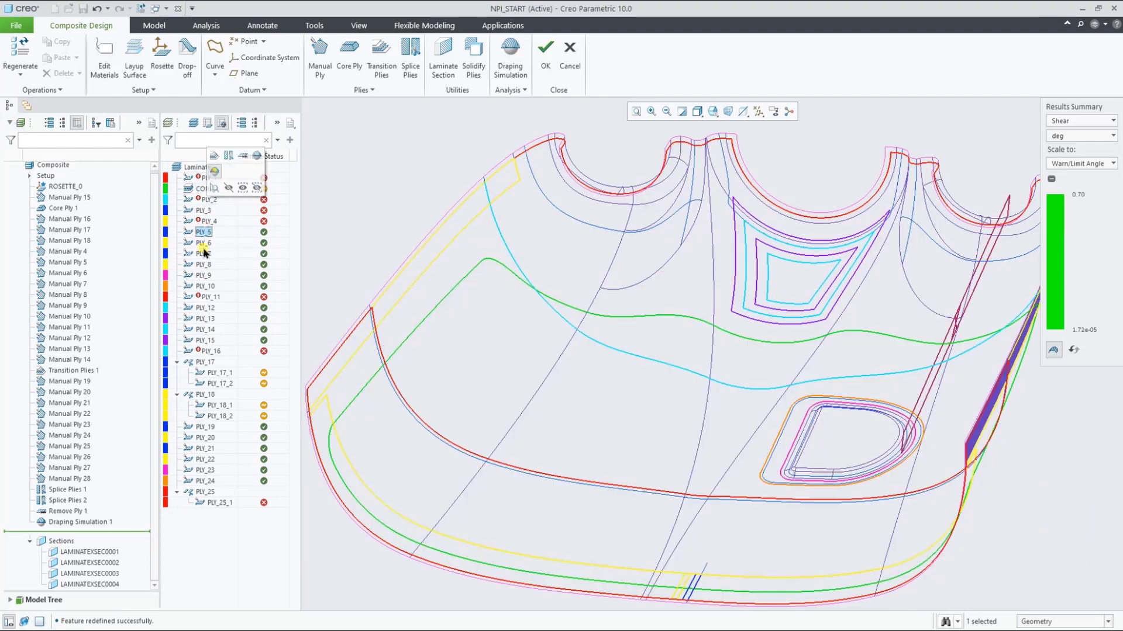
click(205, 255)
click(205, 286)
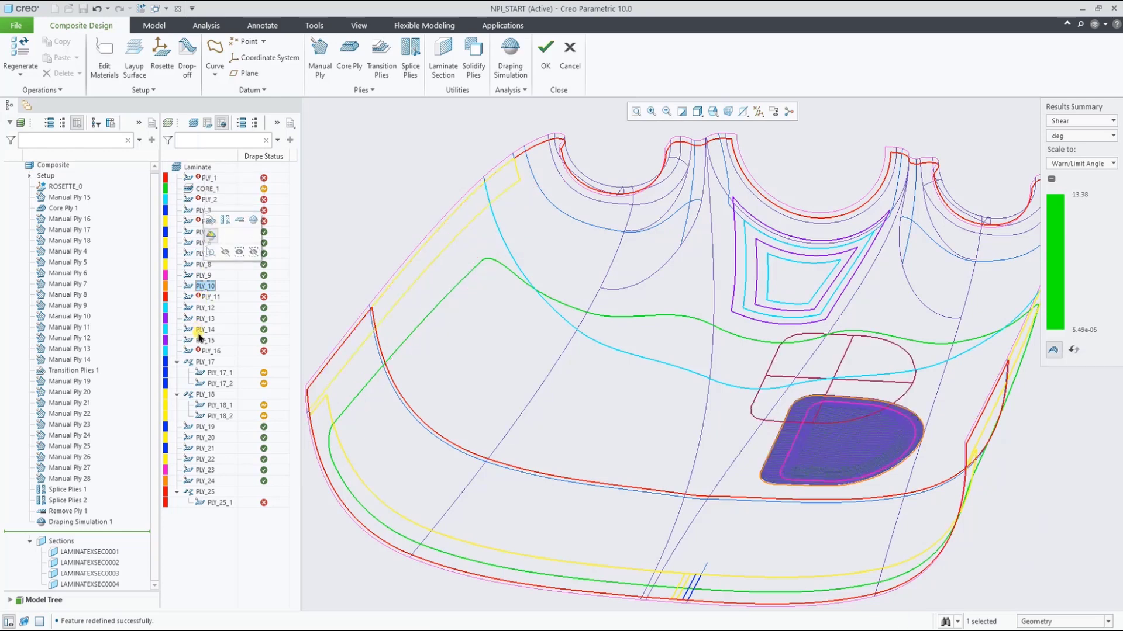
click(202, 319)
click(205, 340)
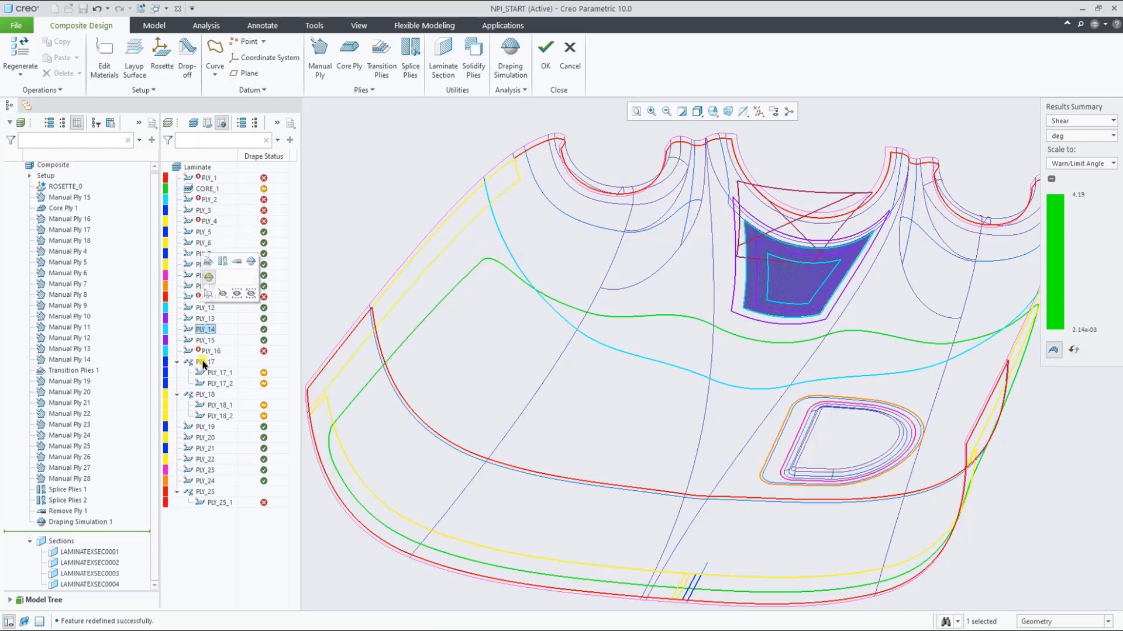
click(206, 351)
Inspect the drape results of PLY_17, PLY_18, PLY_21, PLY_25, PLY_14 and PLY_2
click(204, 362)
click(205, 394)
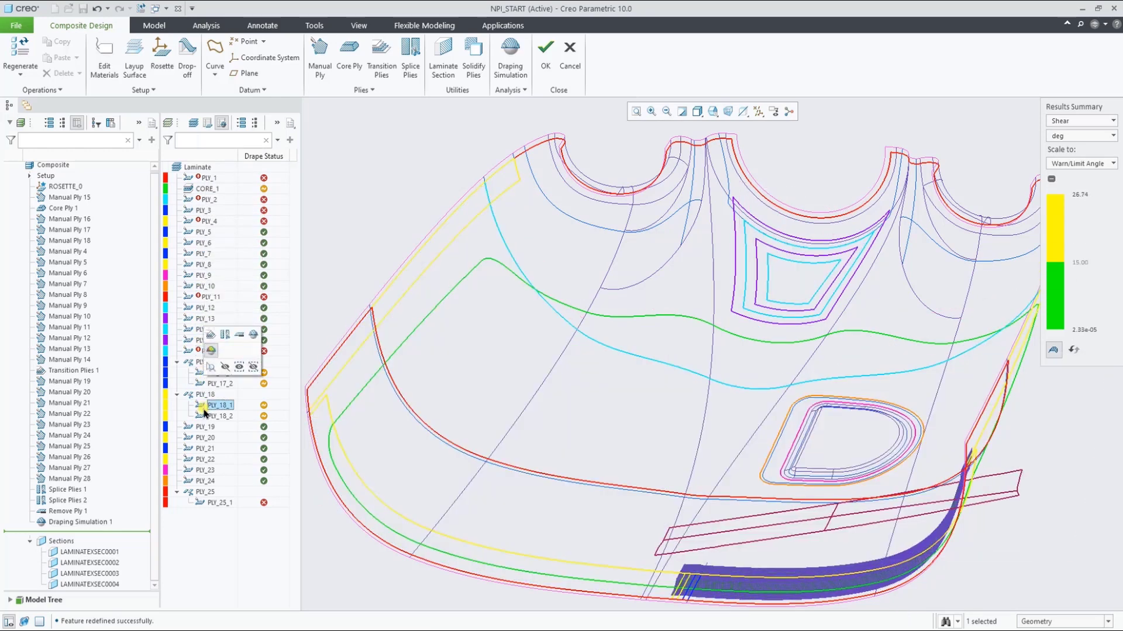
click(204, 428)
click(205, 438)
click(205, 448)
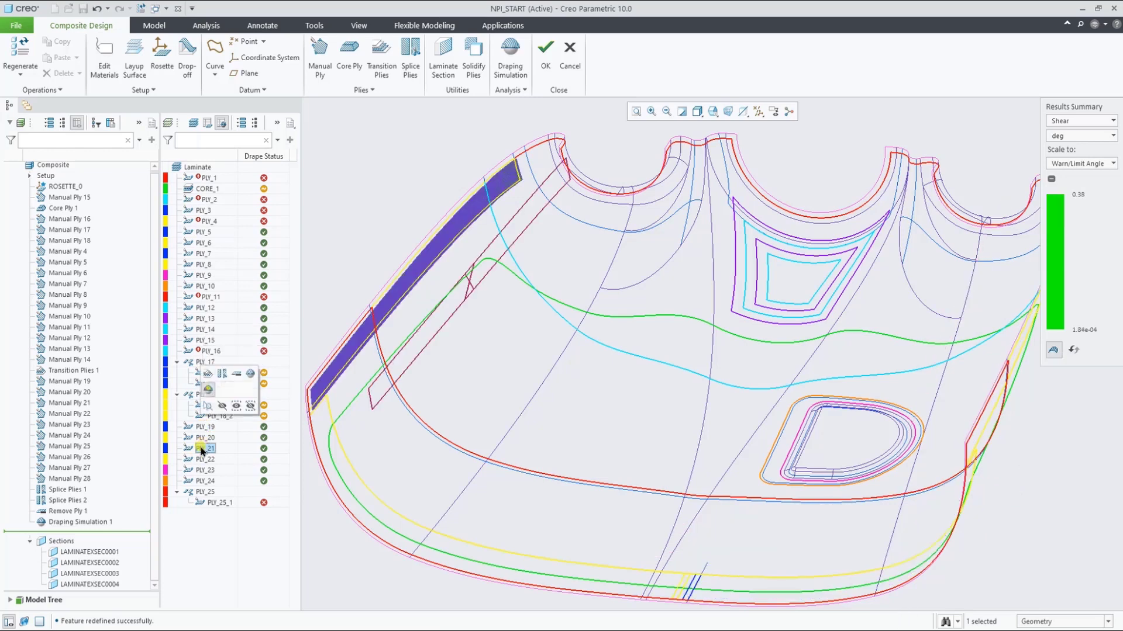
click(204, 492)
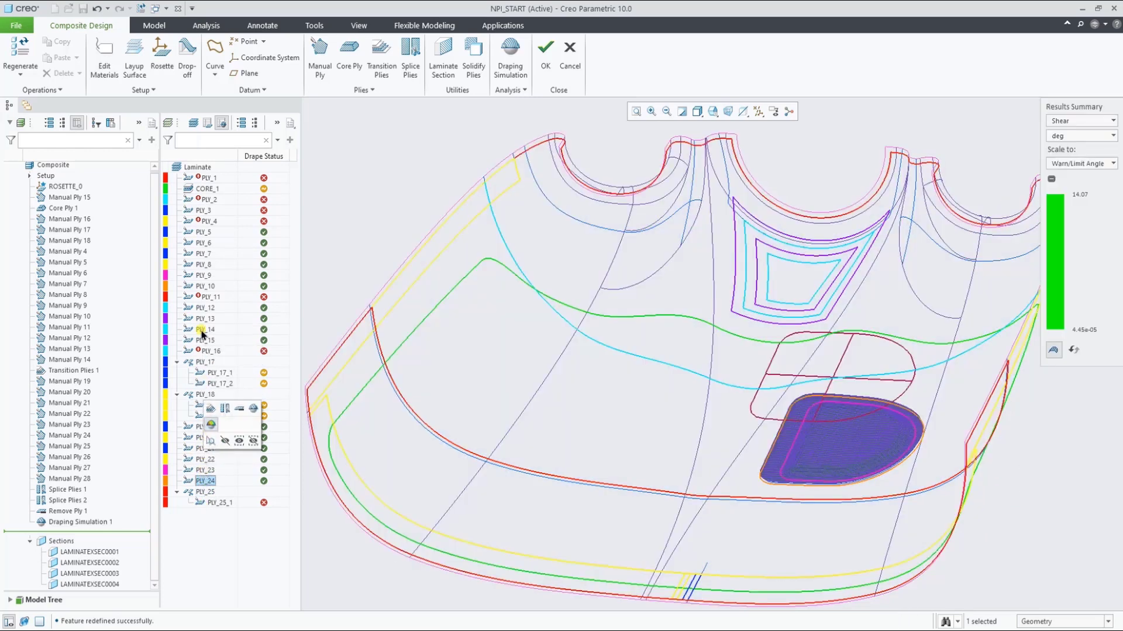
click(205, 329)
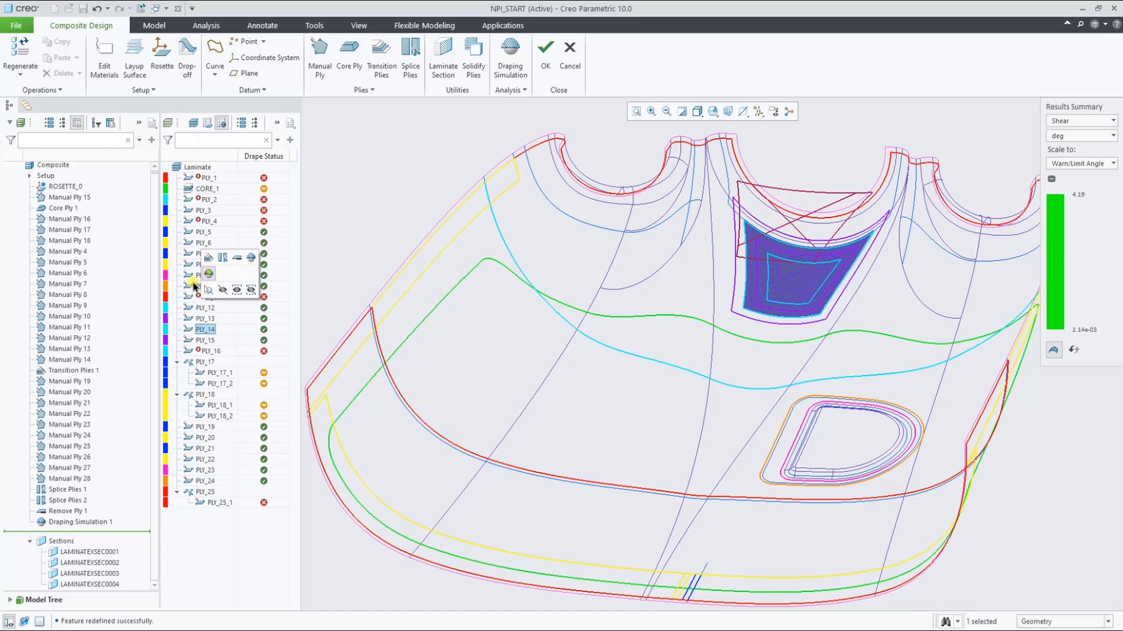
click(199, 222)
click(205, 199)
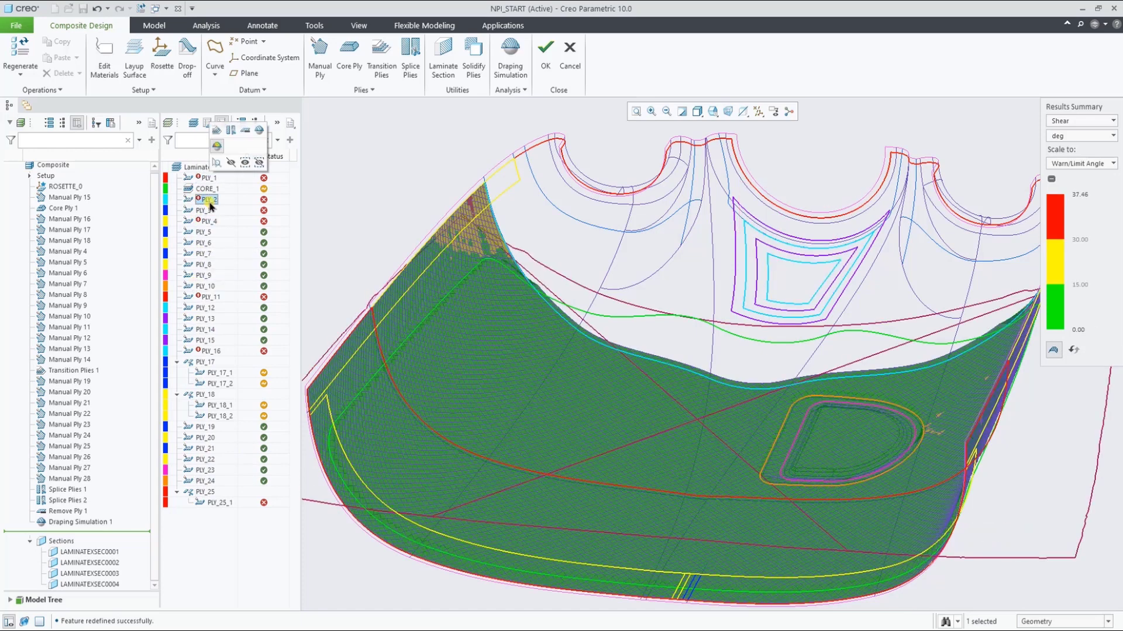
click(359, 194)
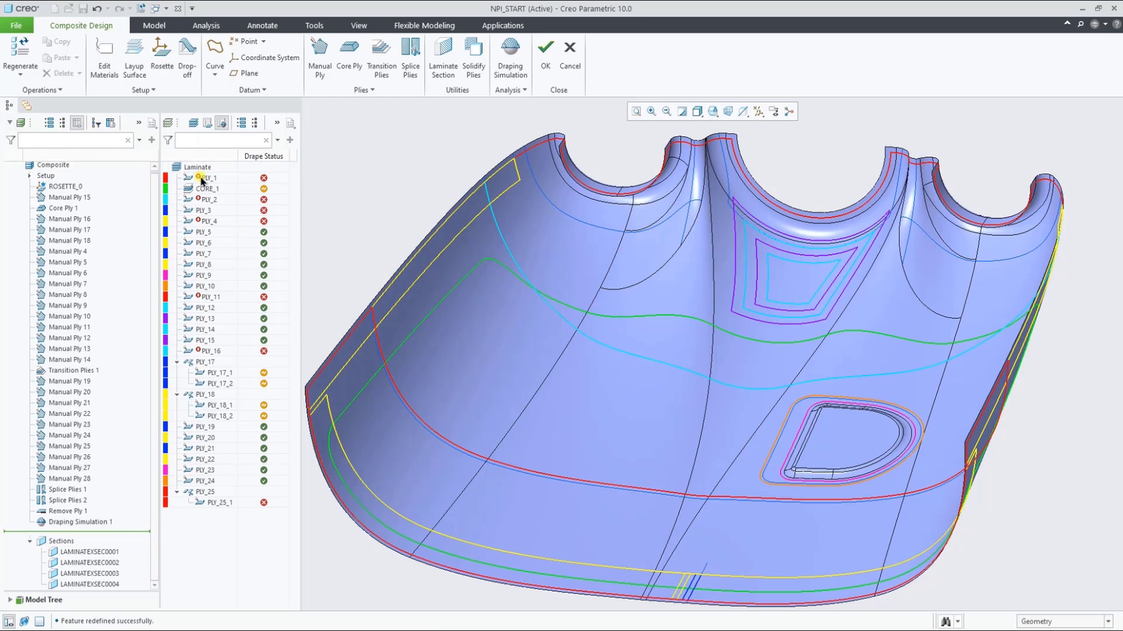
Inspect the drape results of PLY_11, PLY_25_1 and PLY_18_2, peaking at 29.39 deg
mouse_move(202, 180)
click(199, 299)
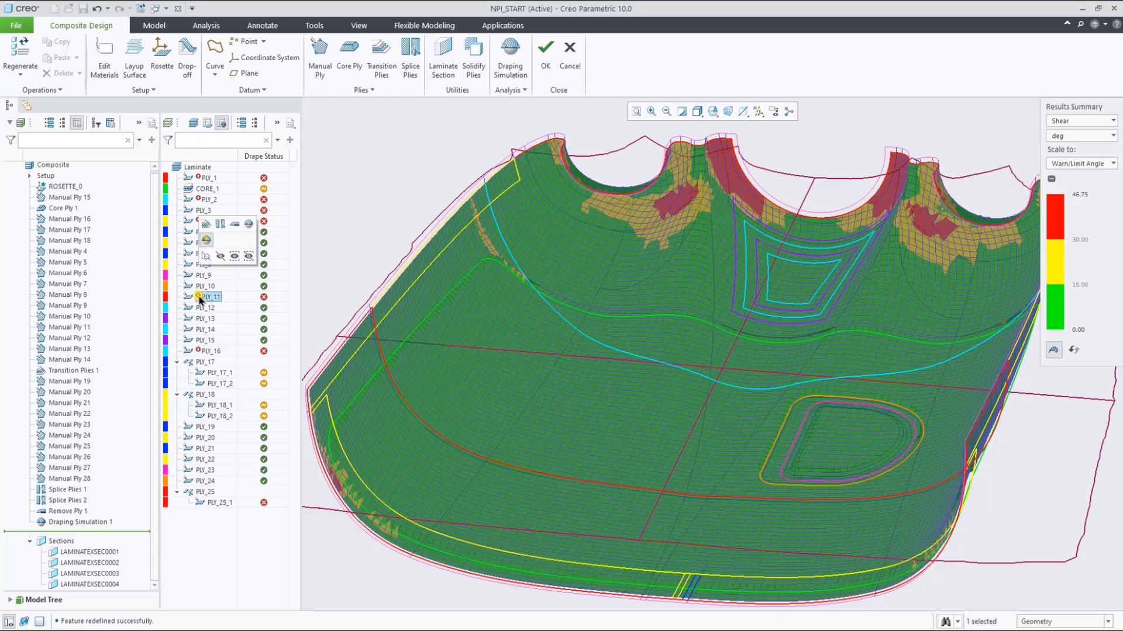
click(202, 495)
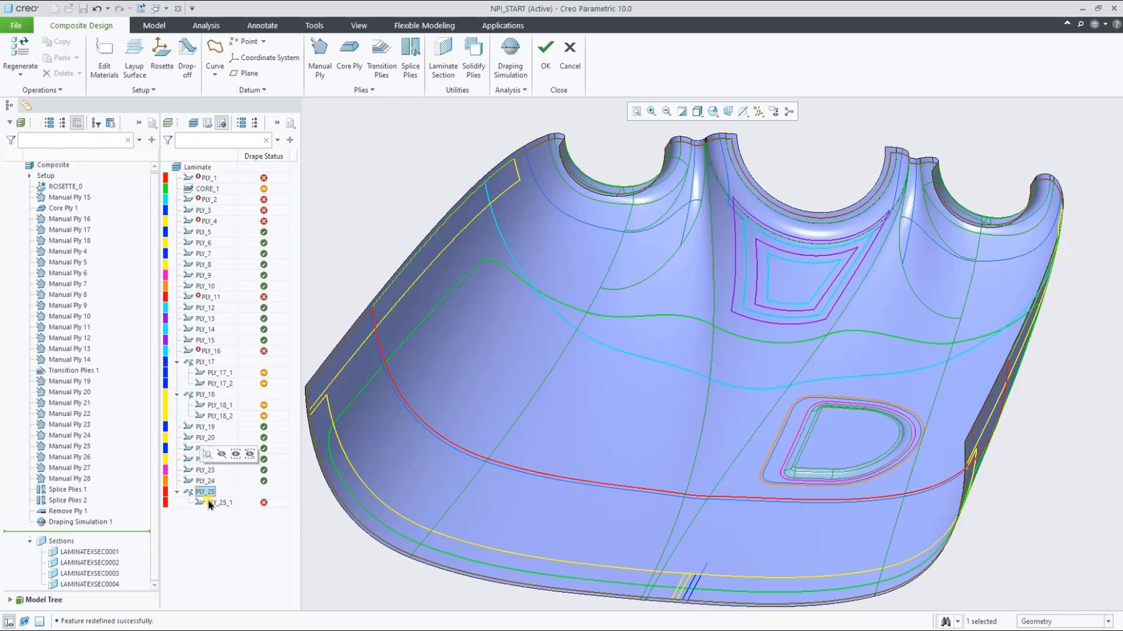
click(209, 503)
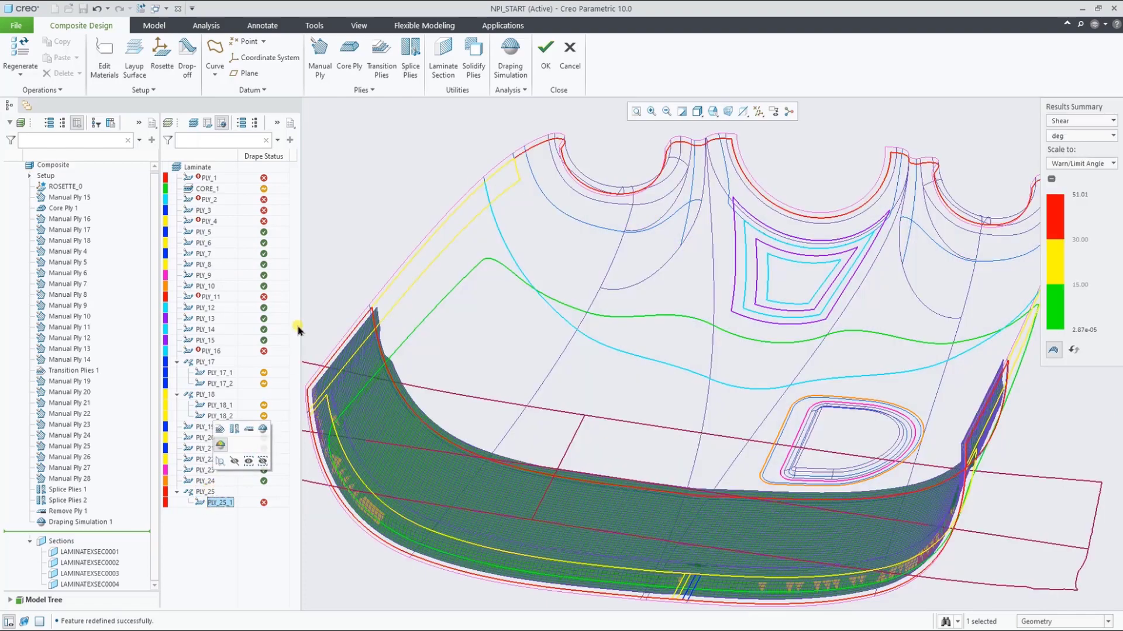
click(319, 273)
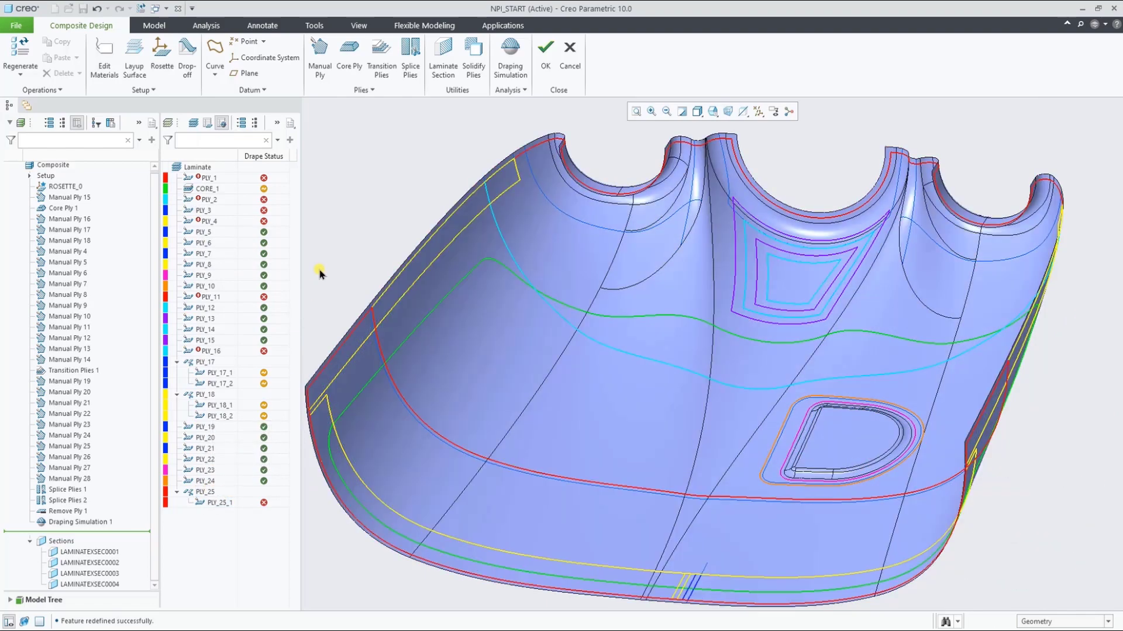
click(220, 415)
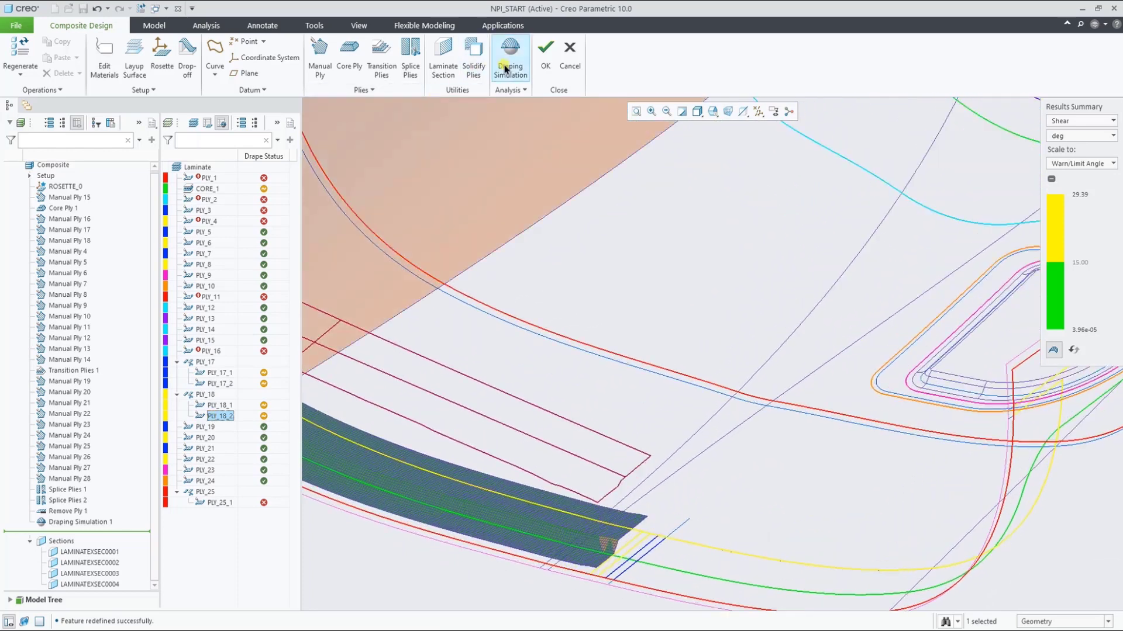
Edit Draping Simulation 1, compare 'Drape over underlying plies' off and on, and keep it on
click(509, 69)
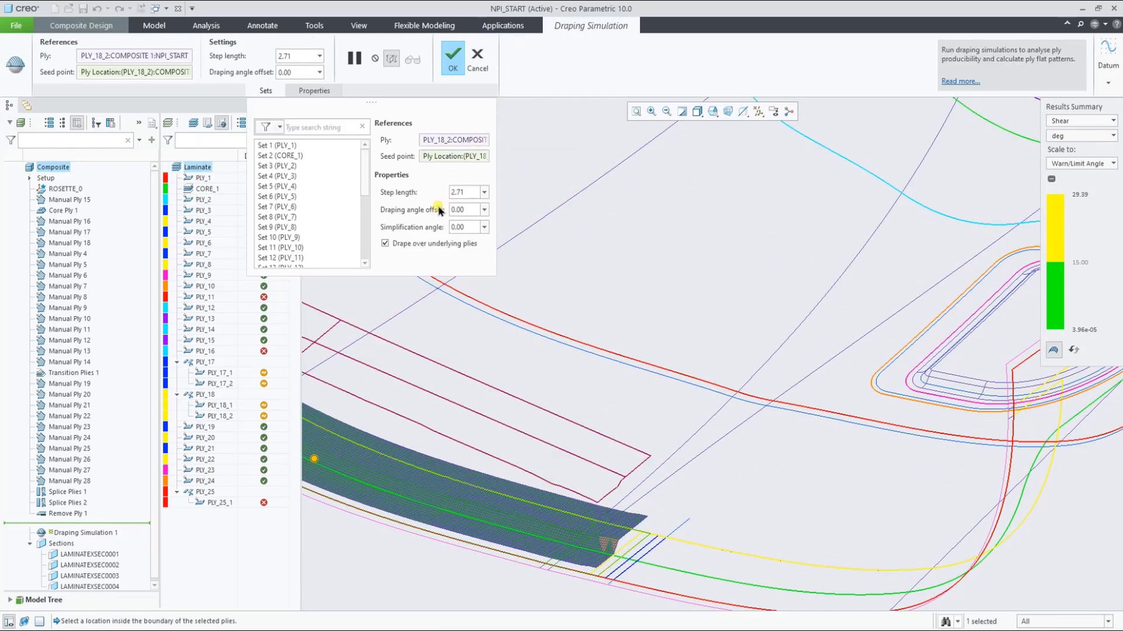
click(408, 246)
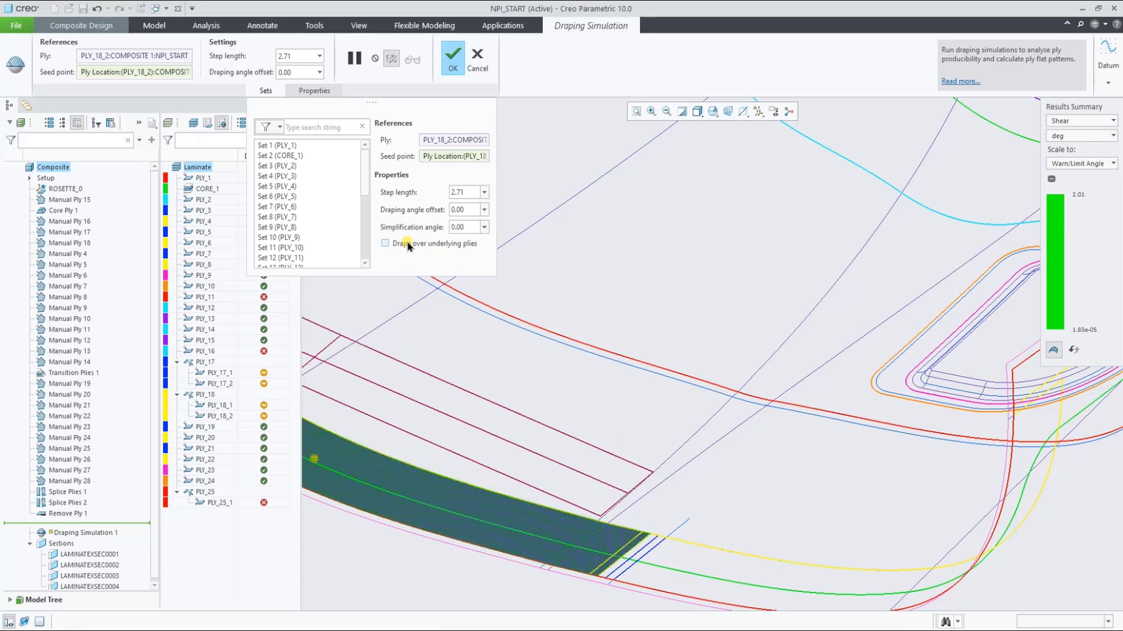
click(408, 246)
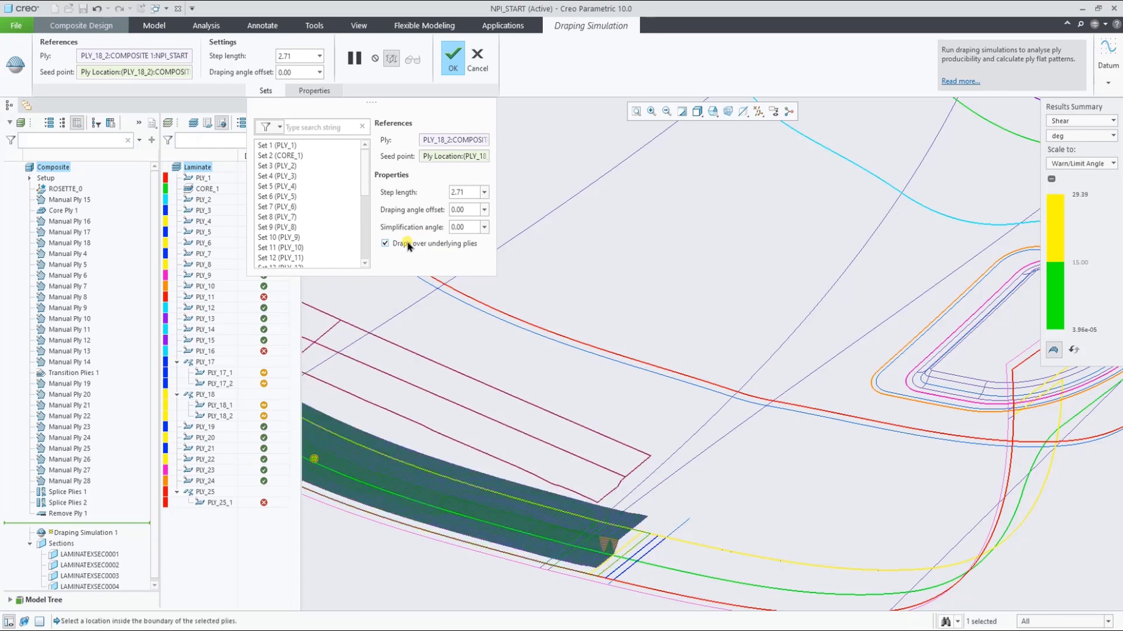
click(408, 244)
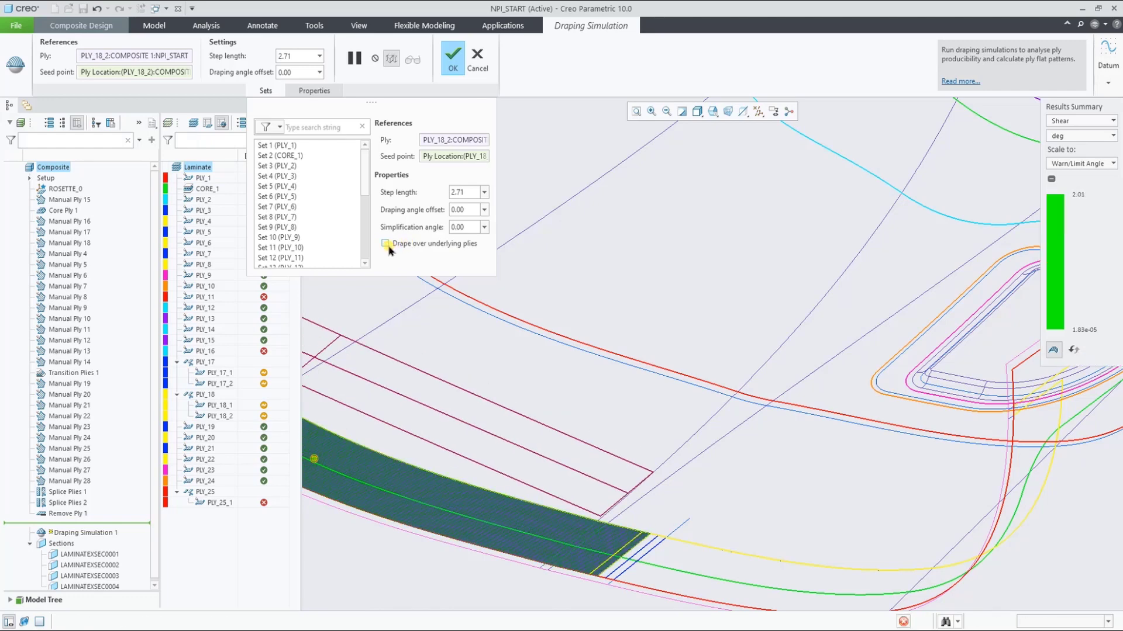
click(387, 244)
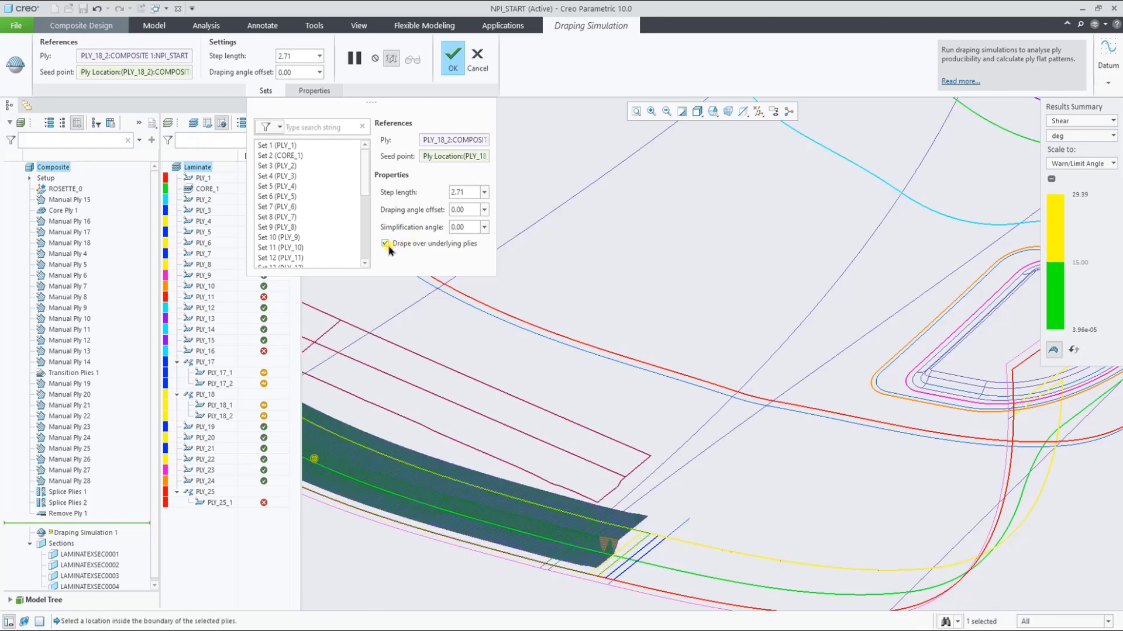
click(386, 244)
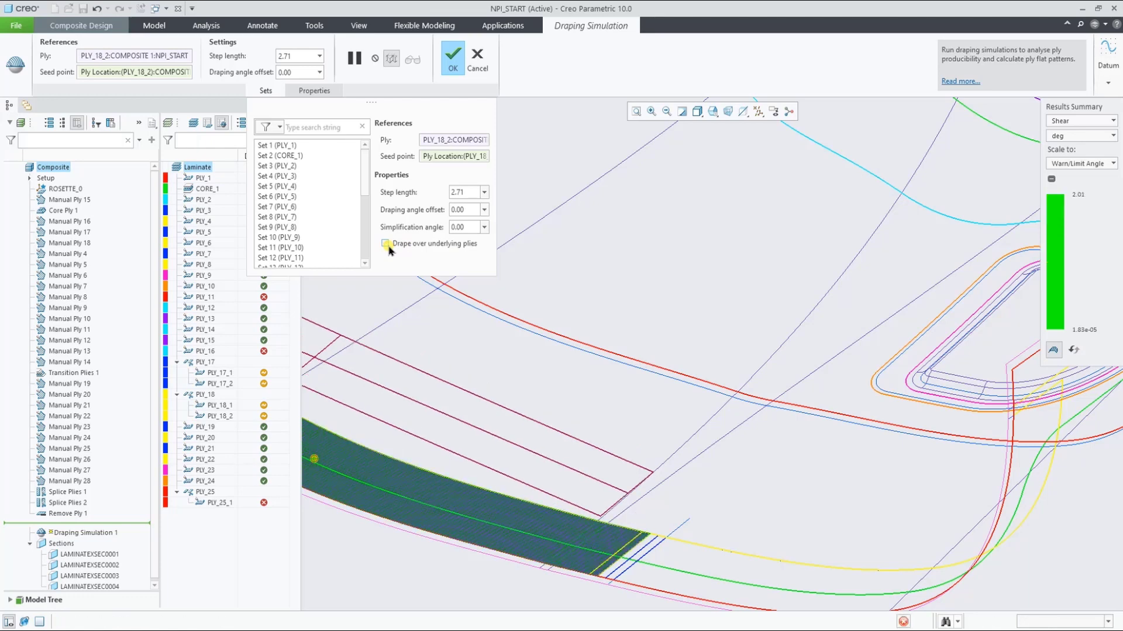
click(387, 245)
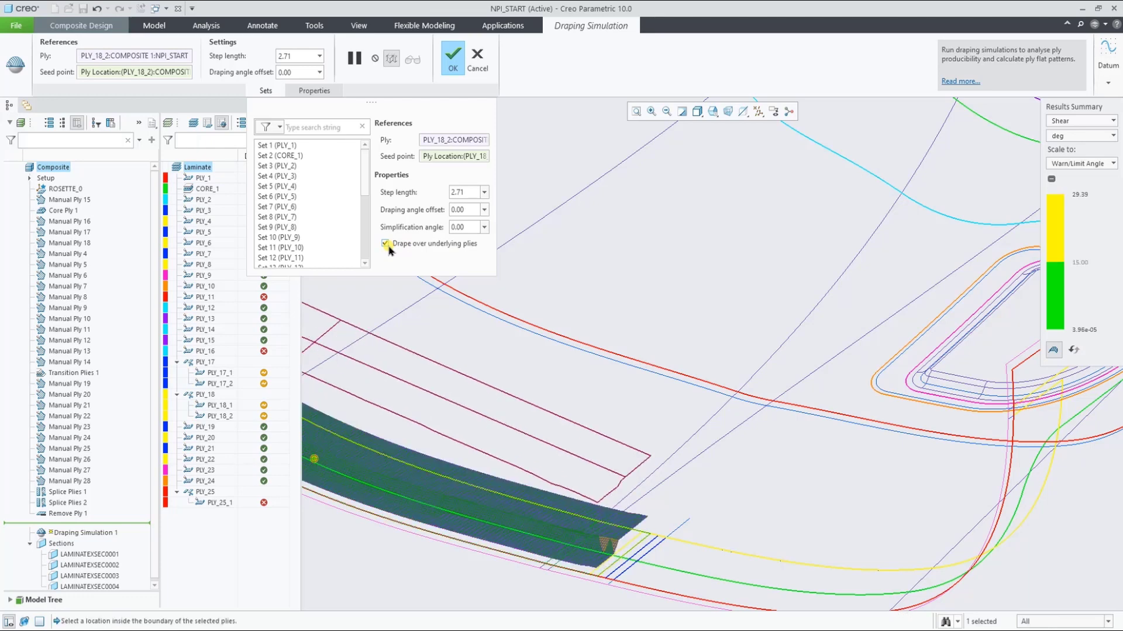
click(453, 71)
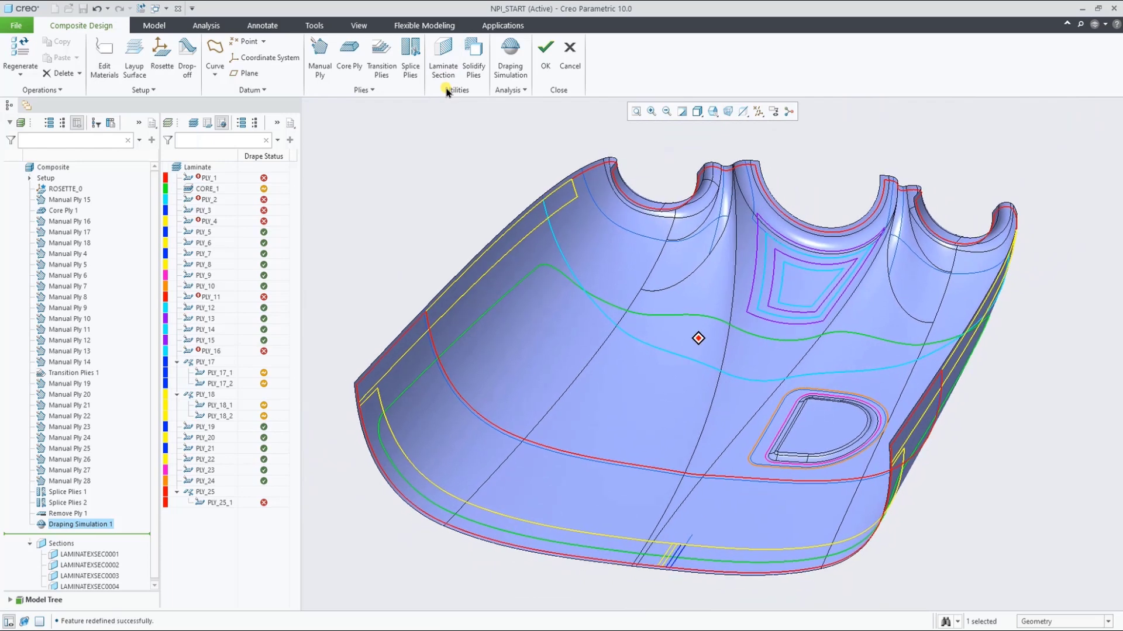
Preview the ply flat-pattern export layout around PLY_18_1 and close it without exporting
click(509, 90)
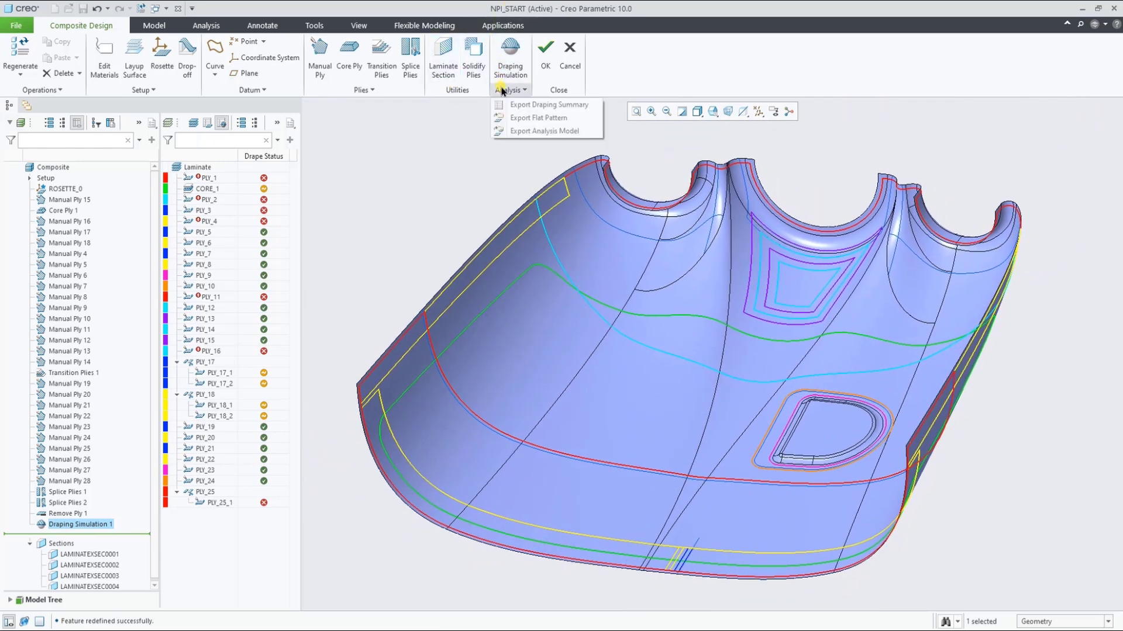
click(507, 118)
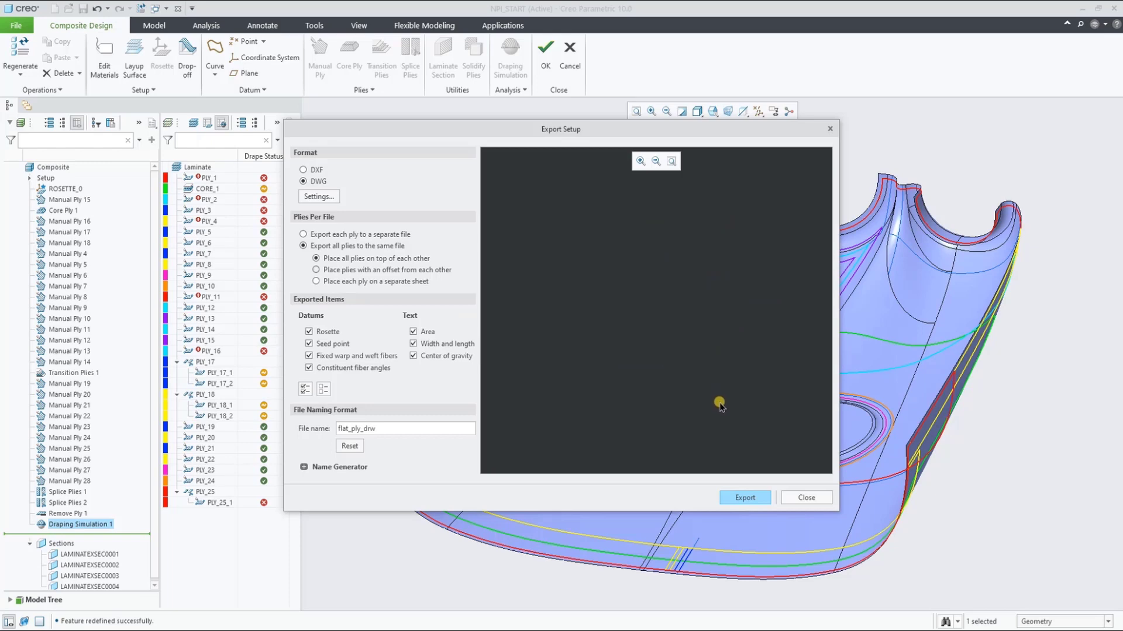
scroll(719, 404, down, 5)
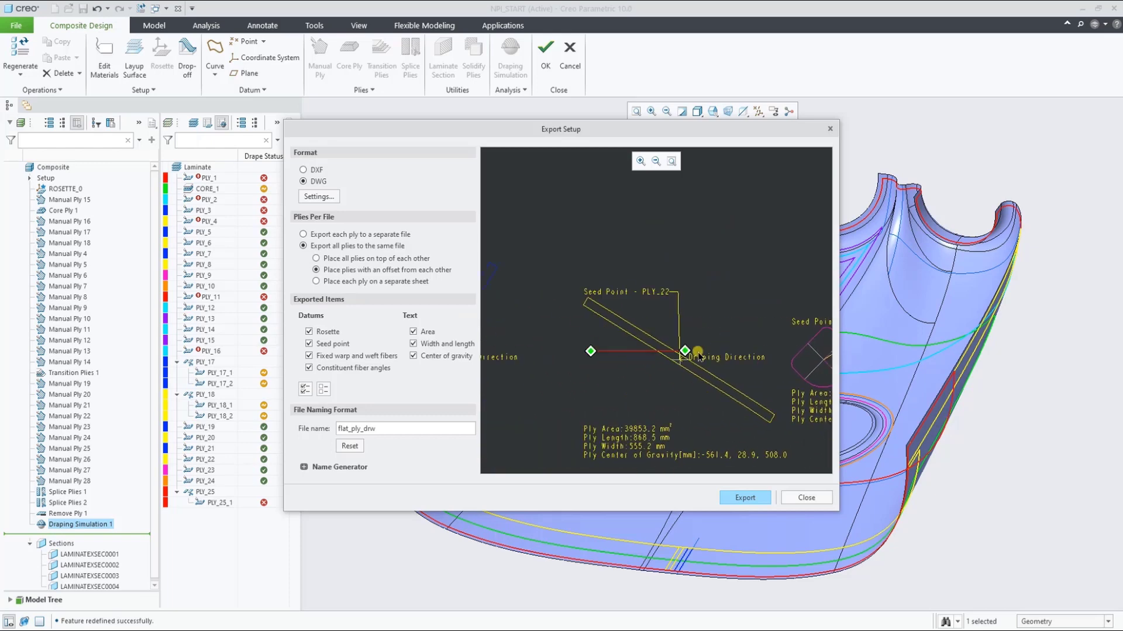
middle_drag(698, 354, 717, 474)
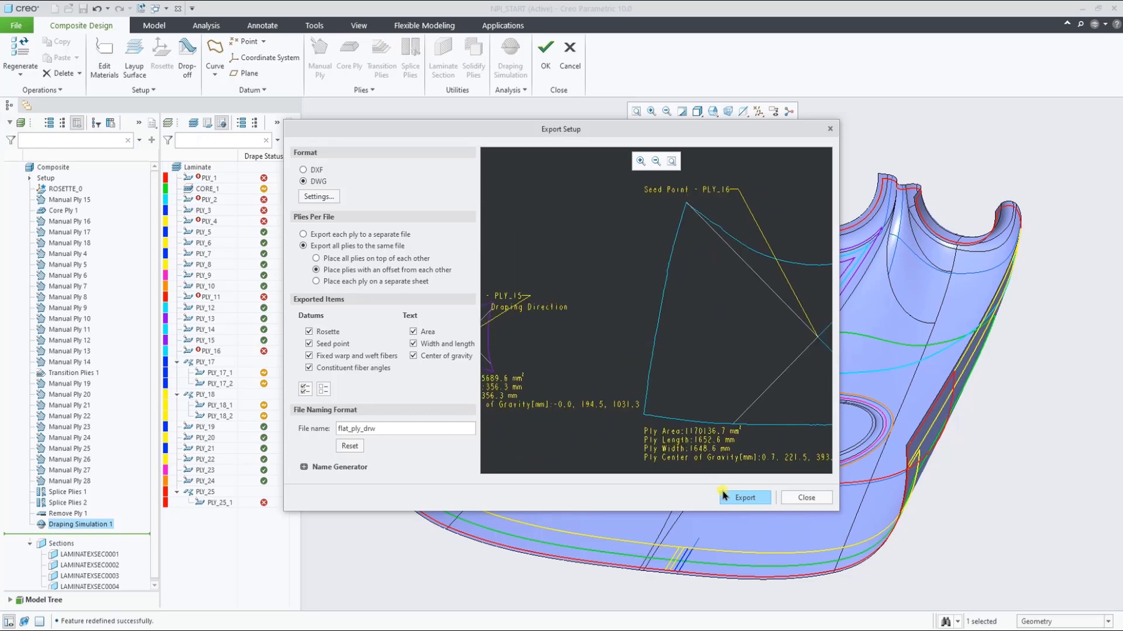
click(806, 499)
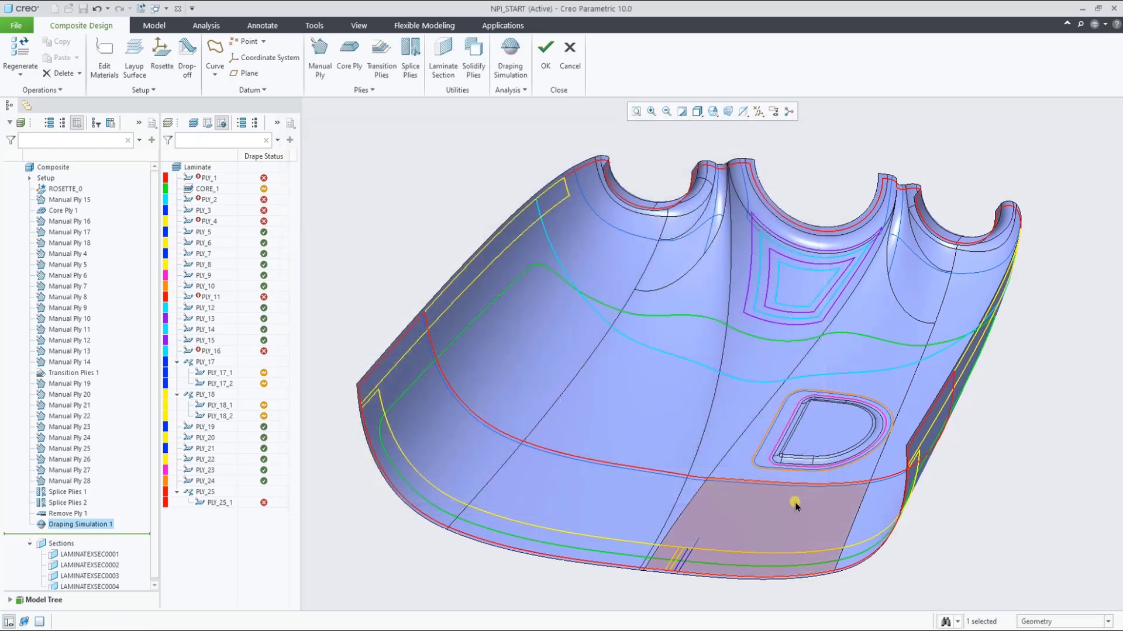
click(438, 219)
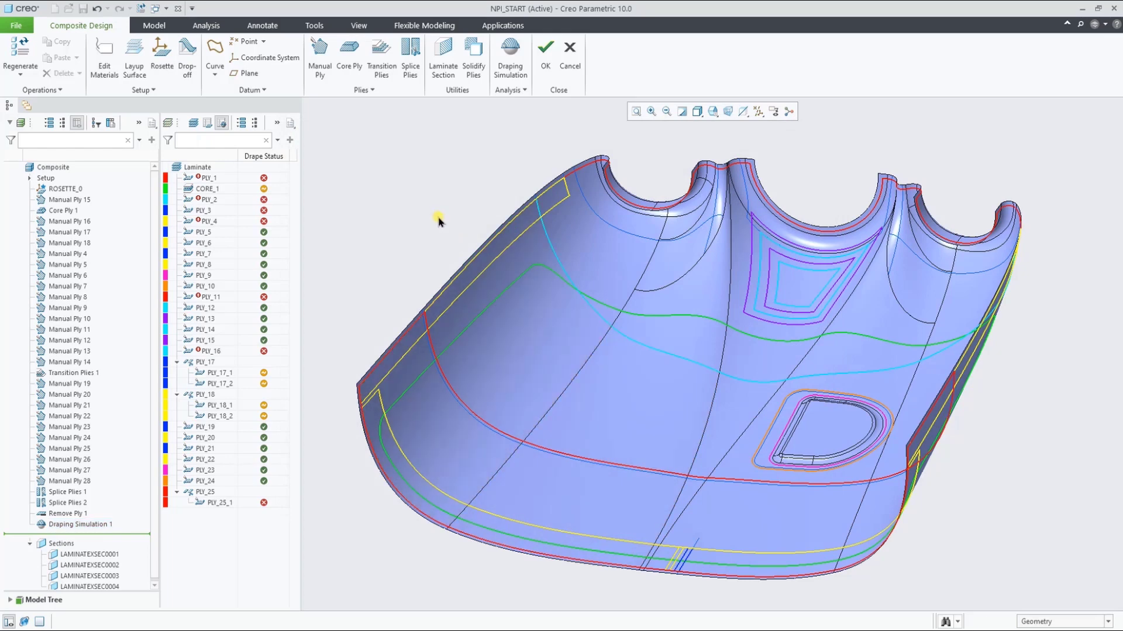
click(507, 90)
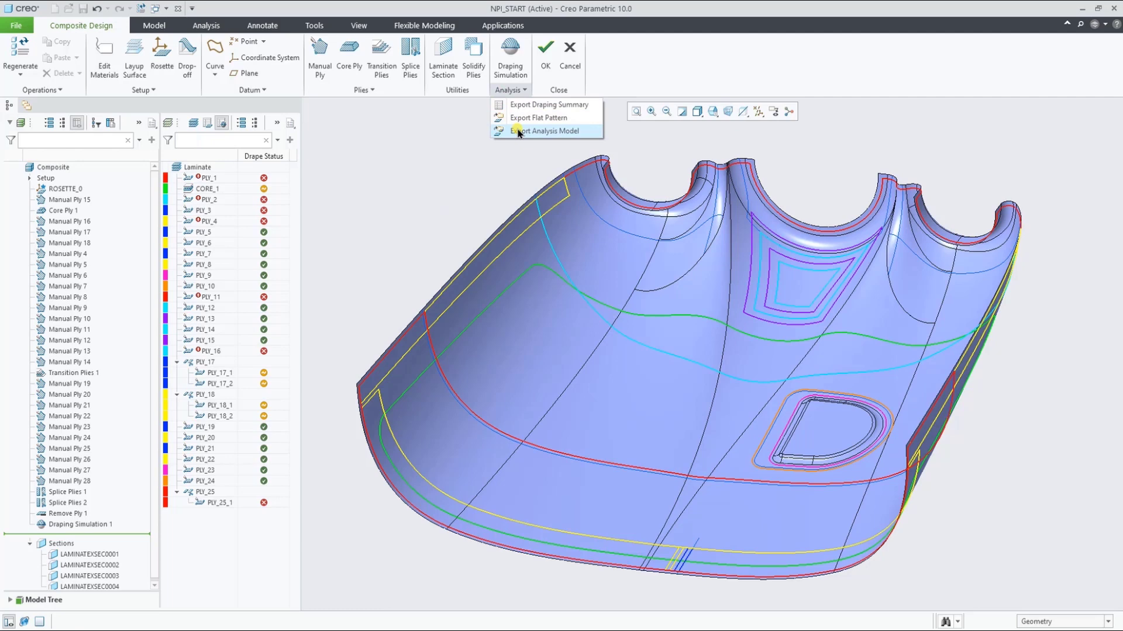
click(518, 131)
click(541, 158)
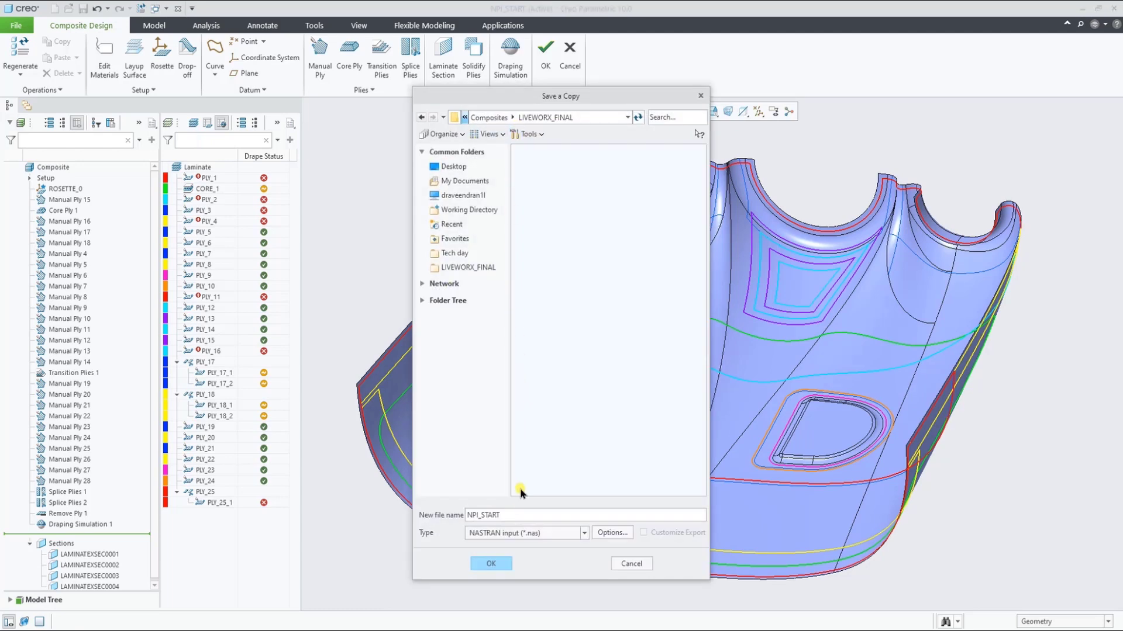
click(520, 533)
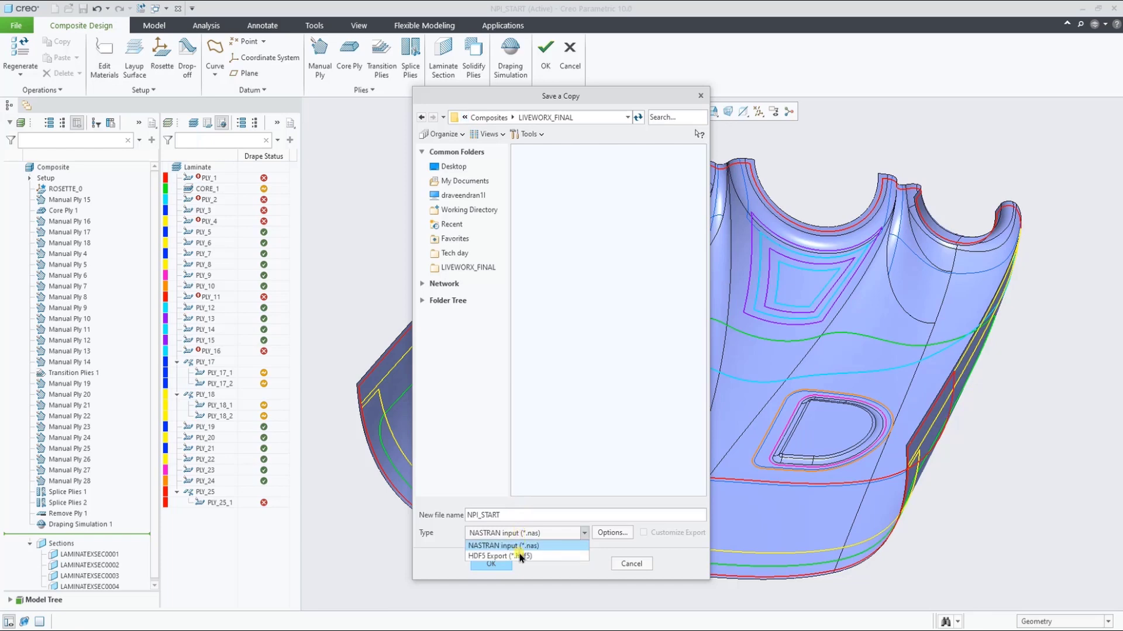
click(519, 556)
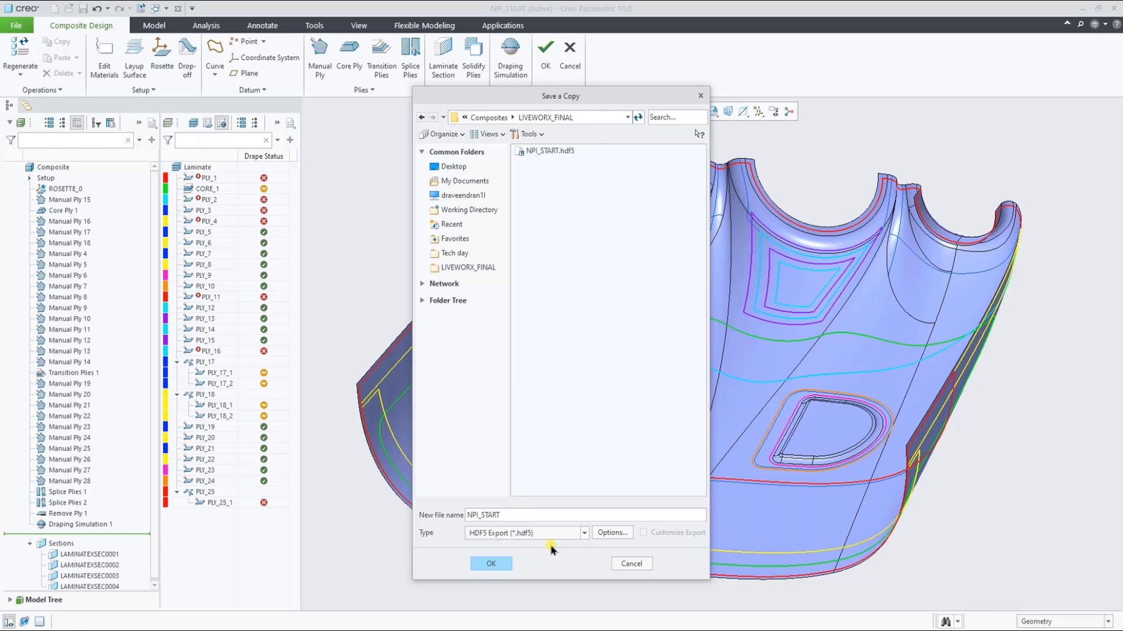
click(610, 534)
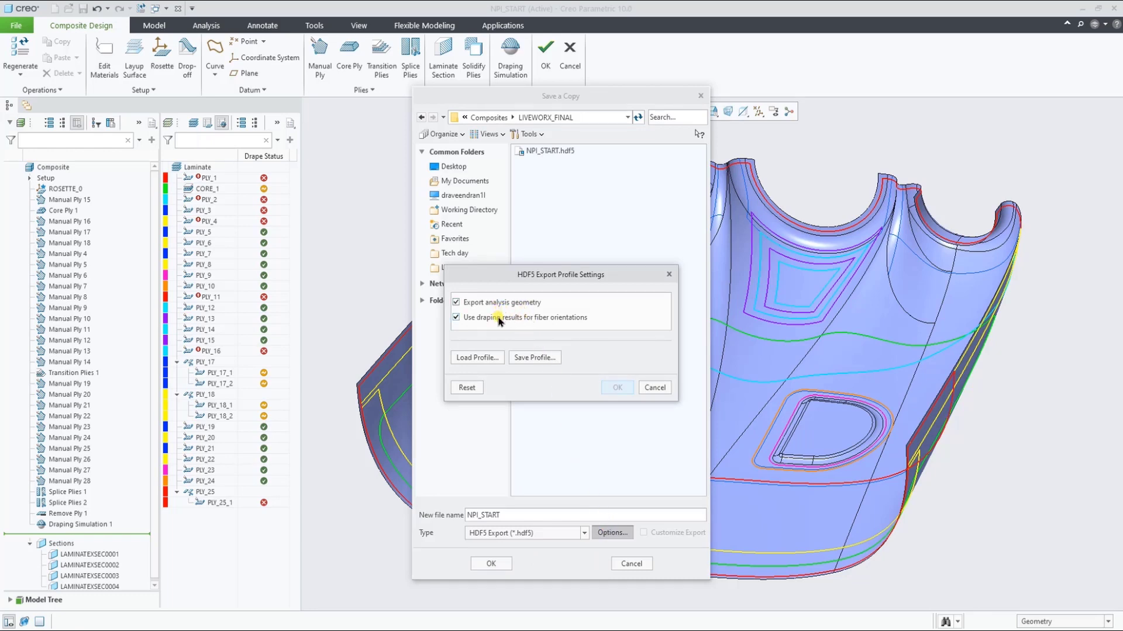
click(653, 388)
Finish Composite Design without saving a model copy and switch to the Simulate application
click(629, 564)
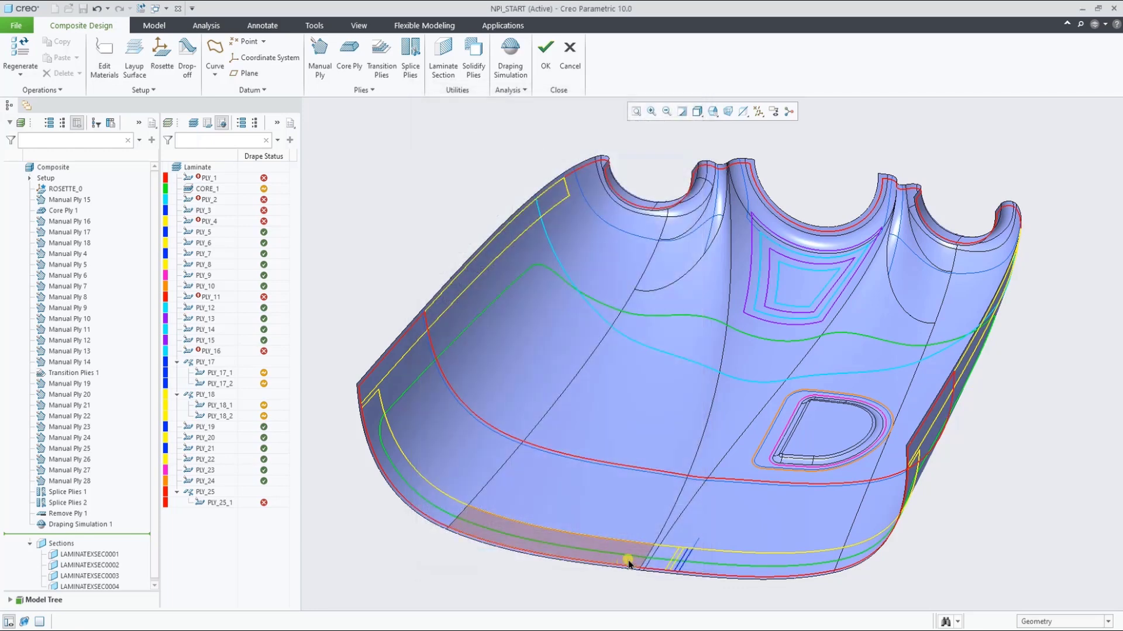
click(905, 517)
click(546, 56)
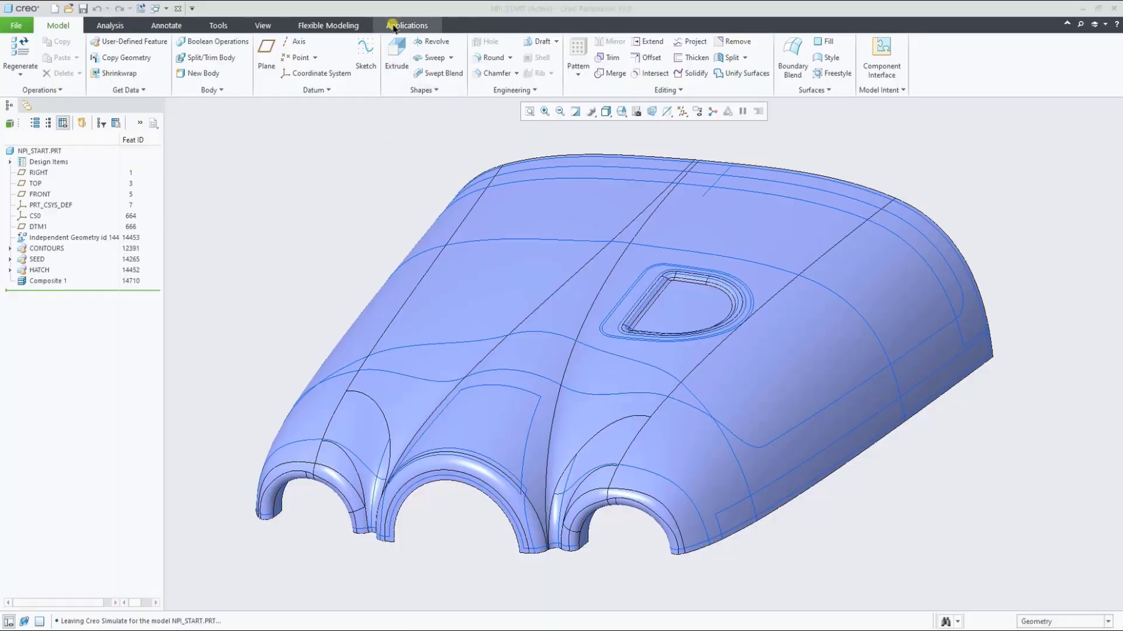
click(406, 25)
click(150, 56)
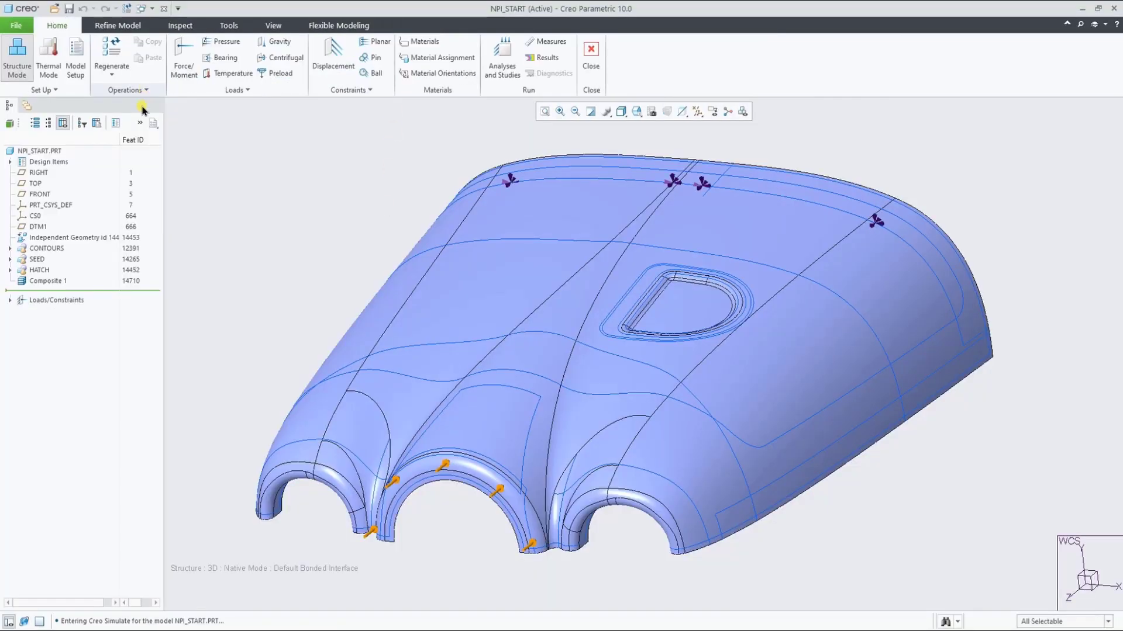
Review and accept the existing Load1 and Constraint1 definitions
click(10, 300)
click(21, 311)
click(62, 321)
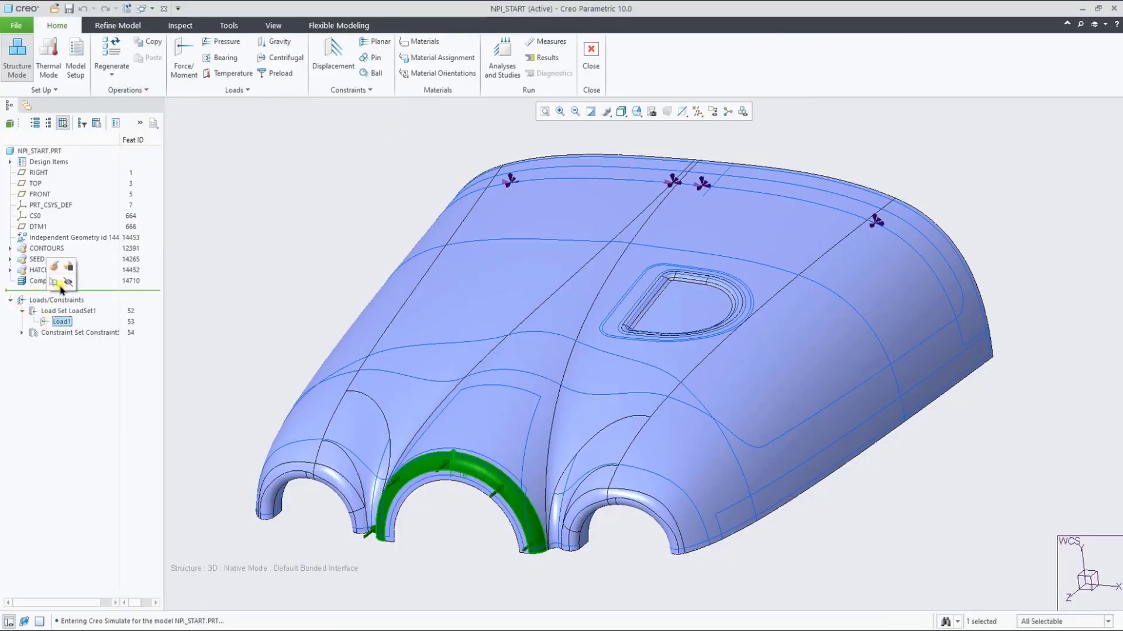
click(57, 266)
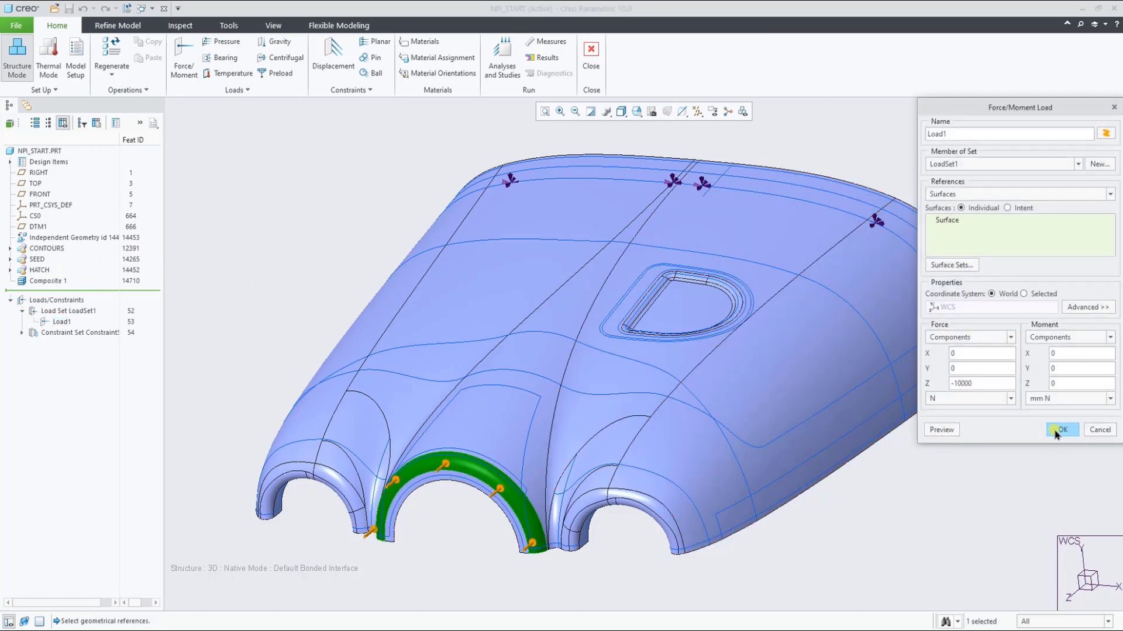
click(1056, 431)
click(22, 333)
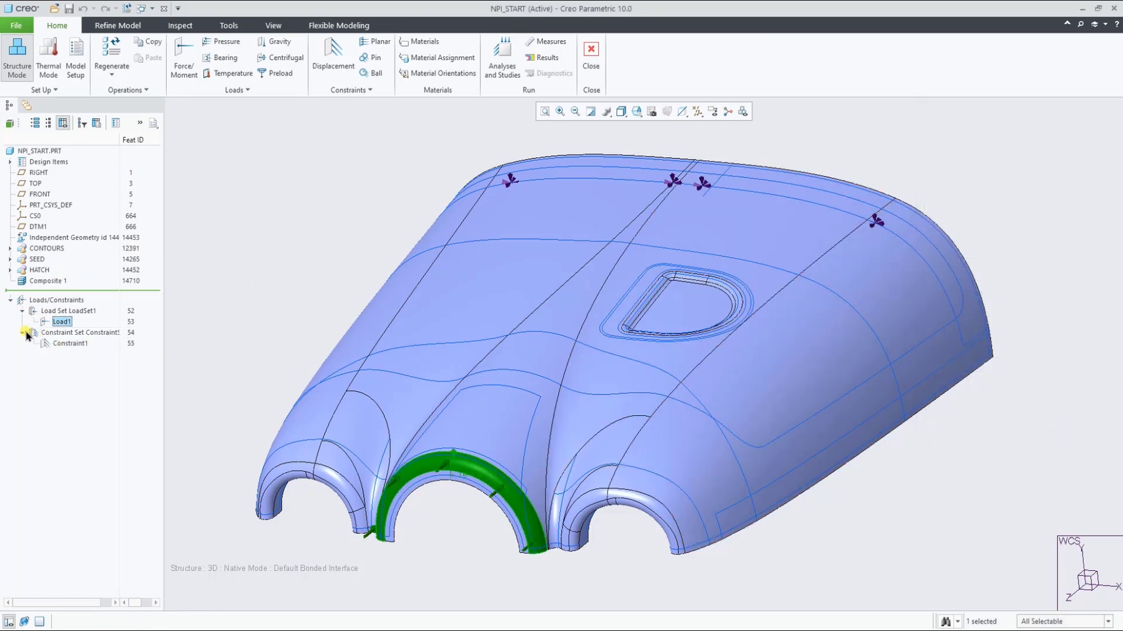
click(69, 343)
click(78, 294)
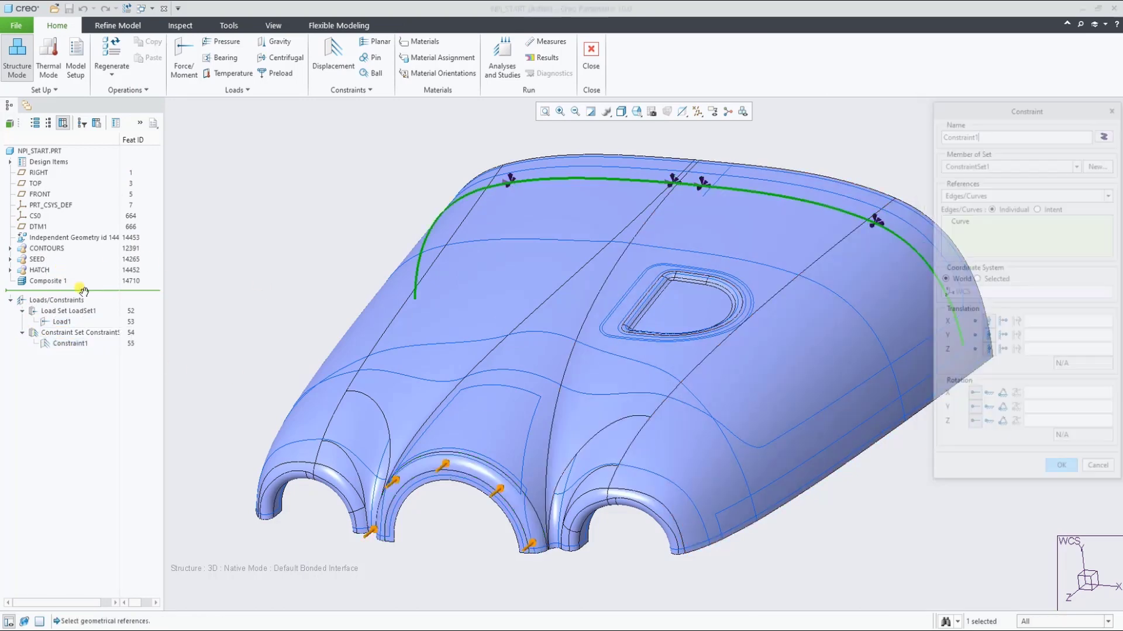
click(1063, 469)
Create a new static analysis Analysis1 and run it
click(496, 70)
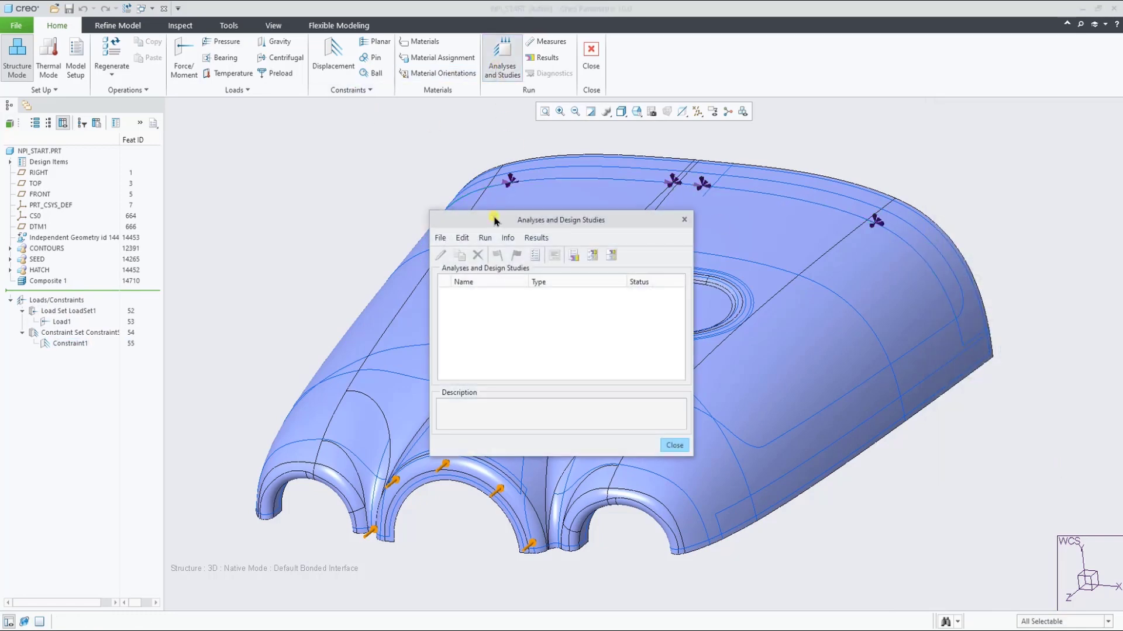
click(443, 234)
click(471, 257)
click(640, 595)
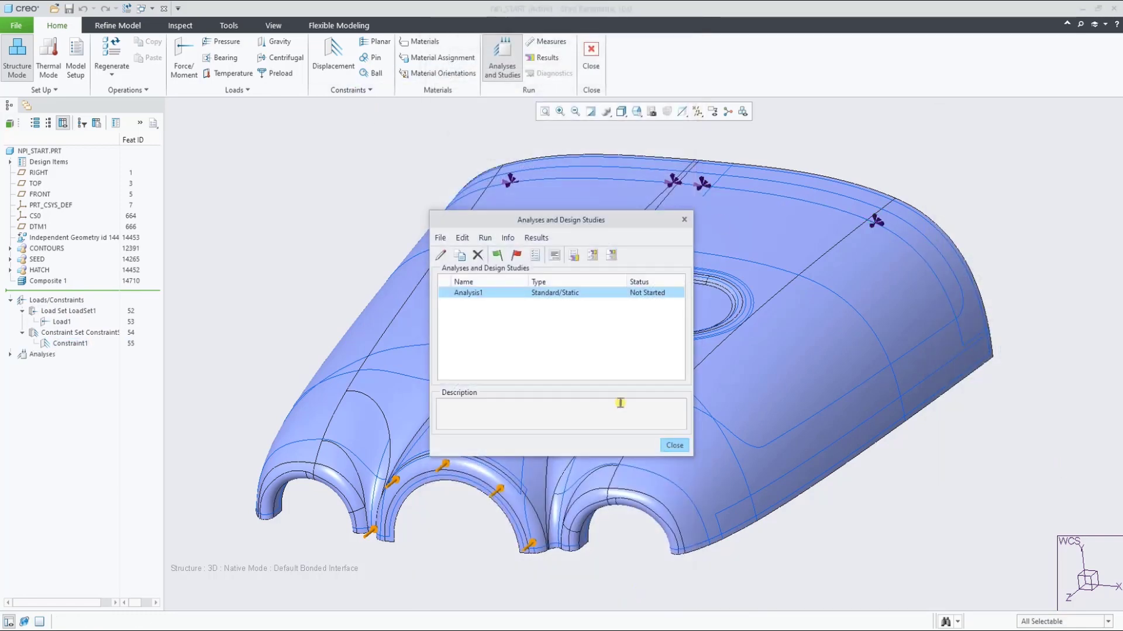
click(498, 255)
key(Return)
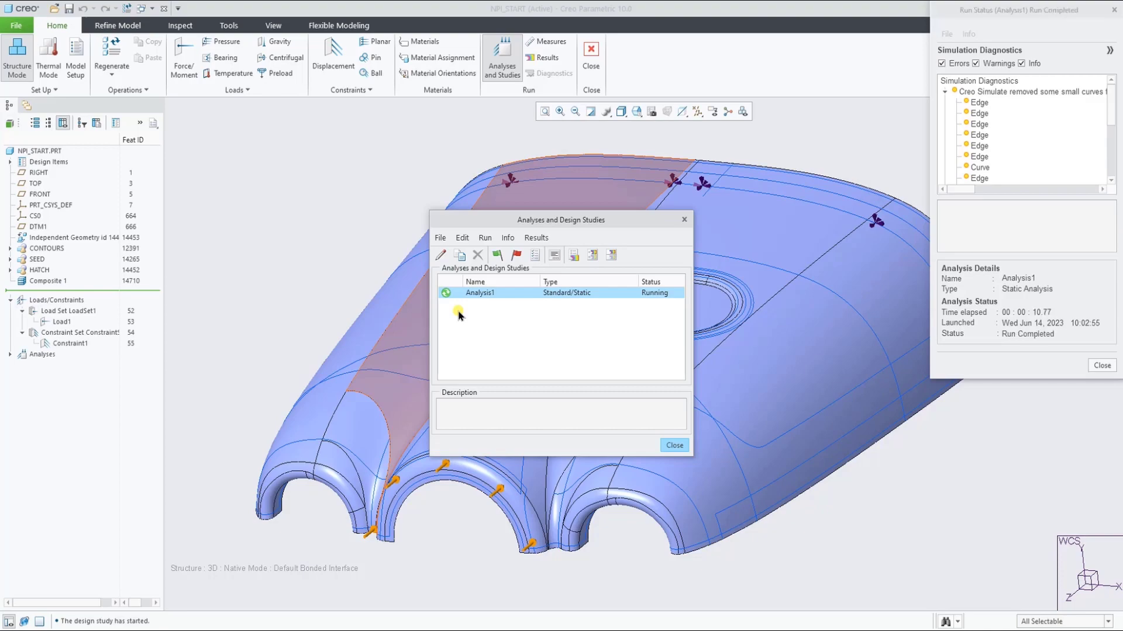
Show Analysis1 displacement on the deformed shape with transparent undeformed overlay, then exit without saving
click(573, 256)
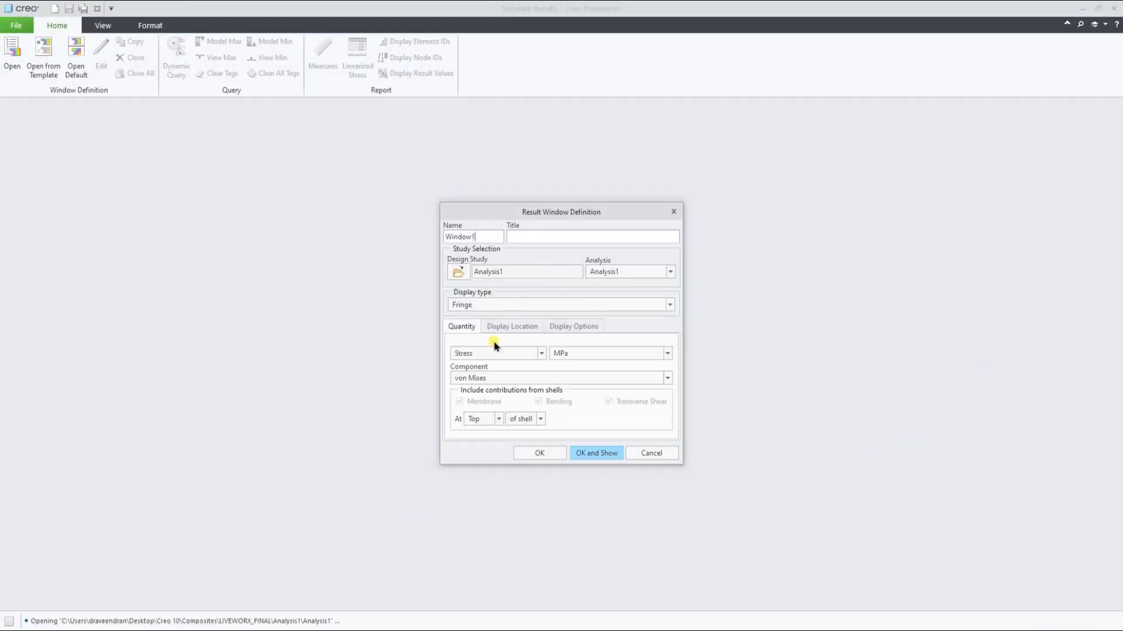
click(494, 353)
click(491, 376)
click(550, 327)
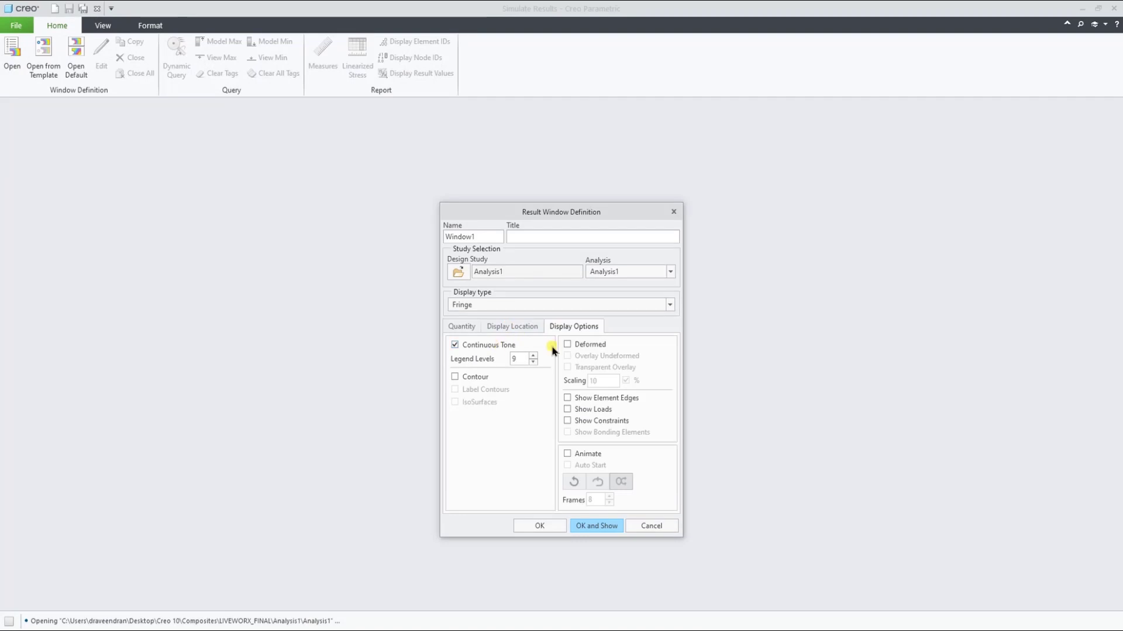
click(567, 345)
click(567, 356)
click(567, 367)
click(595, 526)
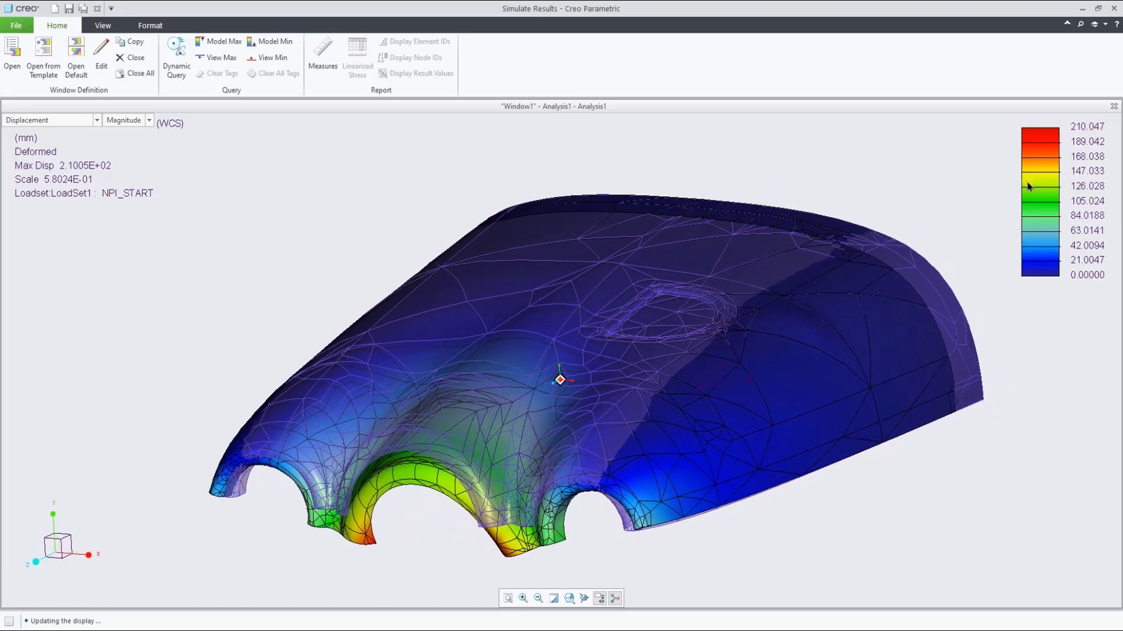
click(97, 9)
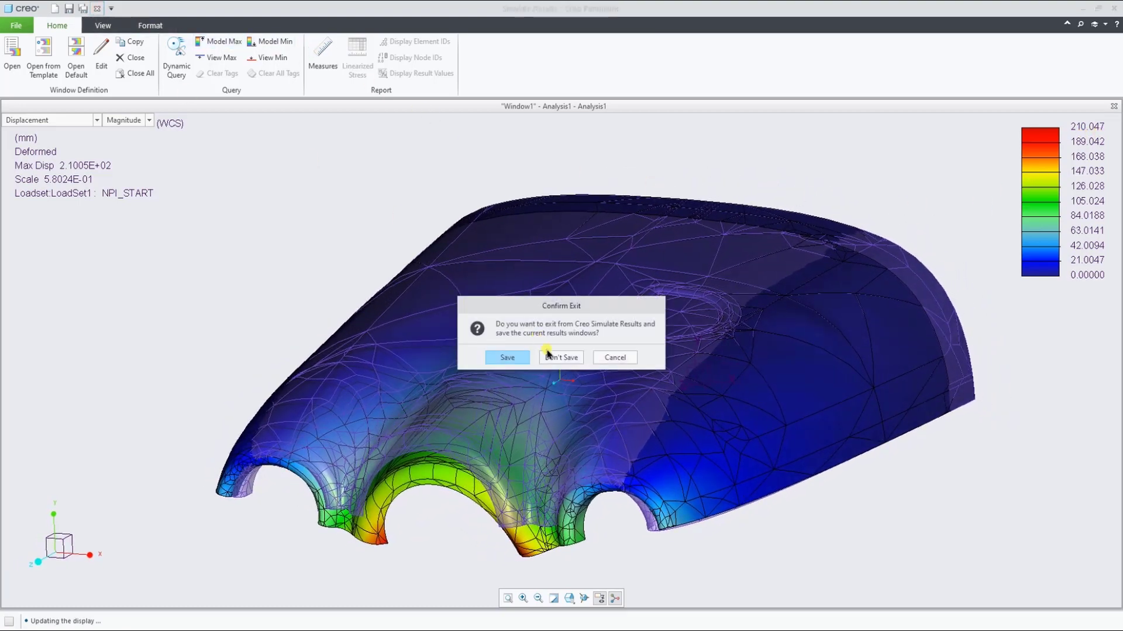
click(558, 355)
Close Analyses and Studies, exit Simulate, and edit Composite 1
click(672, 446)
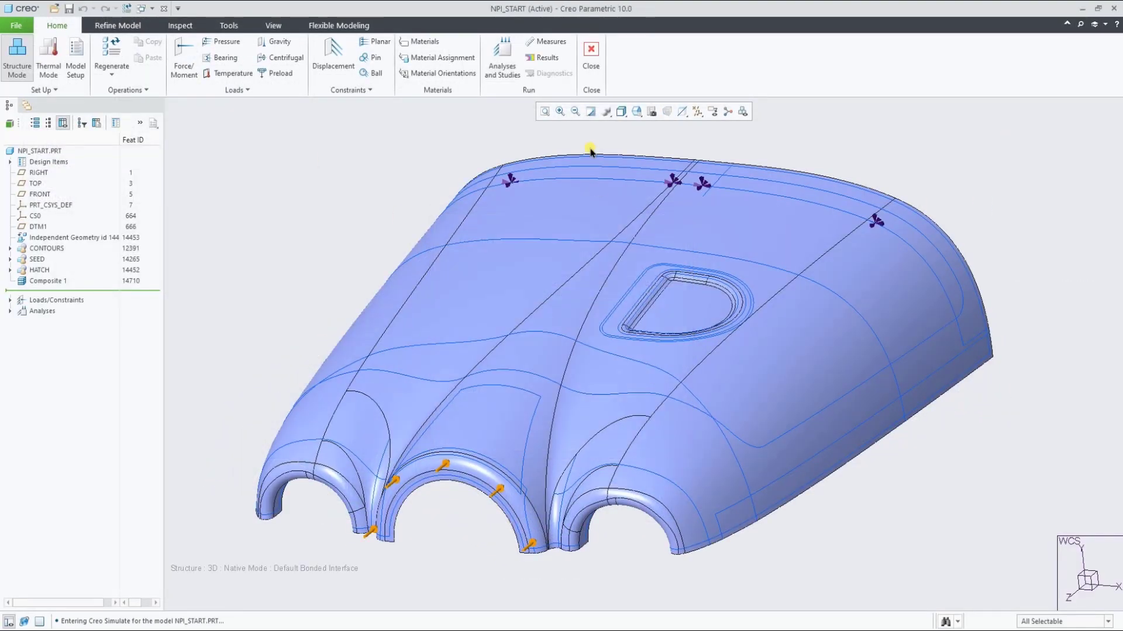
click(590, 59)
click(119, 279)
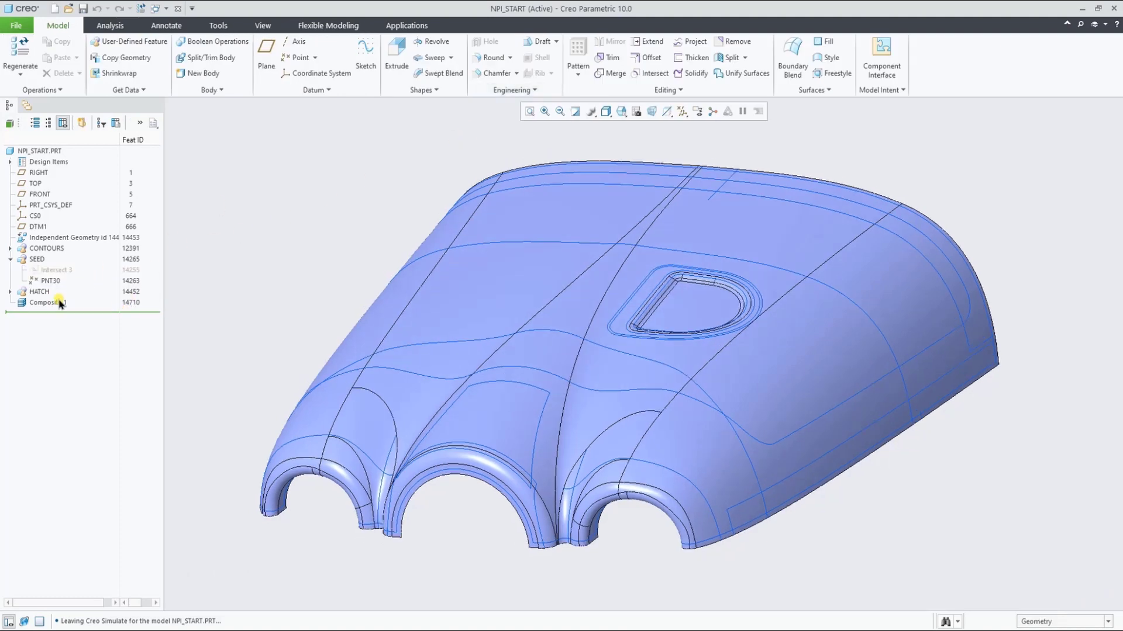
click(67, 255)
Regenerate the laminate with Core Ply 1 selected and finish Composite Design
click(10, 376)
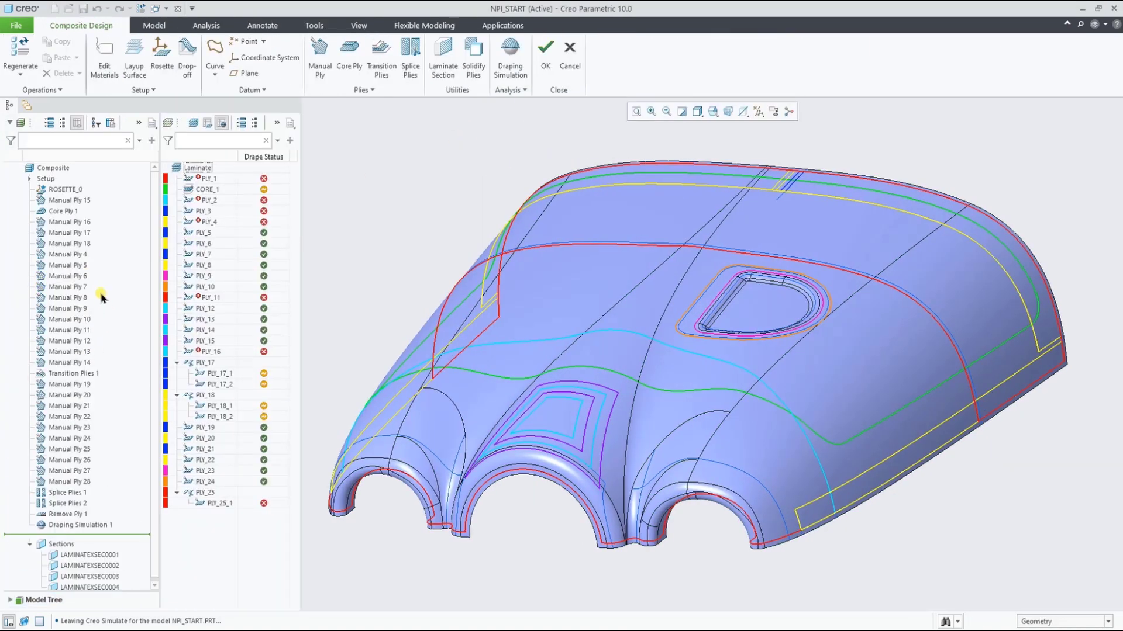
click(63, 211)
click(111, 145)
click(602, 384)
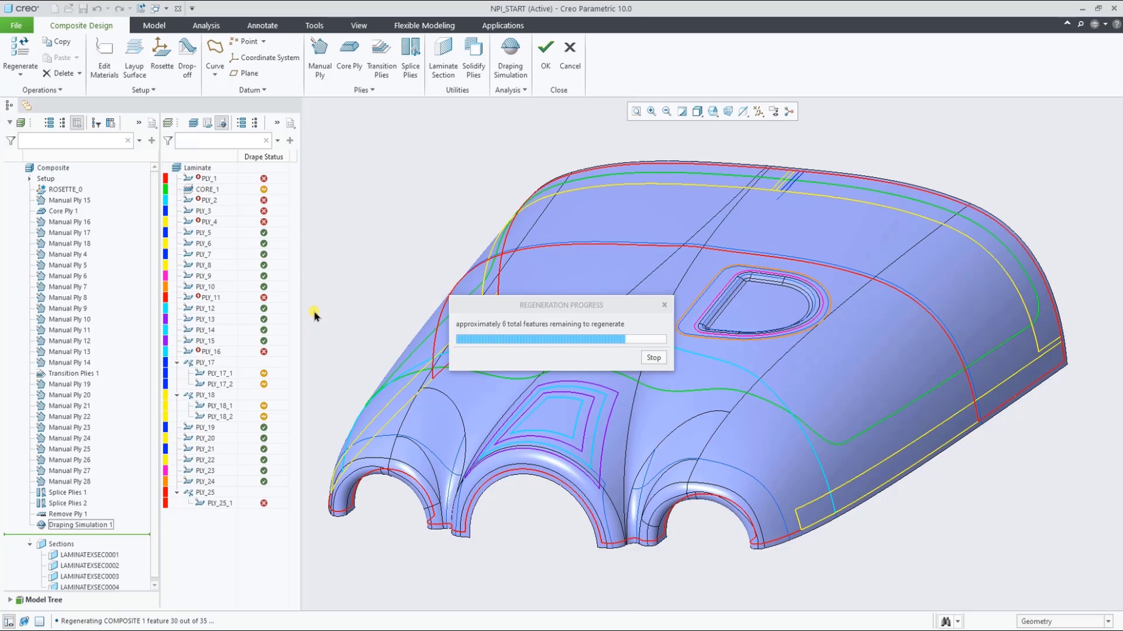
middle_click(314, 315)
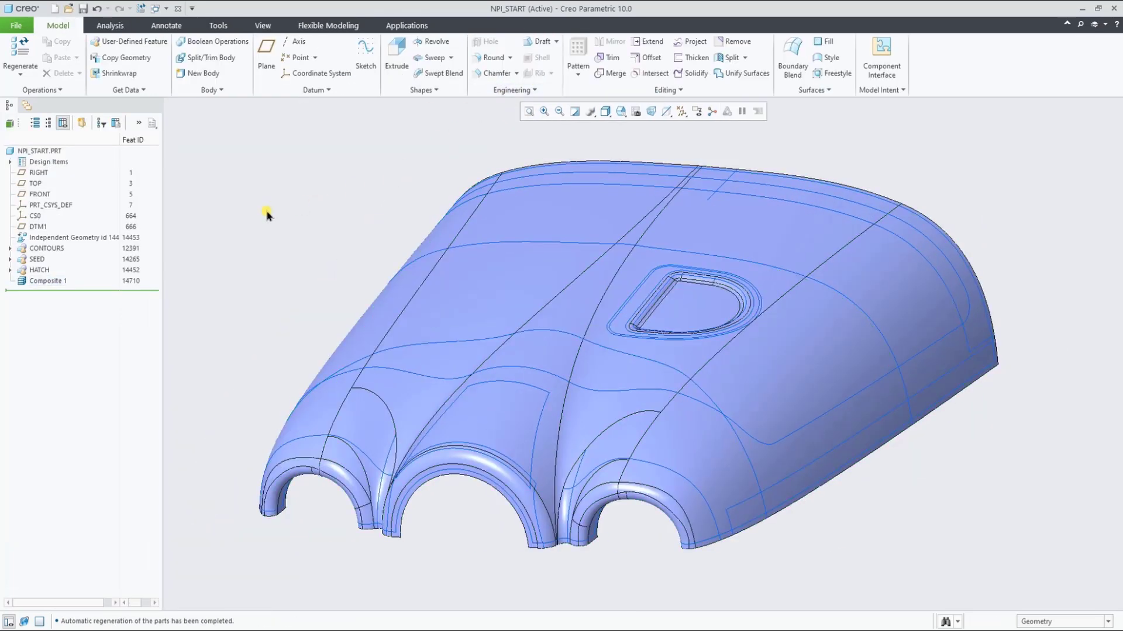
Return to Simulate and rerun Analysis1, overwriting the previous results
click(407, 25)
click(184, 57)
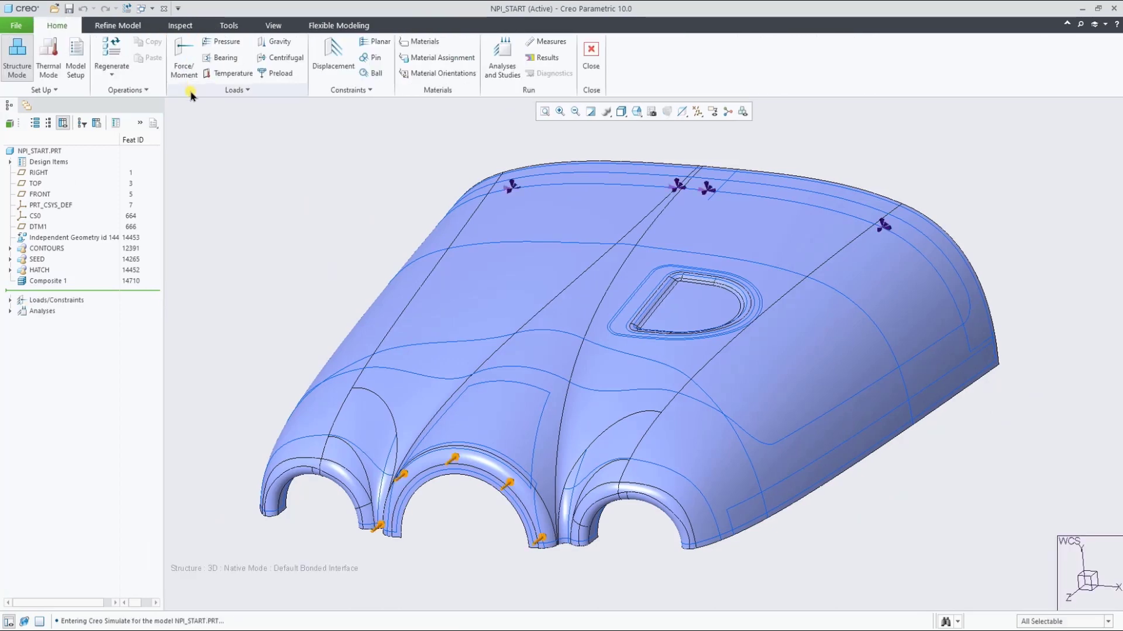
click(506, 61)
click(499, 252)
click(584, 346)
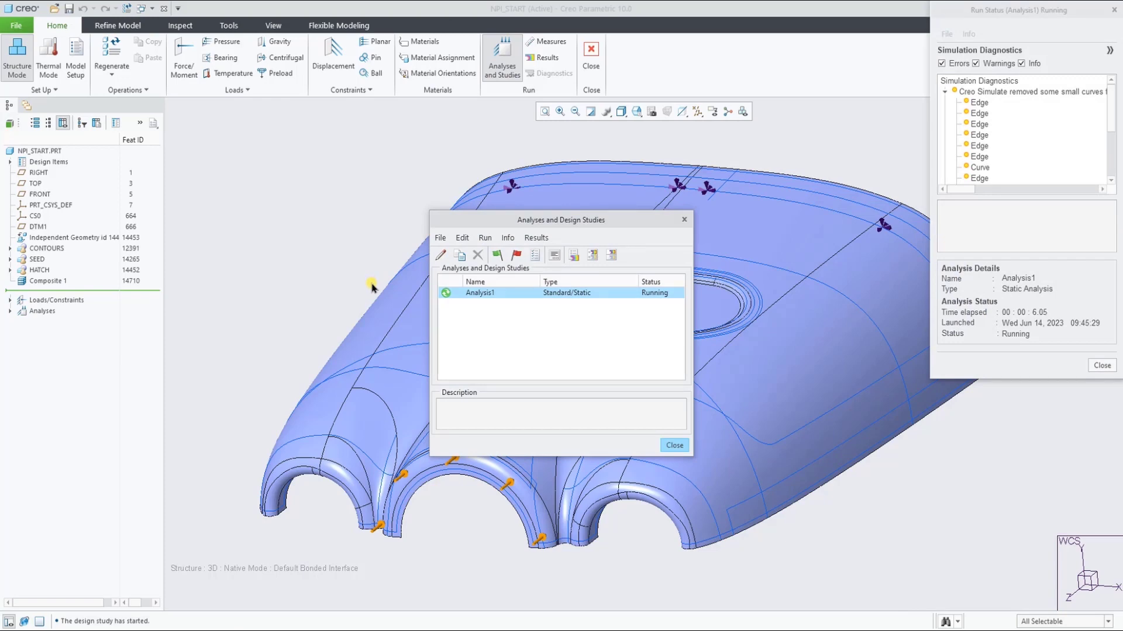
Show Analysis1 displacement on the deformed model (peak 401.964 mm) and exit without saving
click(572, 256)
click(501, 353)
click(504, 370)
click(553, 326)
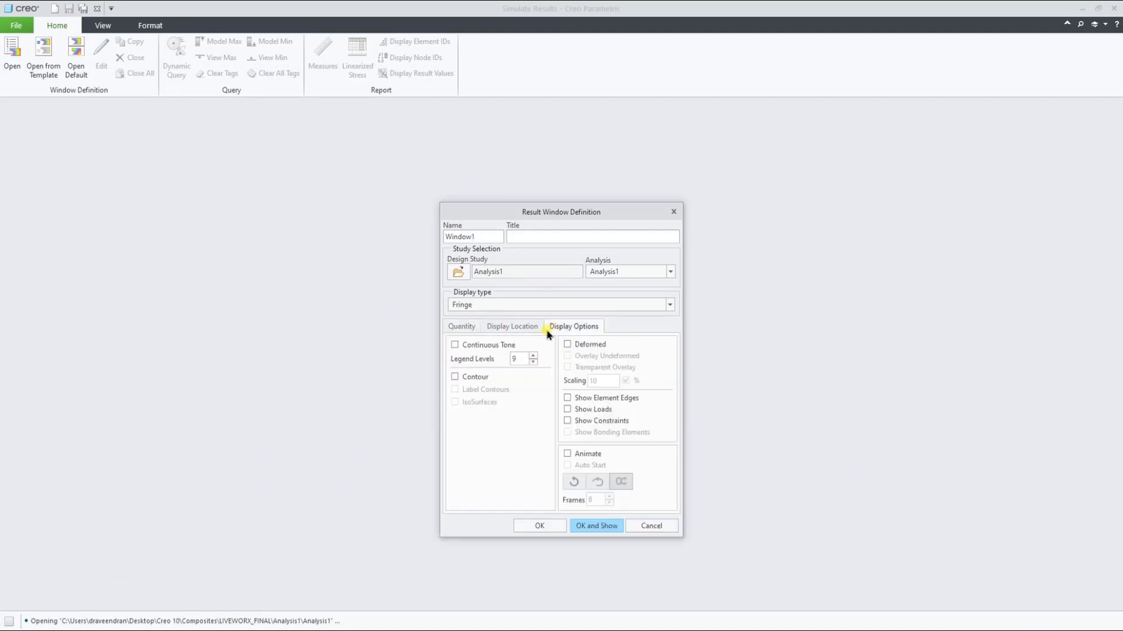
click(567, 344)
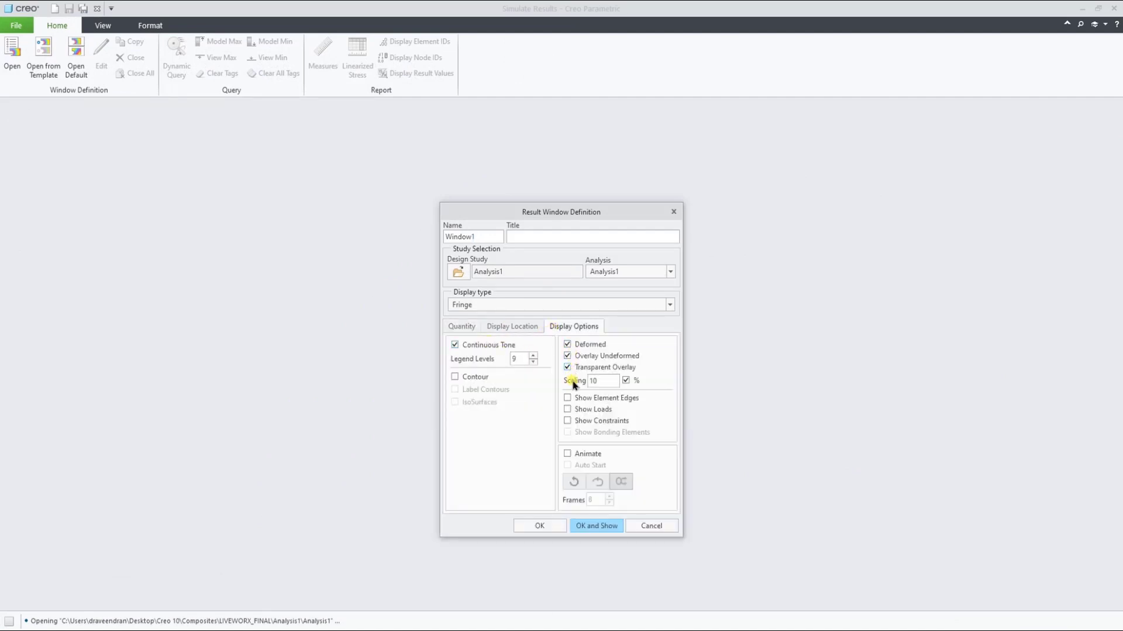
click(604, 528)
middle_drag(605, 527, 924, 301)
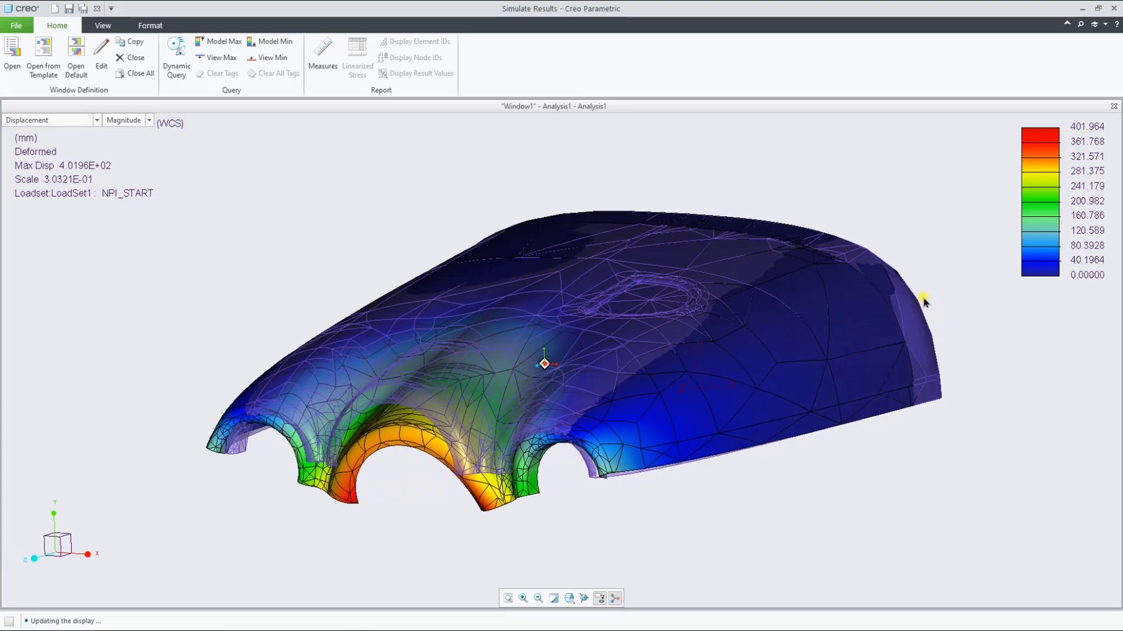
click(98, 8)
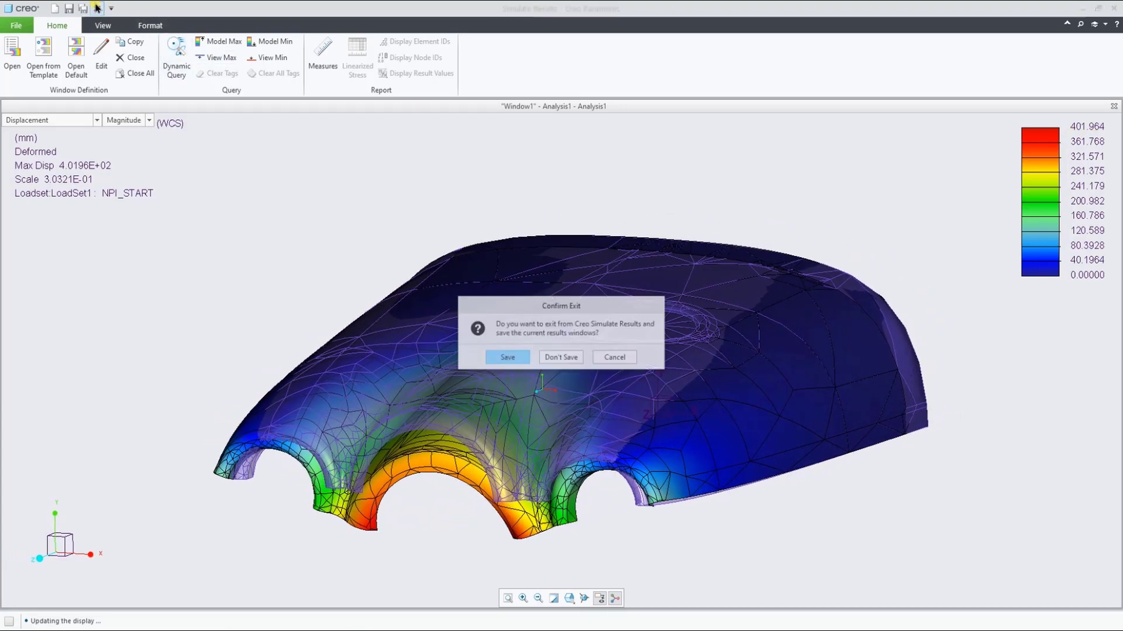
click(559, 357)
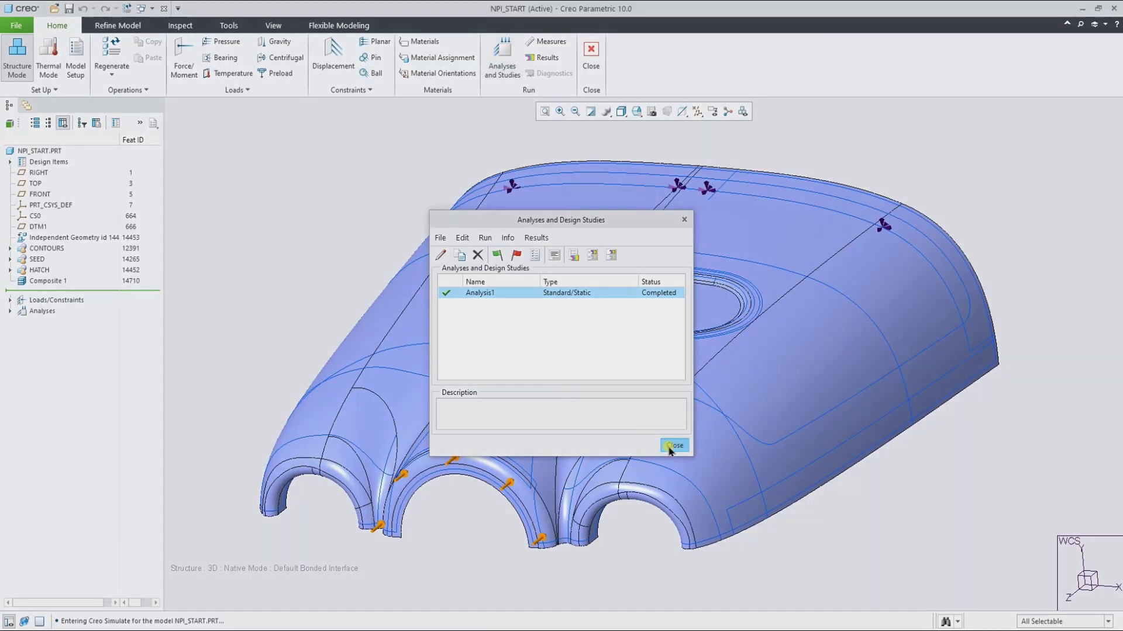
Add Mass Properties Parameters PRO_MP_MASS and PRO_MP_AREA as laminate tree columns
click(672, 446)
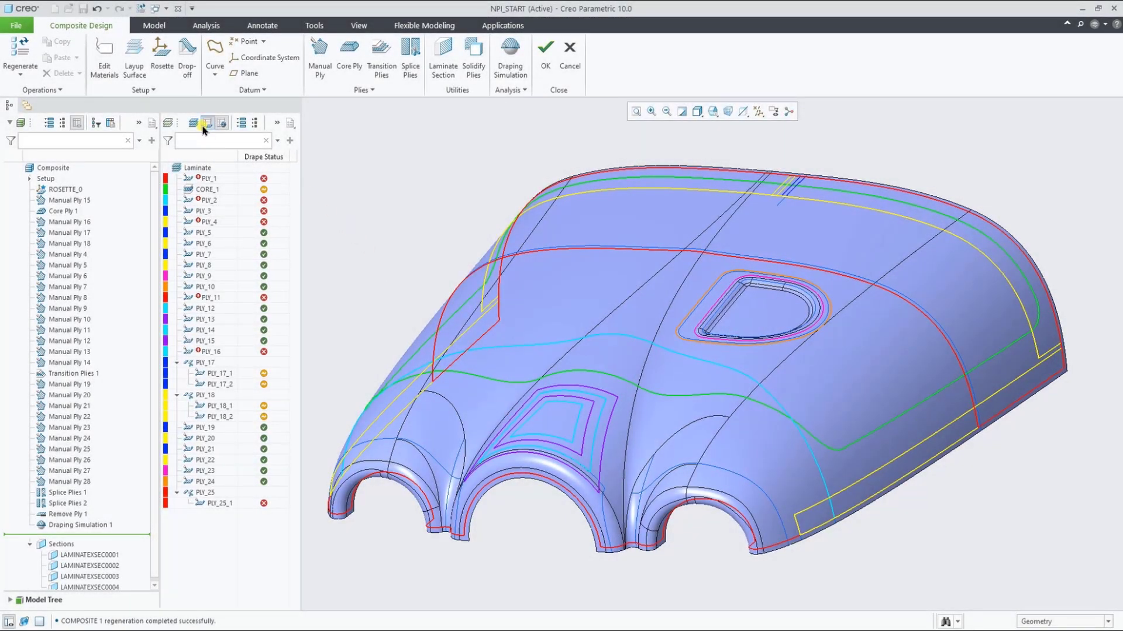
click(204, 124)
click(288, 123)
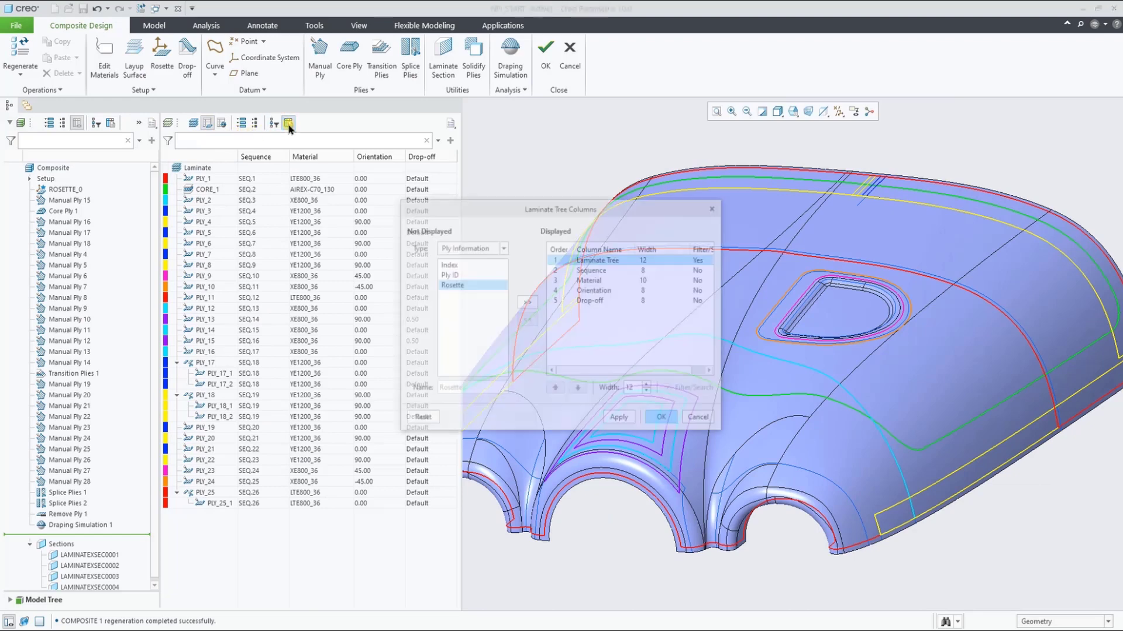
click(478, 251)
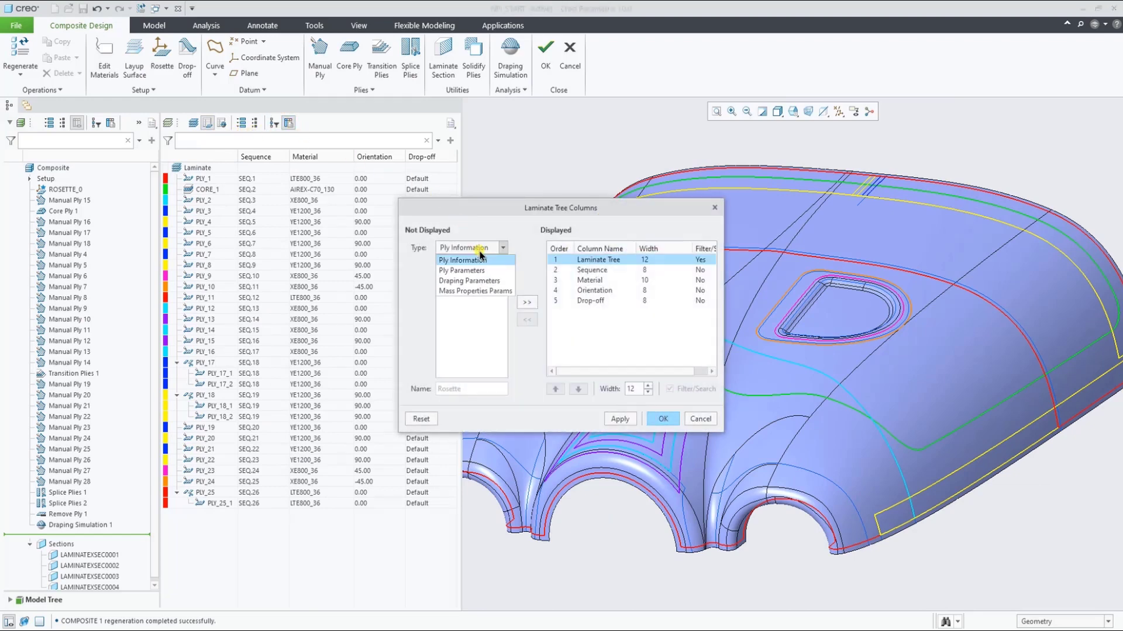
click(477, 292)
scroll(488, 317, down, 2)
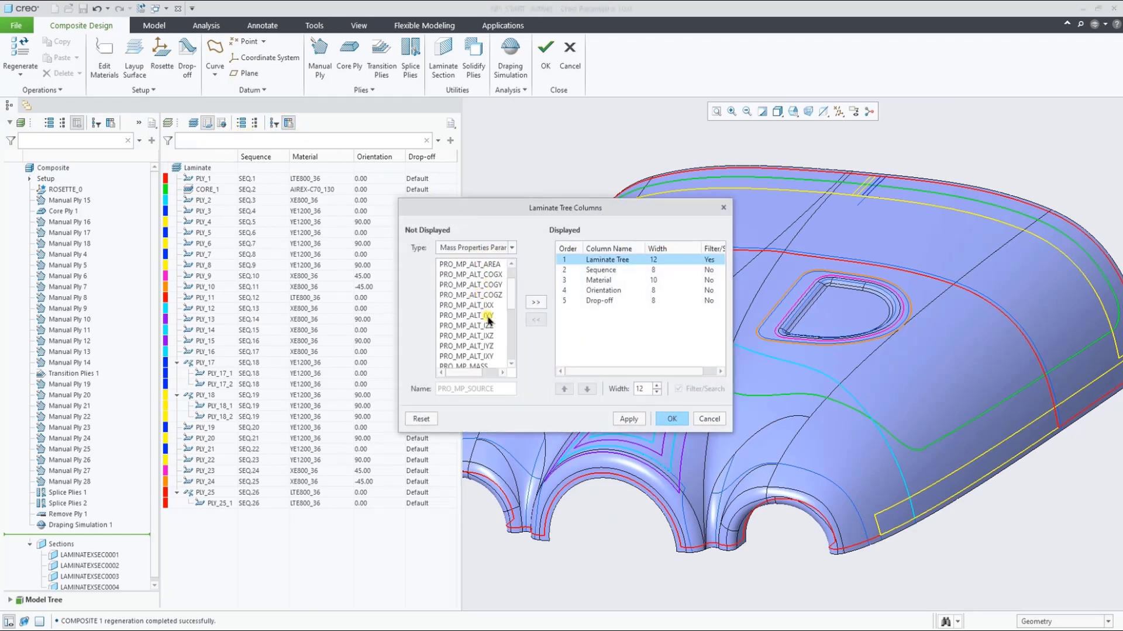
click(484, 337)
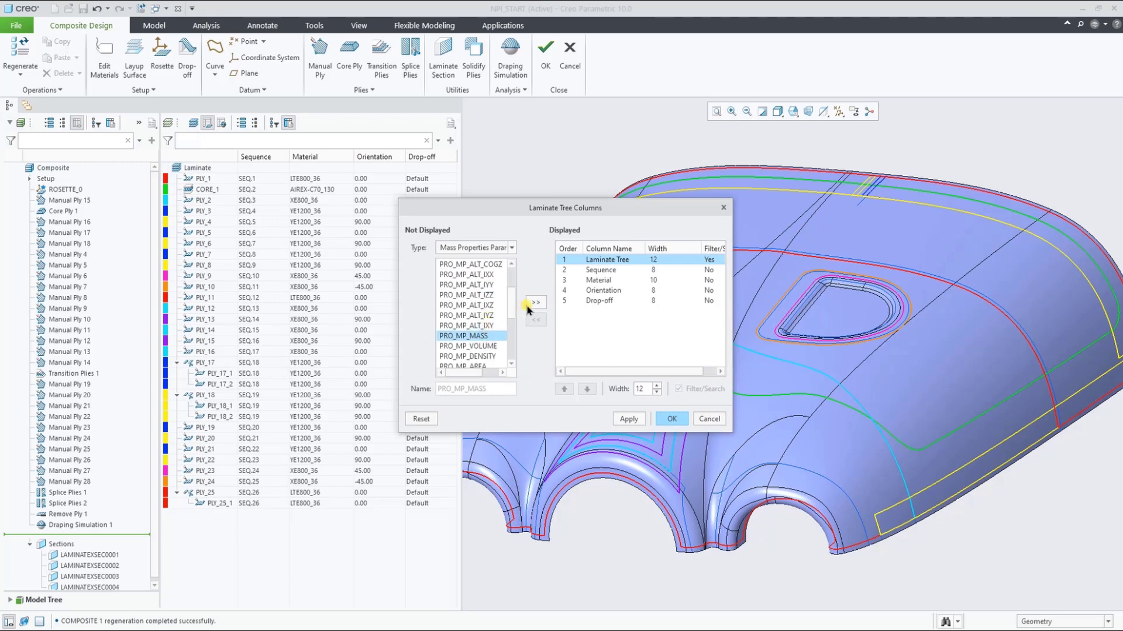
click(528, 304)
scroll(475, 332, down, 2)
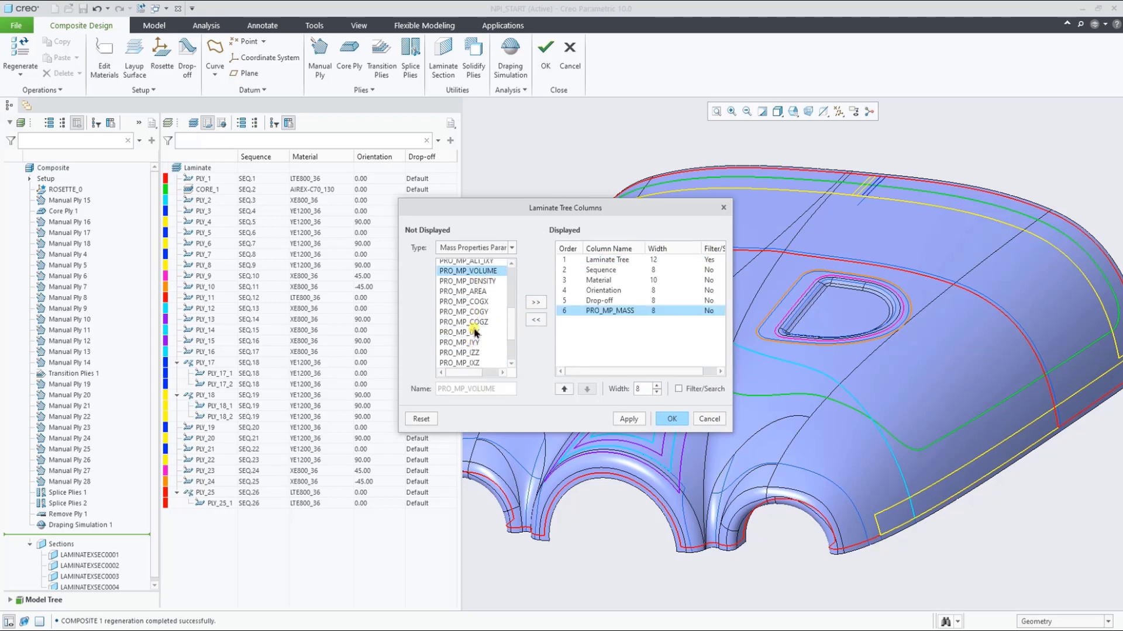
click(479, 293)
click(533, 304)
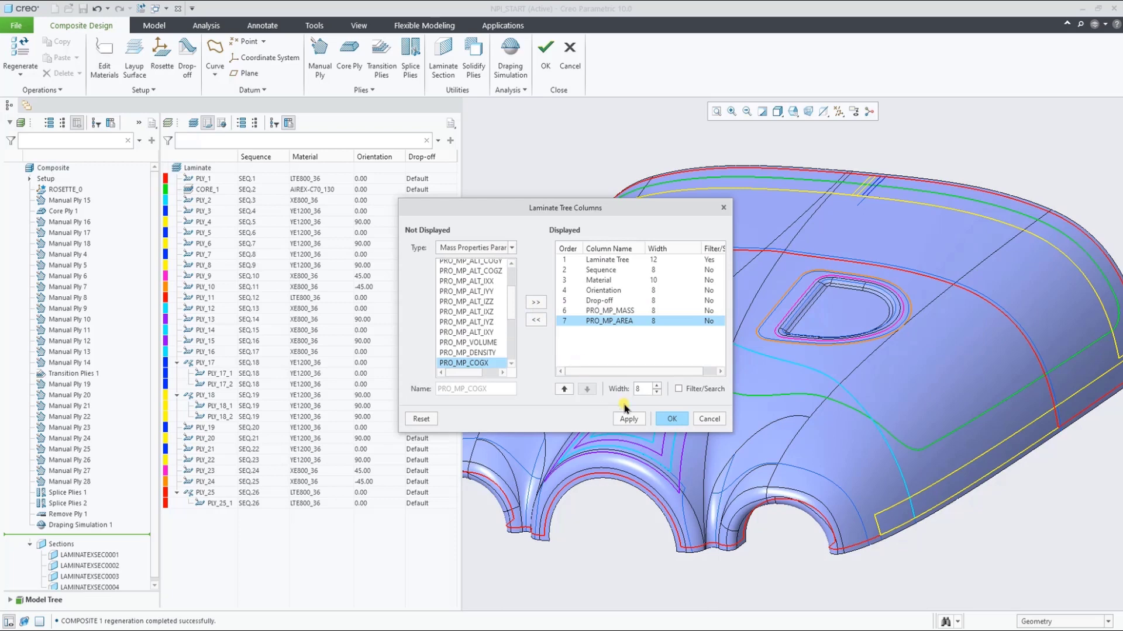
click(666, 420)
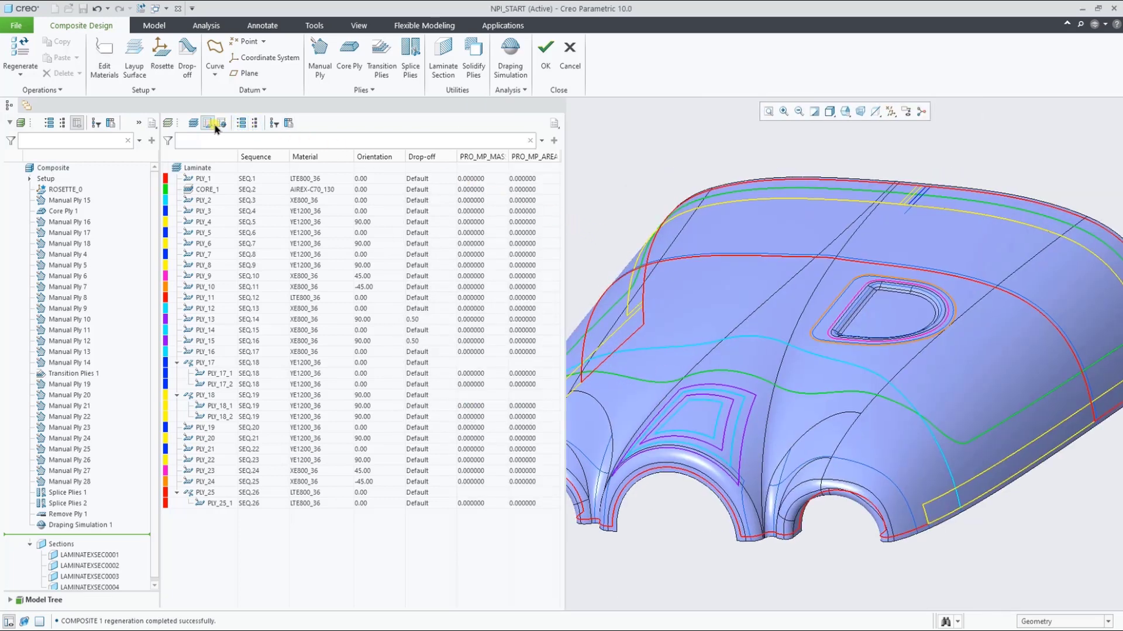
Keep the mass properties computation based on the layup surface
click(132, 91)
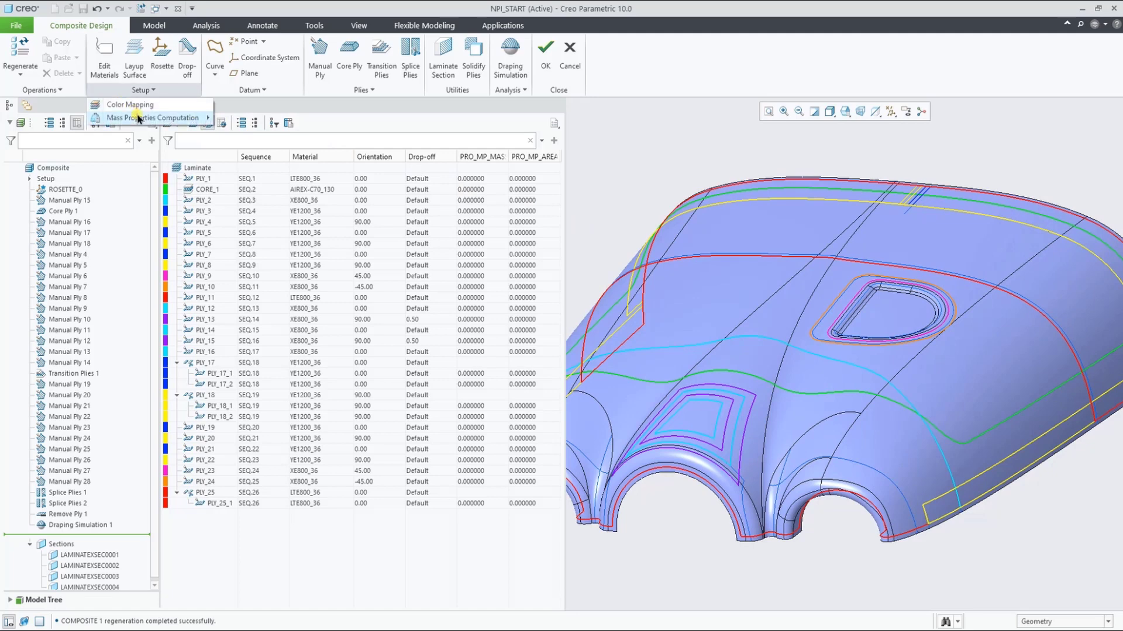
mouse_move(139, 118)
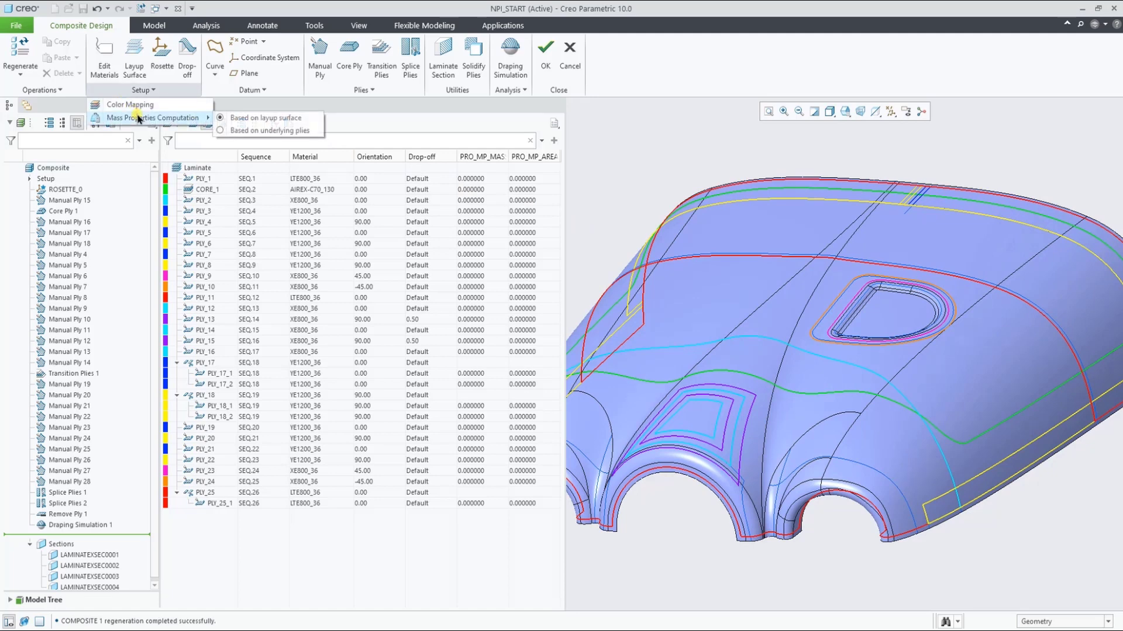
click(257, 130)
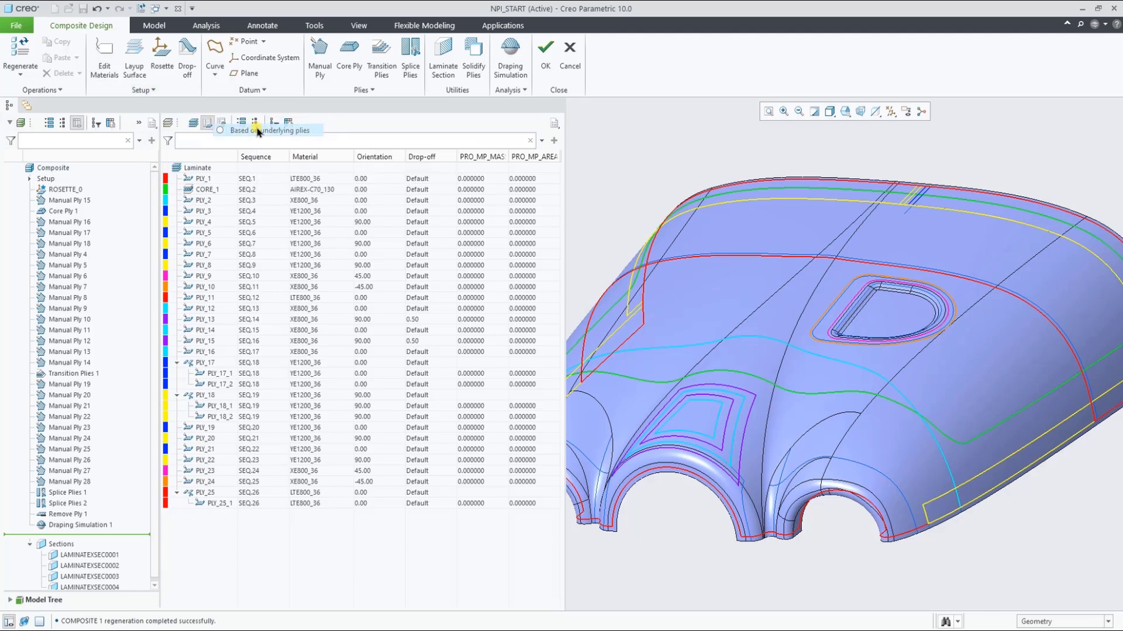
Compute PLY_1's mass (0.002359) and area (1674733.846782) into the ply table, then start a Mass Properties analysis
right_click(213, 179)
click(238, 250)
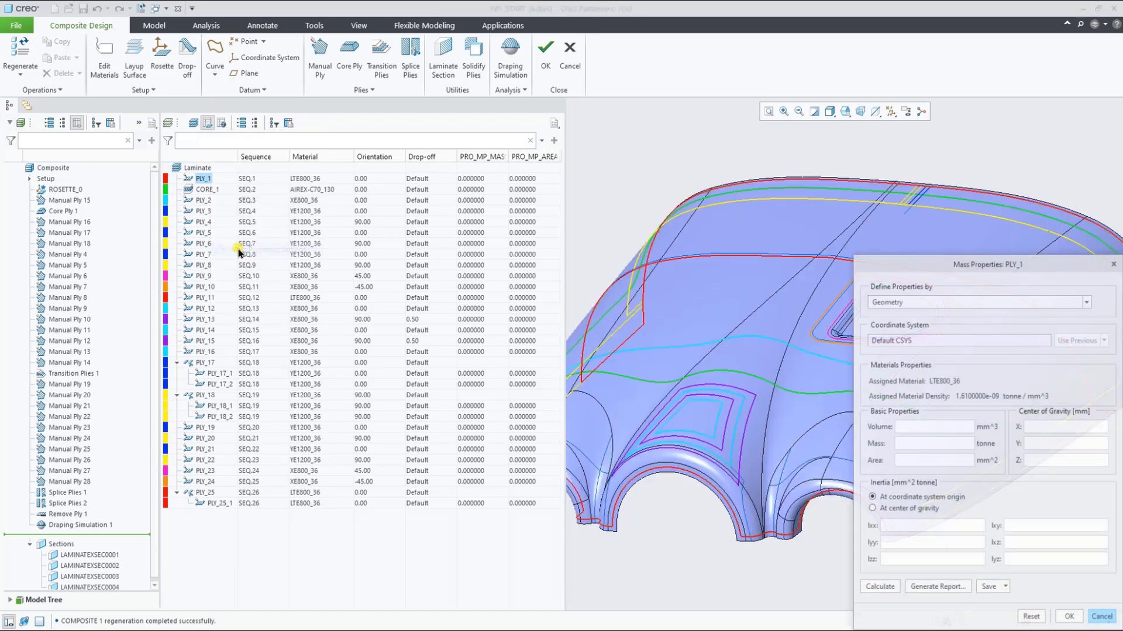
drag(866, 266, 801, 204)
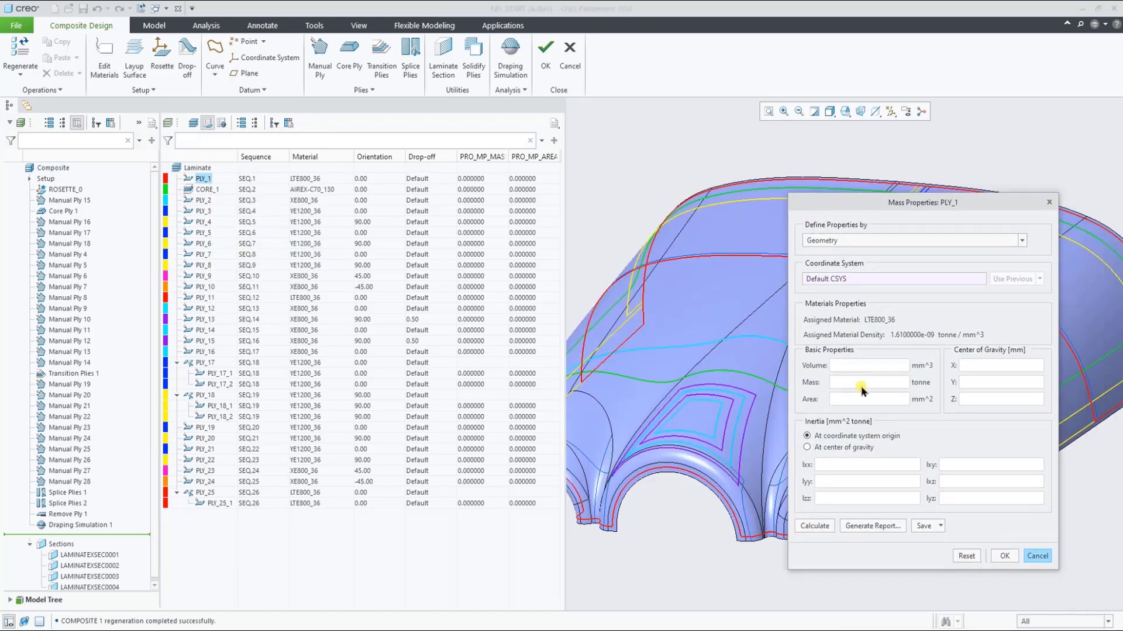
click(815, 526)
click(1004, 556)
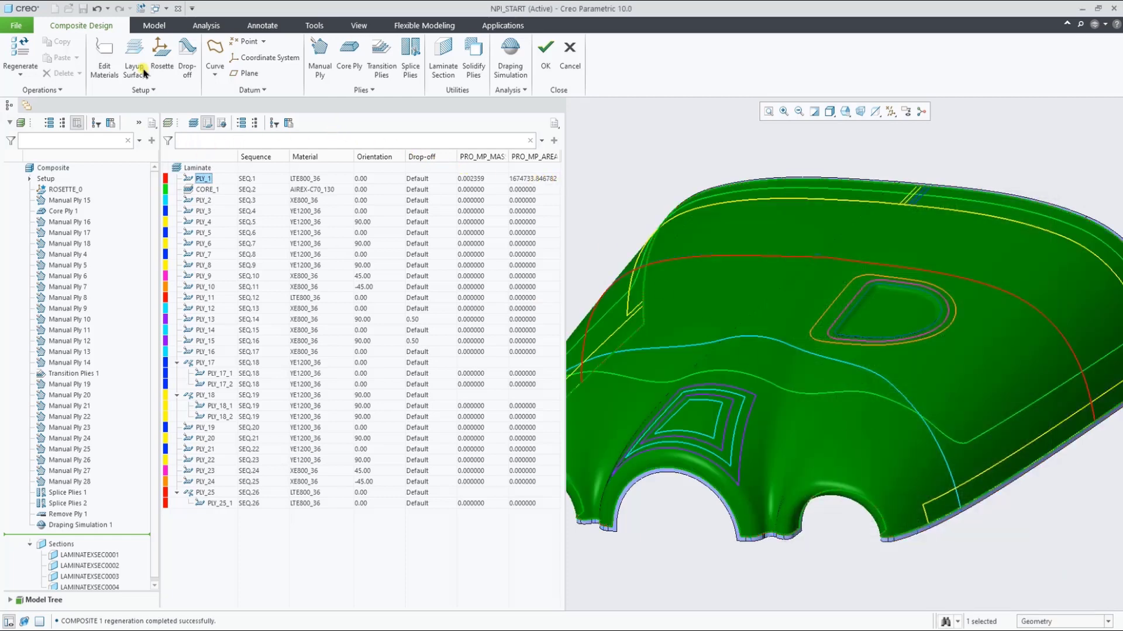
click(206, 25)
click(270, 43)
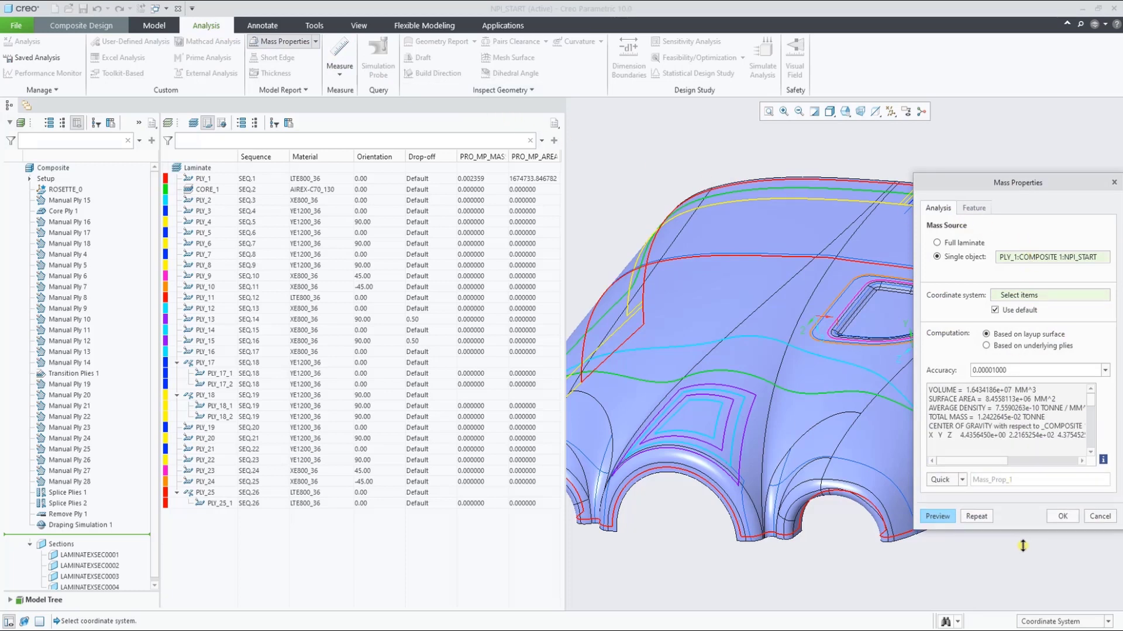
Compute full-laminate mass from underlying plies, previewing 1.2333009e-02 tonne, and accept the analysis
click(948, 564)
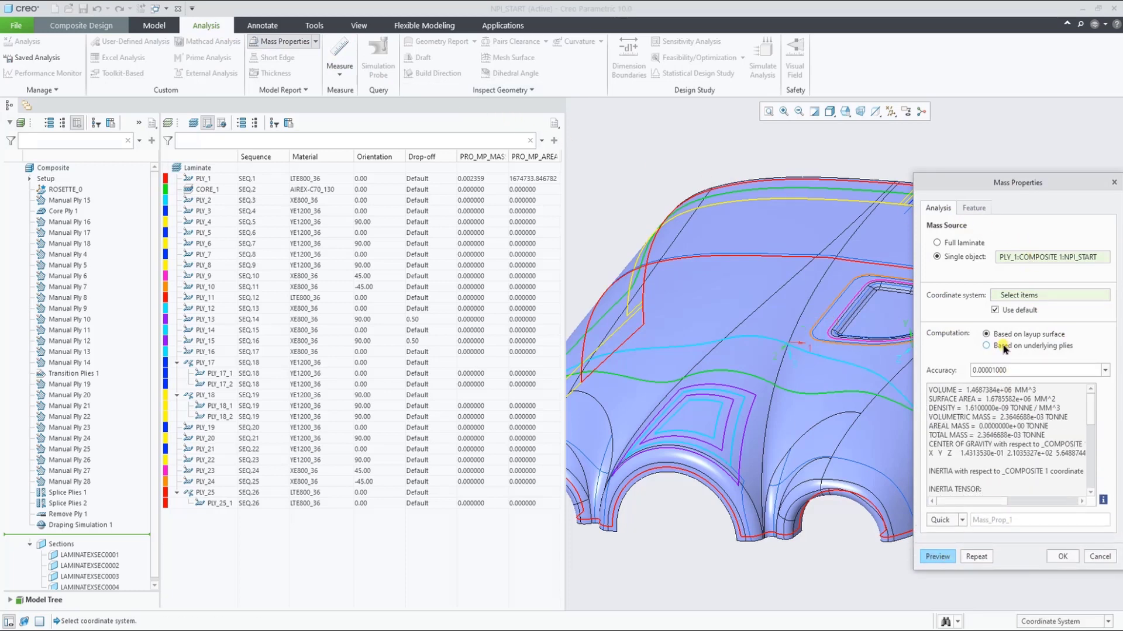
click(1003, 347)
click(937, 558)
click(951, 244)
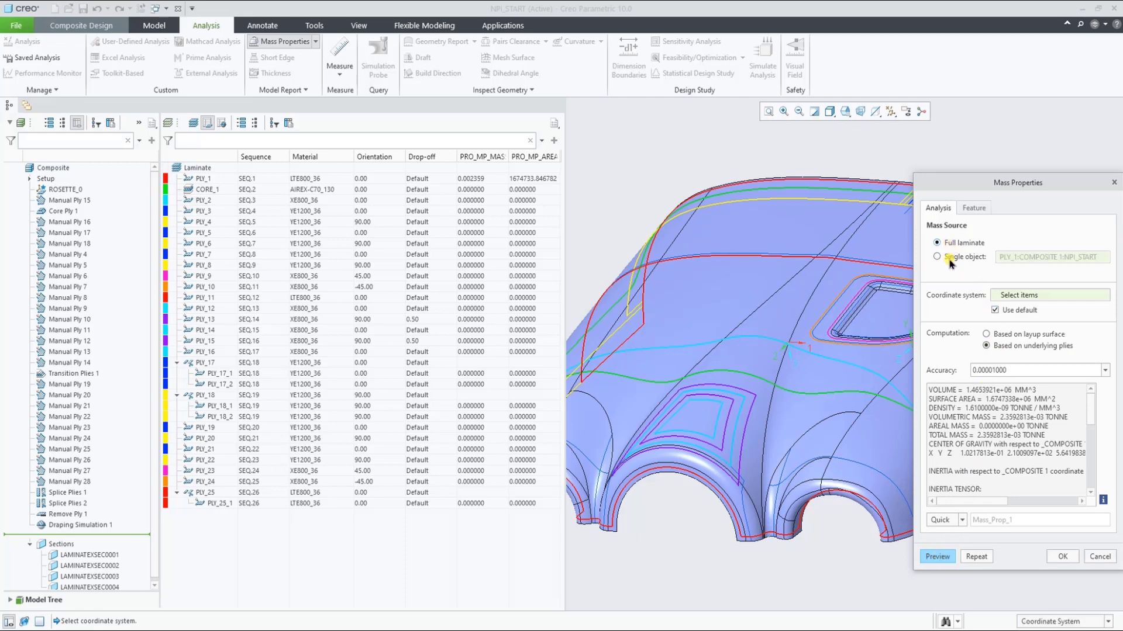
click(937, 557)
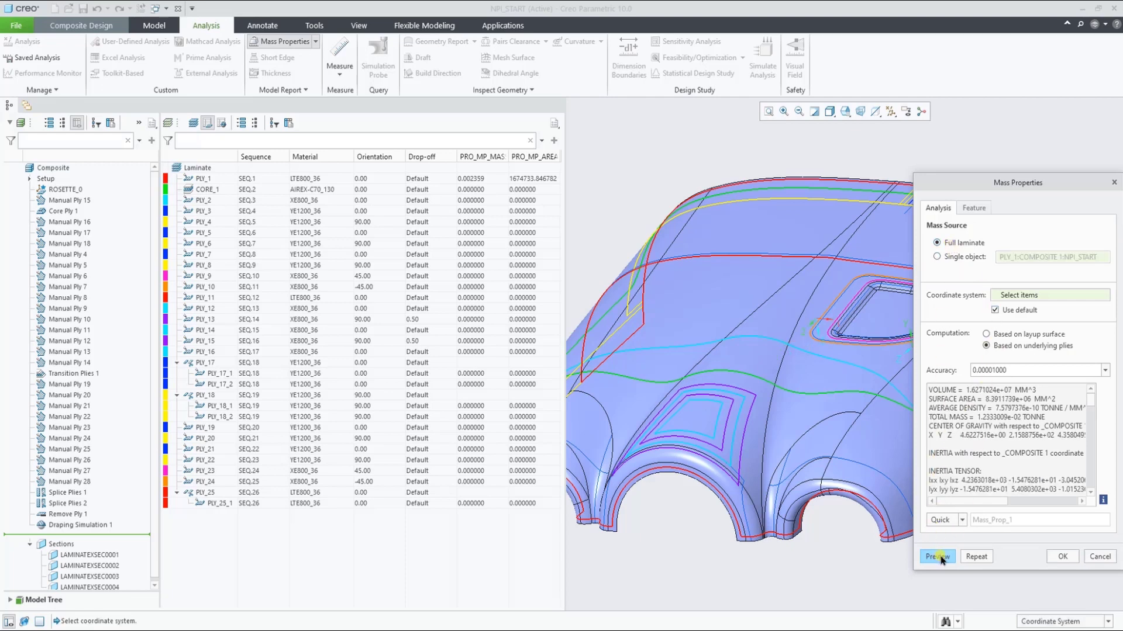
click(1063, 558)
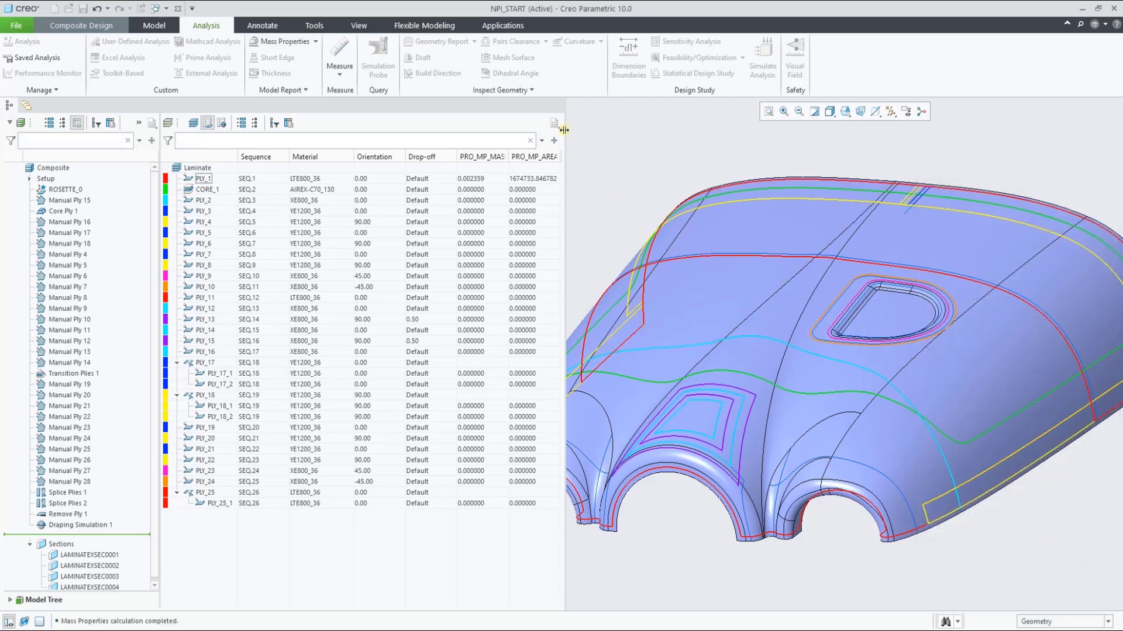
Export the laminate tree with its mass columns to example.csv in the LIVEWORX_FINAL folder
click(555, 123)
click(585, 173)
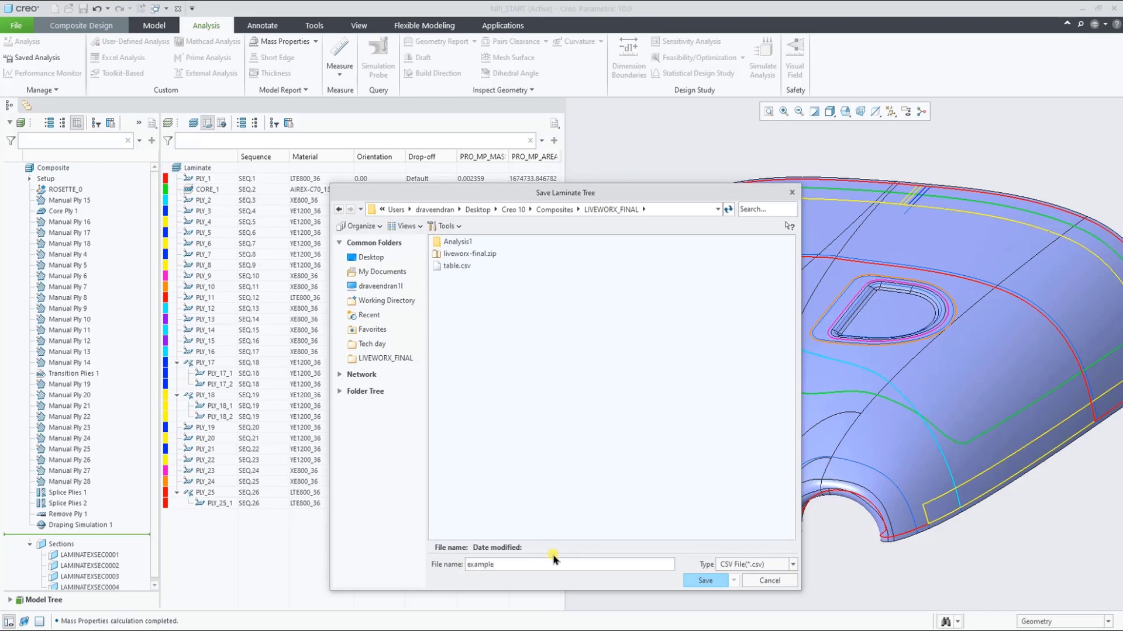
click(702, 582)
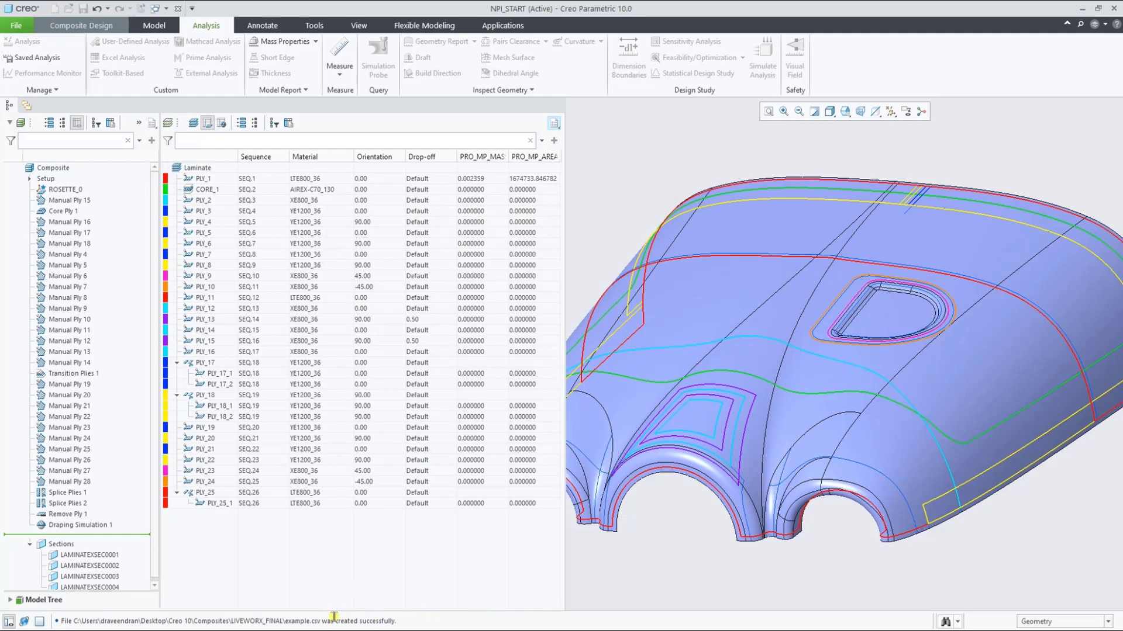
click(80, 26)
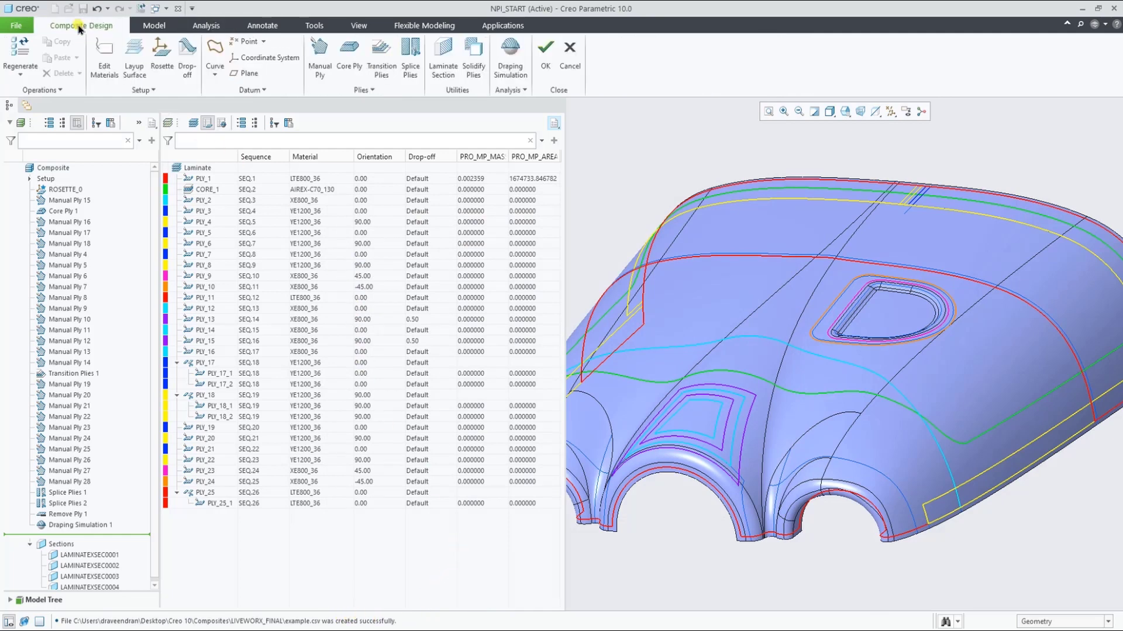
Solidify the whole laminate's plies with an IML surface, creating Solidify Plies 1
click(190, 123)
click(197, 168)
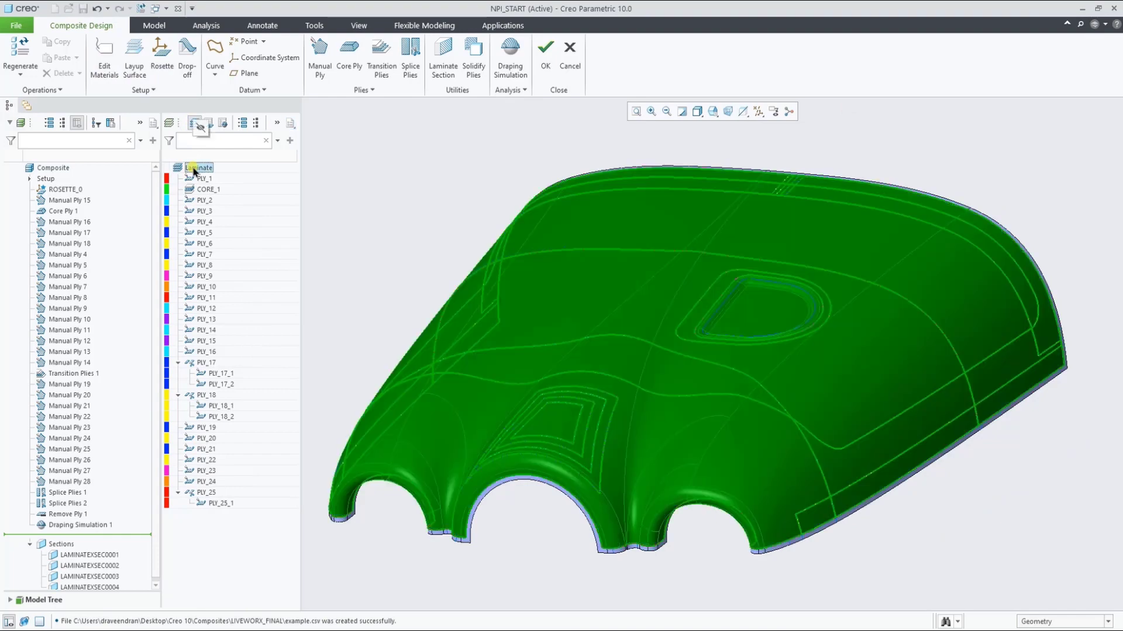
click(197, 124)
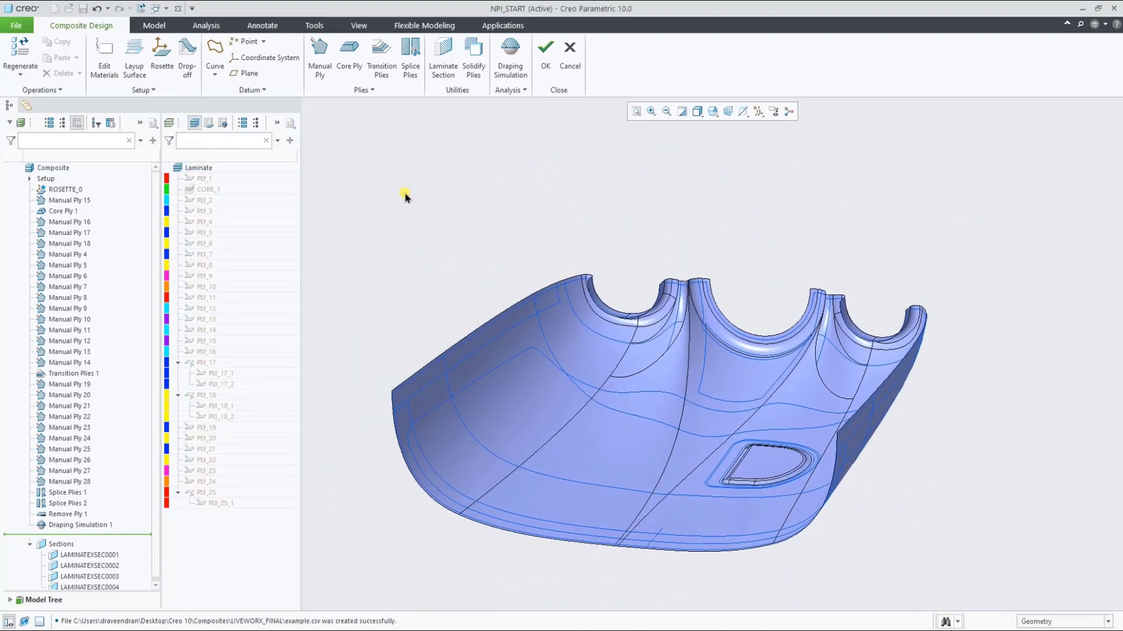
click(473, 57)
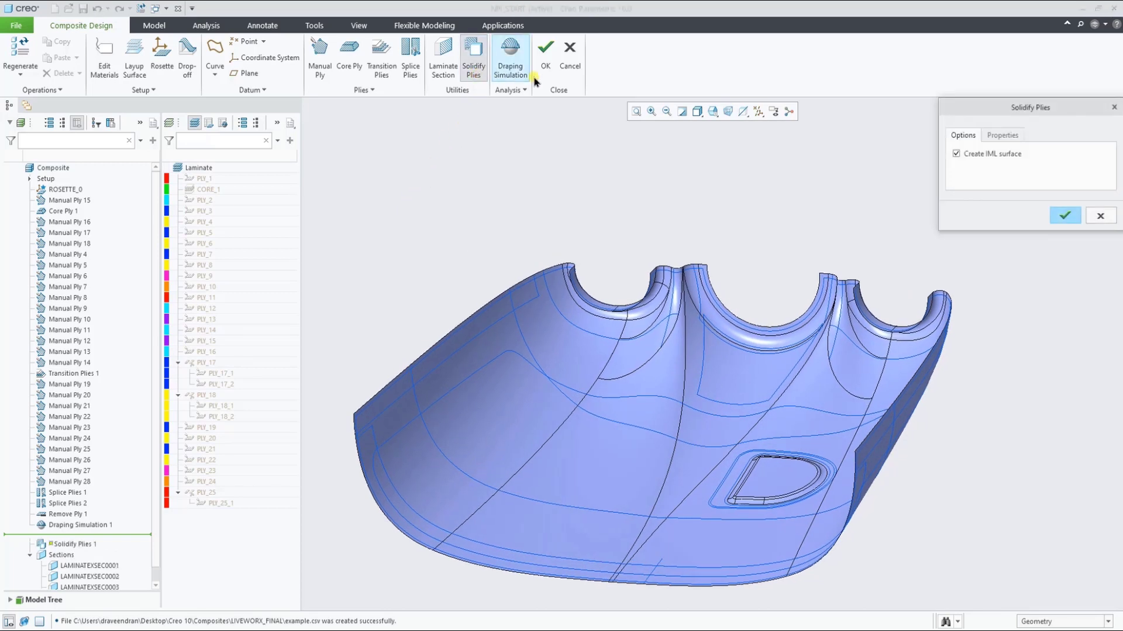
click(1062, 216)
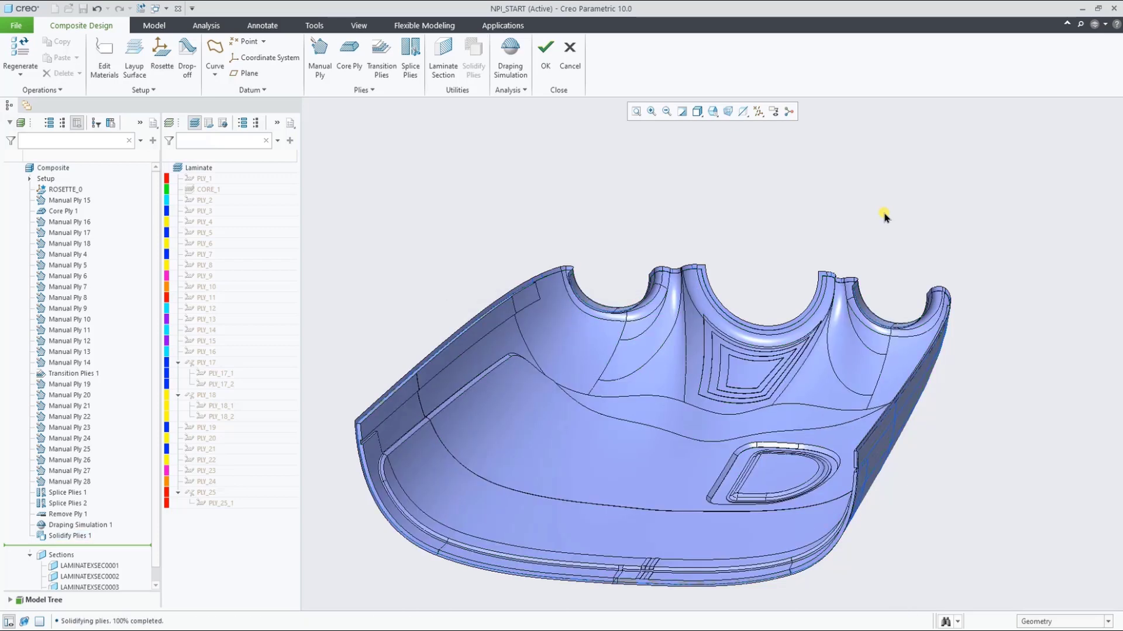
middle_drag(884, 216, 731, 152)
Finish composite design, list the part's quilts, and show only Quilt 25 in the model
click(543, 58)
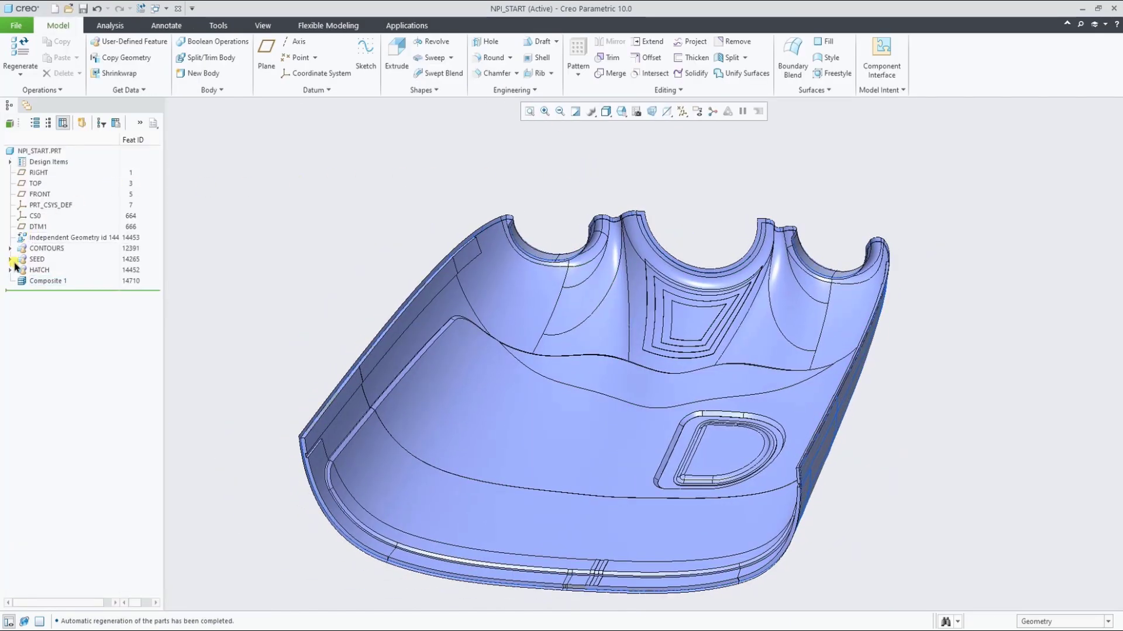
click(10, 162)
click(21, 183)
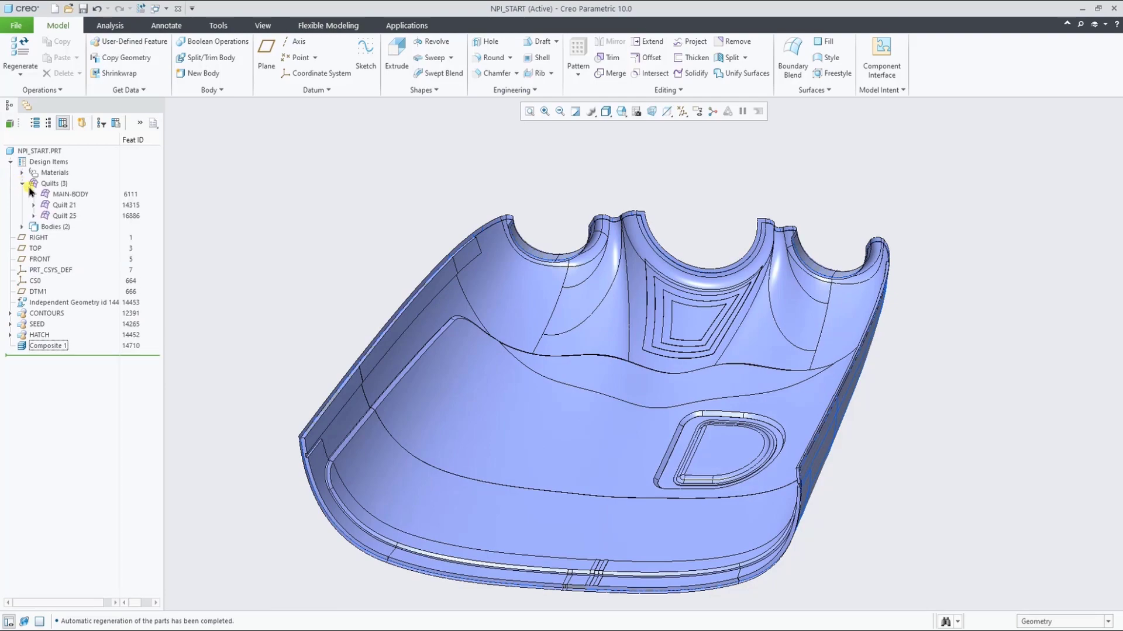
click(64, 216)
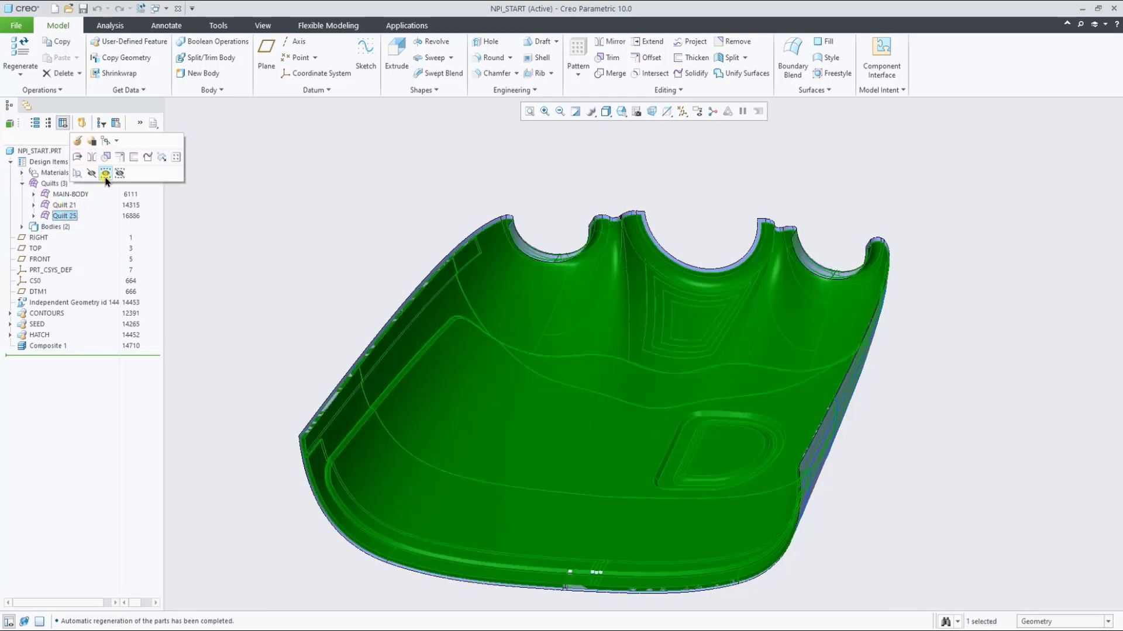
click(105, 174)
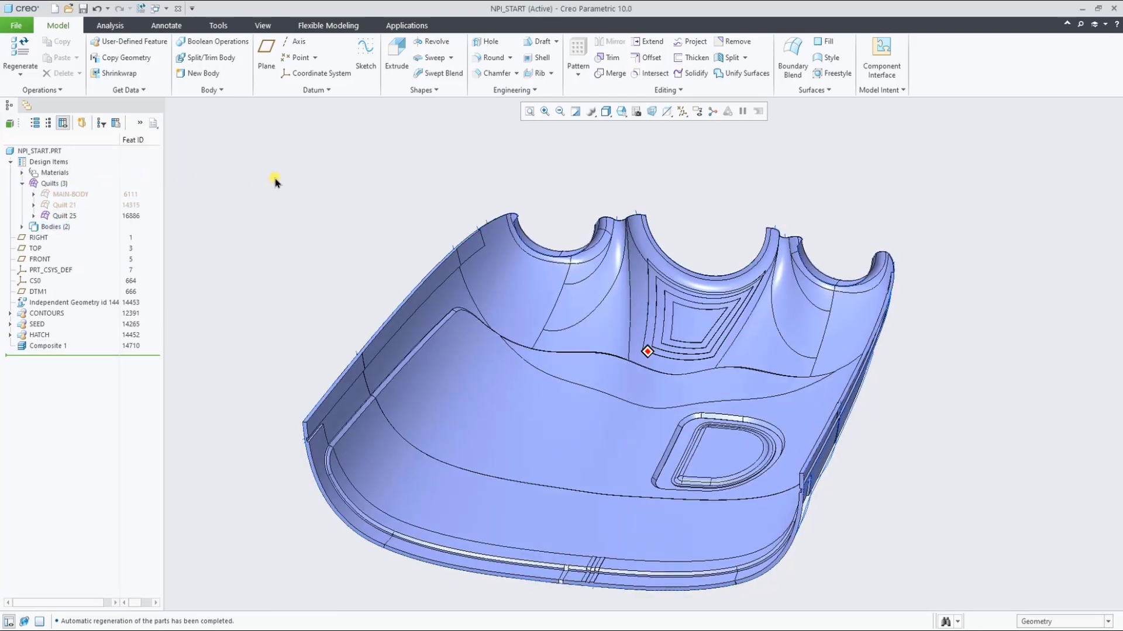
key(ctrl+d)
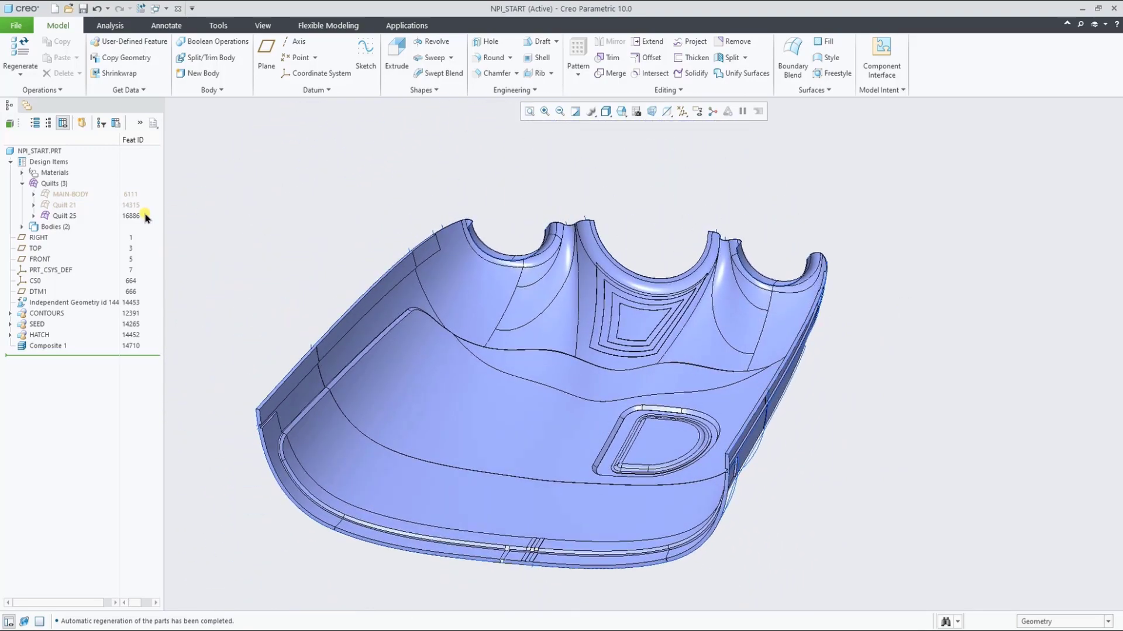
Hide Quilt 25 so only solid Body 4 shows, then select the hole-shaped Quilt 21
click(23, 228)
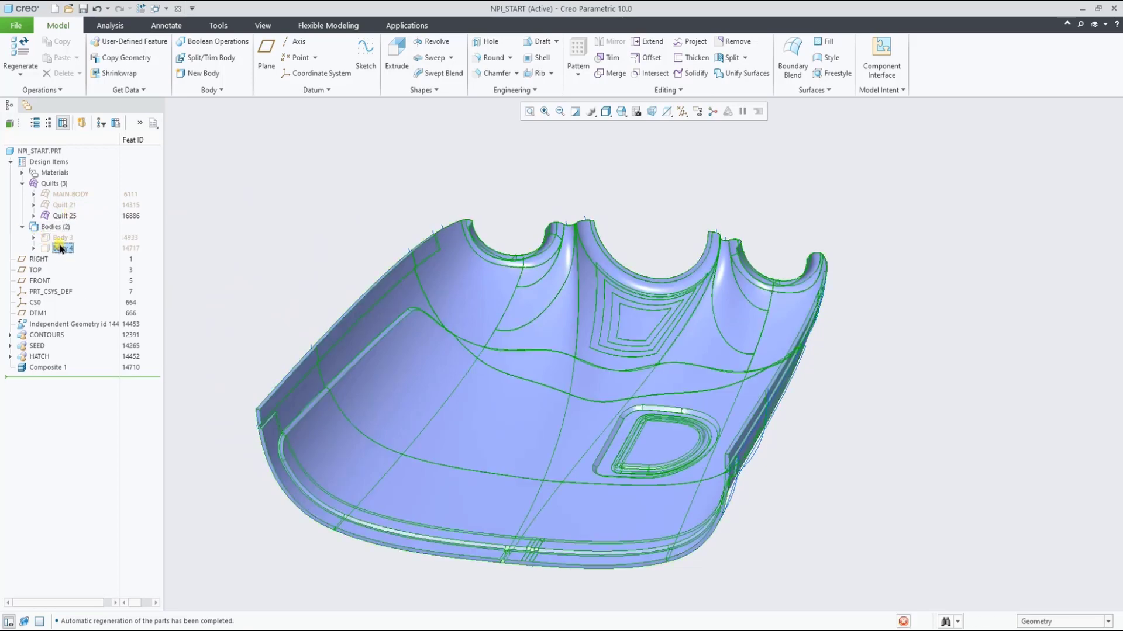
click(73, 215)
click(88, 176)
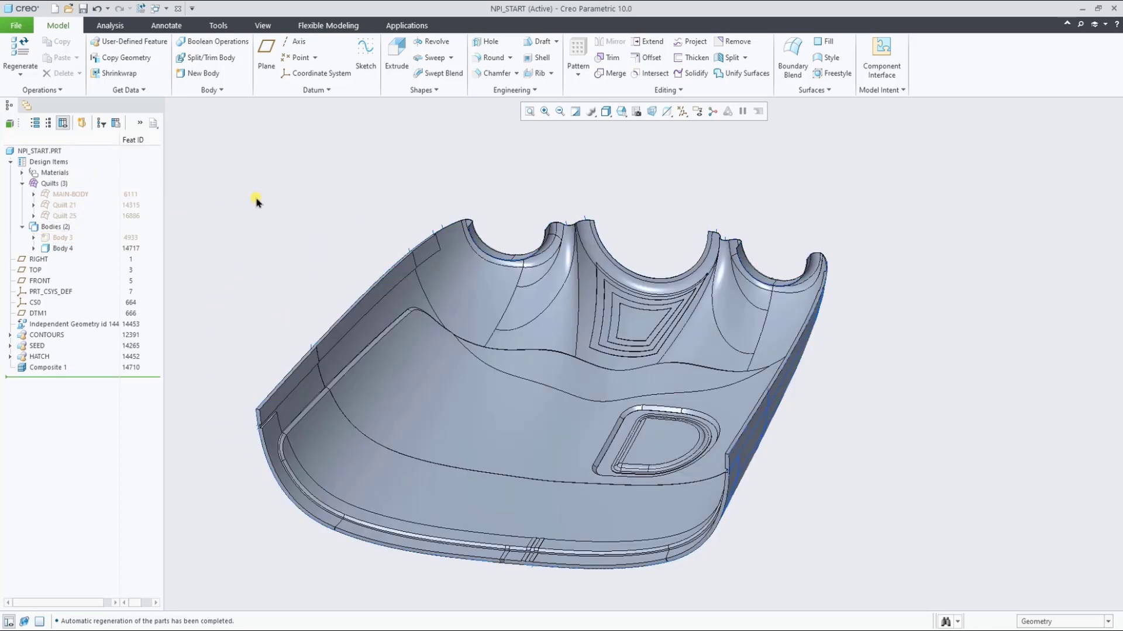
click(69, 206)
click(147, 150)
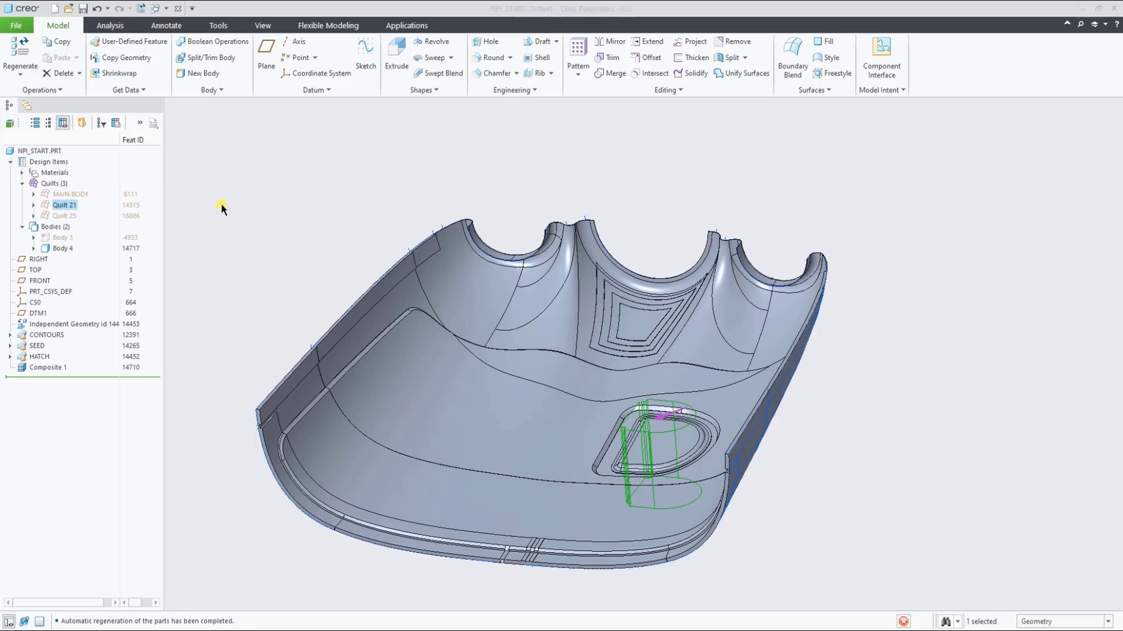
Solidify Quilt 21 with Remove Material to cut the D-shaped hole through Body 4
right_click(272, 235)
click(316, 315)
right_click(280, 279)
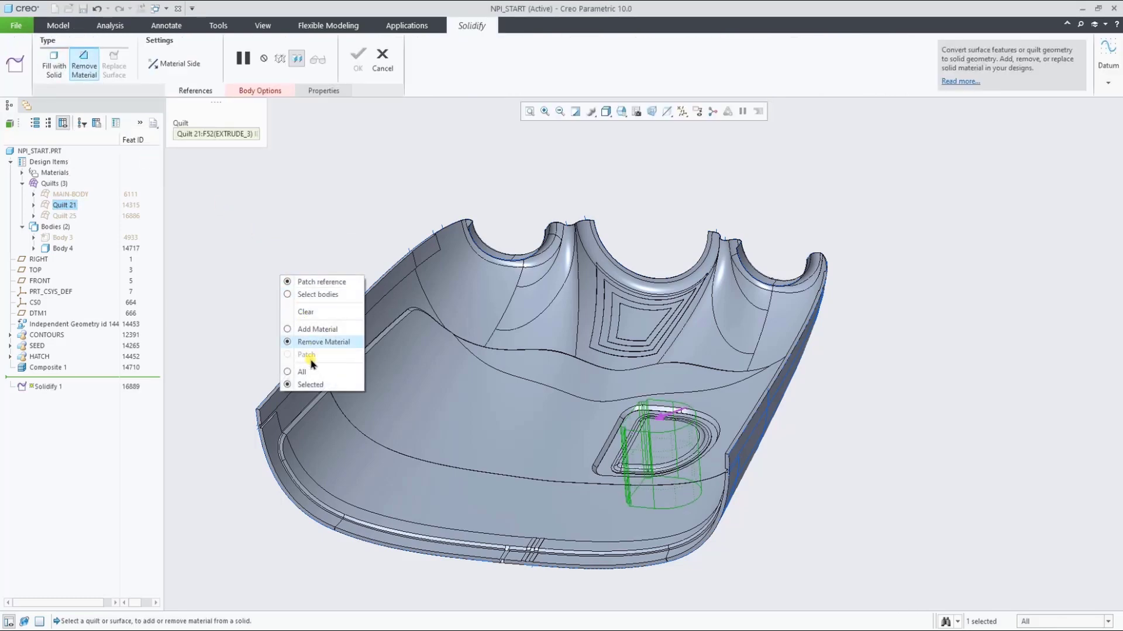
click(310, 370)
middle_drag(292, 268, 291, 269)
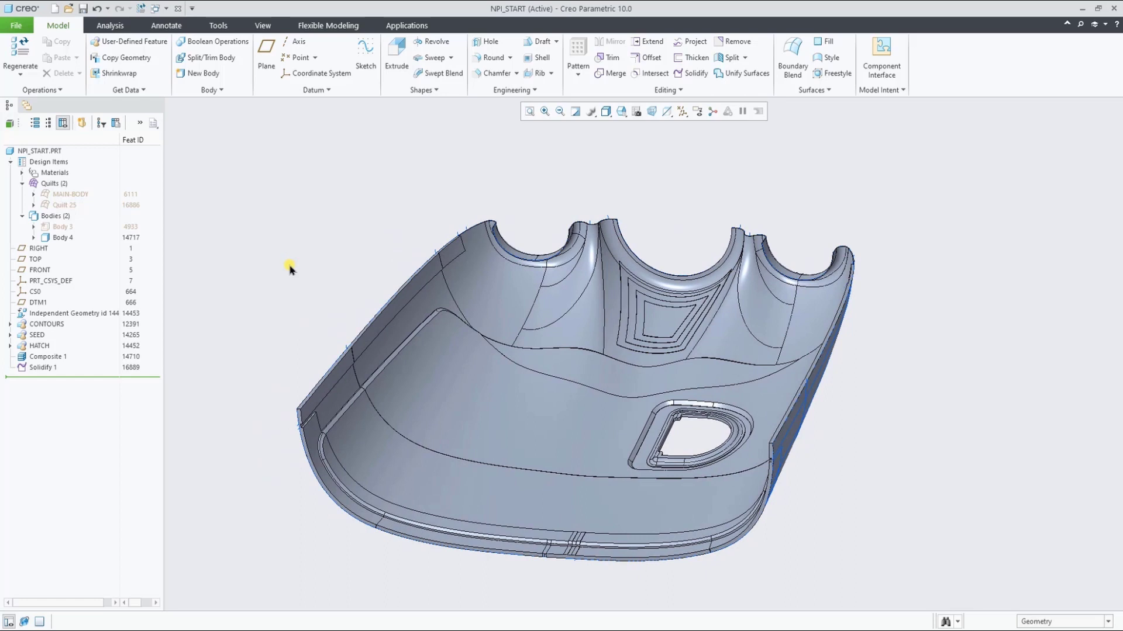
click(53, 8)
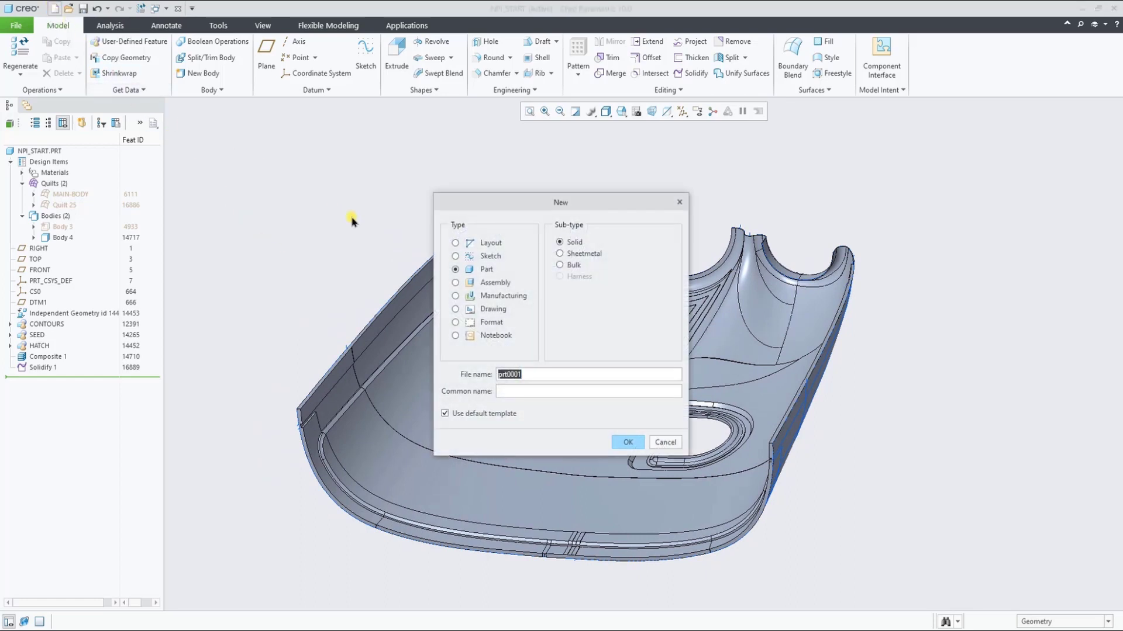
Create a new drawing, DRW0001, from the plybook_a3 template
click(483, 310)
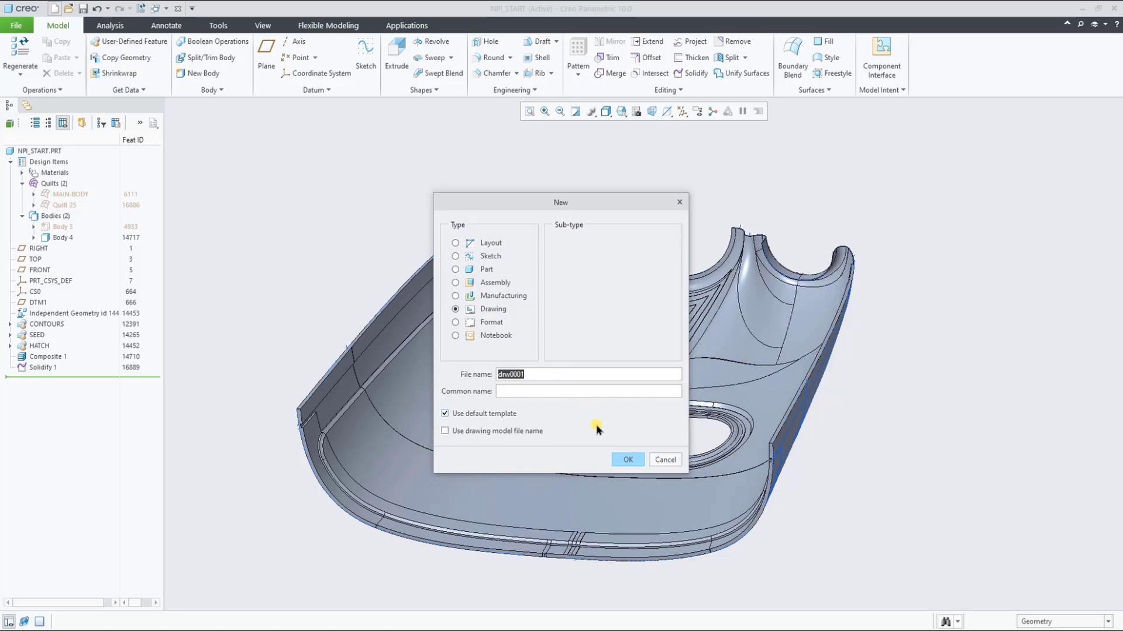
click(622, 461)
scroll(515, 418, down, 2)
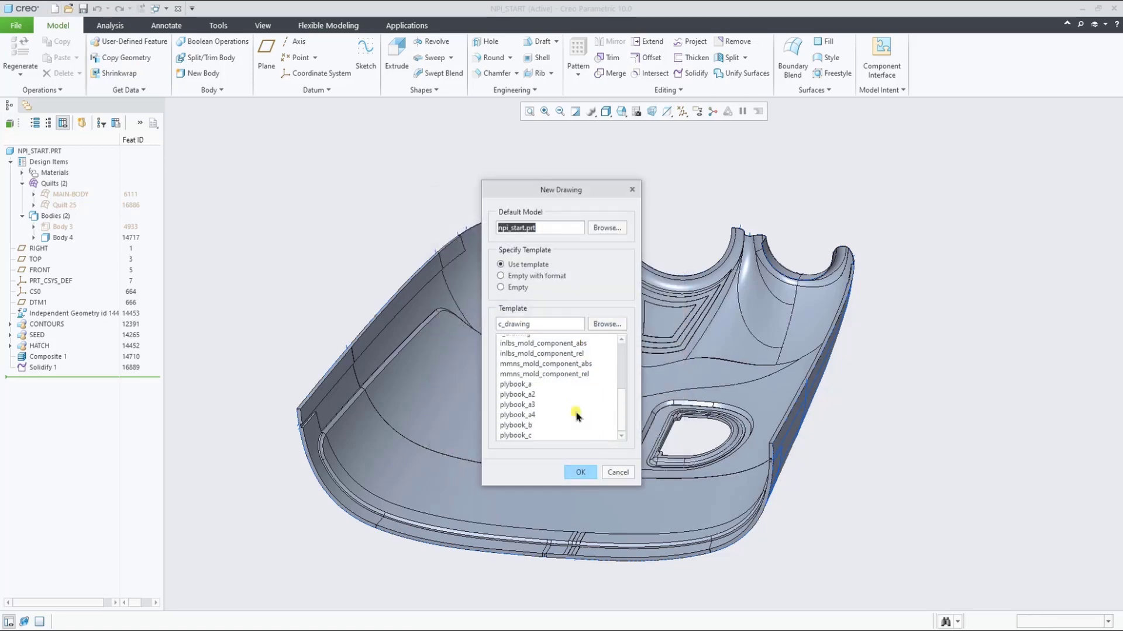
click(528, 404)
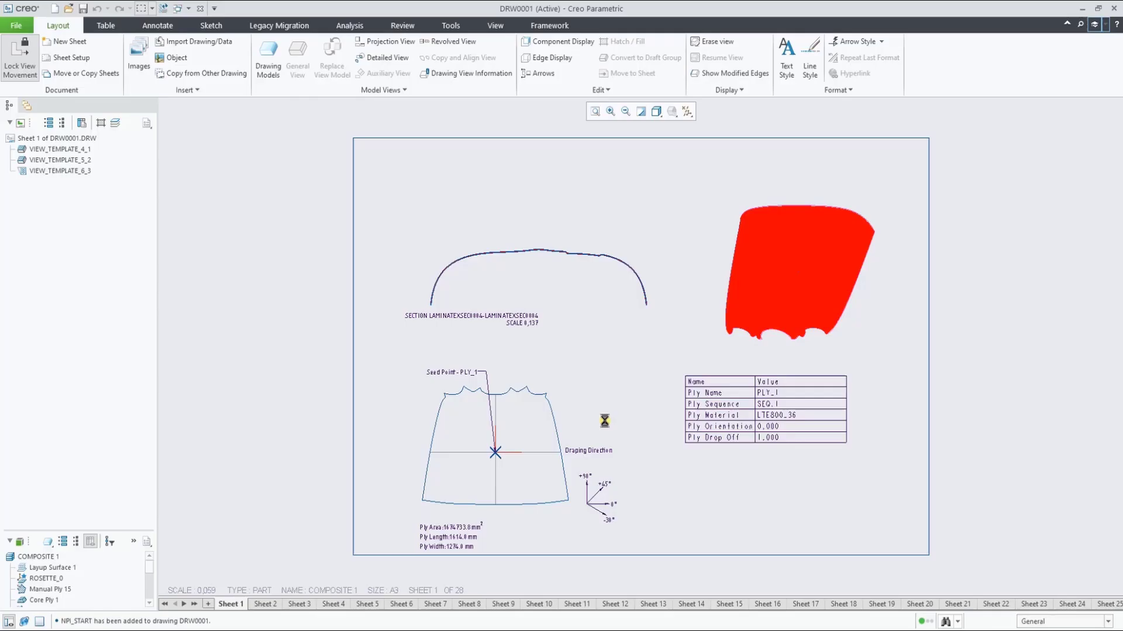
Review the per-ply sheets (PLY_4, PLY_10, PLY_16 and others), ending on the PLY_10 sheet
click(273, 604)
click(307, 605)
click(368, 604)
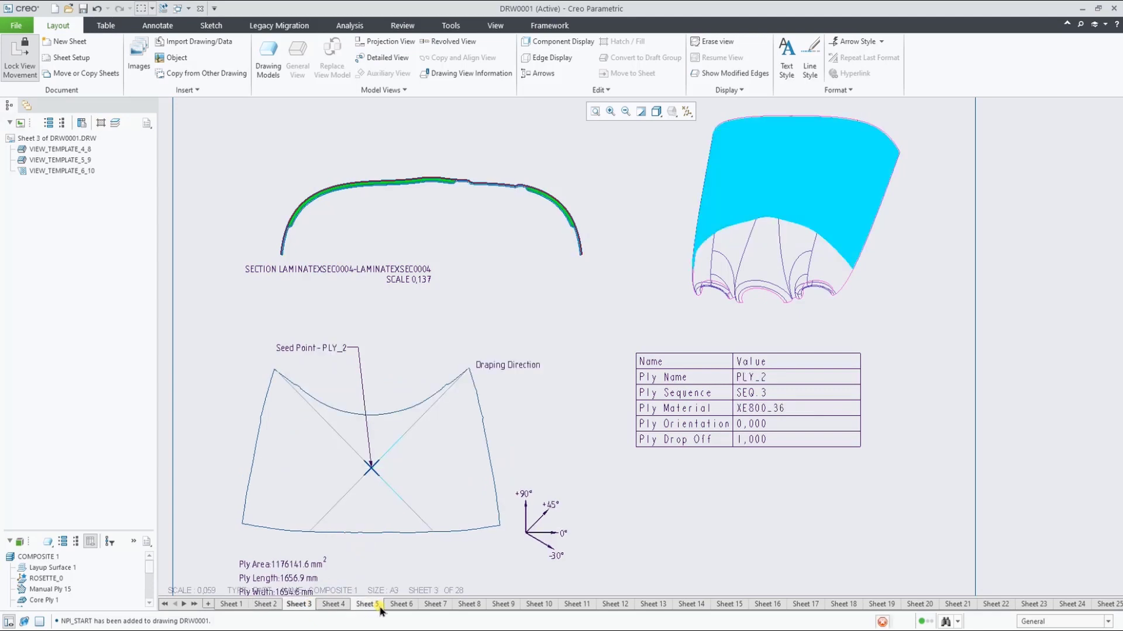
click(443, 605)
click(503, 605)
click(576, 605)
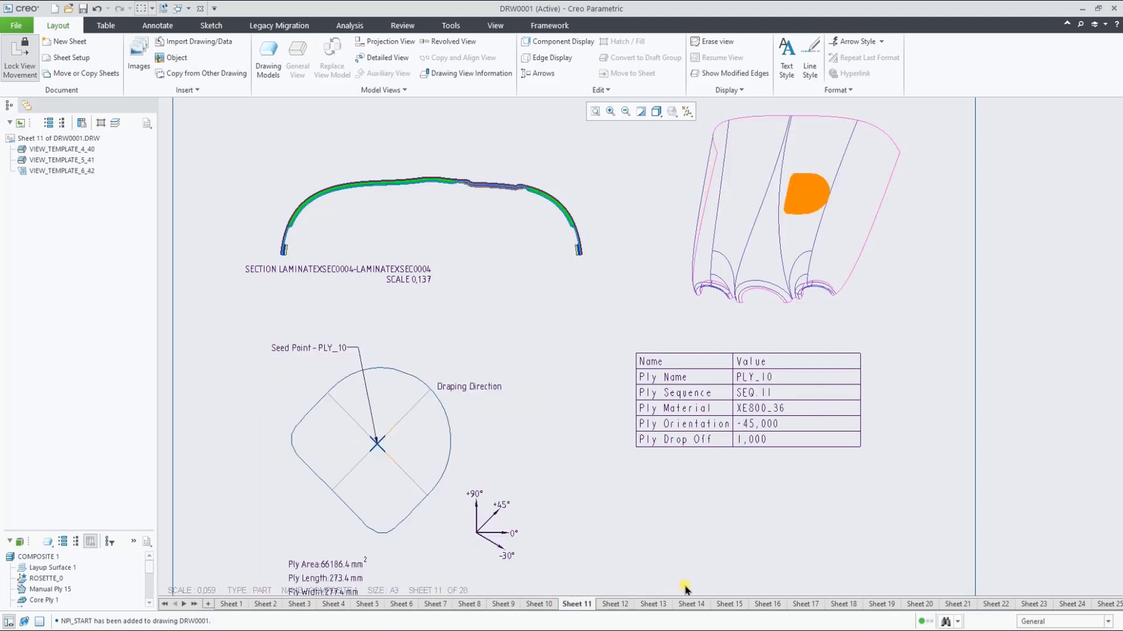
click(691, 604)
click(805, 605)
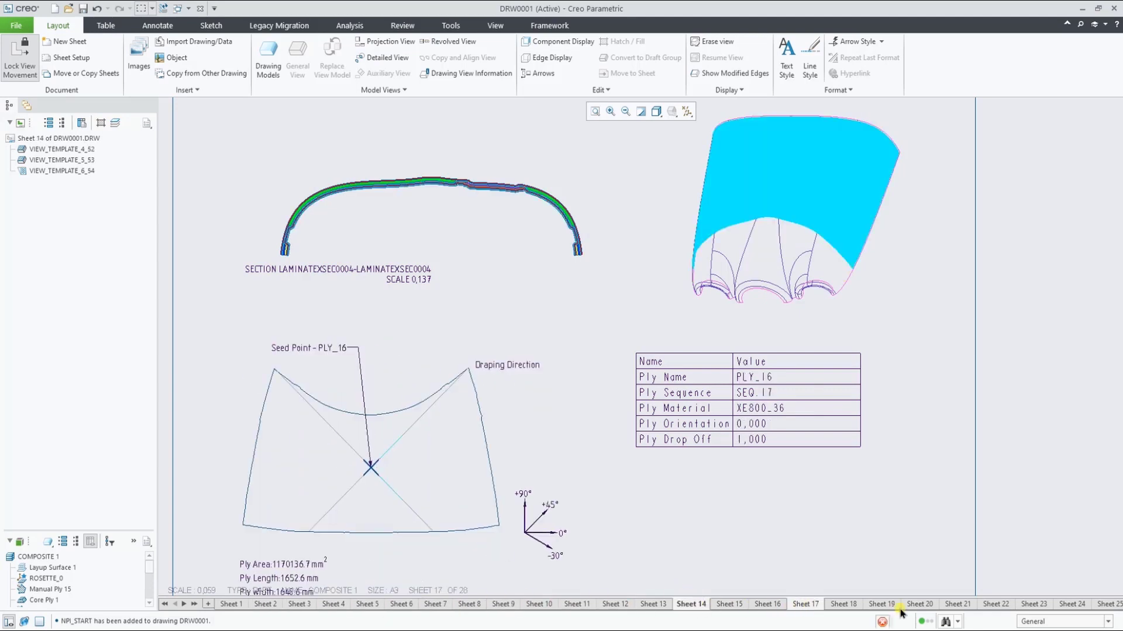
click(957, 605)
click(1072, 605)
click(568, 606)
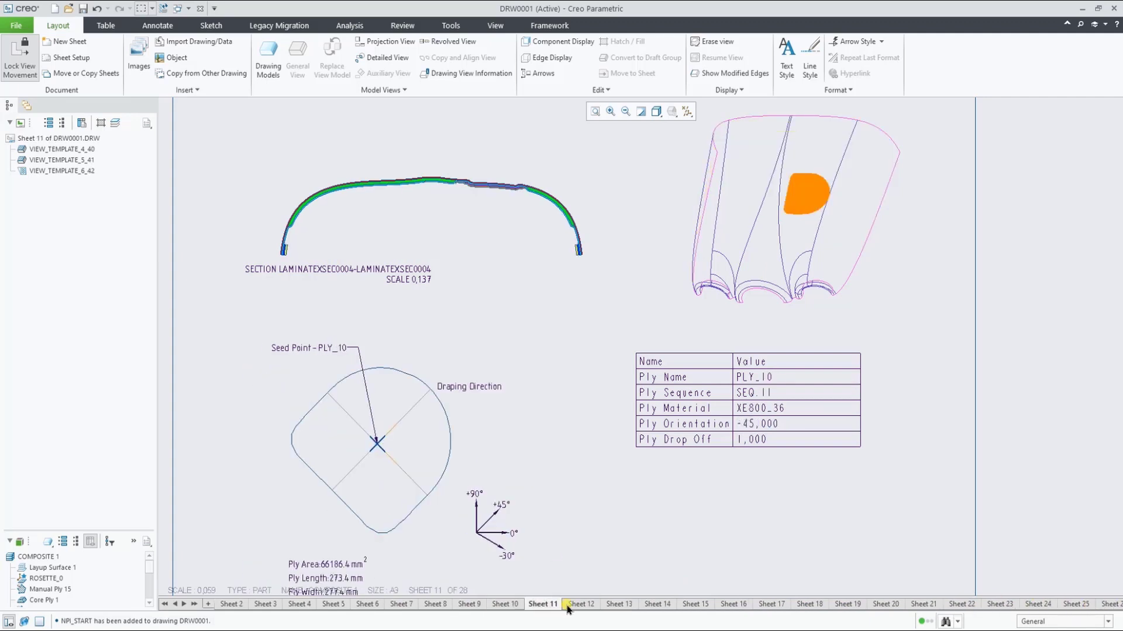
Add an empty Sheet 29 and move it to the front of the drawing
click(207, 605)
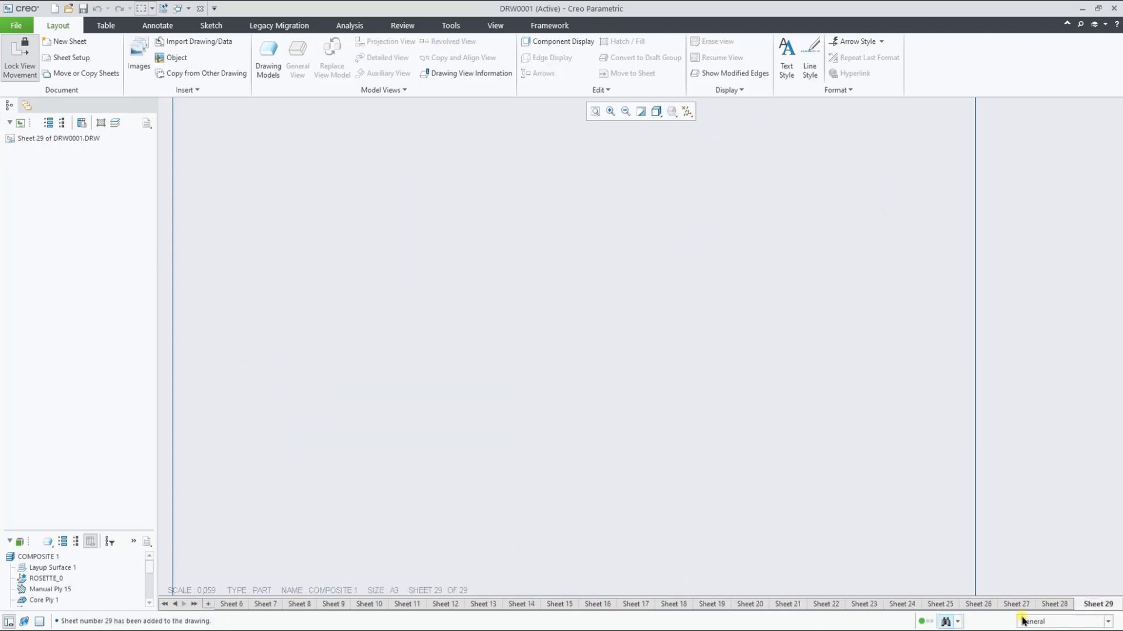
right_click(1092, 606)
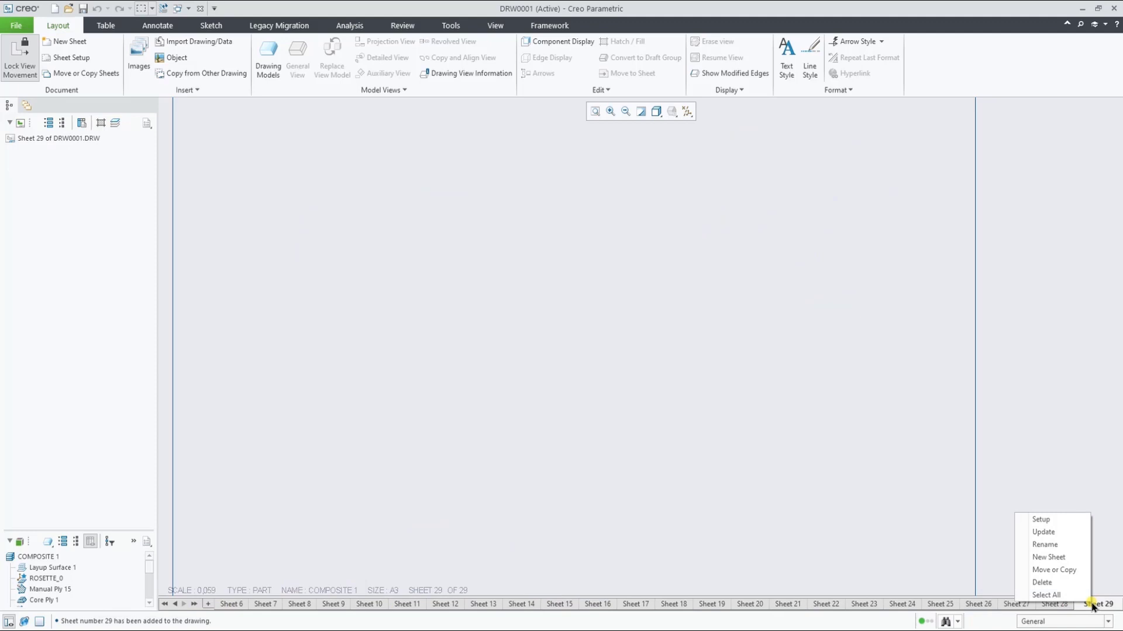
click(1074, 572)
click(569, 387)
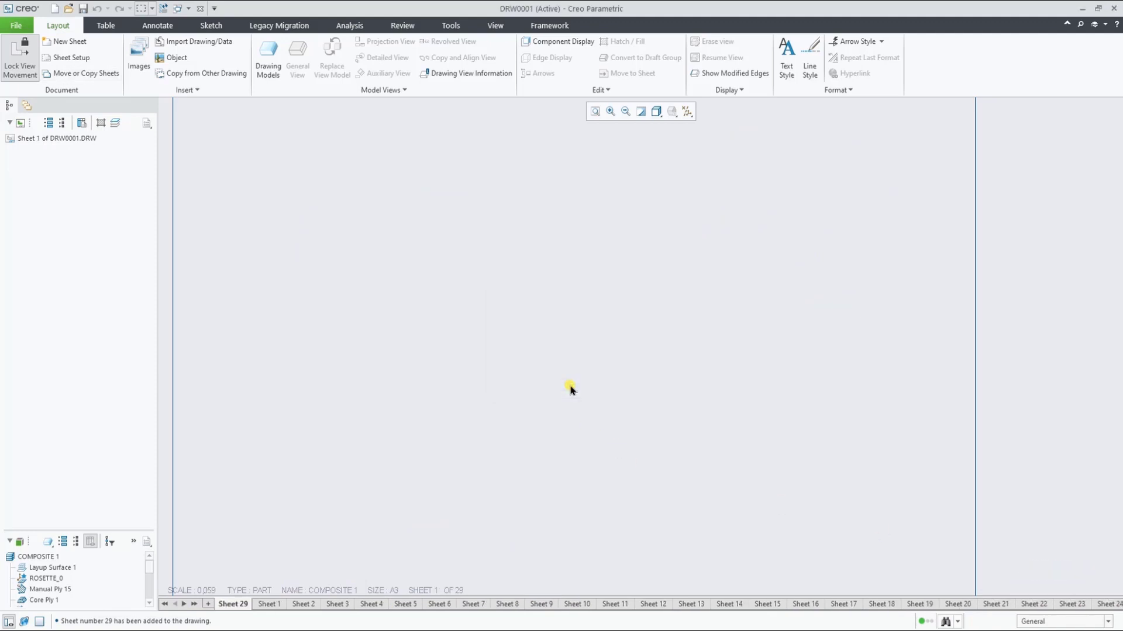
Insert example.csv from LIVEWORX_FINAL as a laminate table at the sheet's top-left
right_click(498, 335)
click(518, 338)
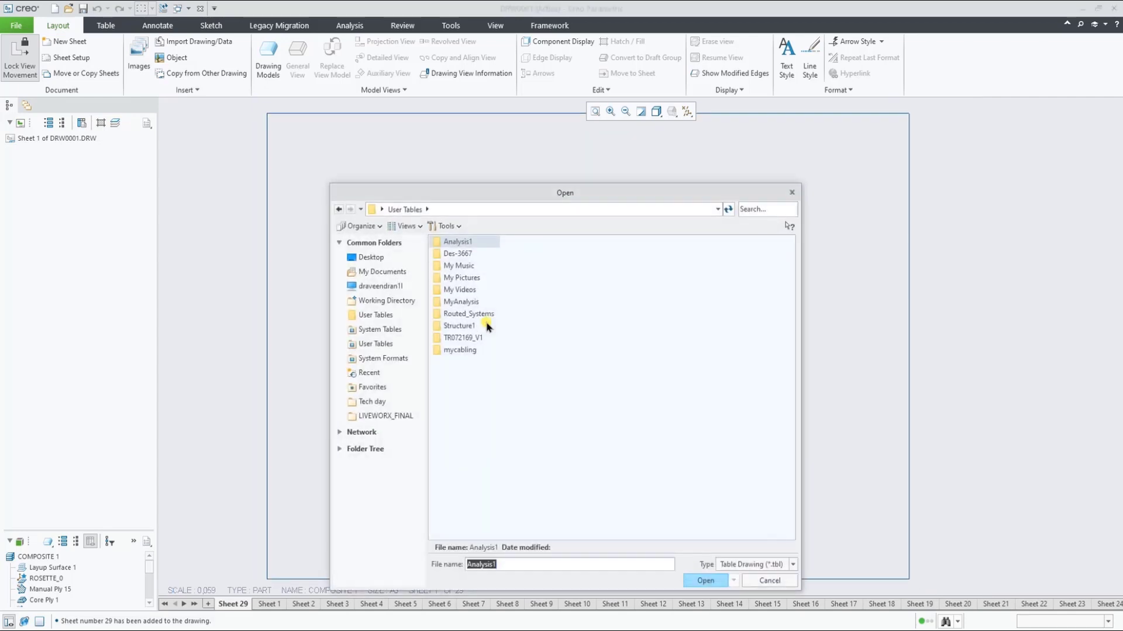
click(397, 416)
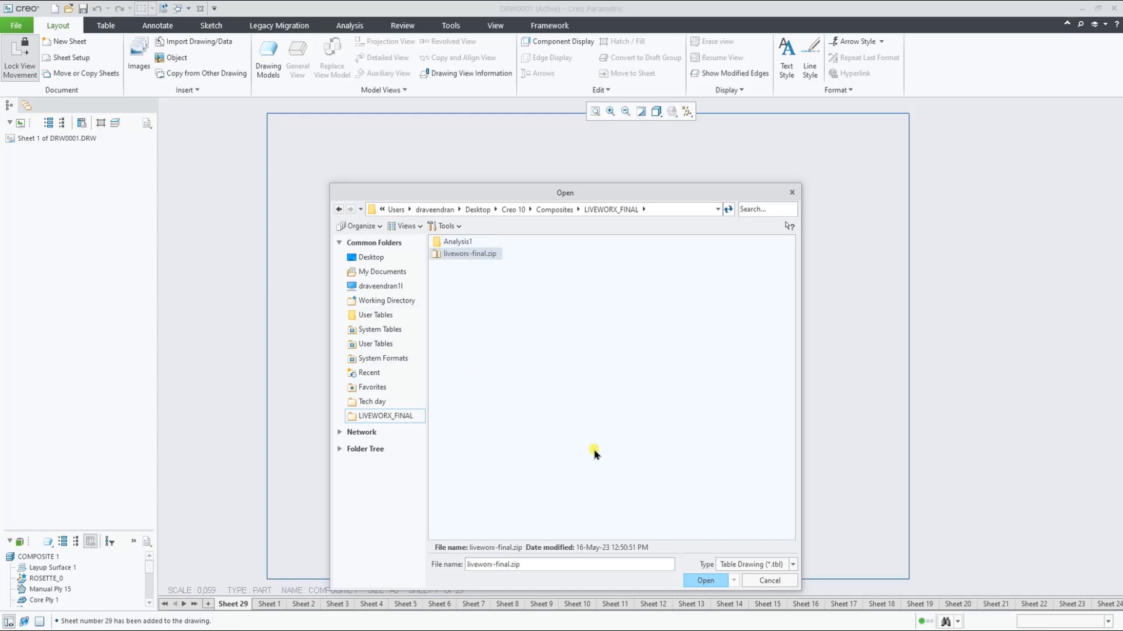
click(763, 570)
click(754, 585)
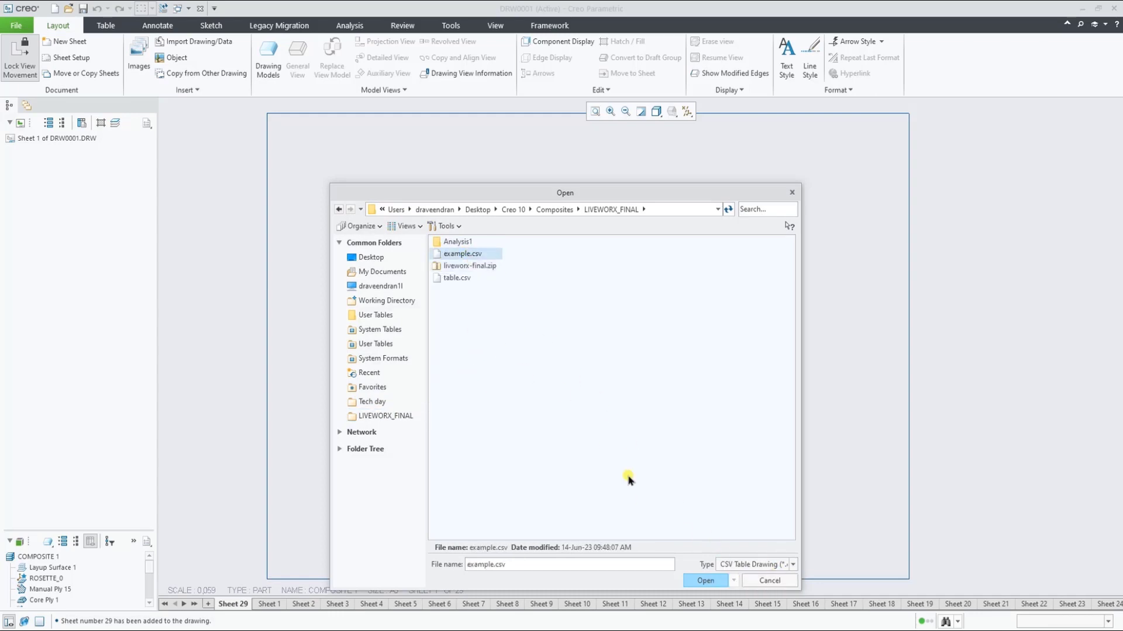
click(708, 582)
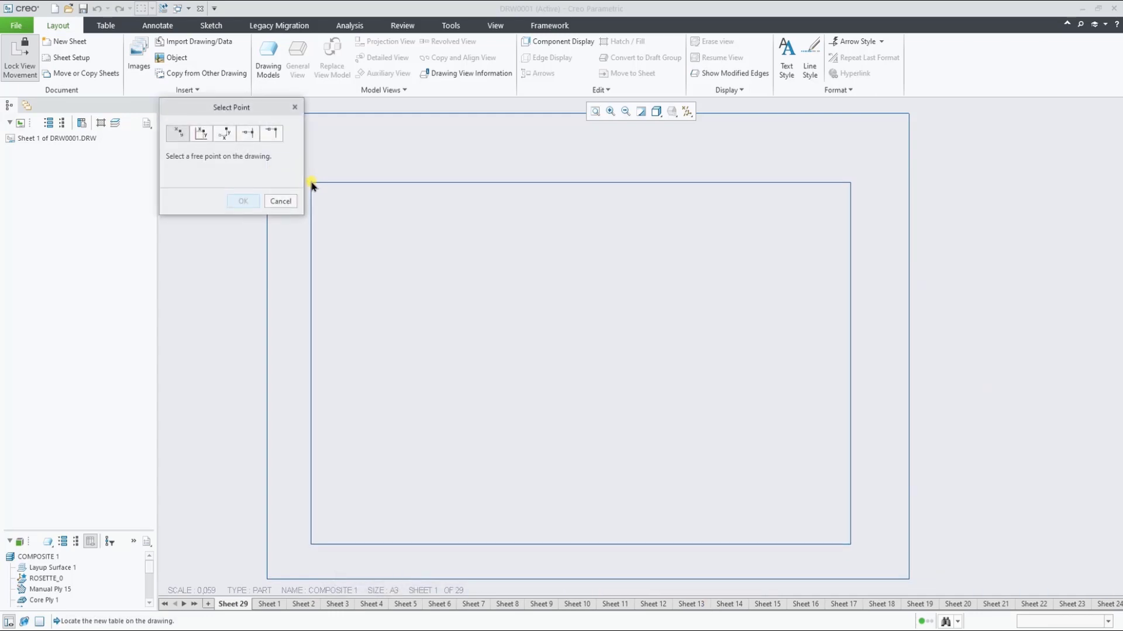
click(310, 181)
scroll(474, 246, up, 3)
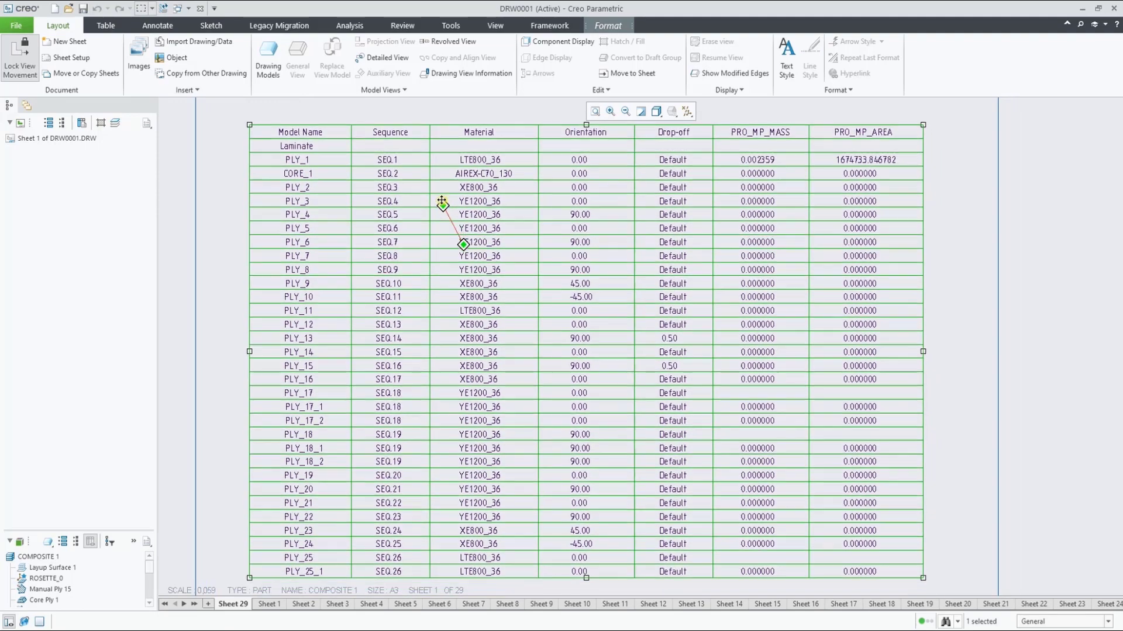
click(1063, 319)
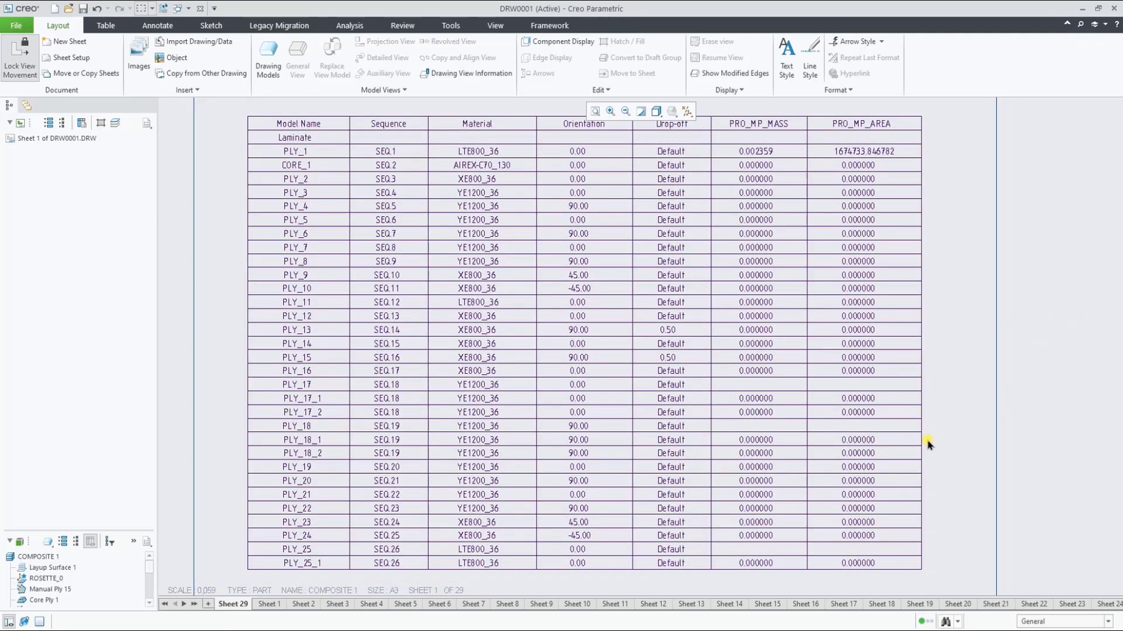